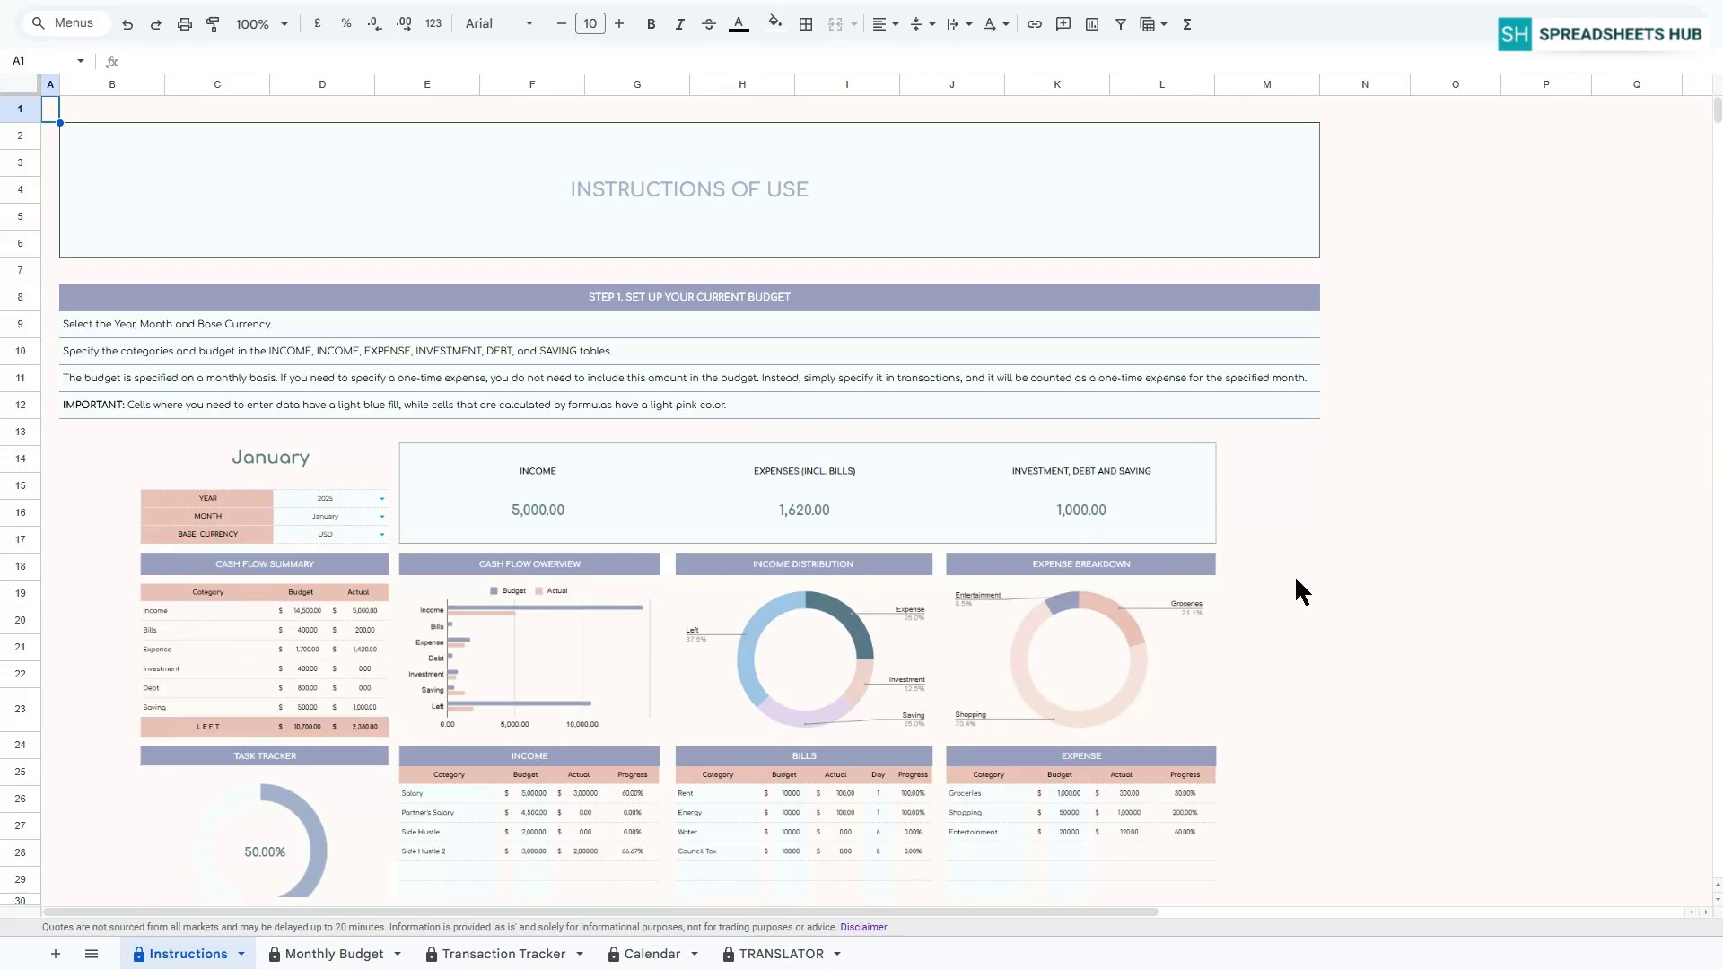
Read through the setup, task and transaction steps on the Instructions sheet.
scroll(1296, 579, "down", 7)
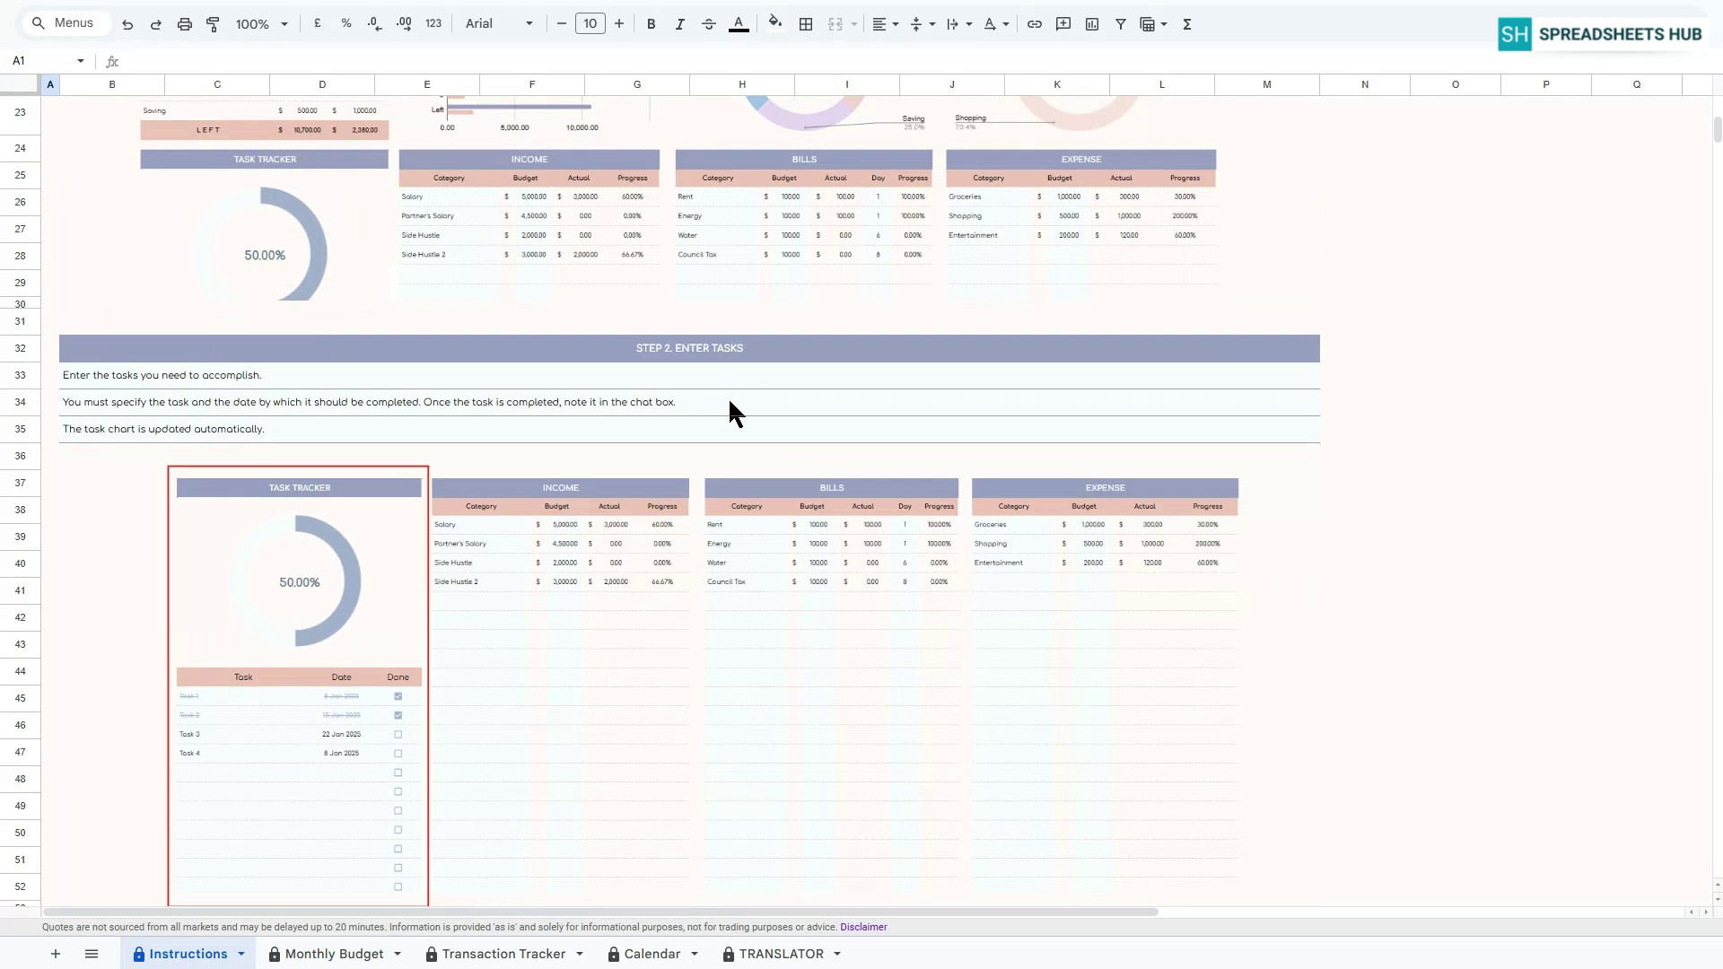
scroll(736, 401, "down", 8)
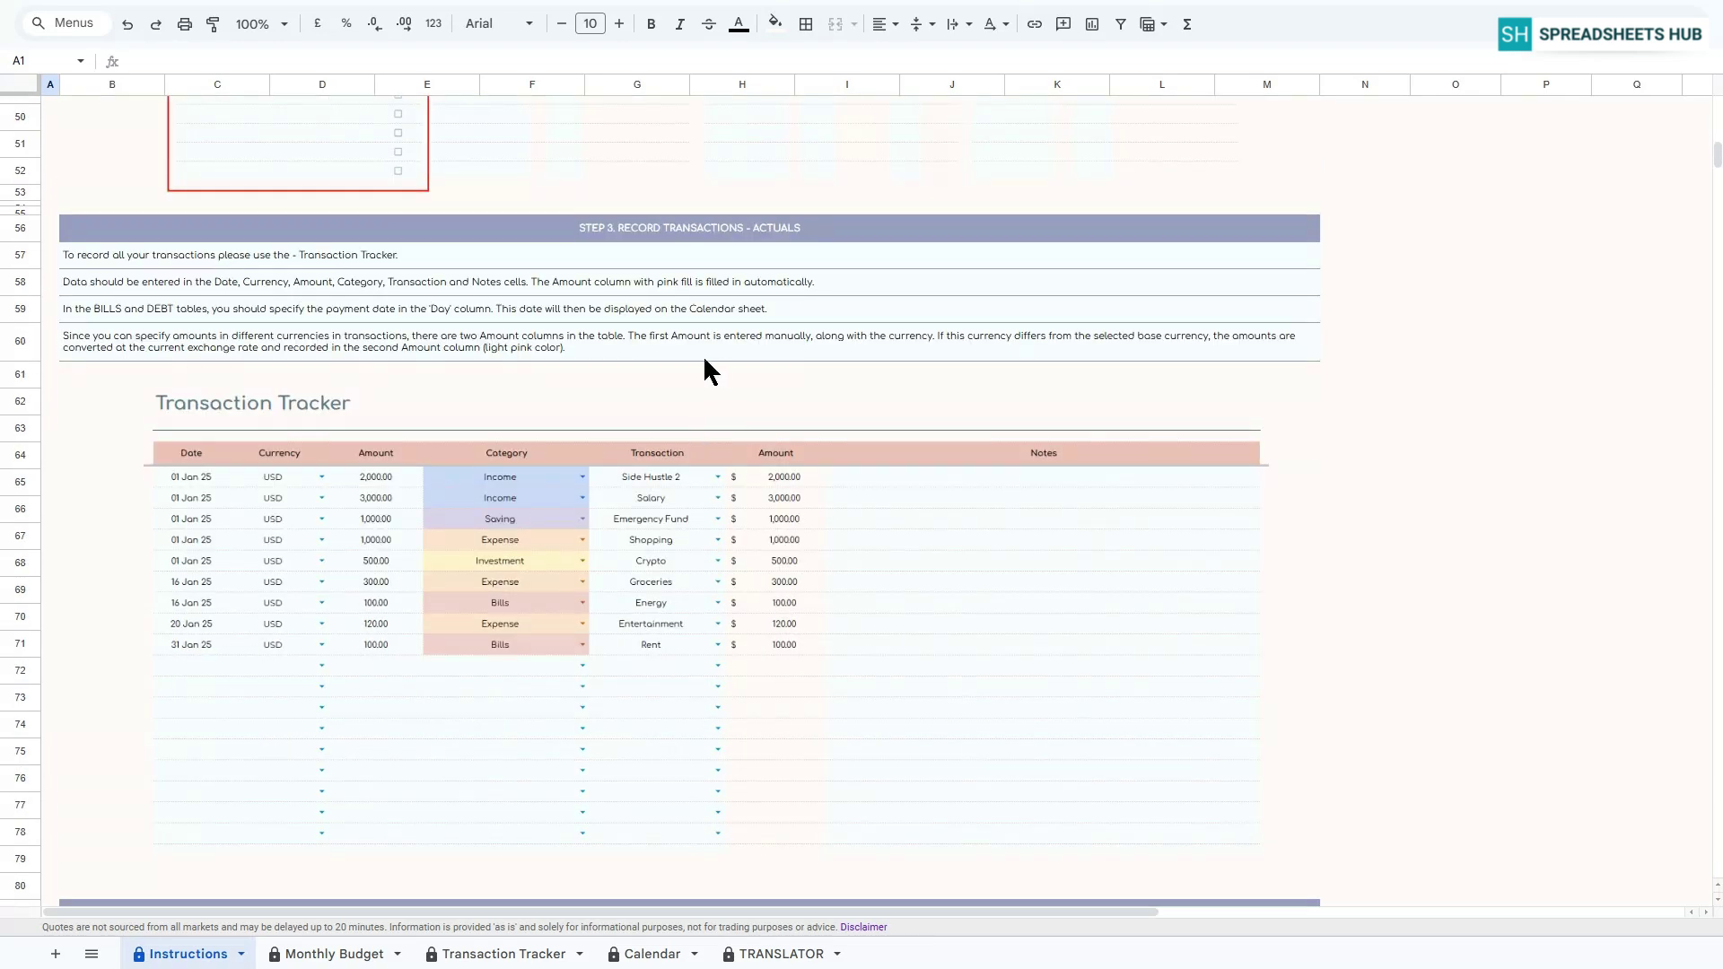
scroll(704, 361, "down", 7)
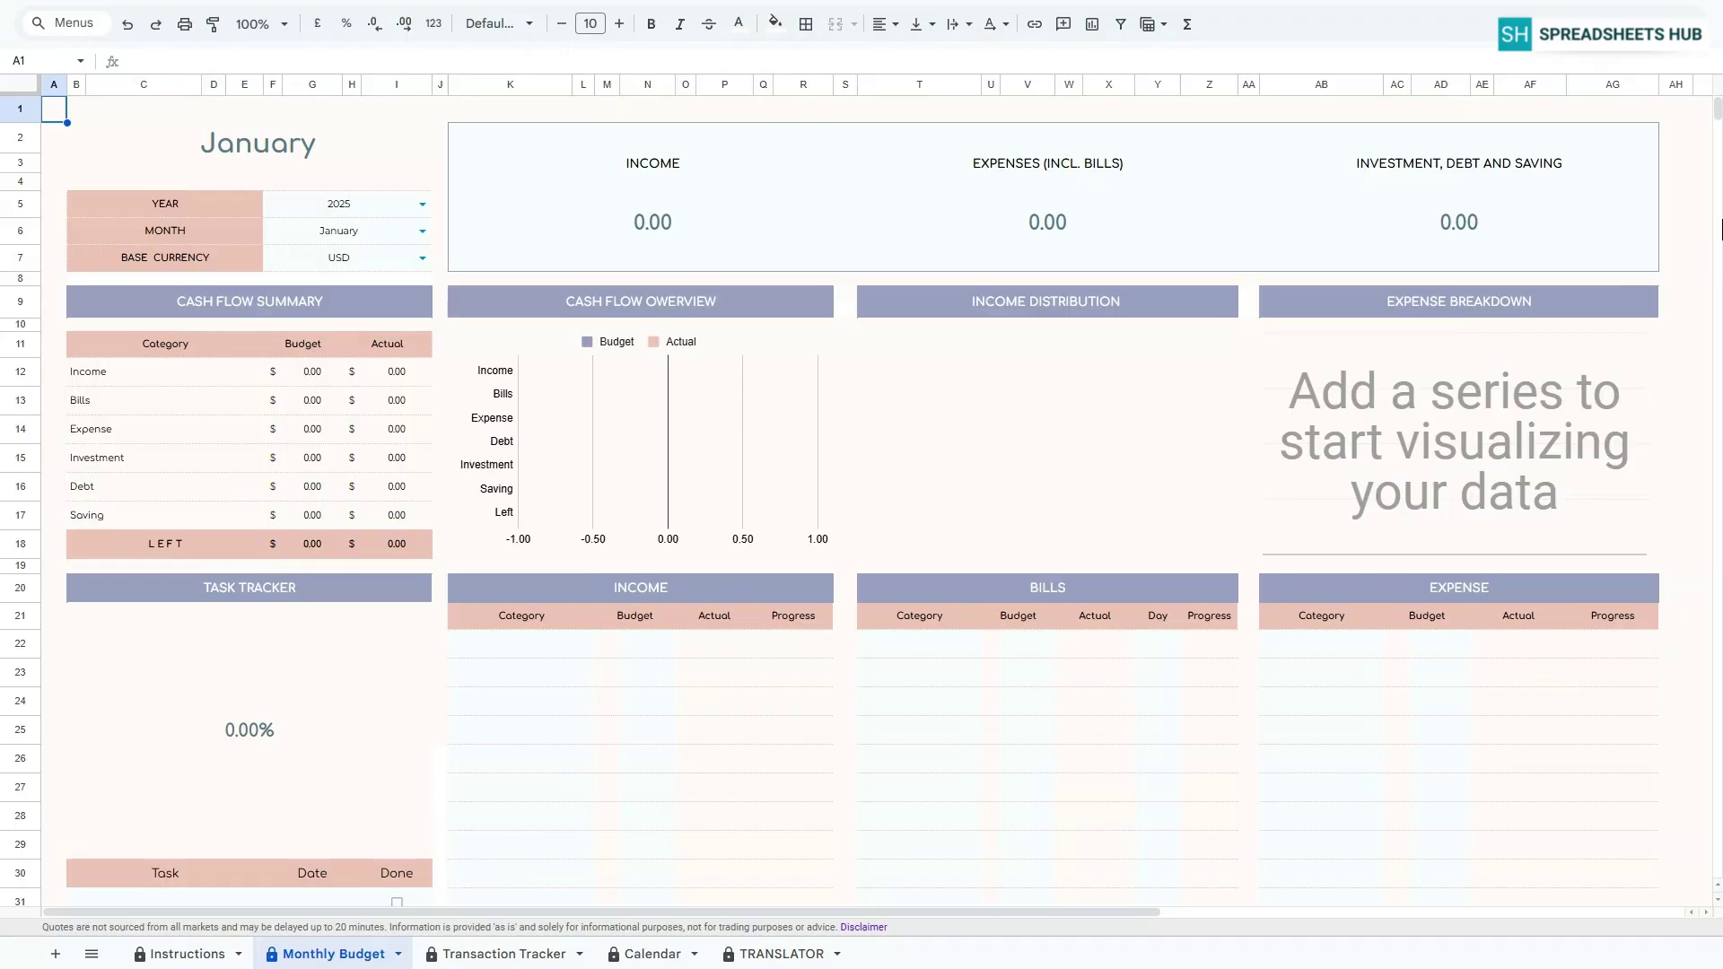
On the Monthly Budget sheet, set the year to 2025, the month to September and the base currency to USD.
double_click(392, 211)
left_click(308, 236)
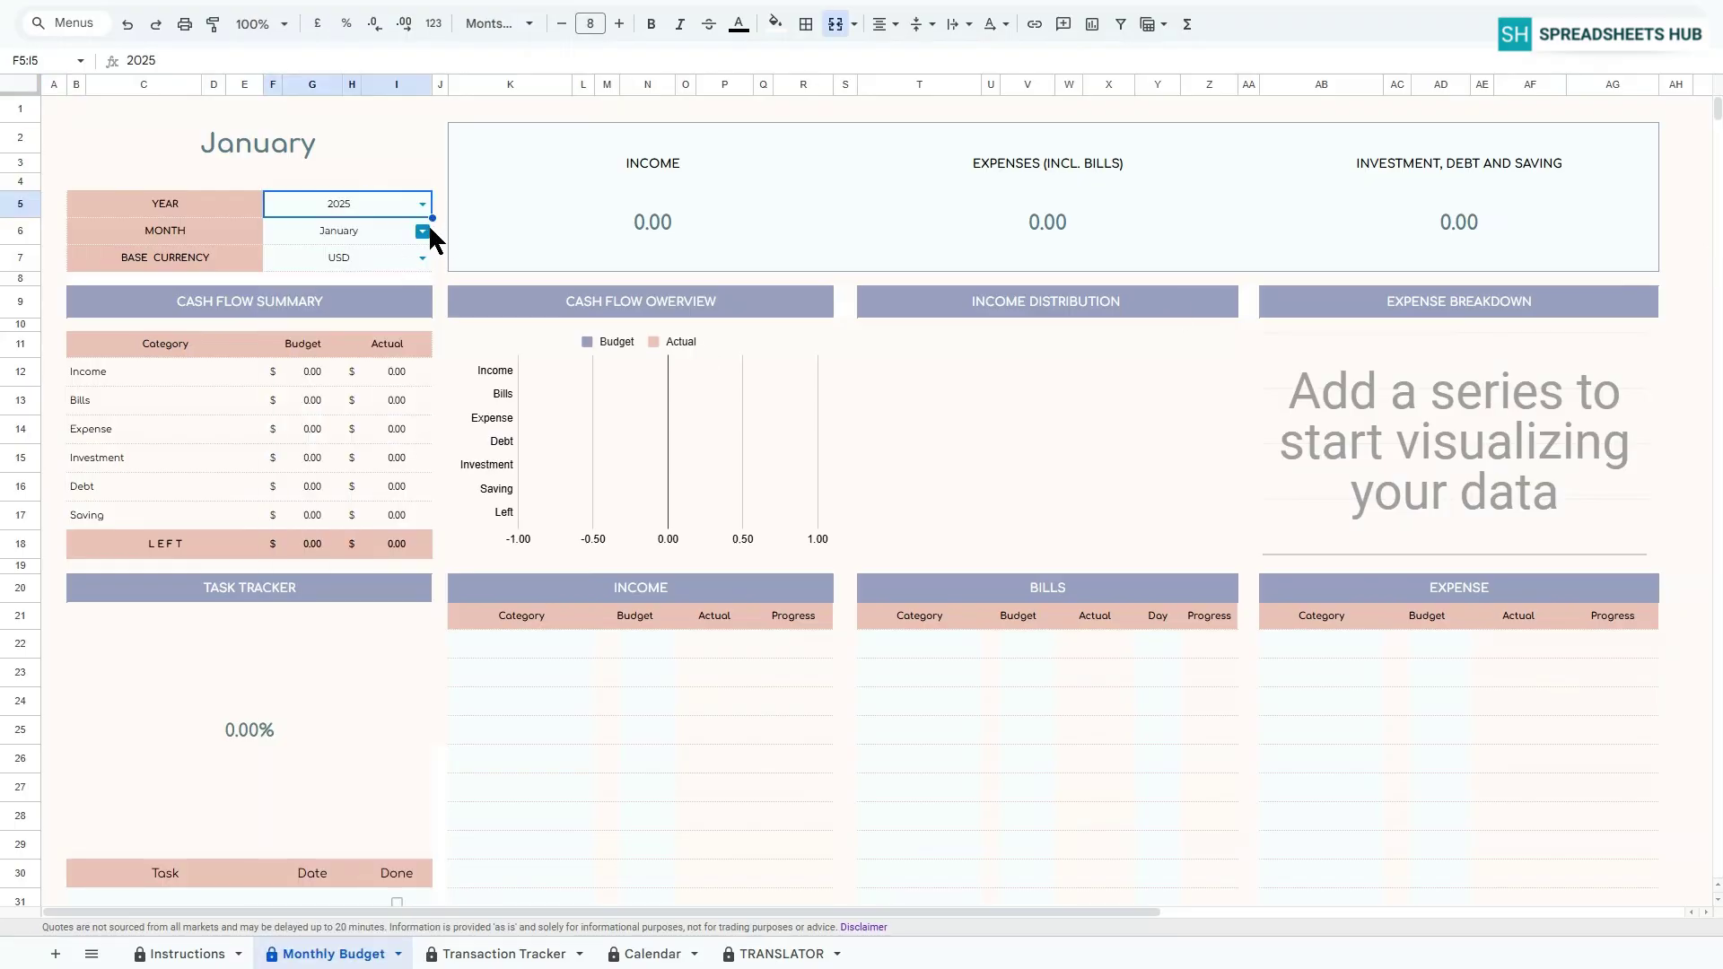
double_click(347, 231)
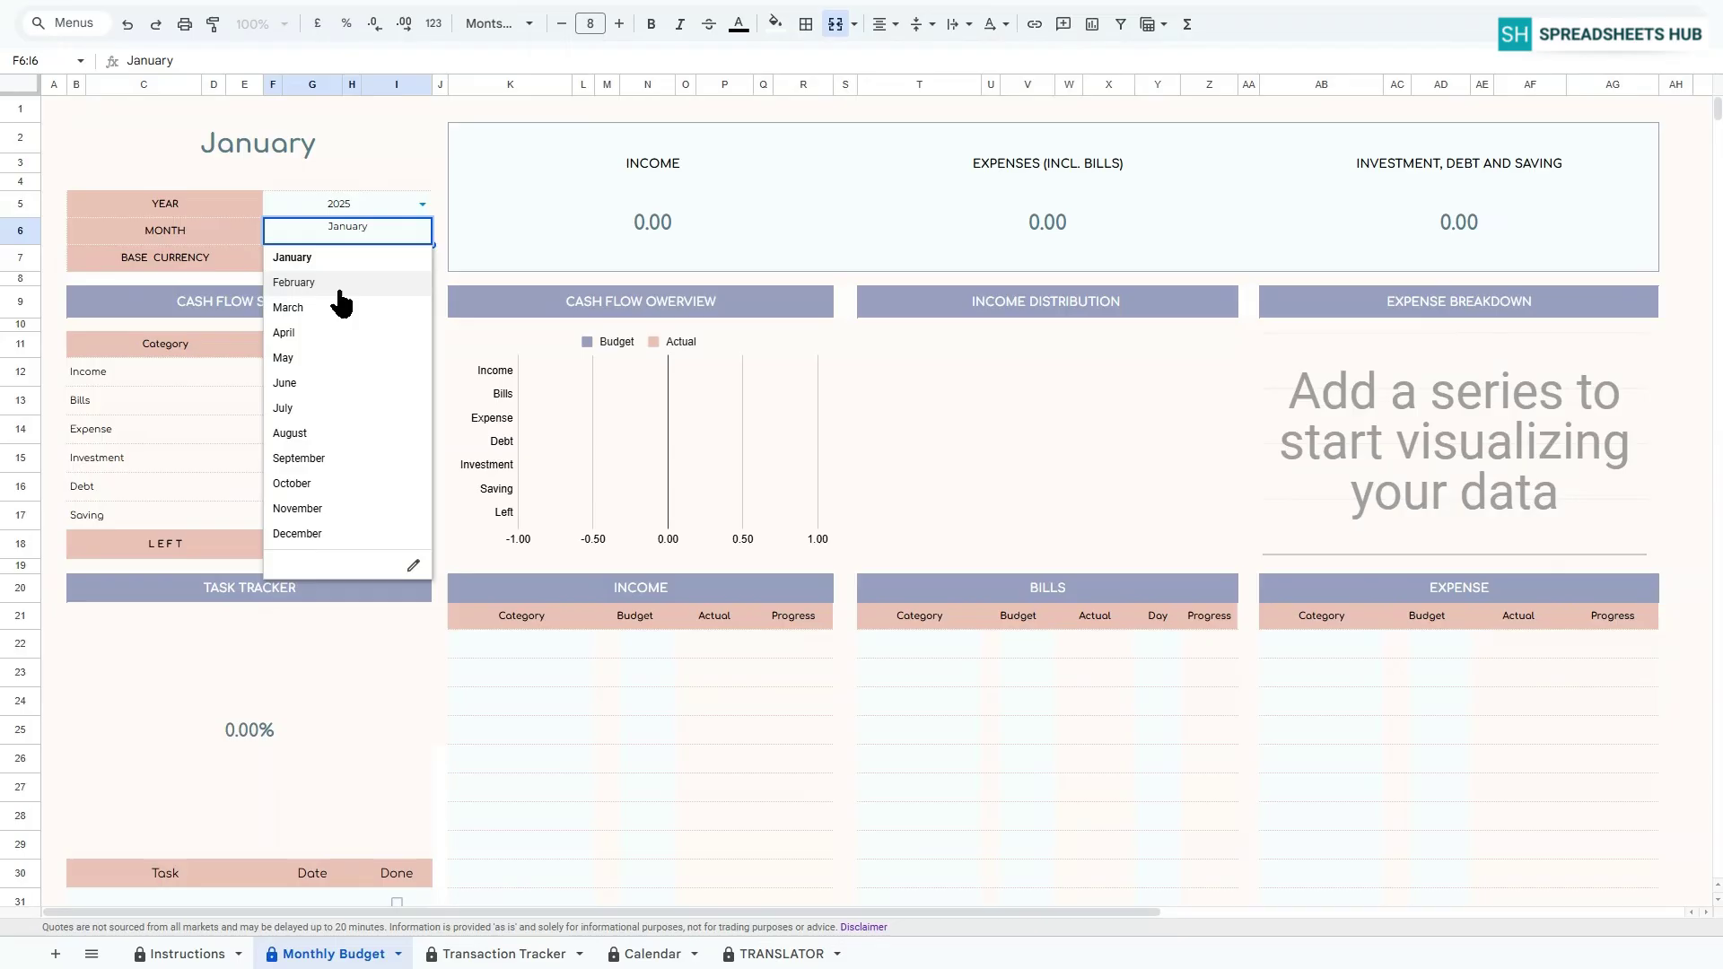
left_click(321, 460)
left_click(424, 258)
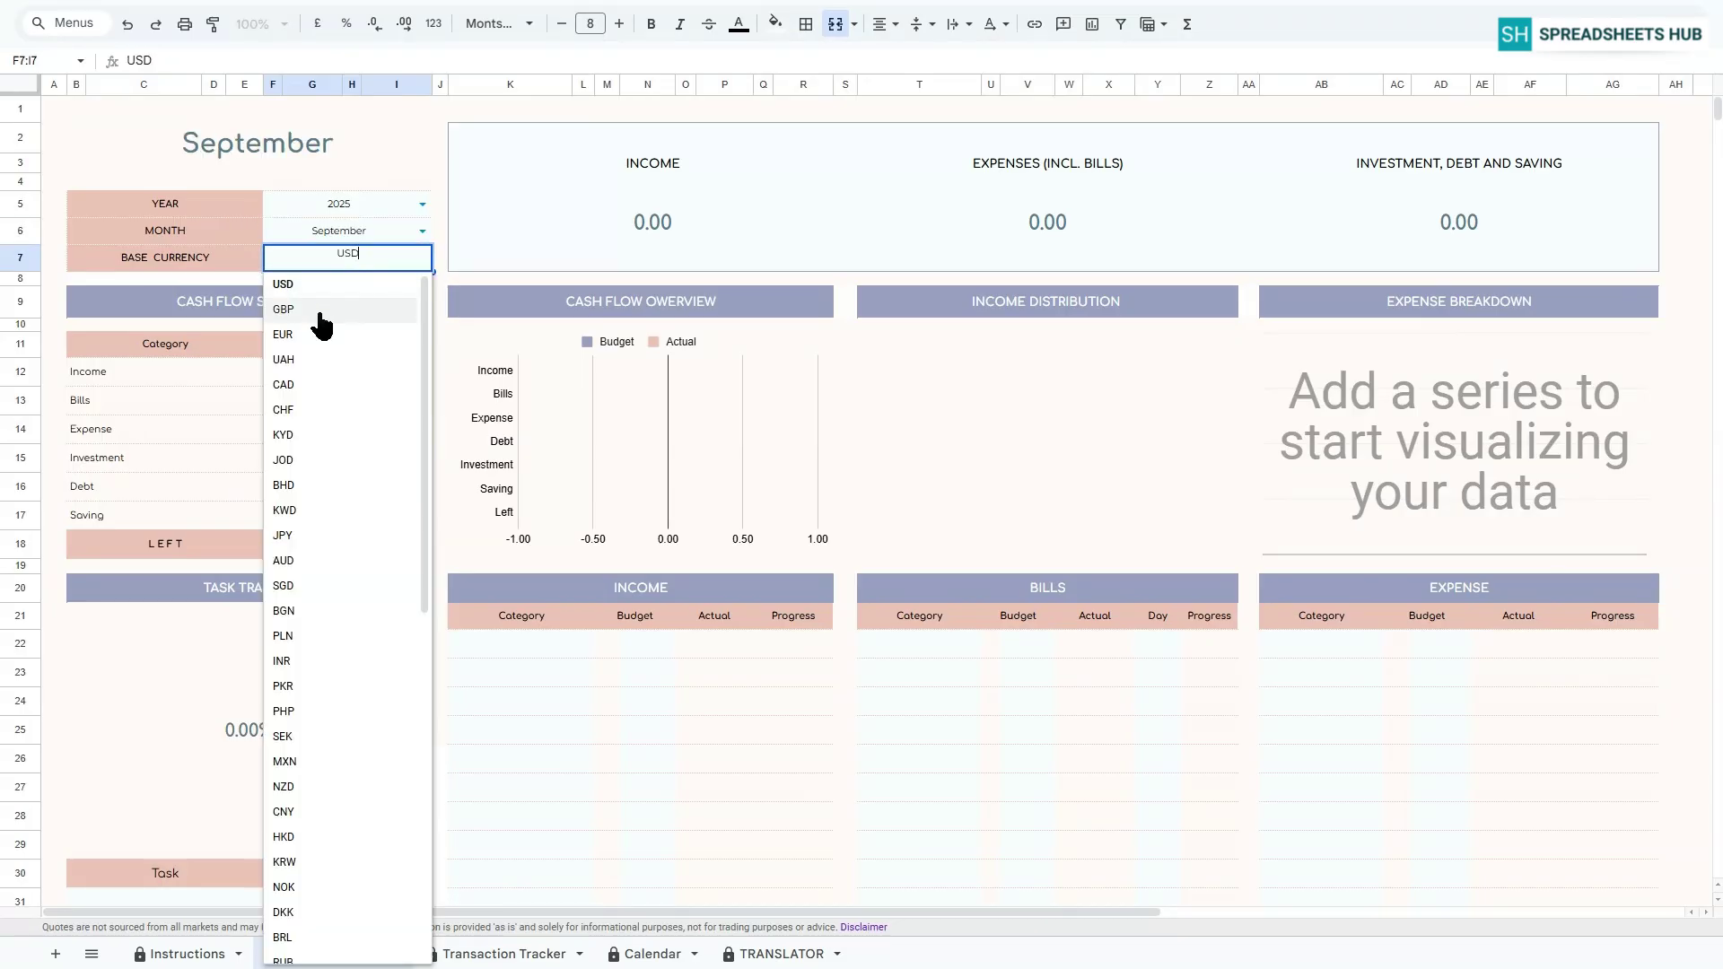
left_click(336, 283)
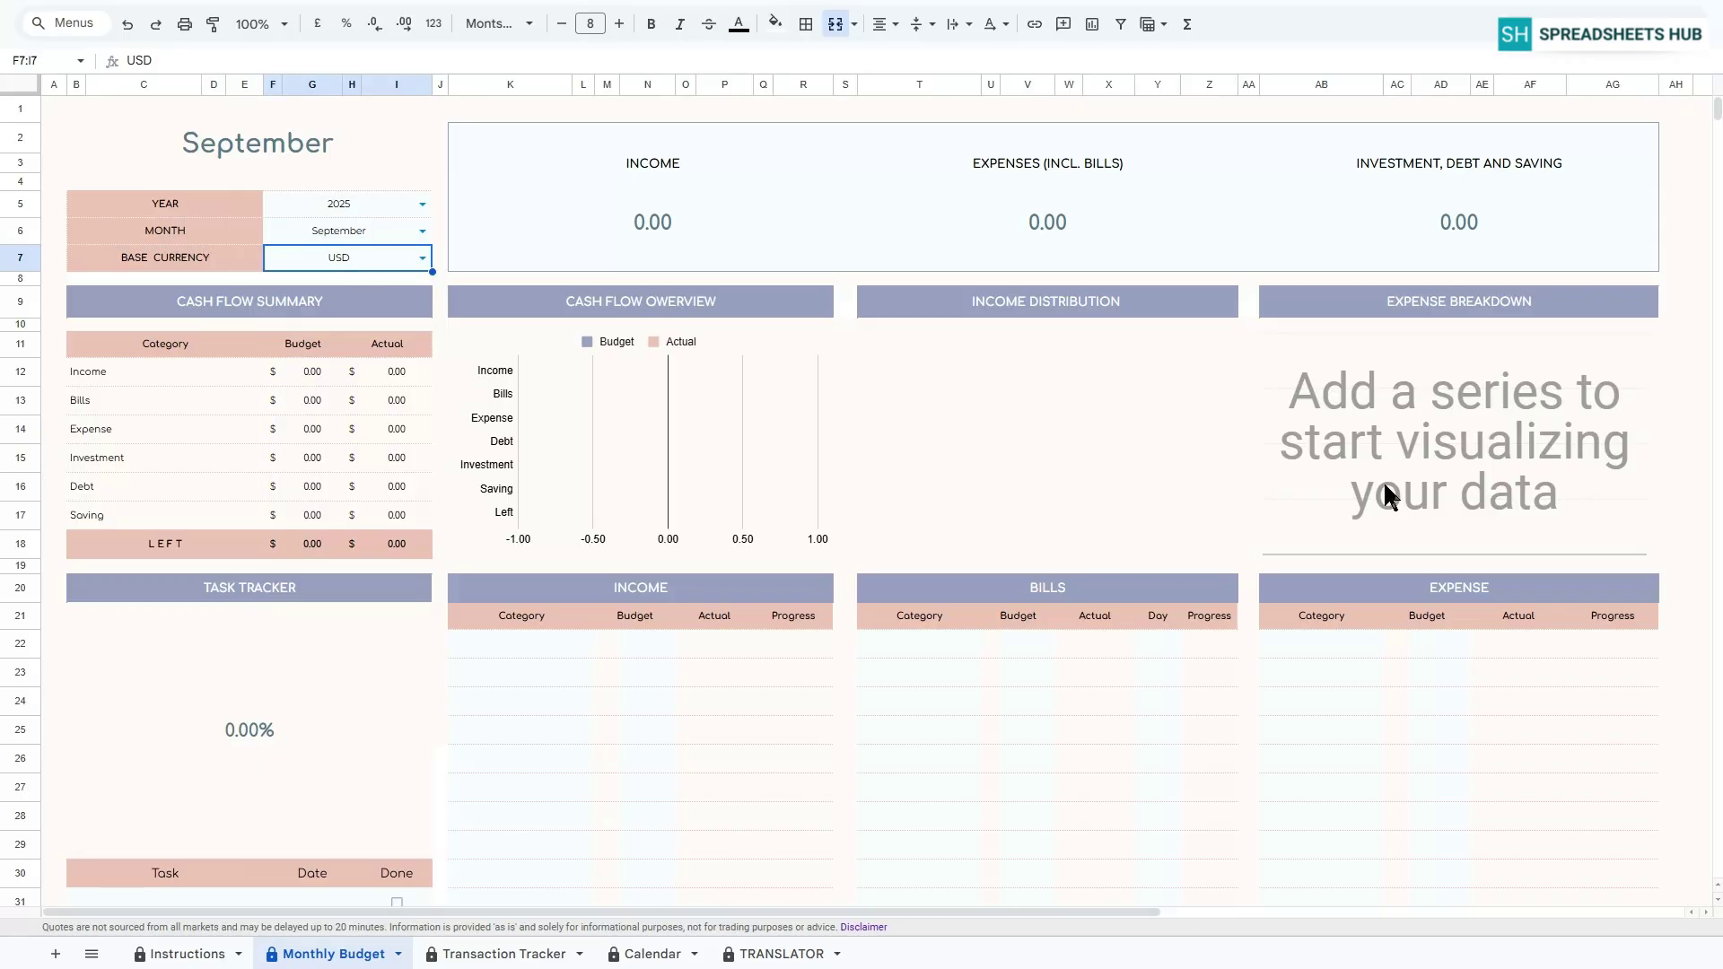
Look over the task tracker and the income, bills, expense, investment, debt and saving tables of the monthly budget.
scroll(1508, 612, "down", 3)
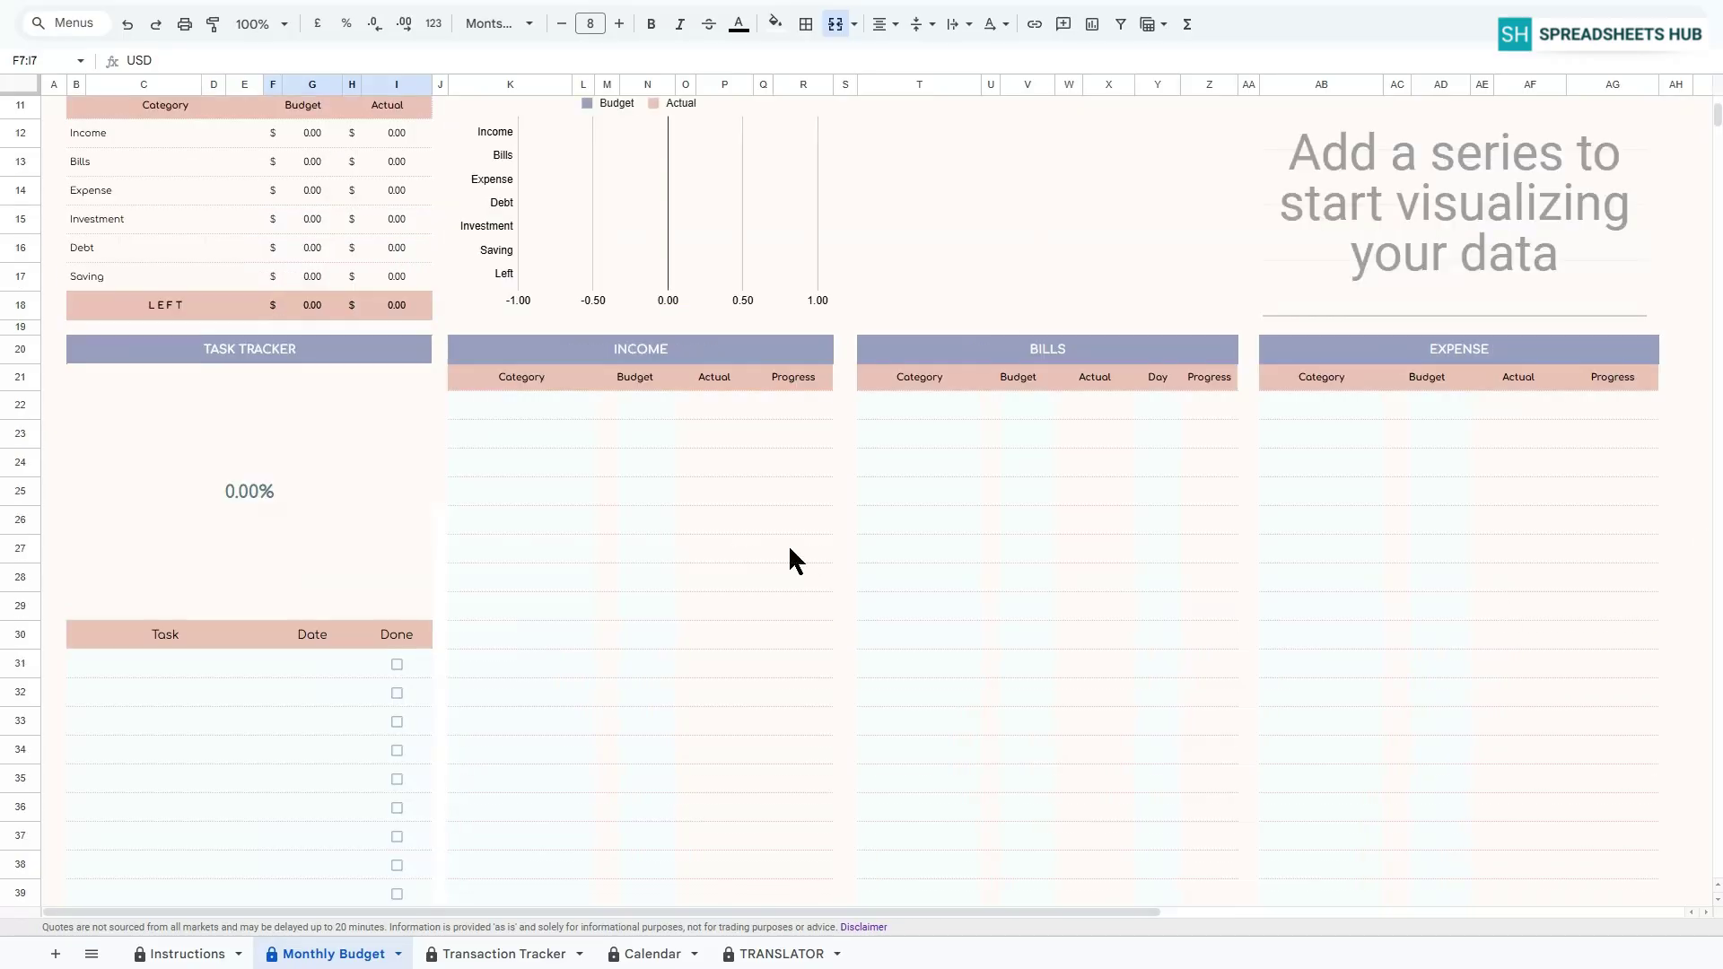
scroll(1467, 607, "down", 5)
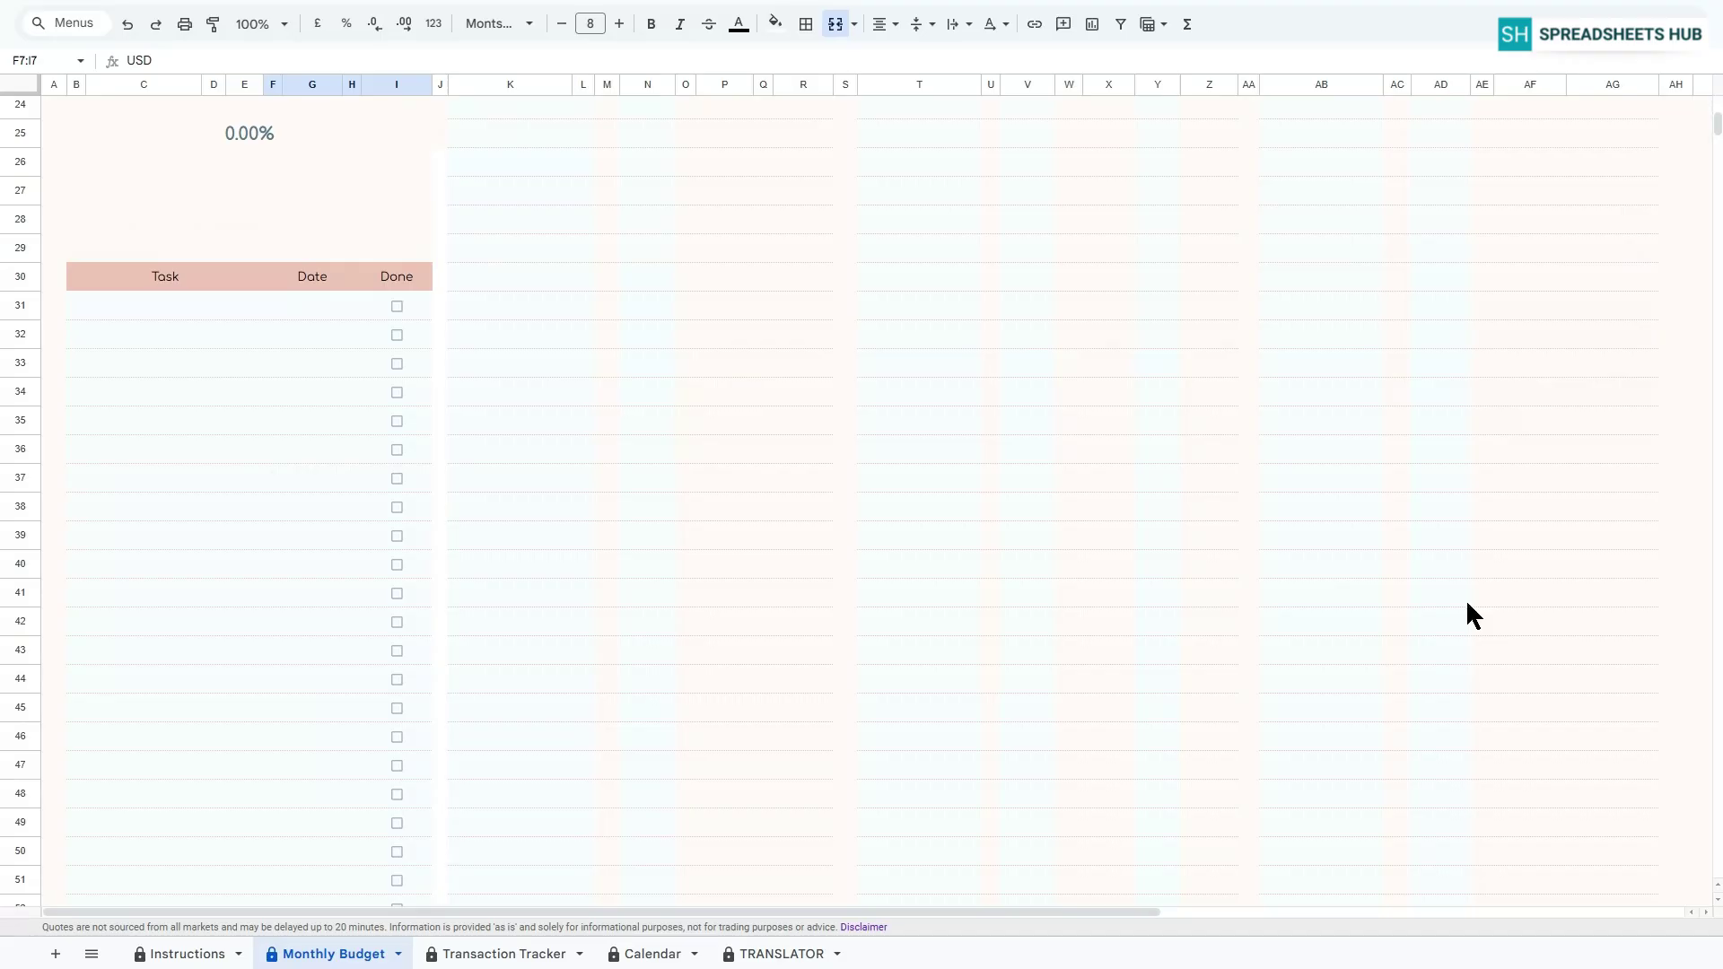
scroll(1469, 605, "down", 12)
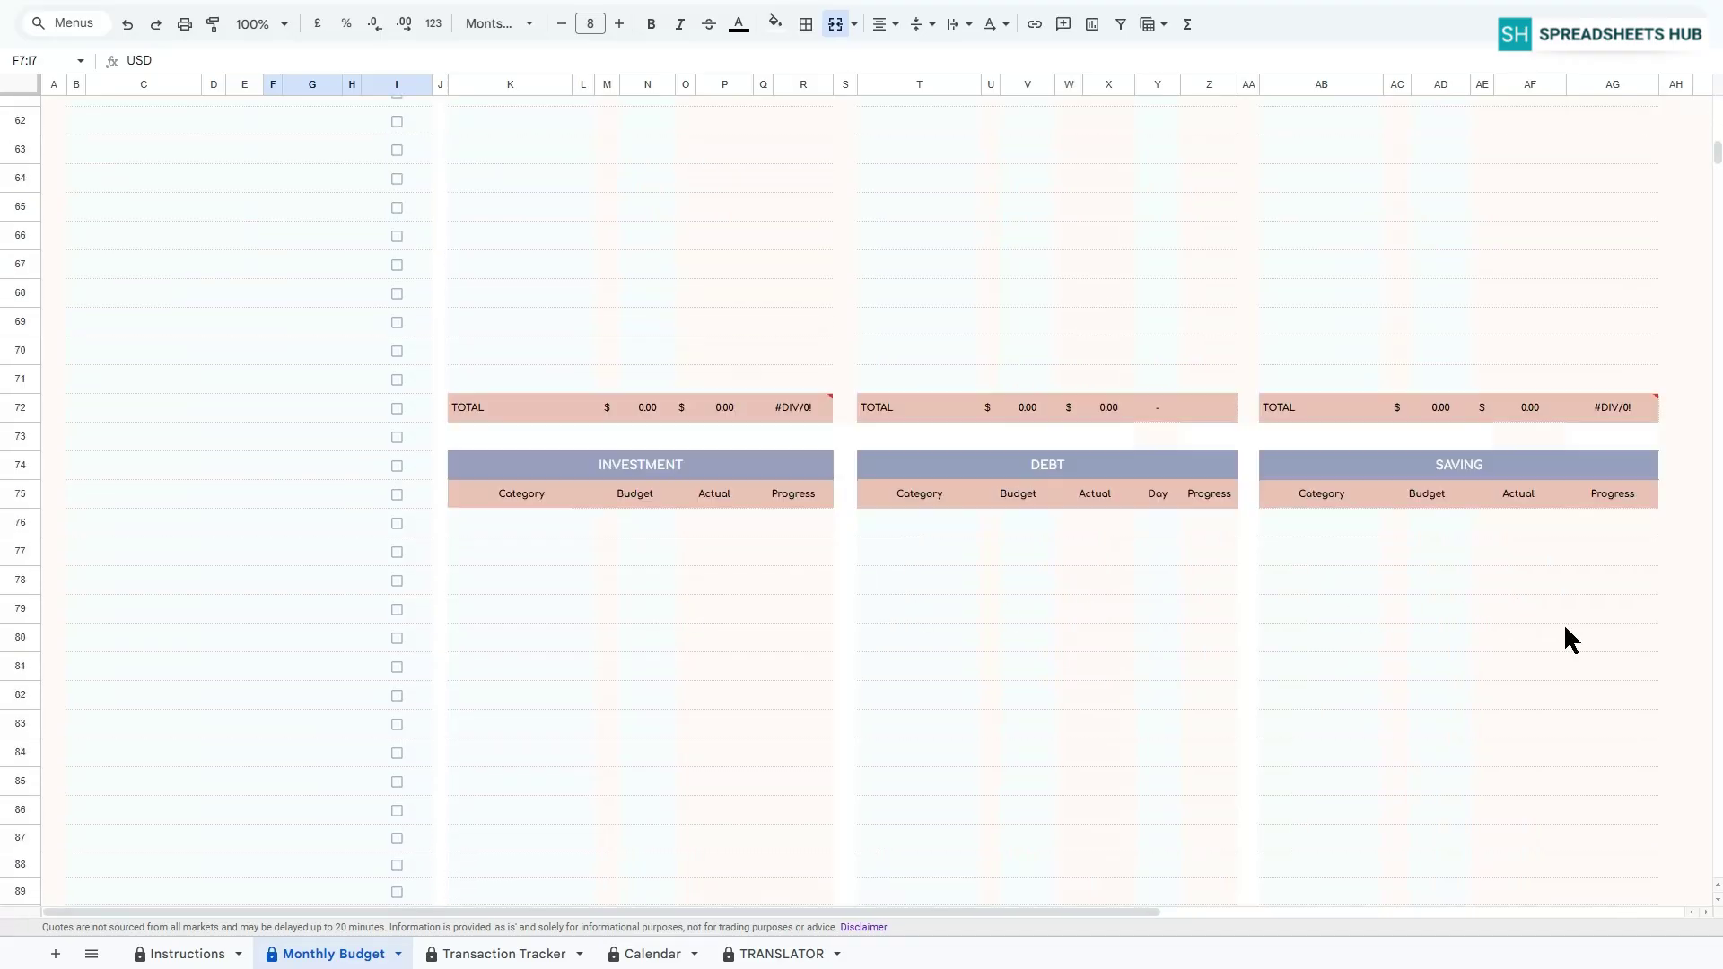
scroll(1563, 623, "up", 20)
Enter Salary 1, Salary 2 and Salary 3 as the first three categories in the Income table.
left_click(538, 646)
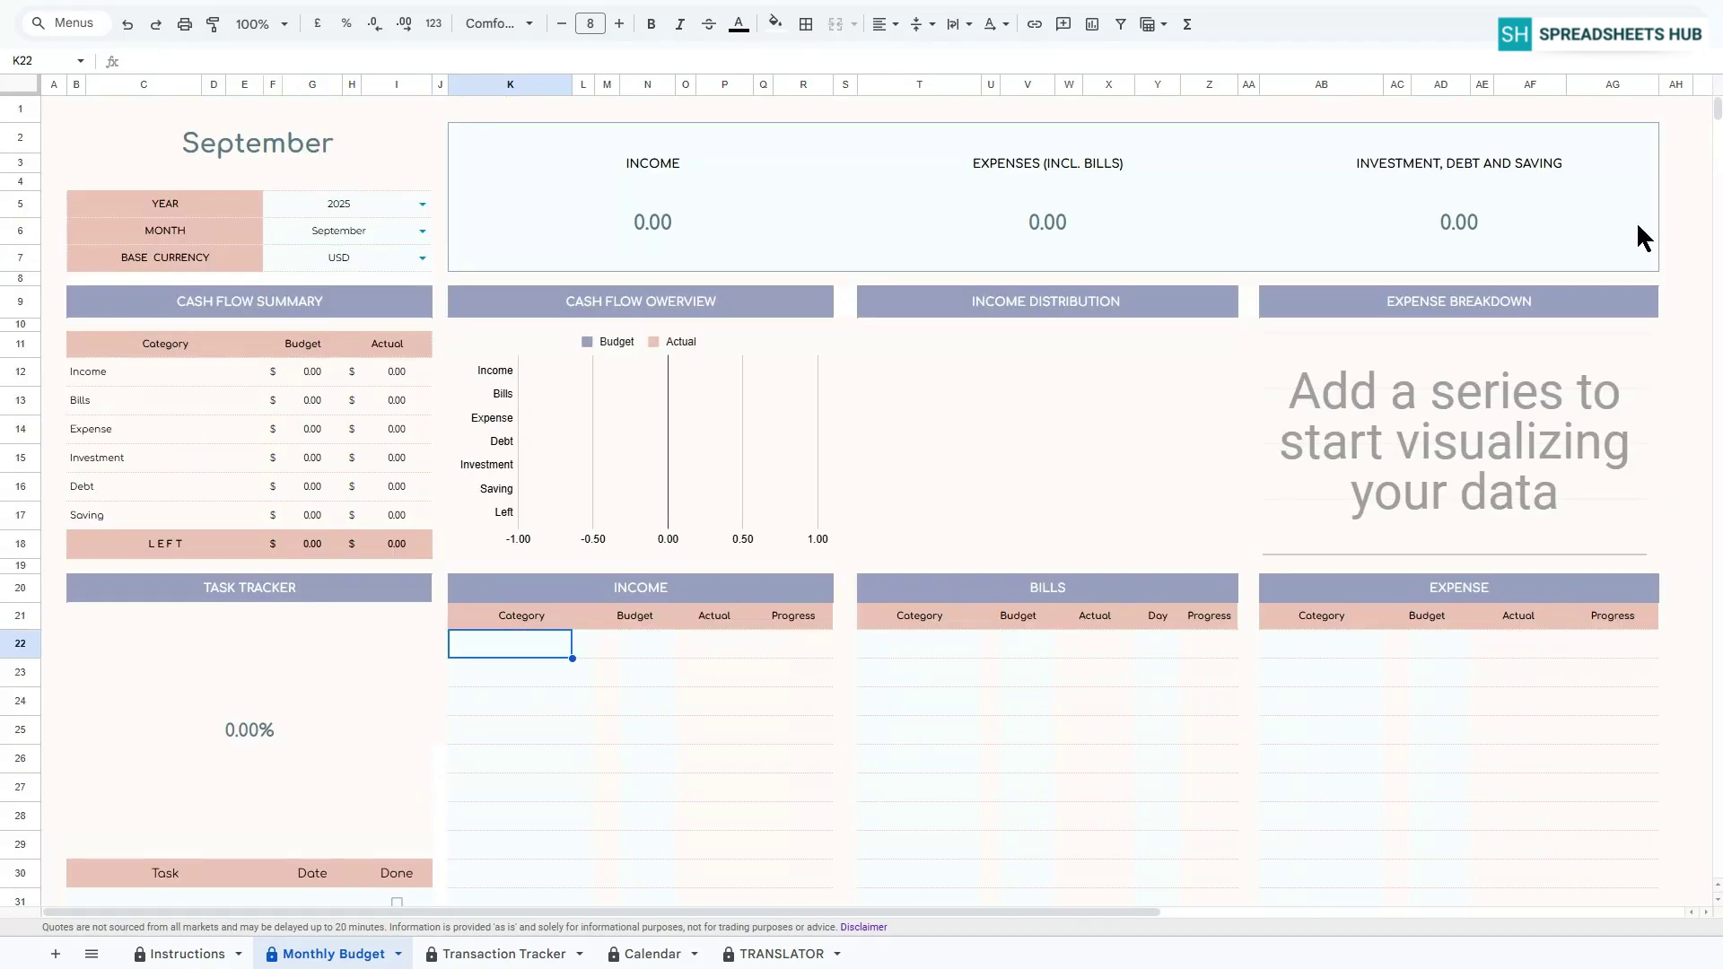
type("Salary")
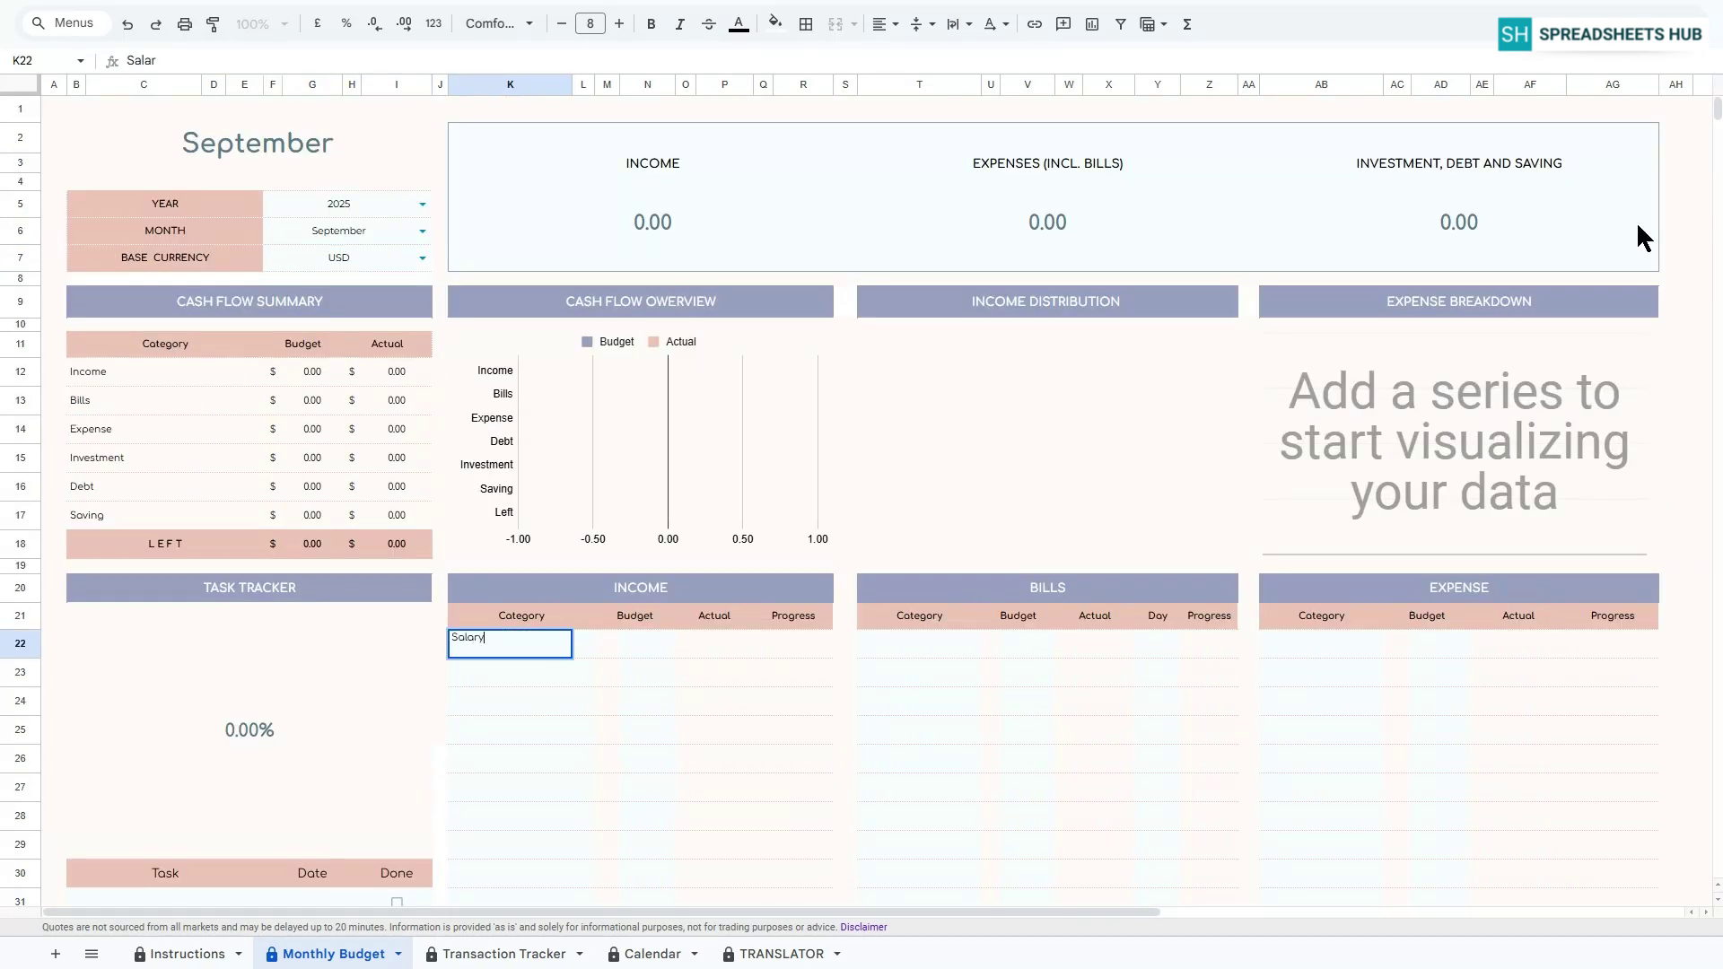
type(" 1")
key("Return")
type("Salary")
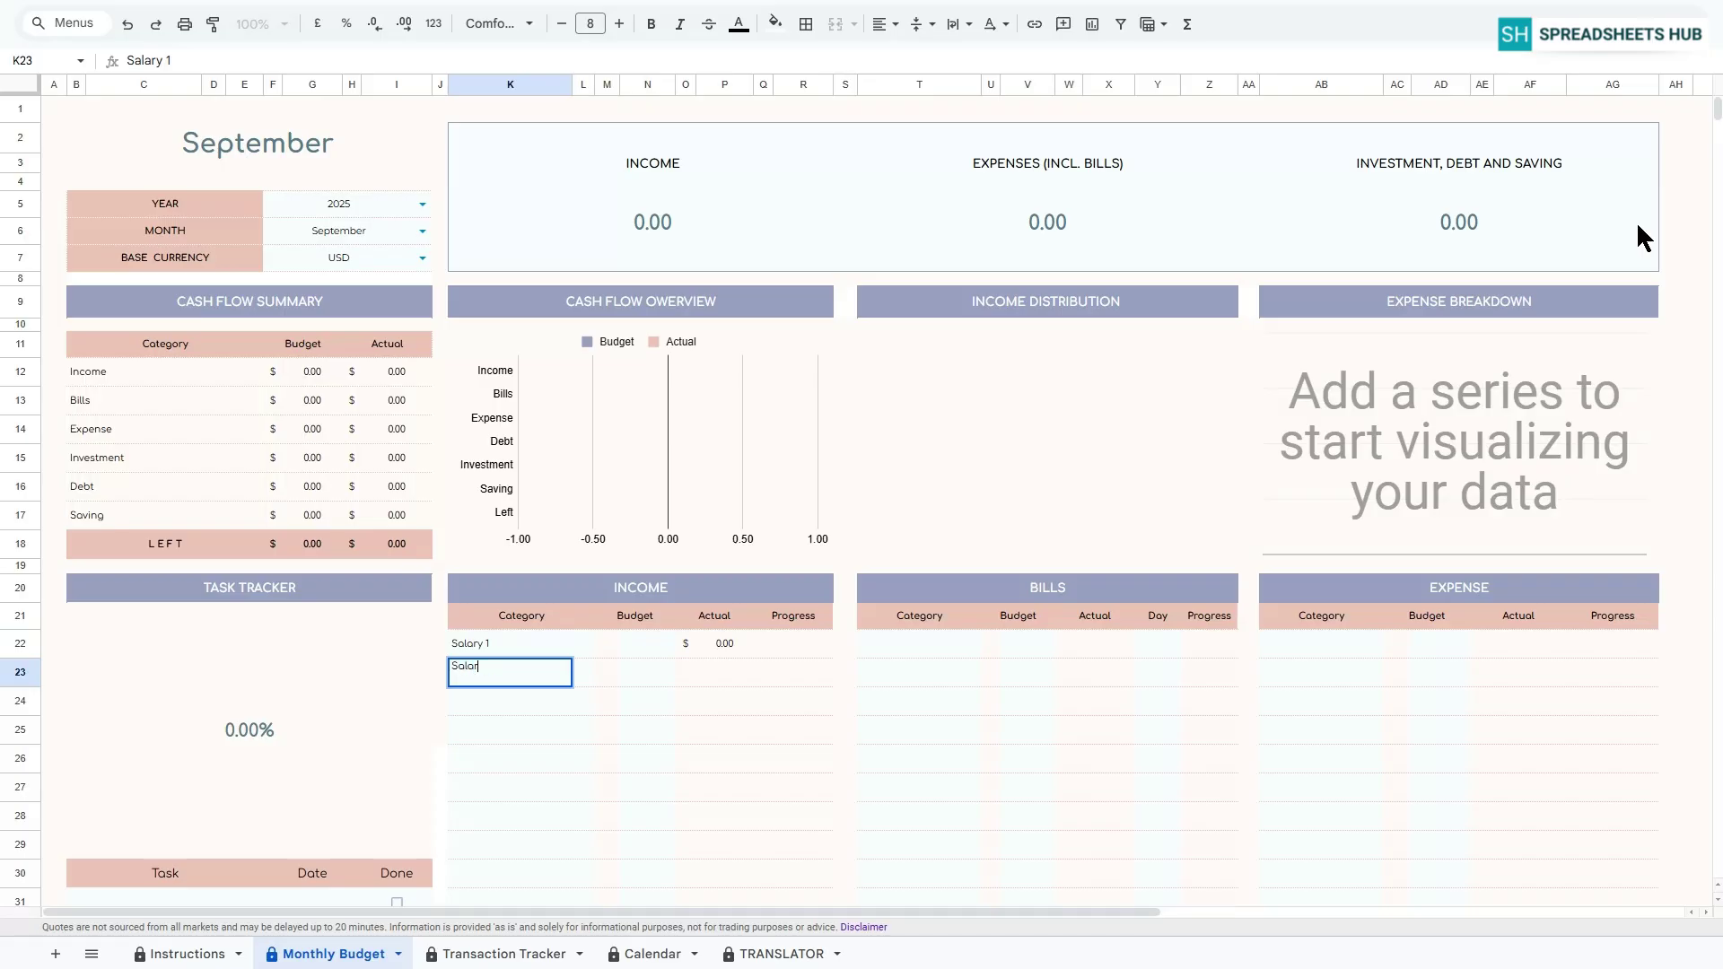
type(" 2")
key("Return")
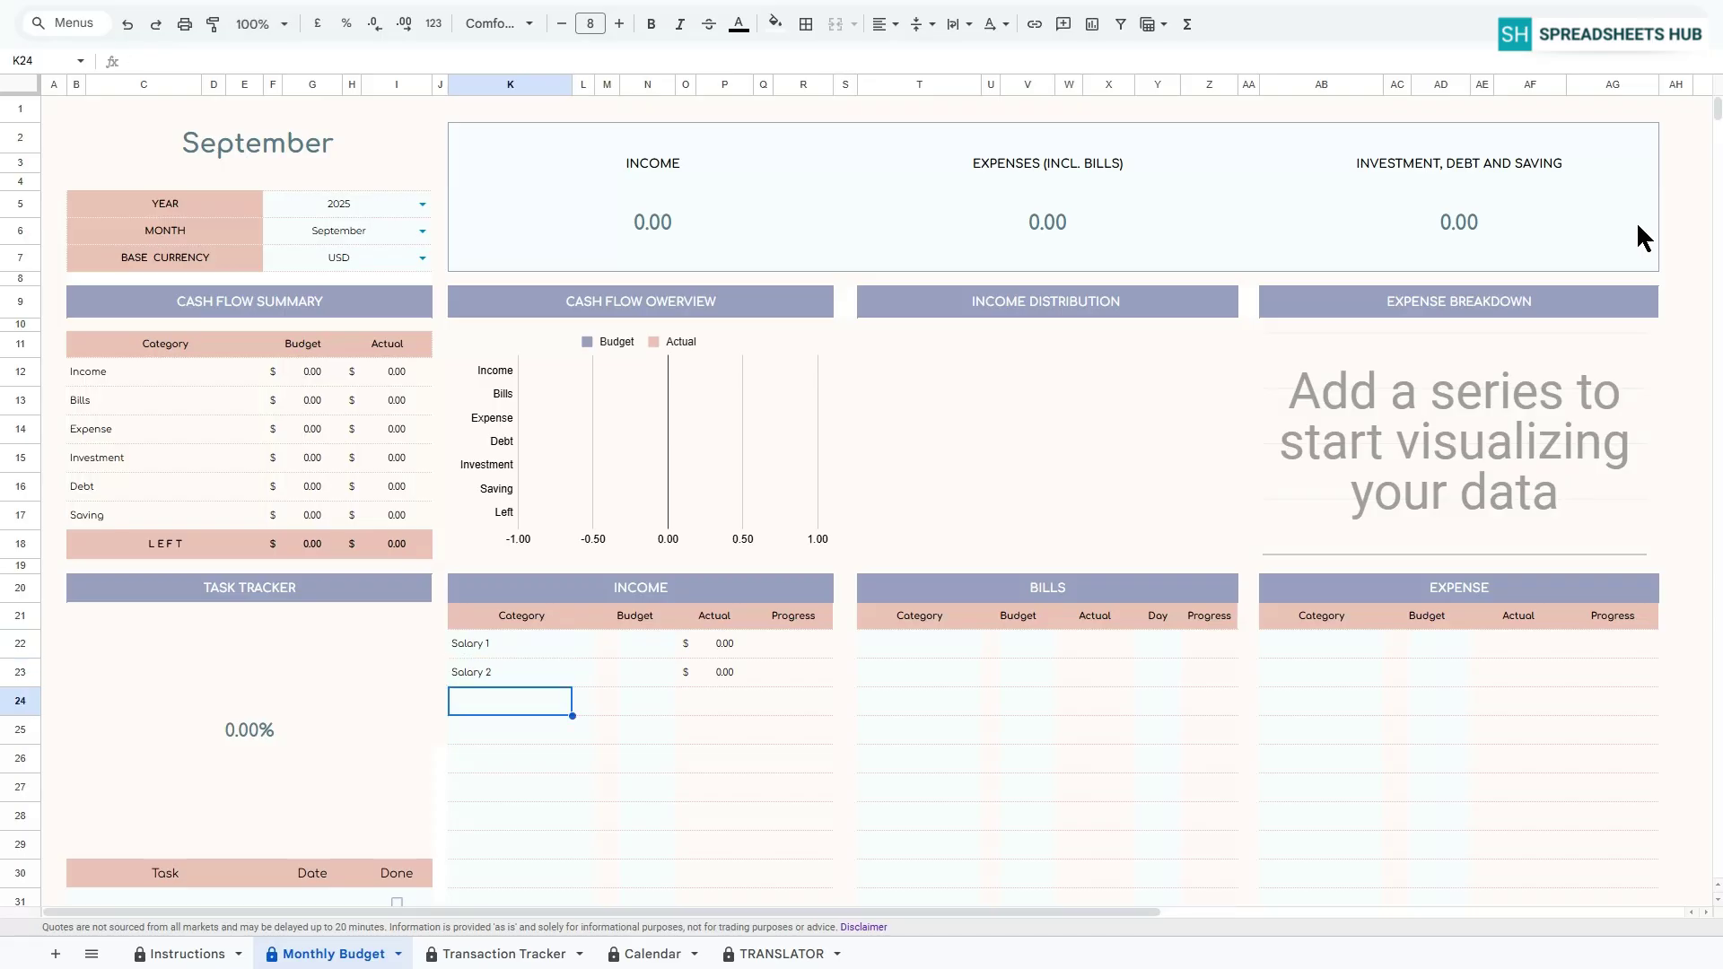
type("Salary 3")
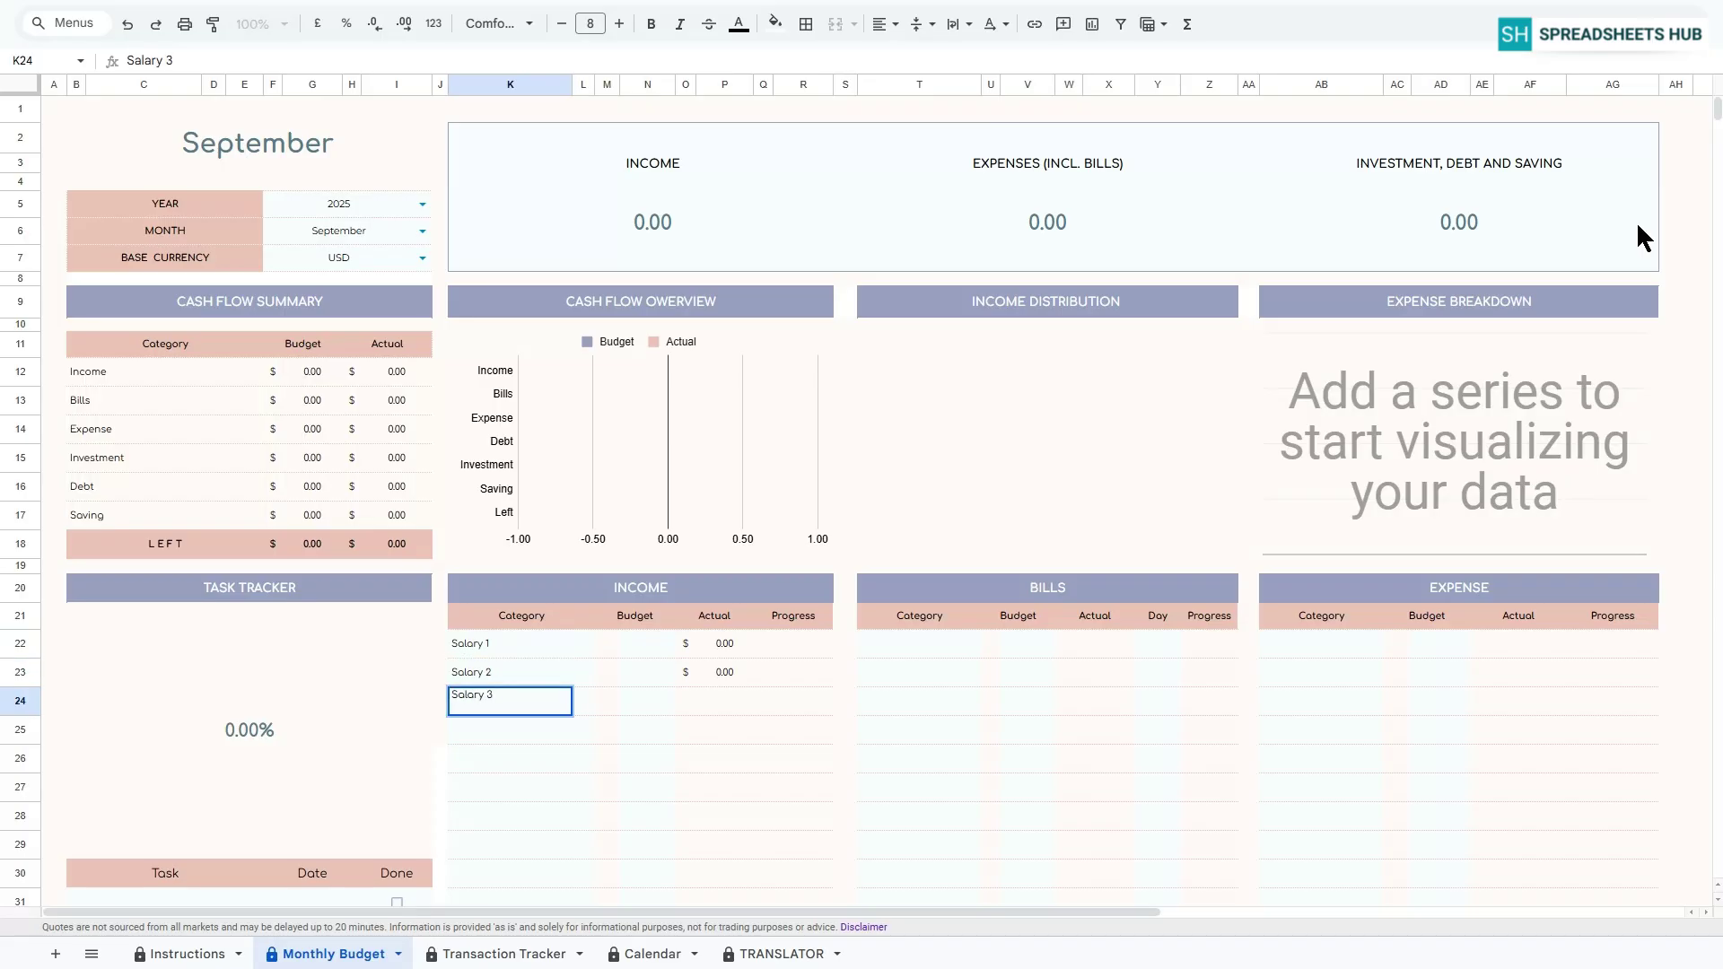
key("Return")
Add Bonus 1 and Bonus 2 as Income categories below the salary rows.
type("Bon")
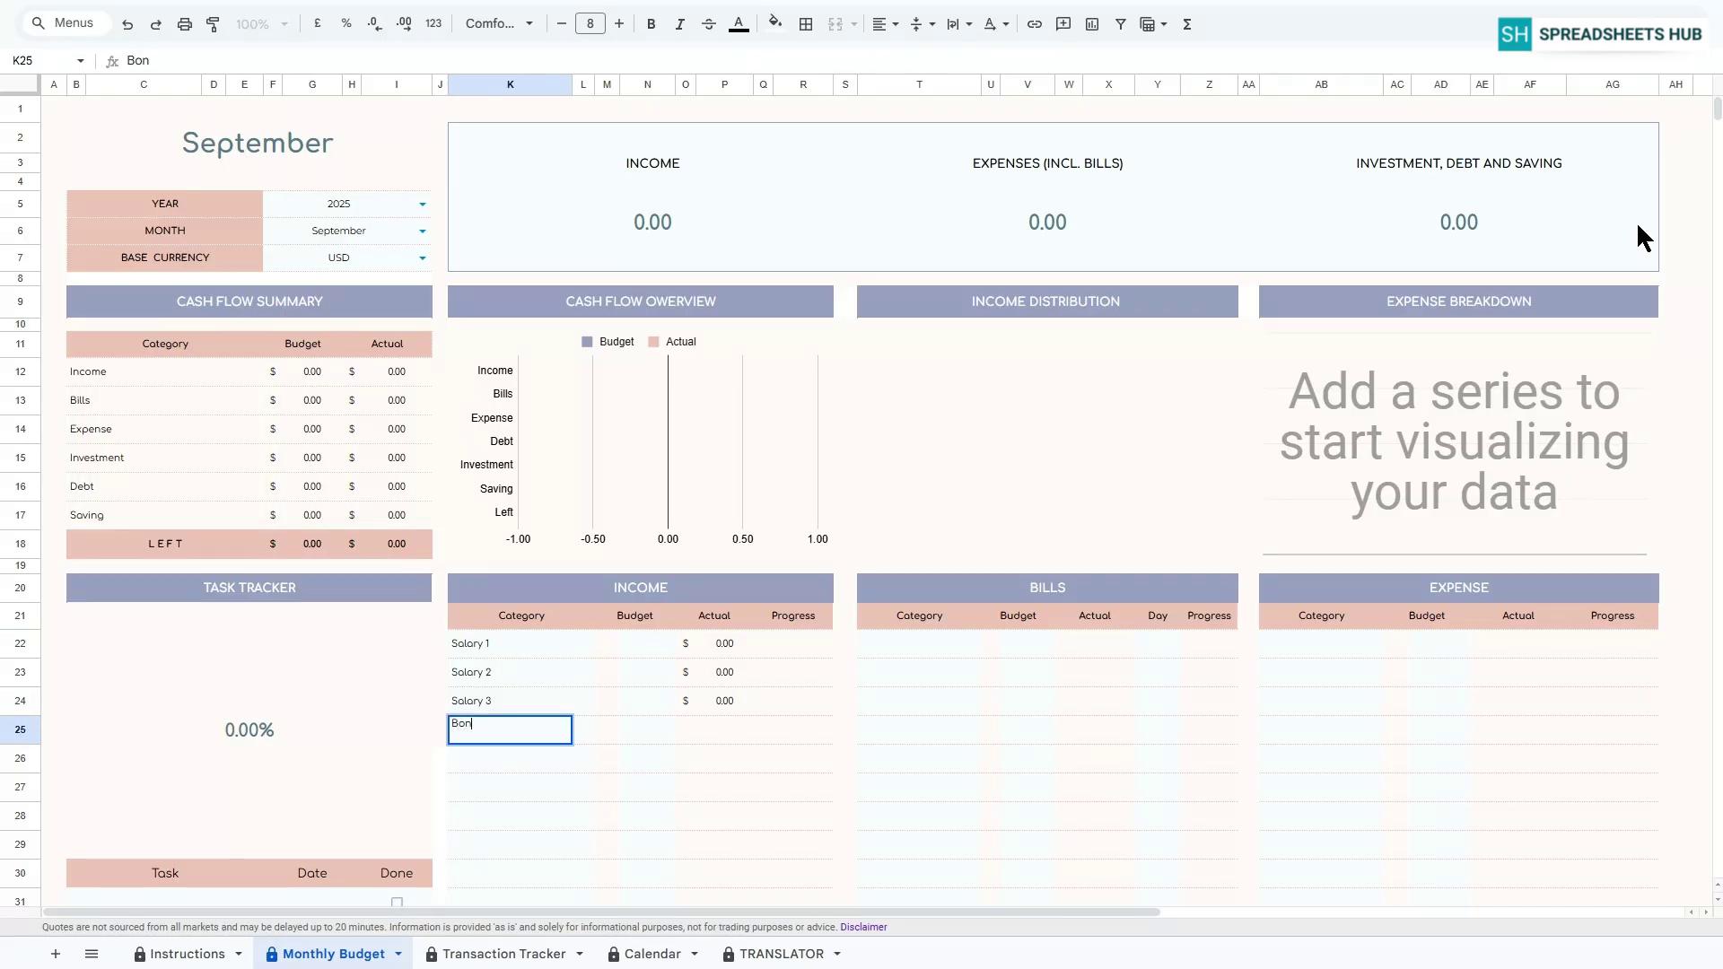
type("us 1")
key("Return")
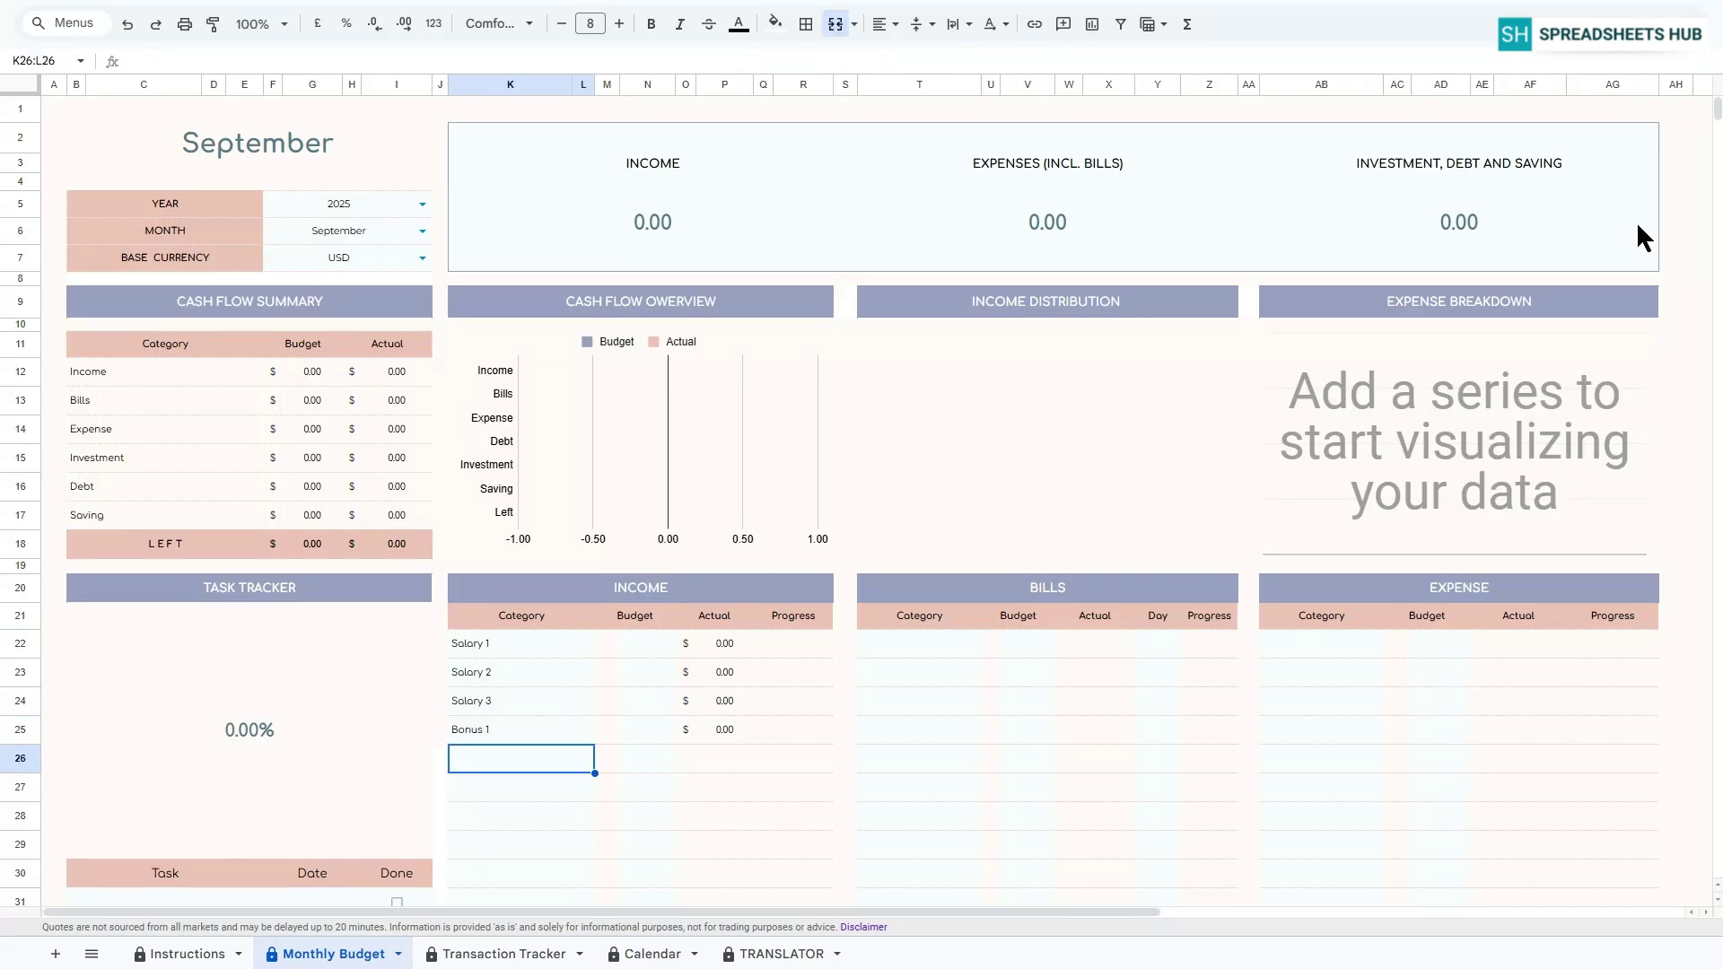
type("Bonus 2")
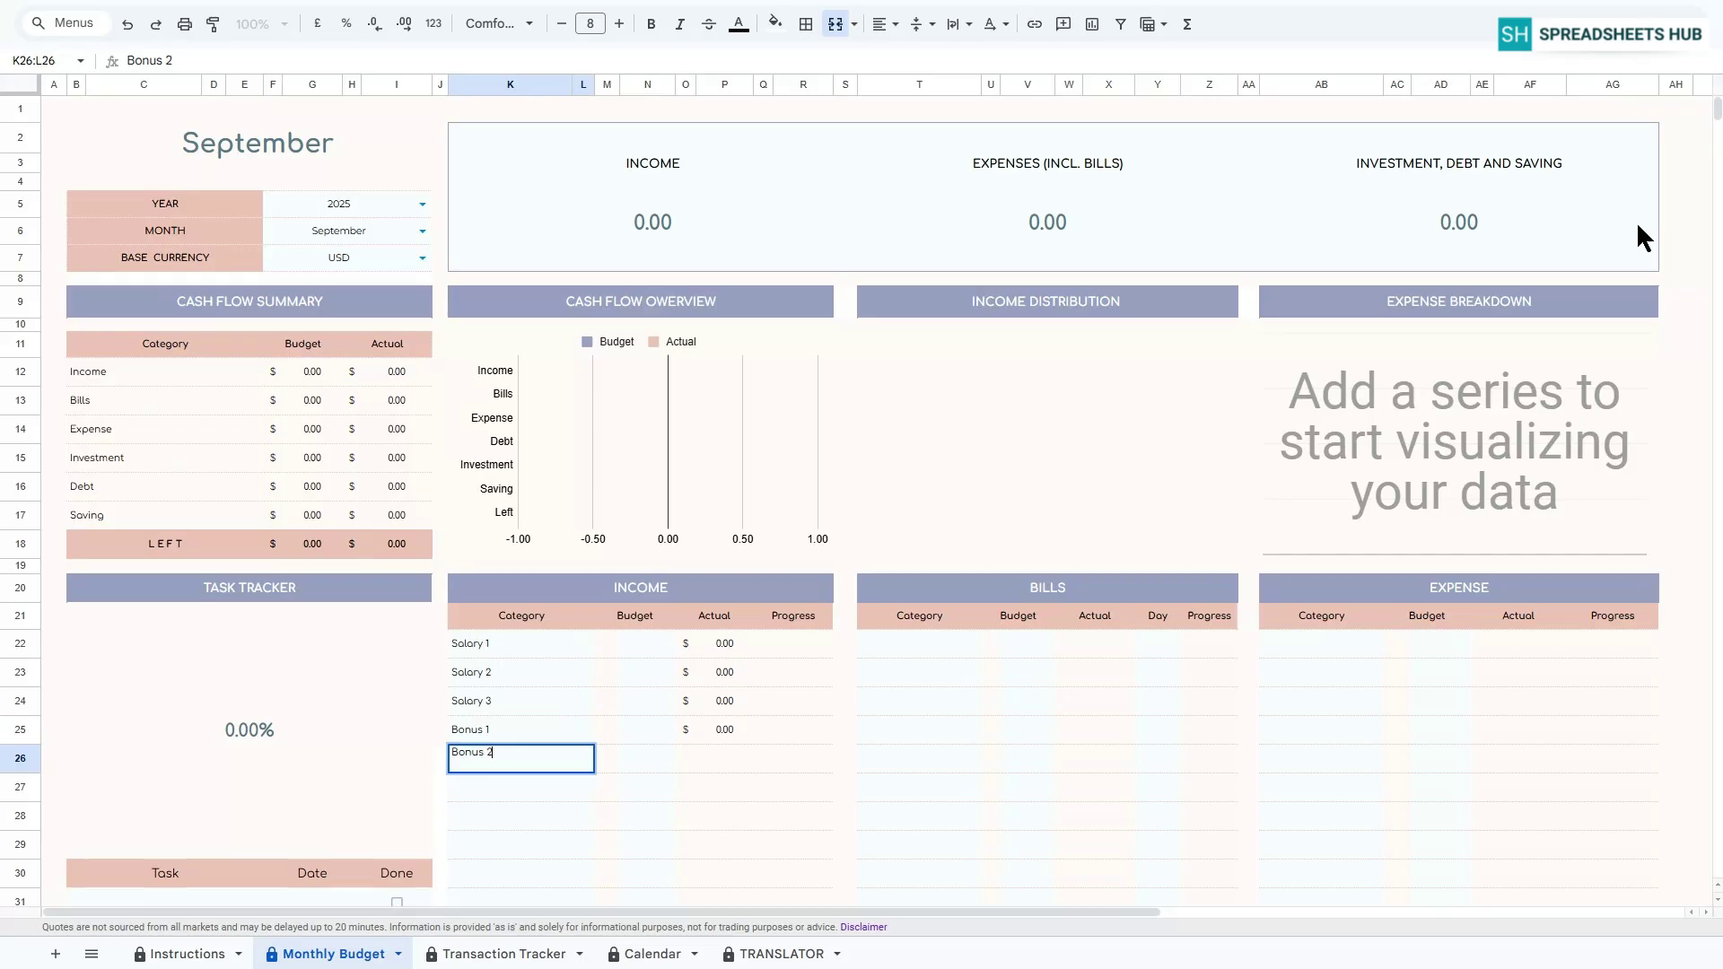
key("Return")
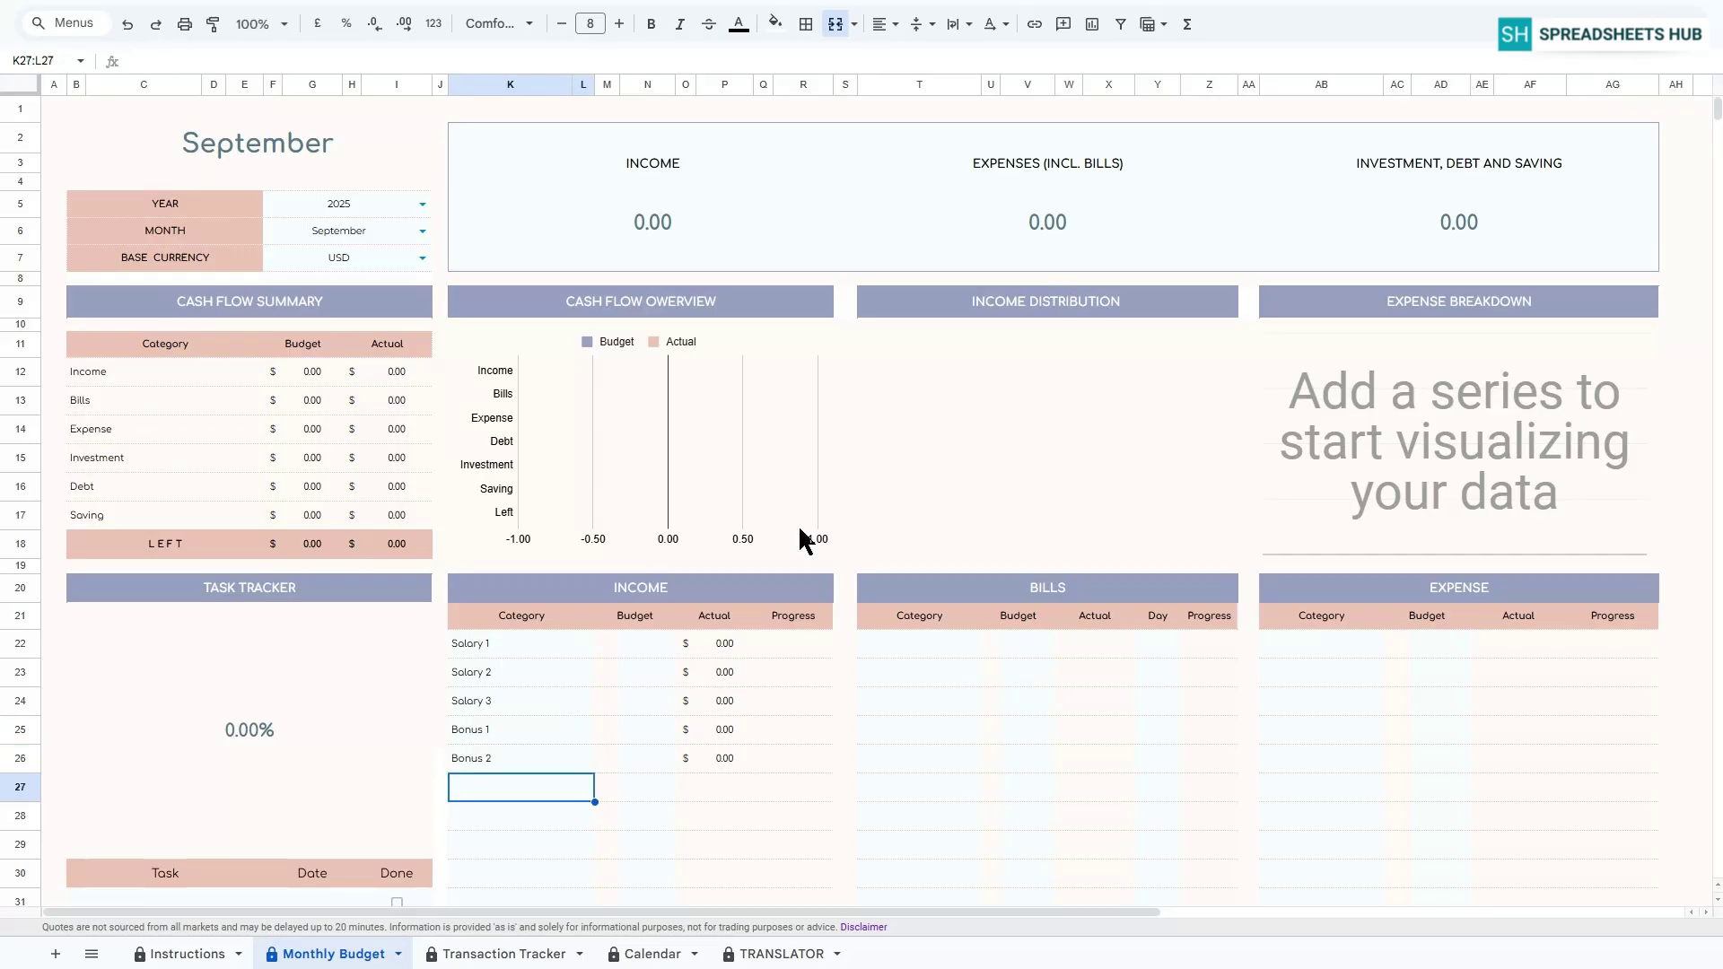
Set the Income budgets to 1500 for Salary 1, 1500 for Salary 2 and 1000 for Salary 3.
left_click(652, 645)
type("1500")
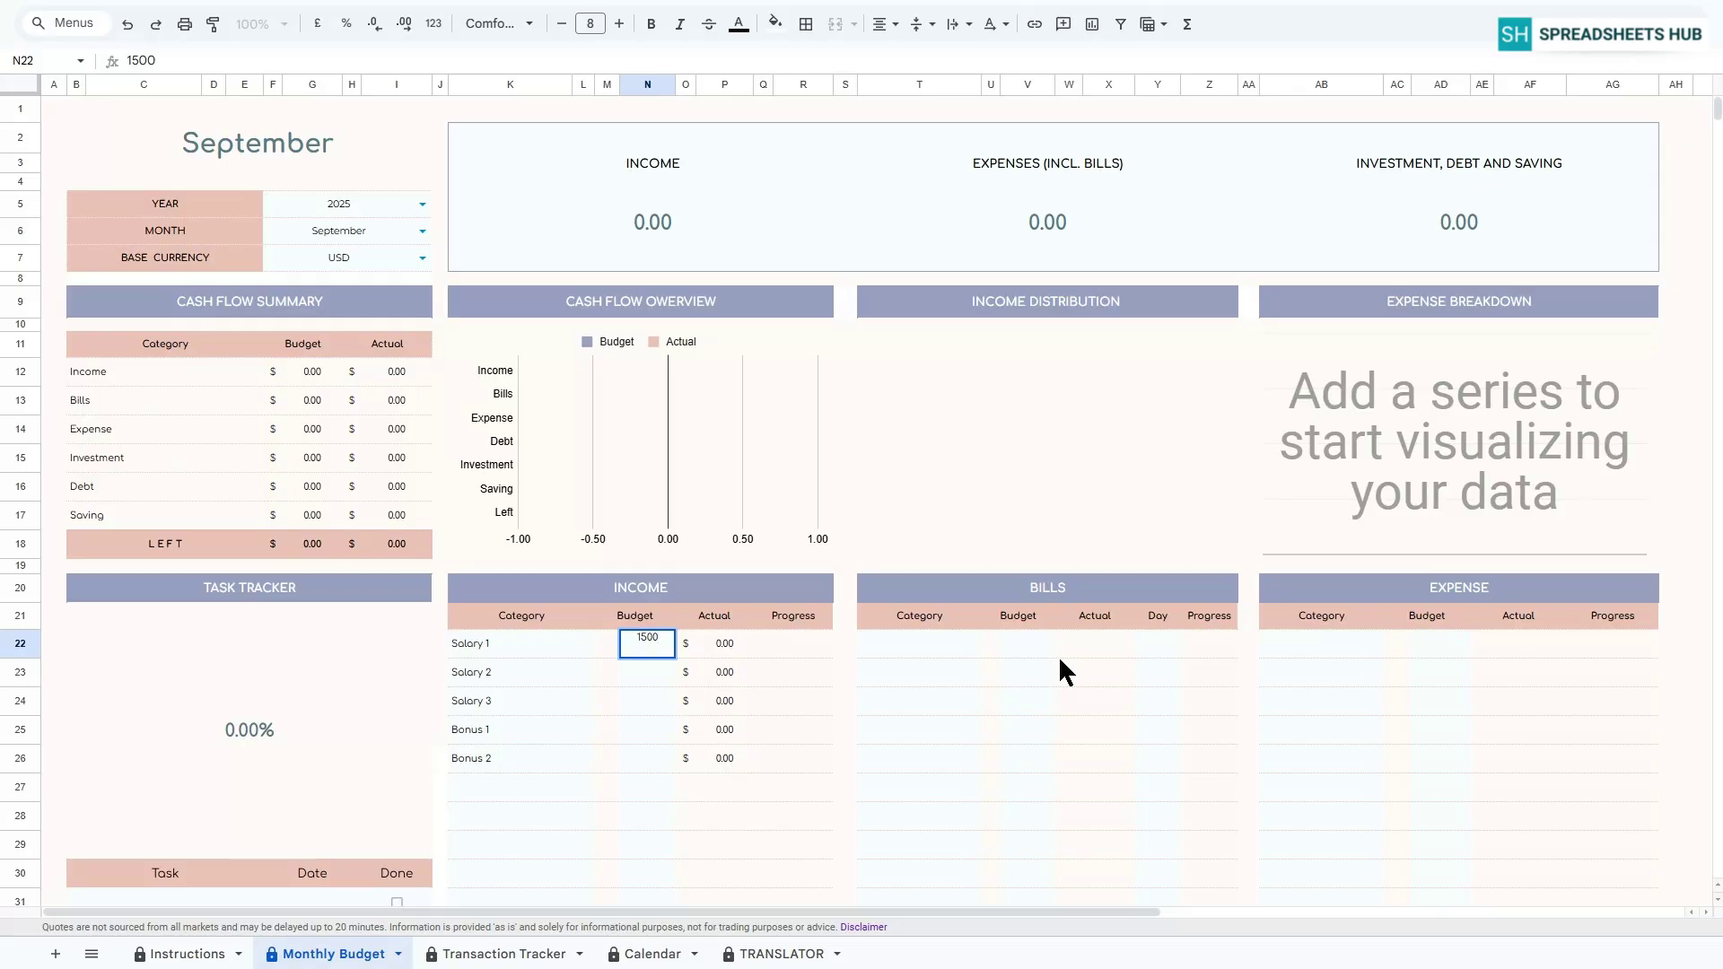
key("Return")
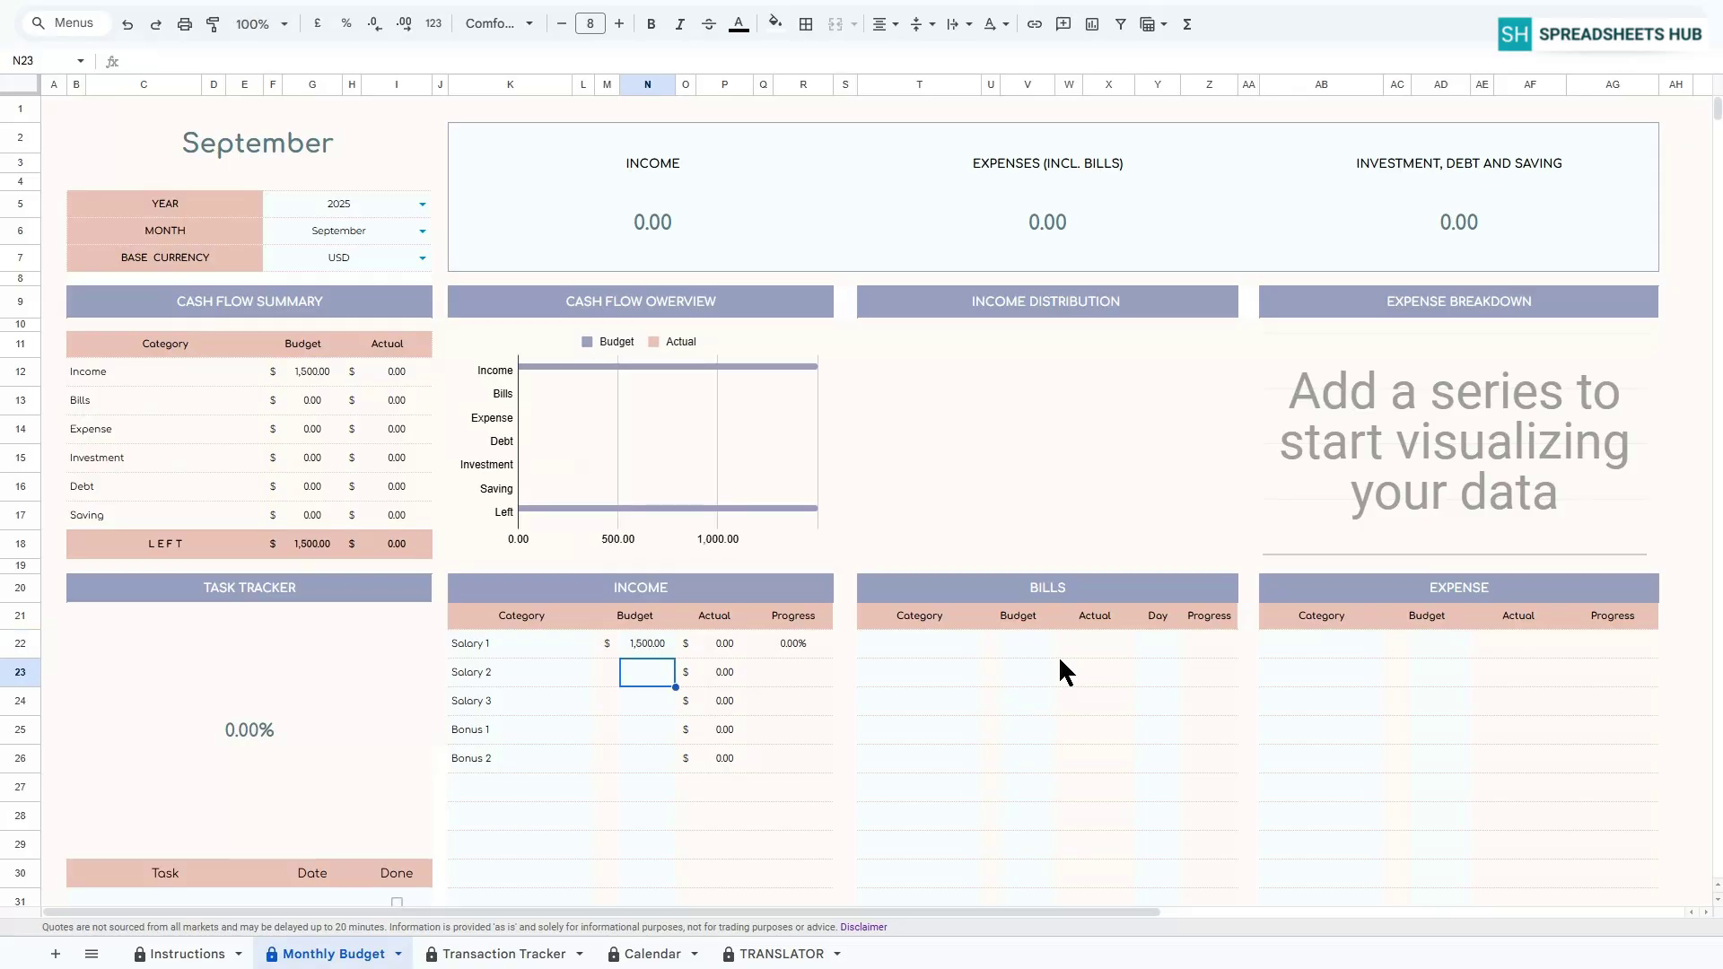
type("1500")
key("Return")
type("1,0")
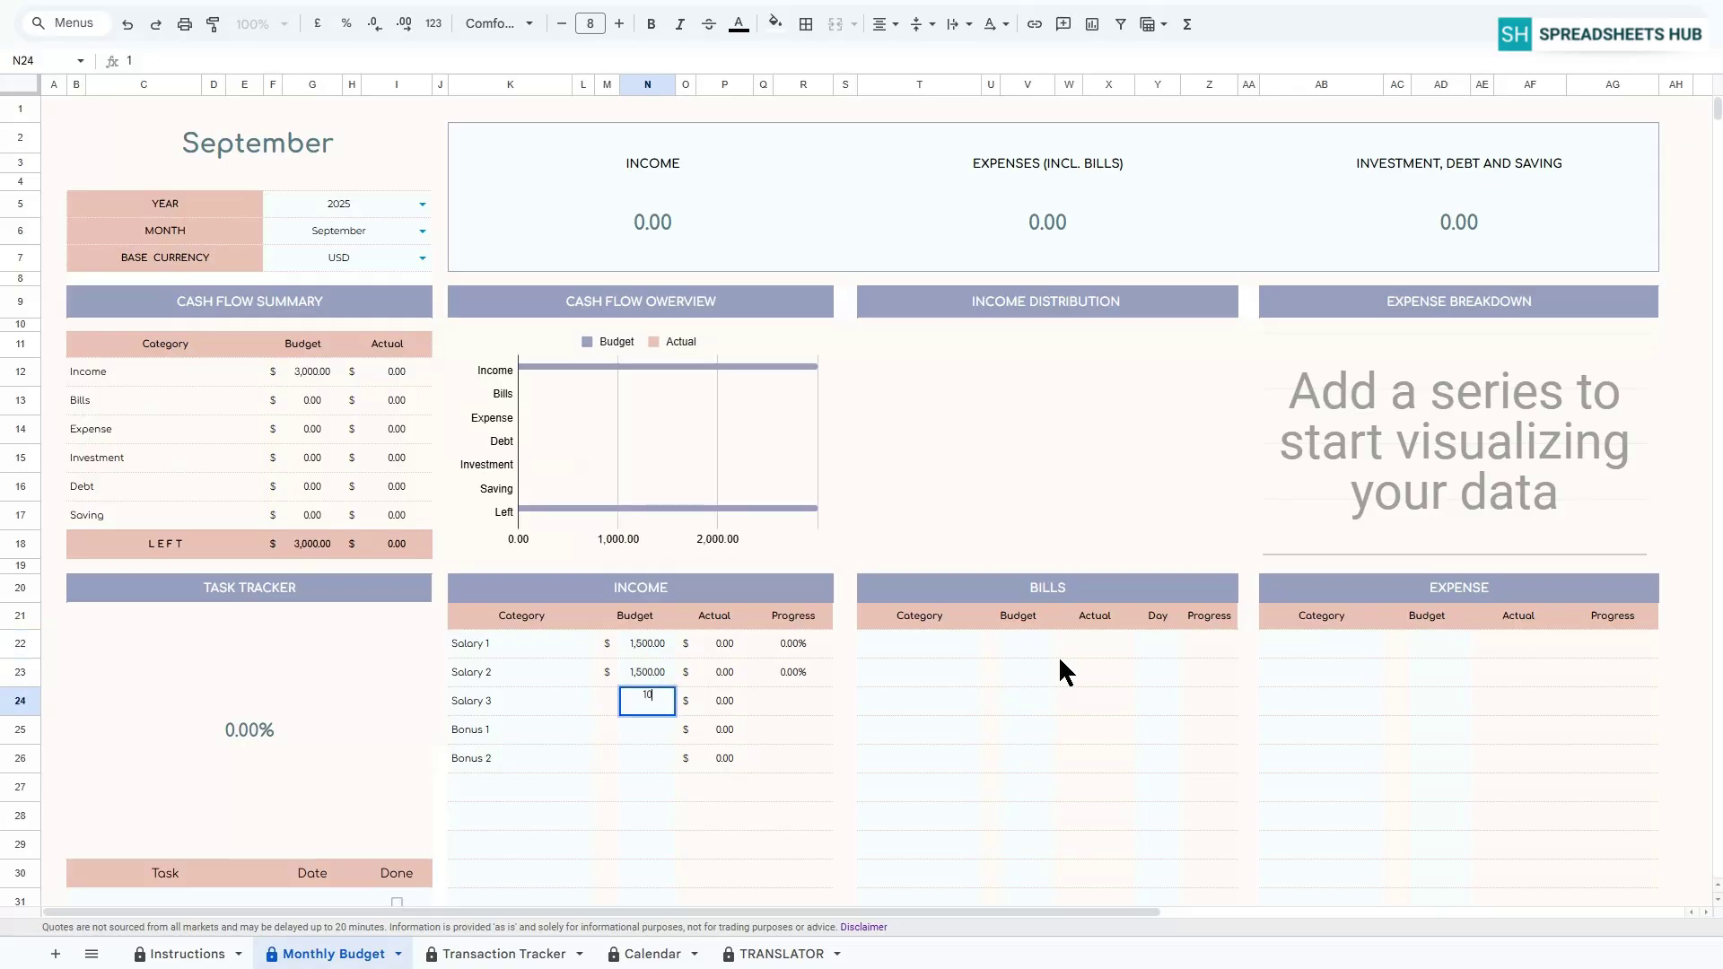
type("00")
key("Return")
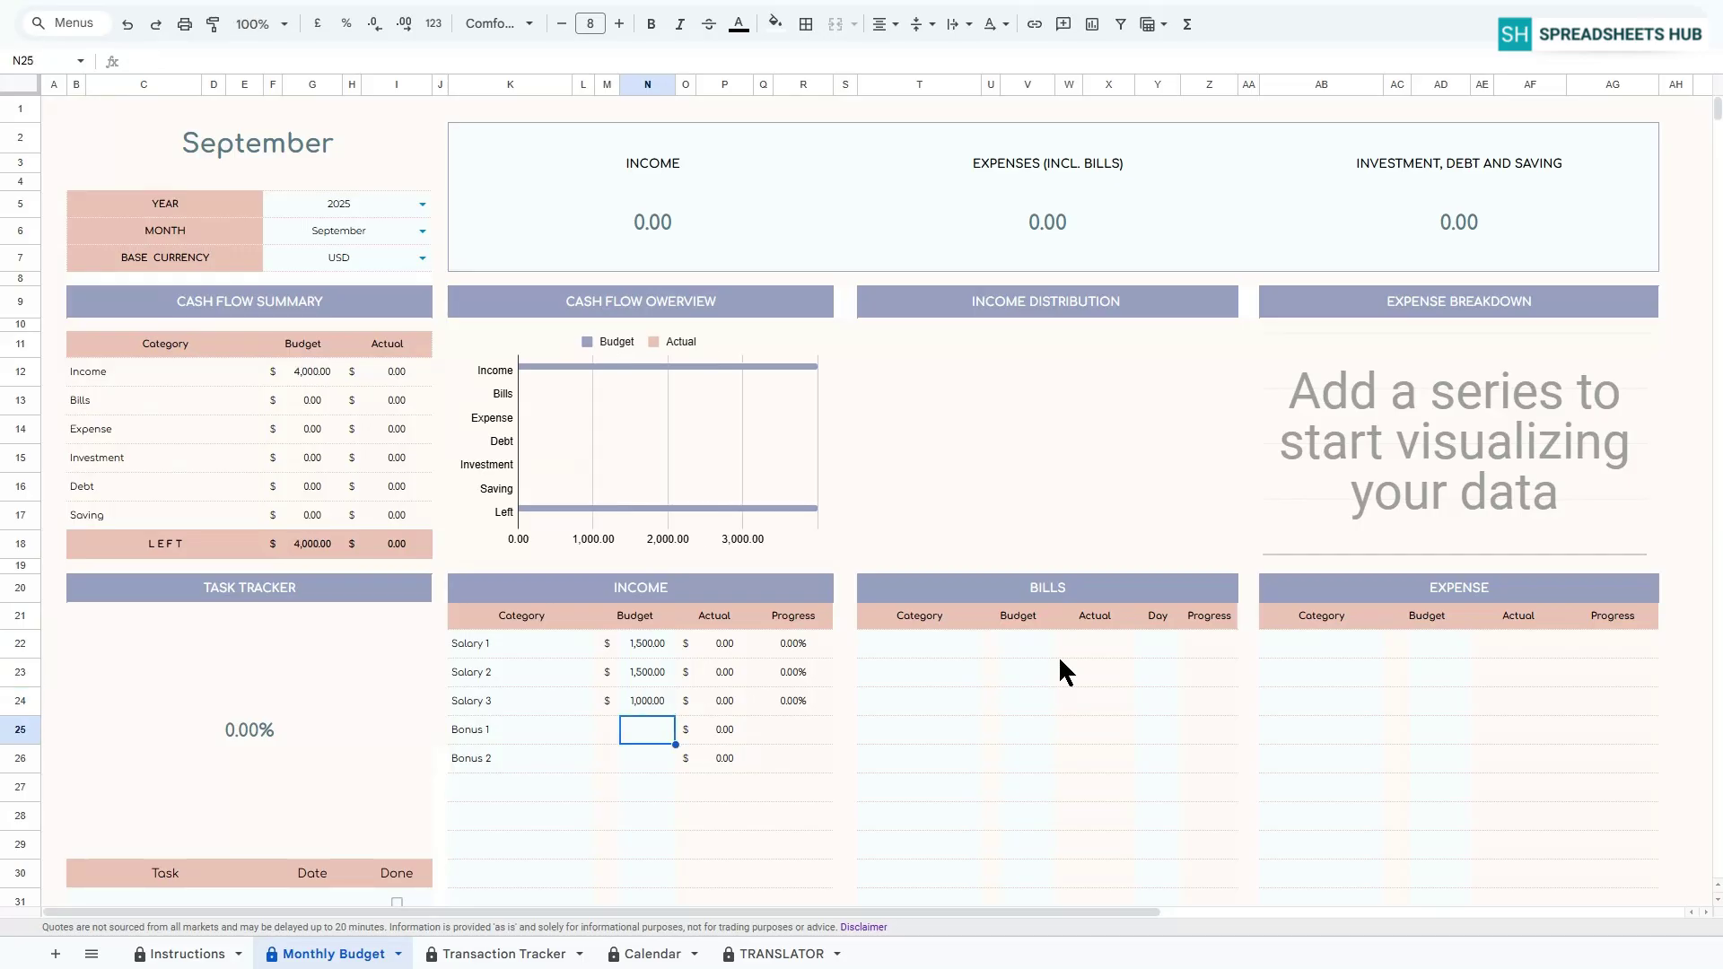
Set the Income budgets of Bonus 1 and Bonus 2 to 500 each.
type("500")
key("Return")
type("500")
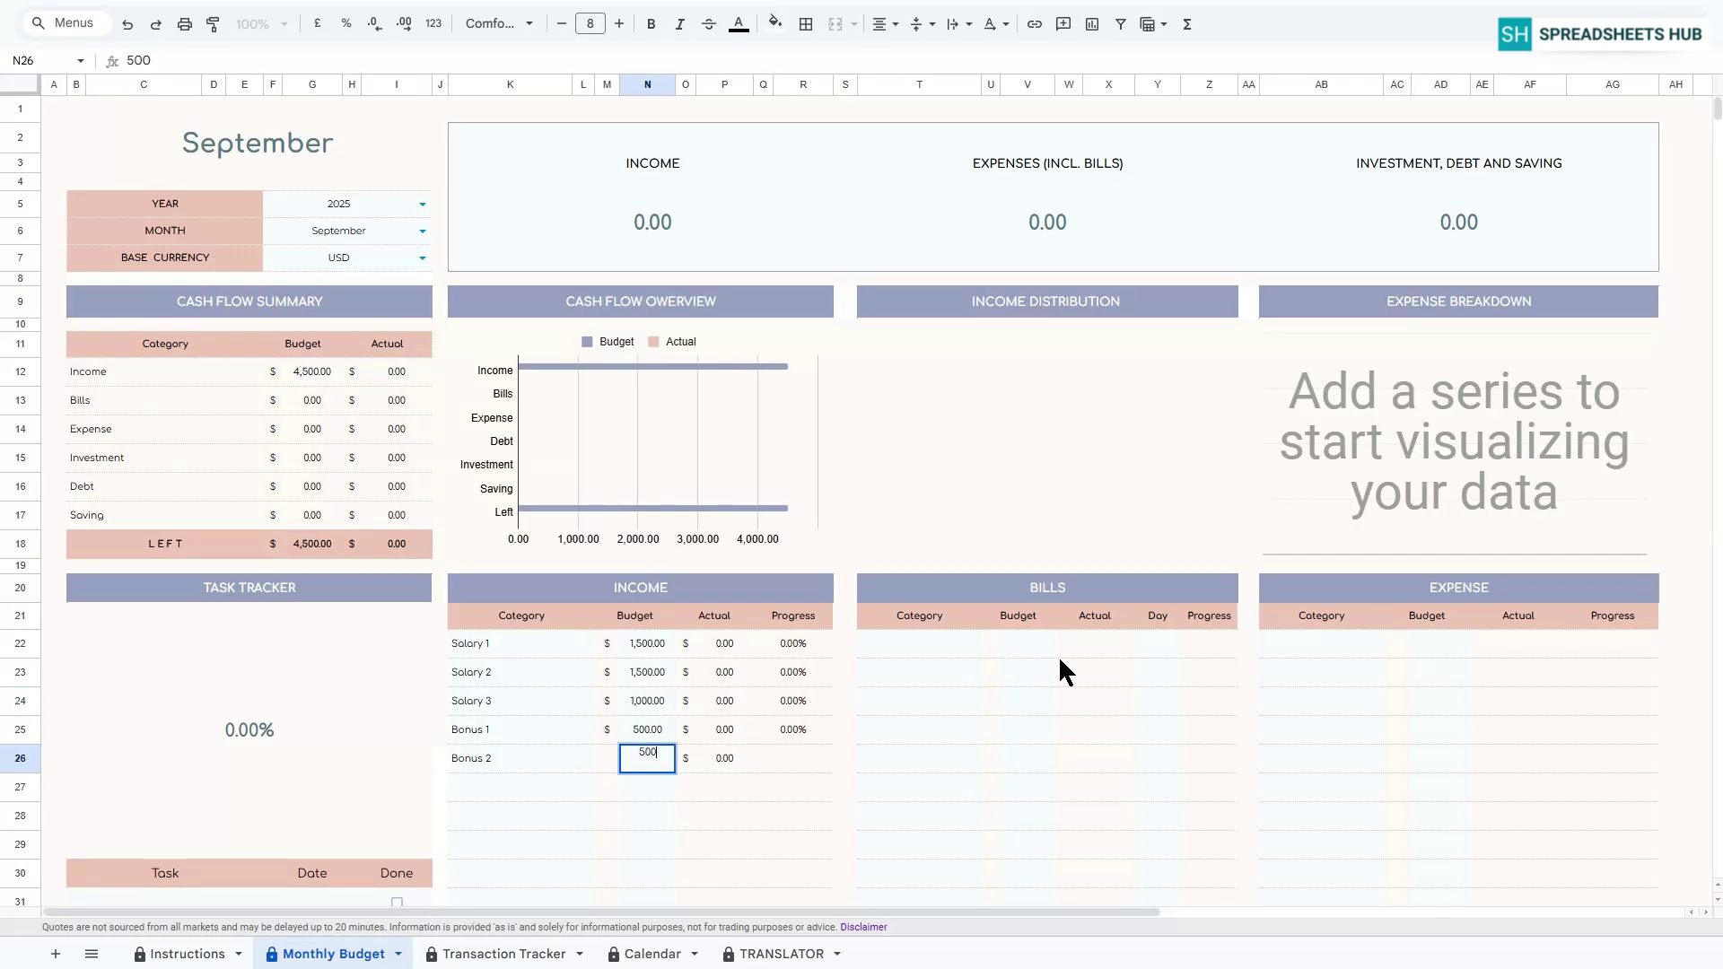
key("Return")
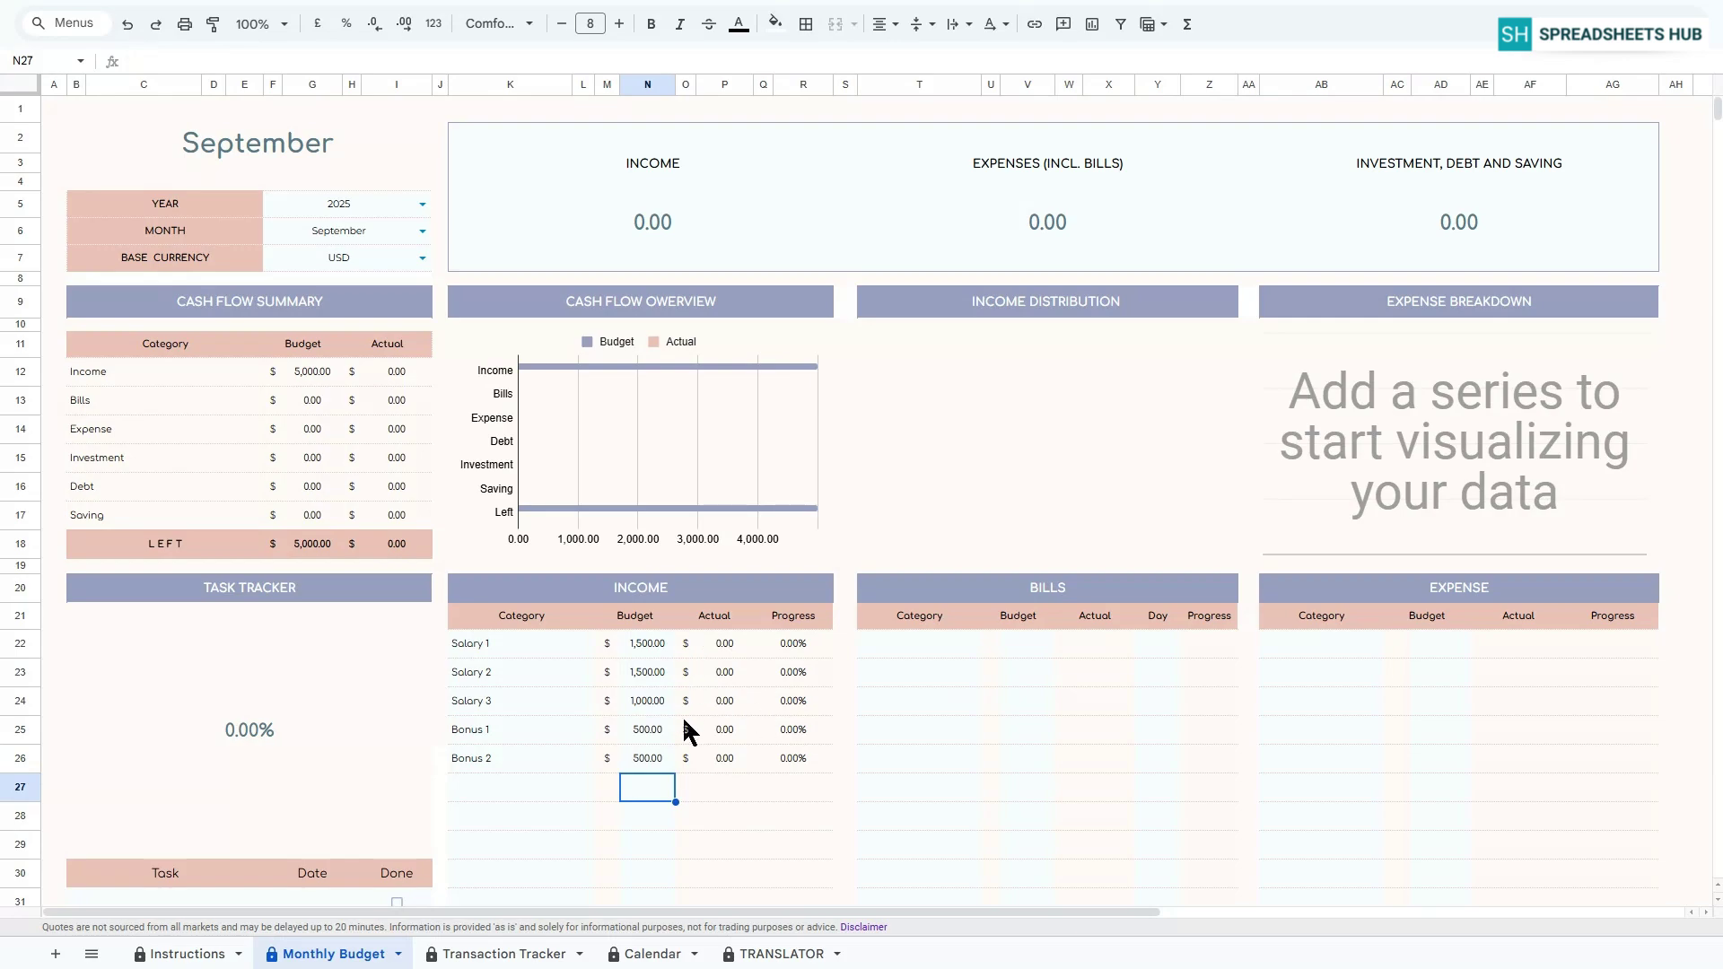
Enter Rent, Water, Tax and Gas as the categories in the Bills table.
left_click(920, 653)
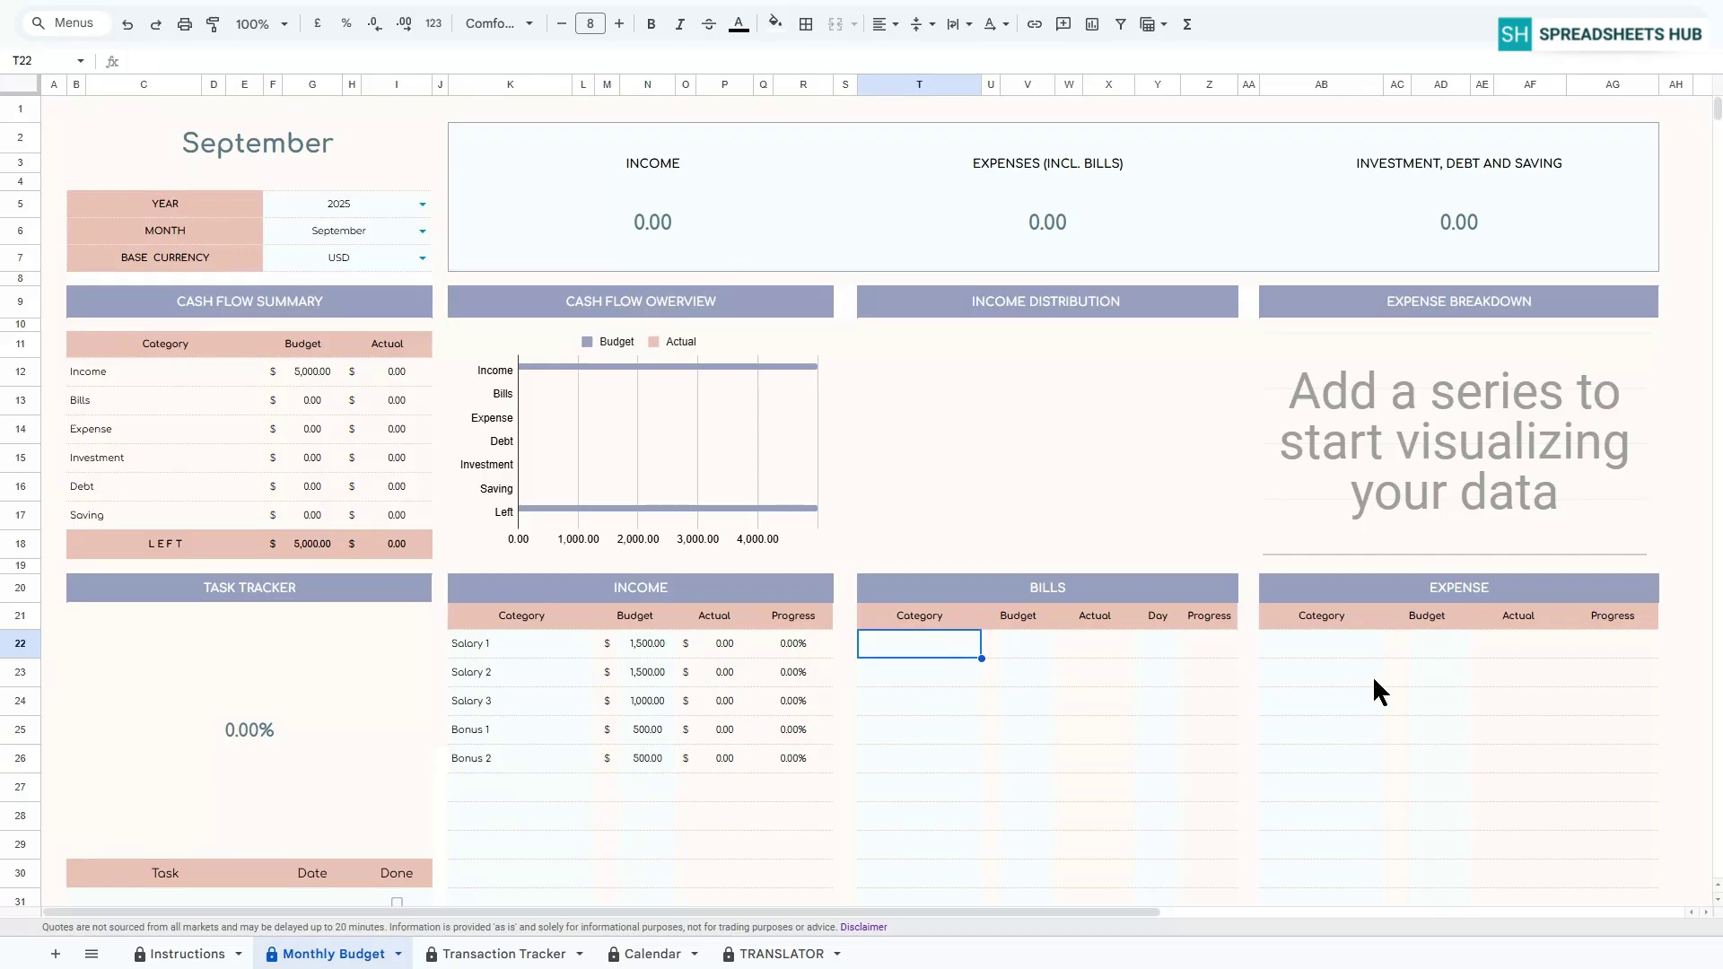
type("Rent")
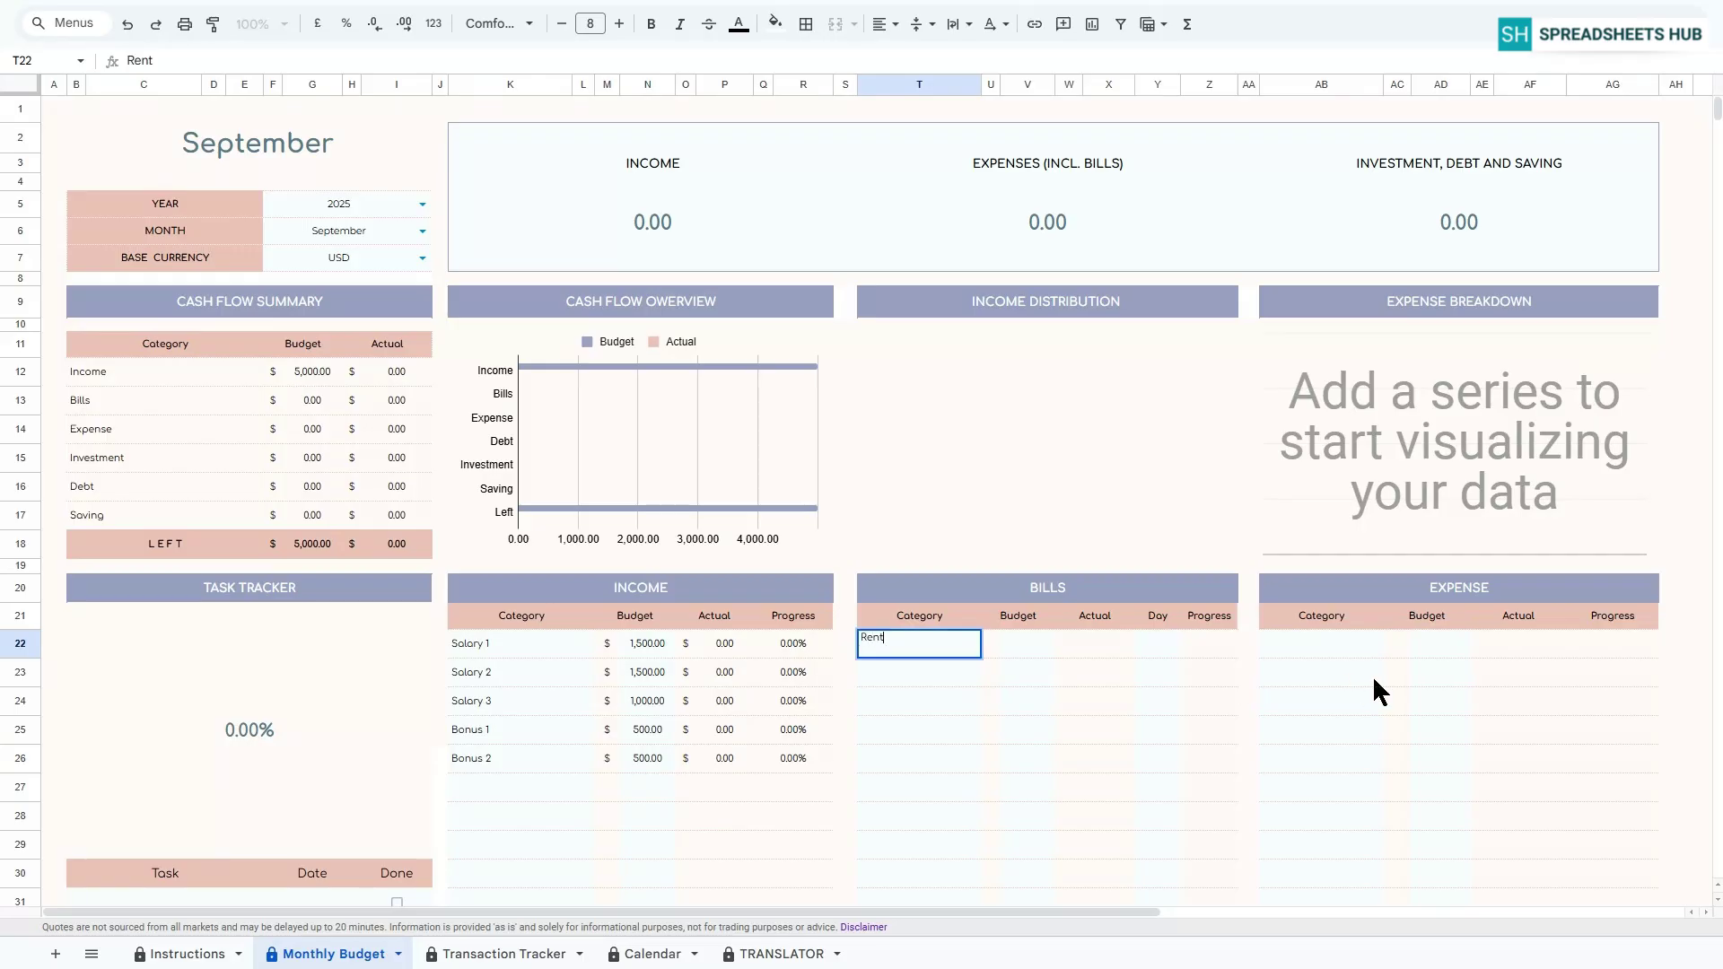
key("Return")
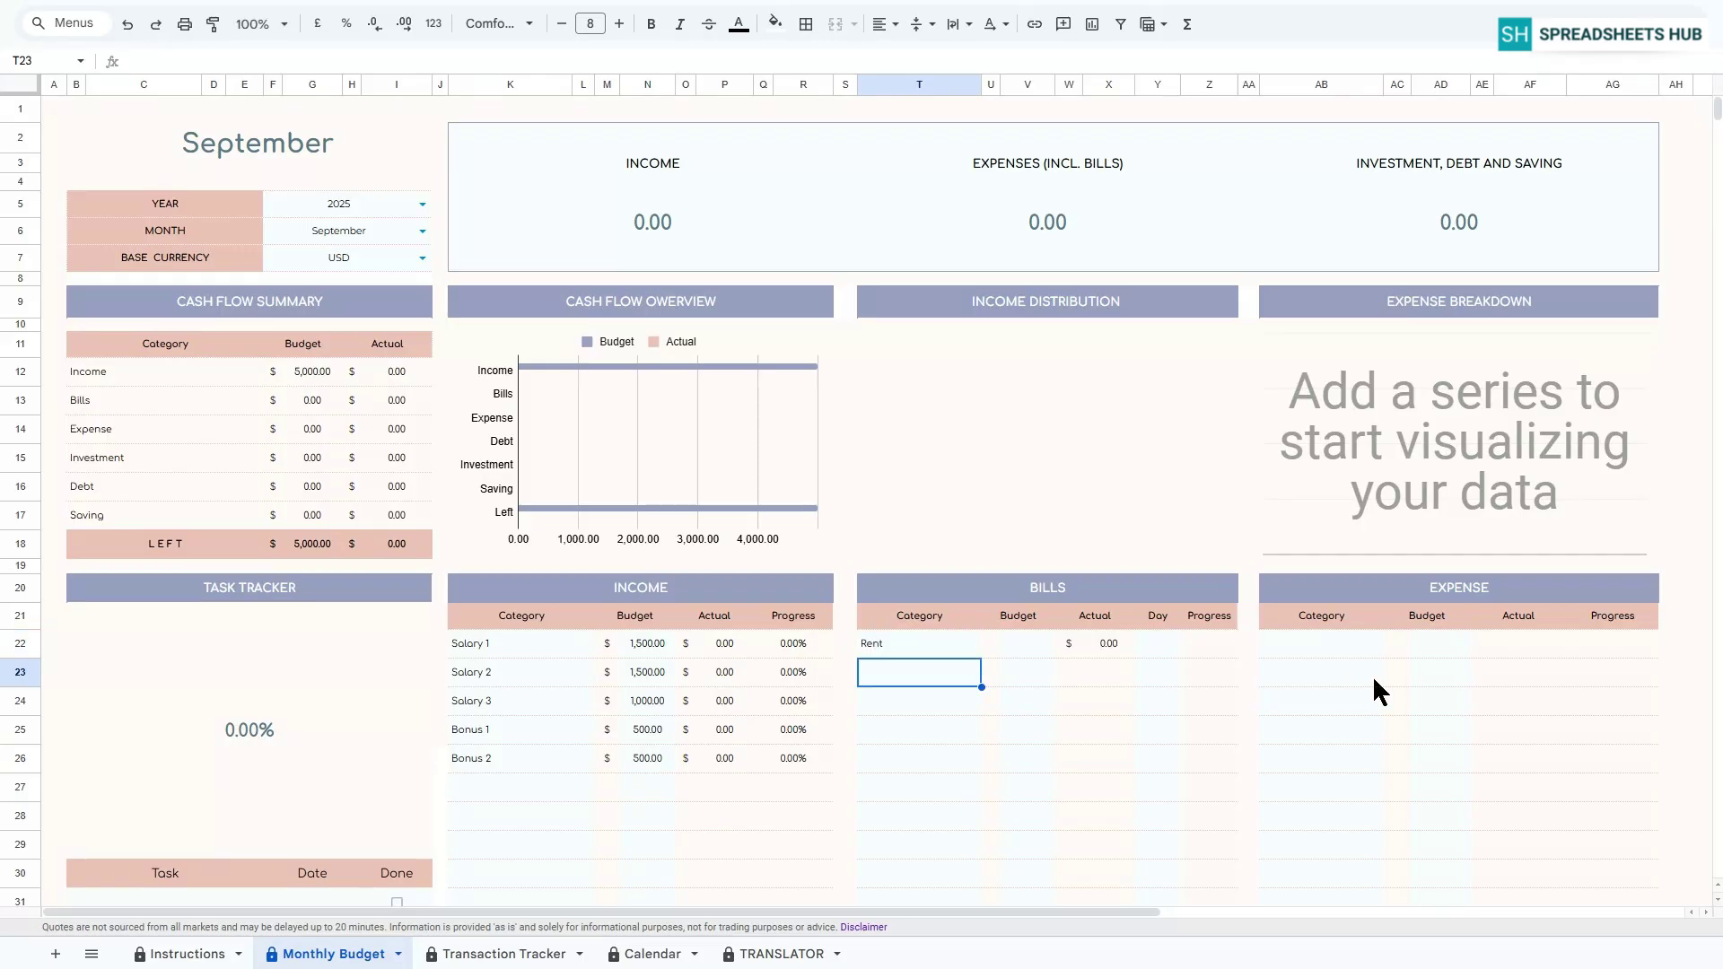
type("Water")
key("Return")
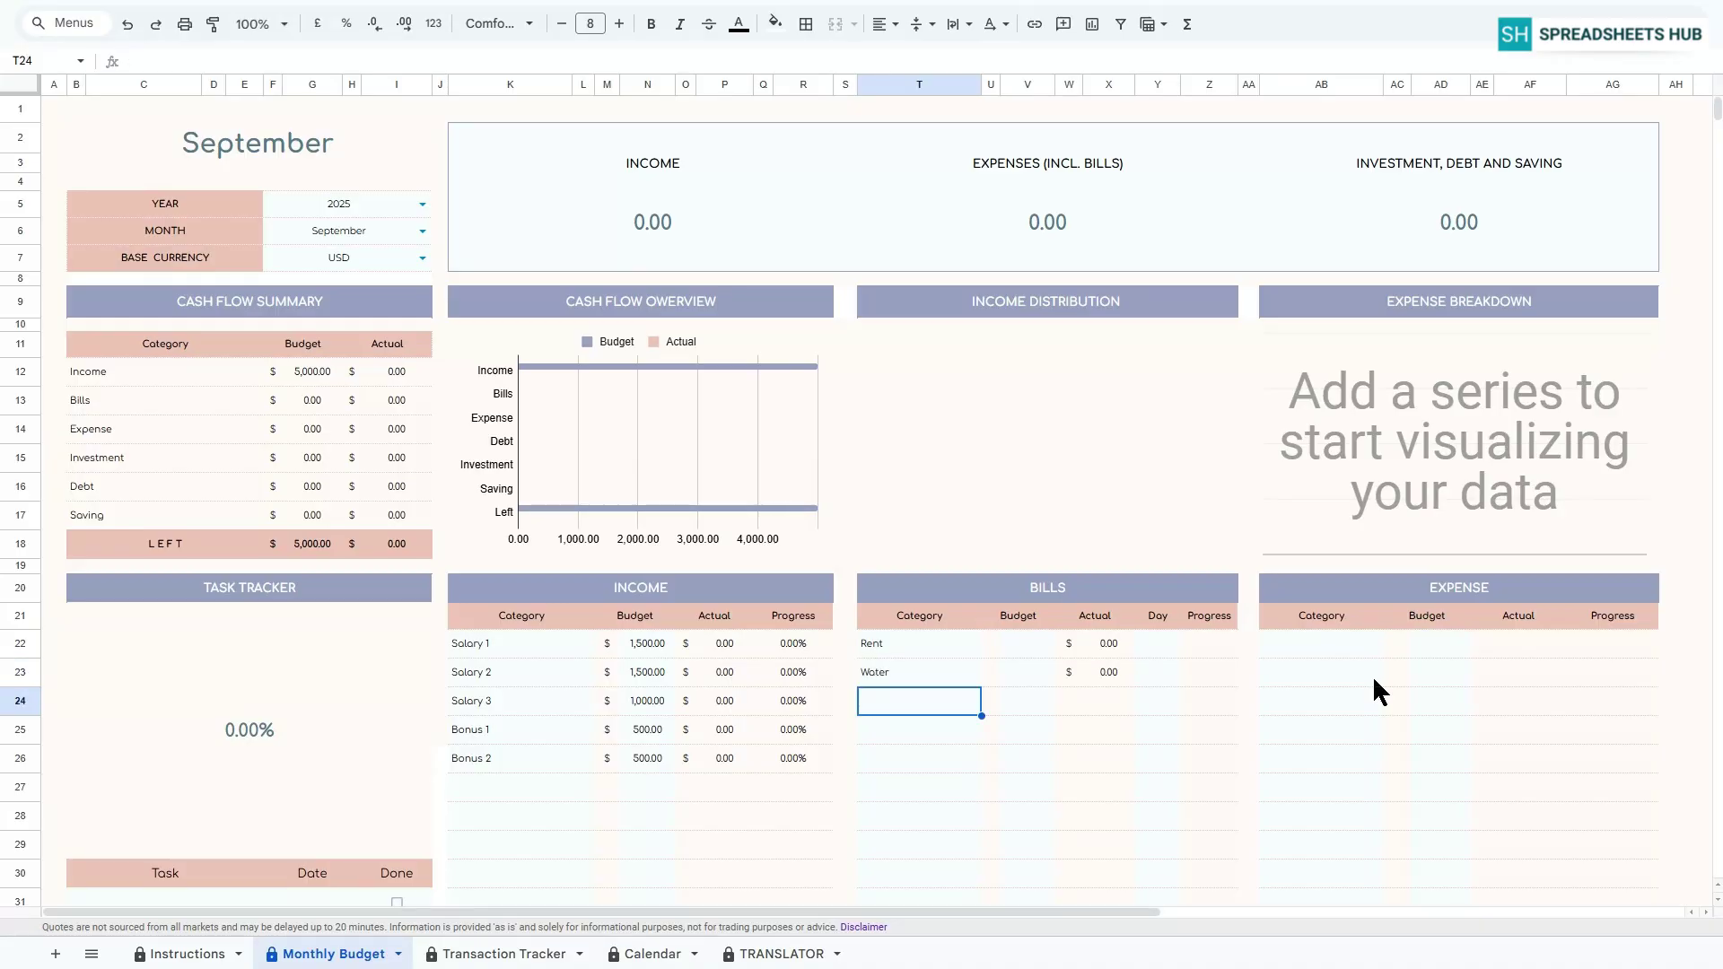
type("Tax")
key("Return")
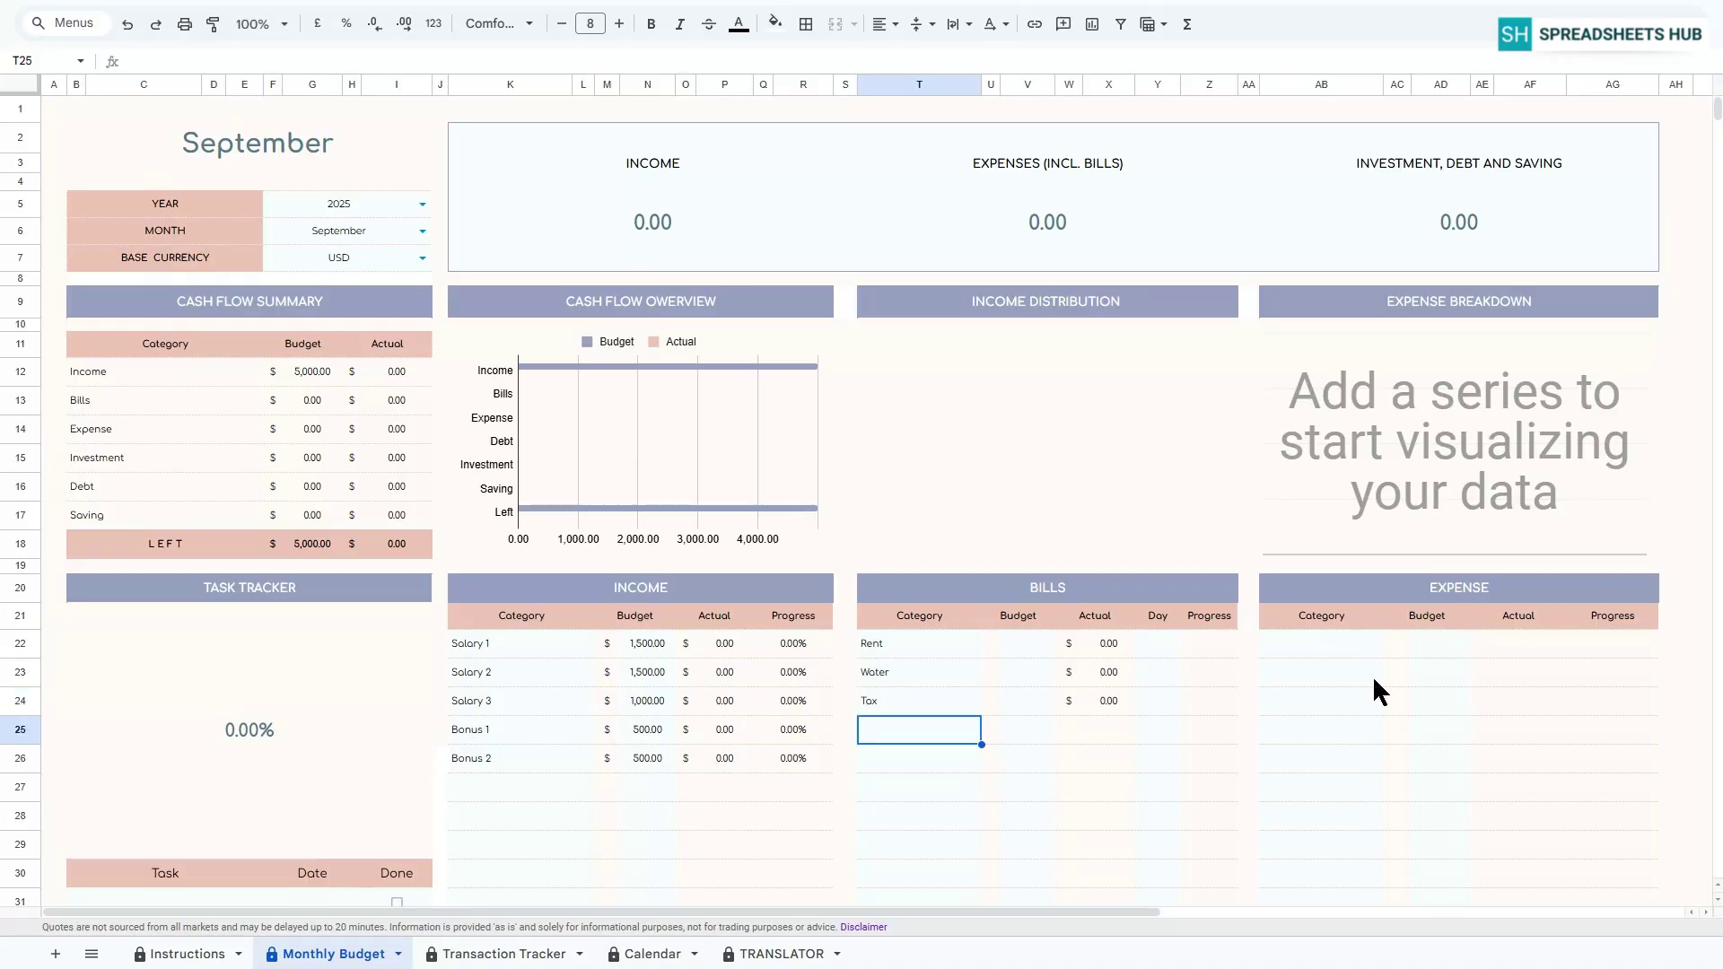
type("Gas")
key("Return")
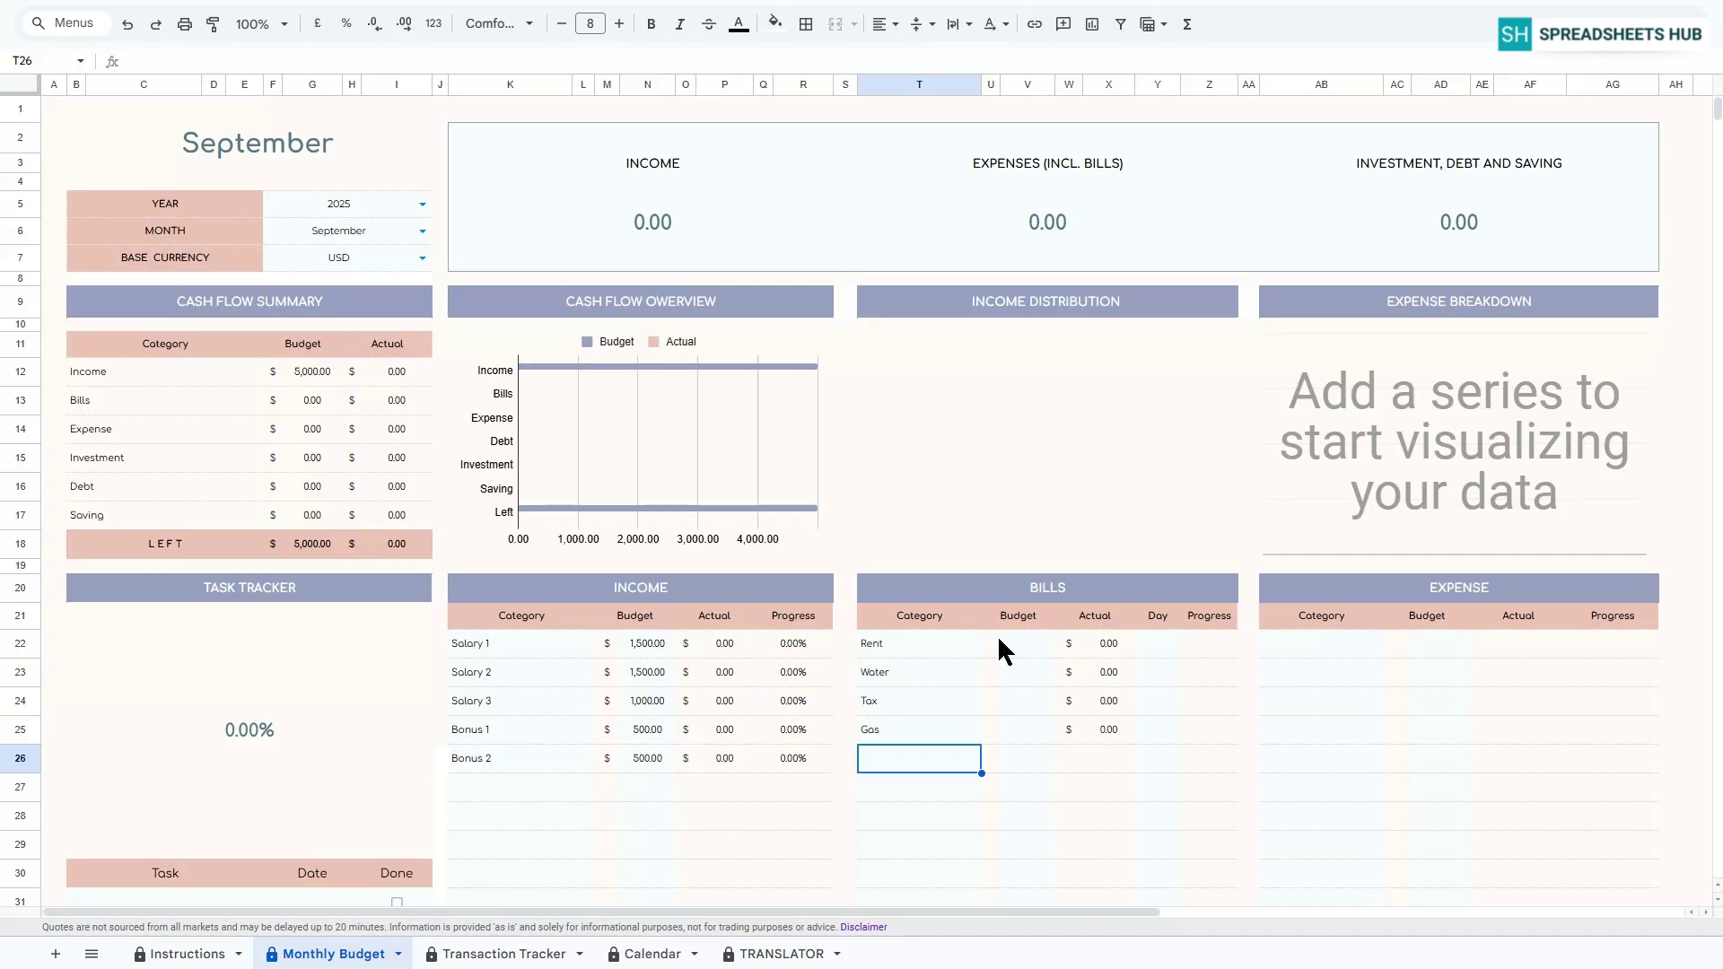
Set the Bills budgets to 1000 for Rent, 100 for Water, 150 for Tax and 100 for Gas.
left_click(1021, 635)
type("1,00")
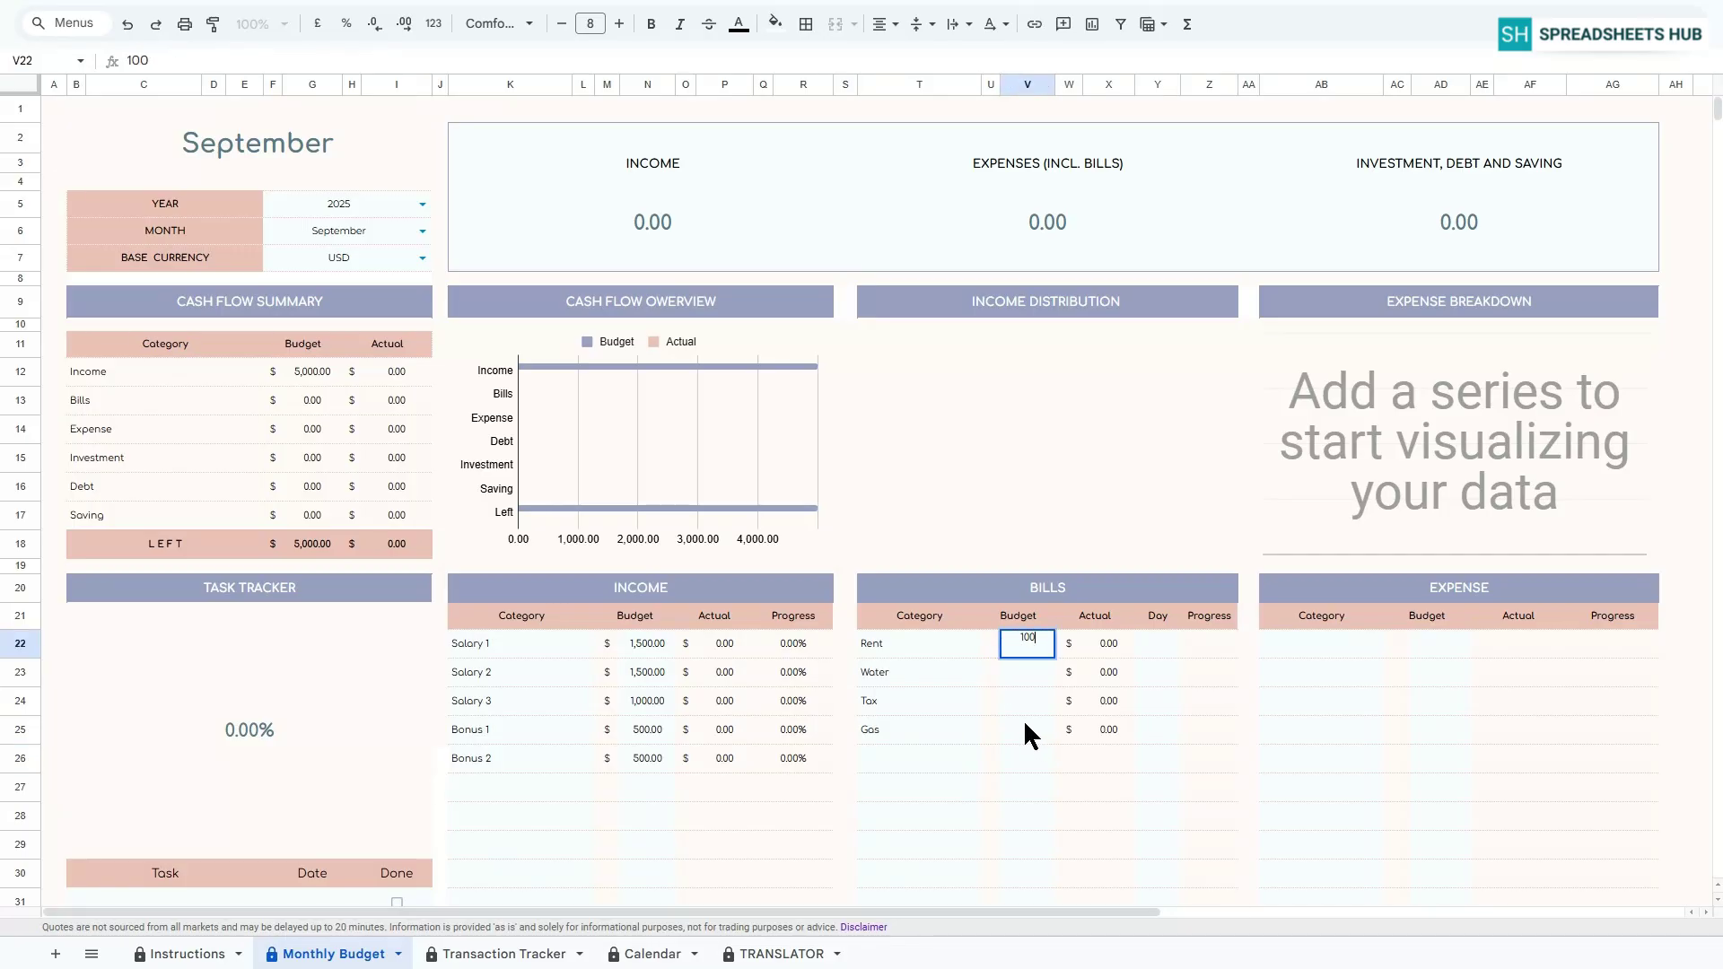
type("0")
key("Return")
type("100")
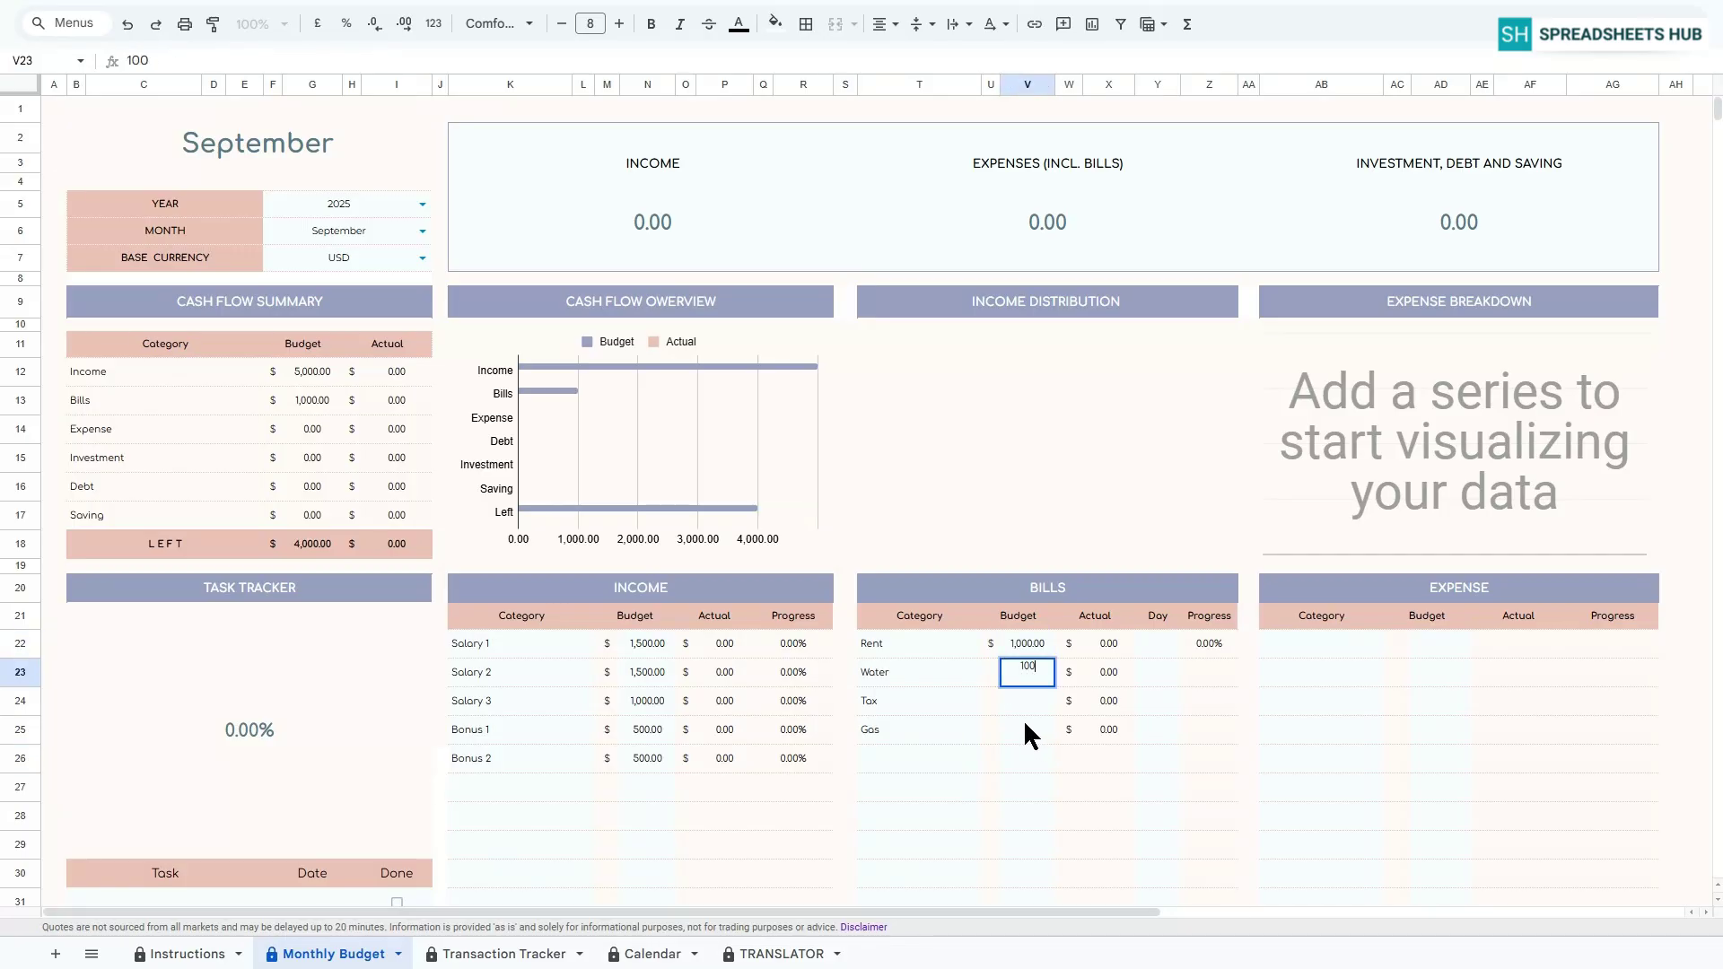
key("Return")
type("150")
key("Return")
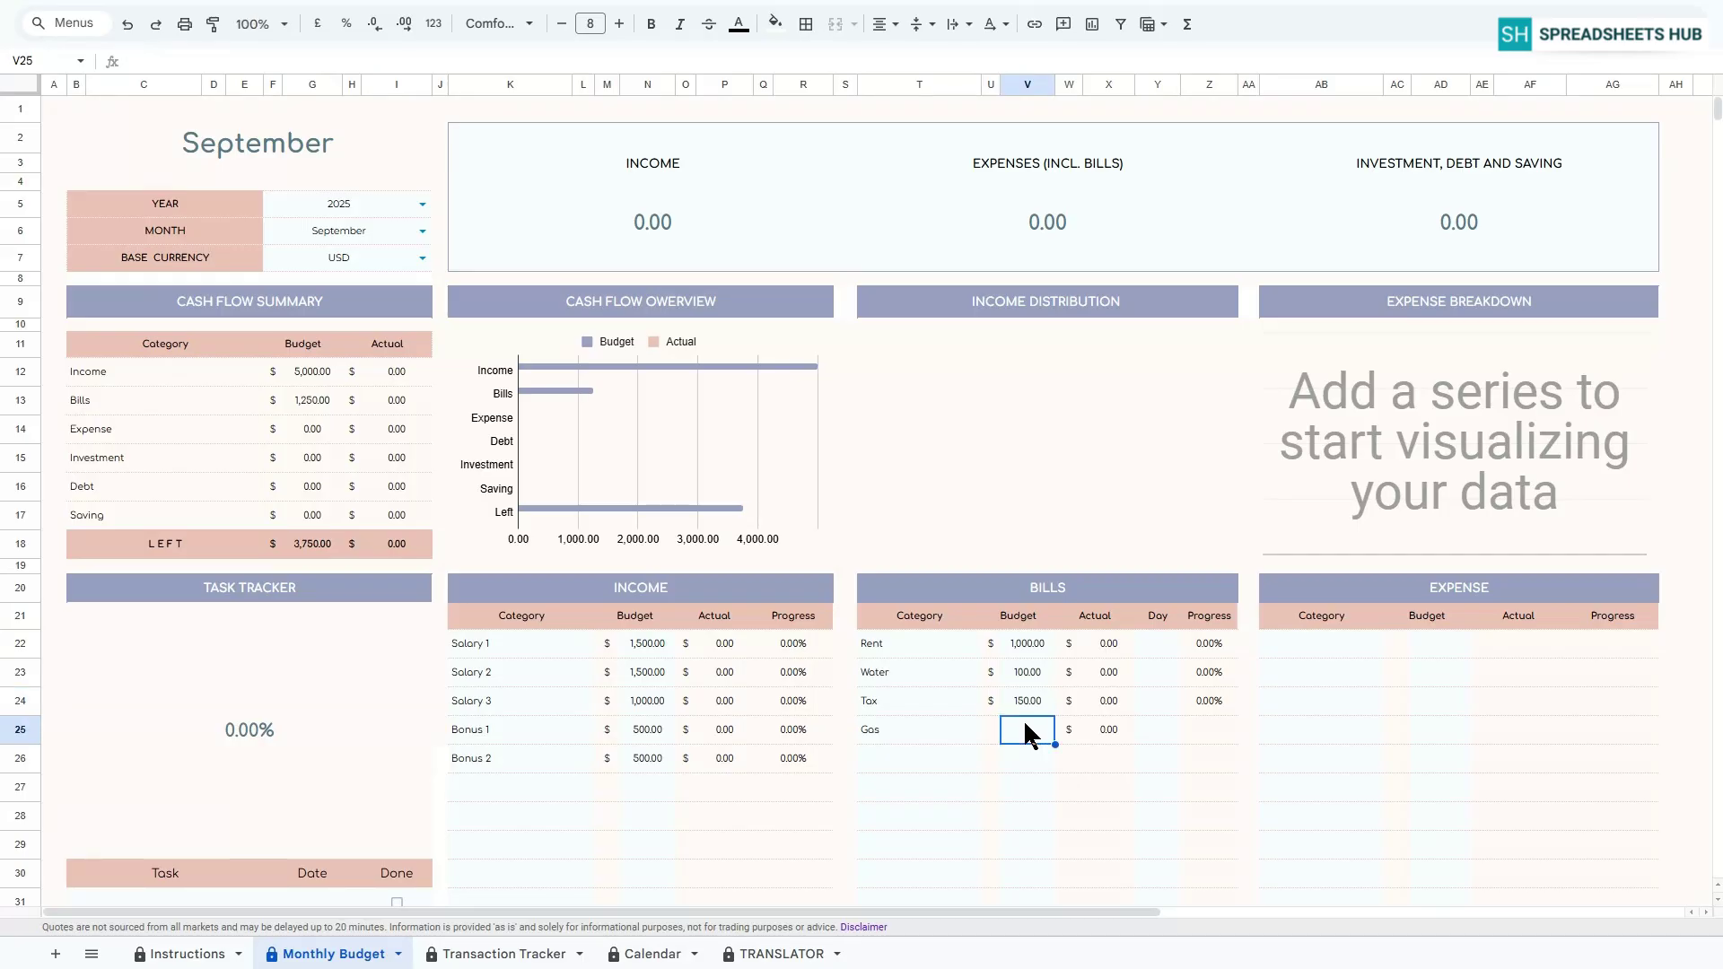
type("100")
key("Return")
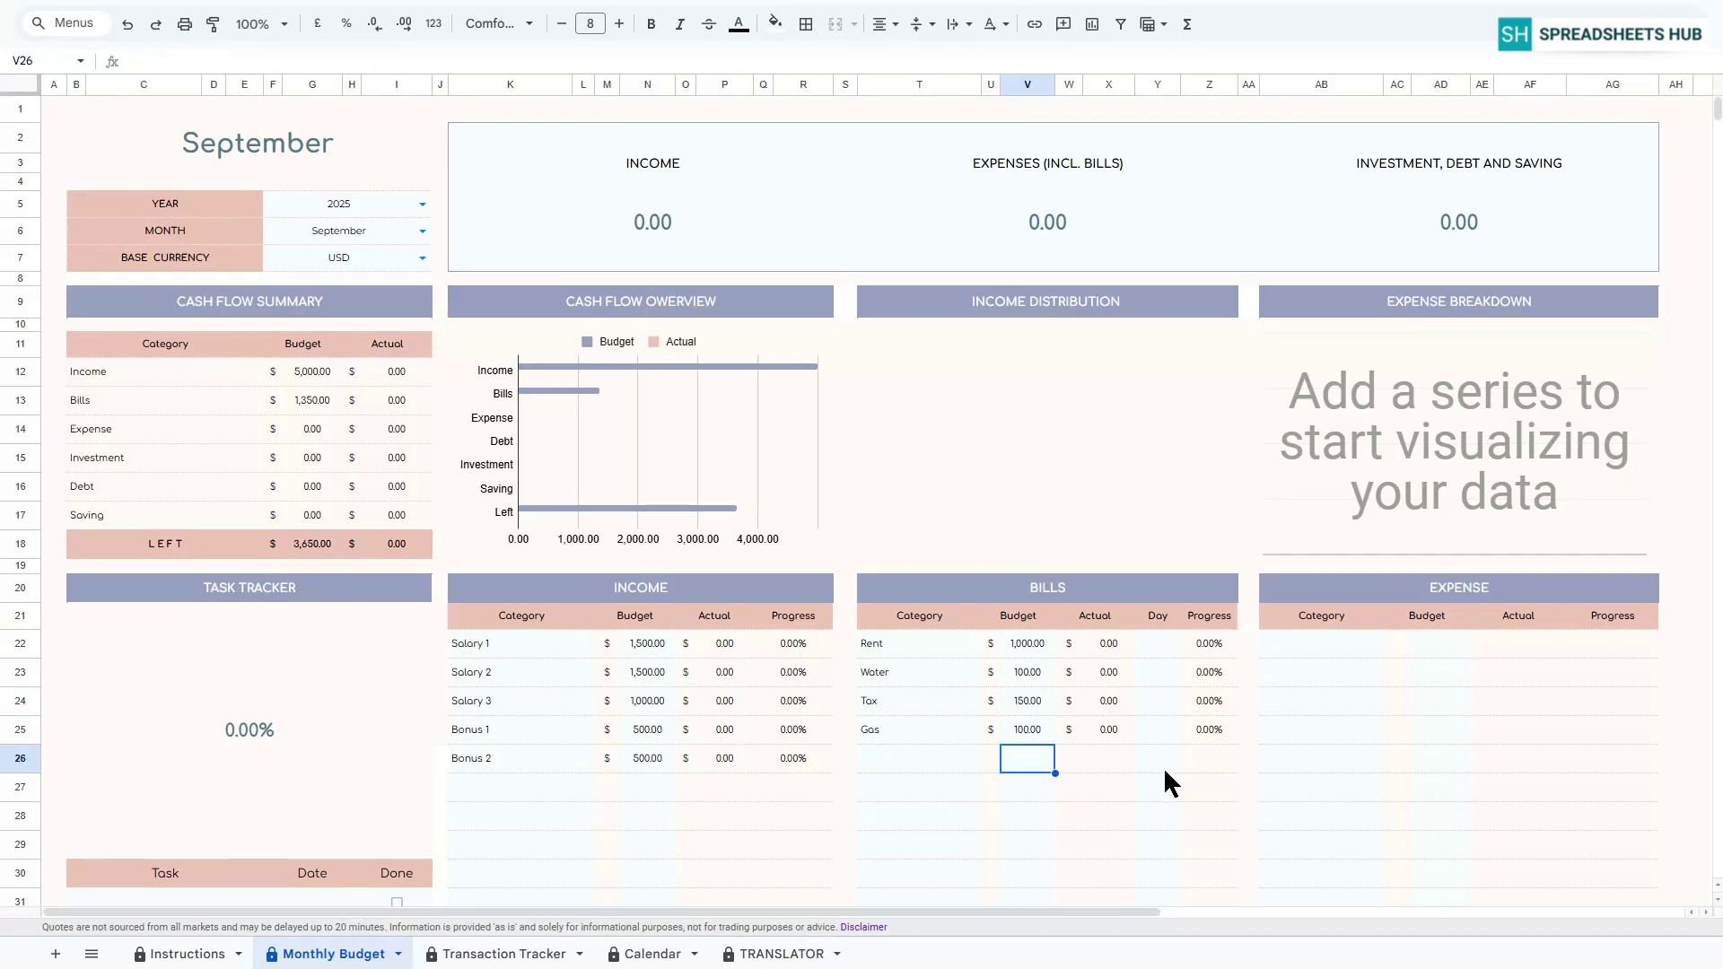
Set the Bills due days to 3 for Rent, 2 for Water, 7 for Tax and 2 for Gas.
left_click(1156, 660)
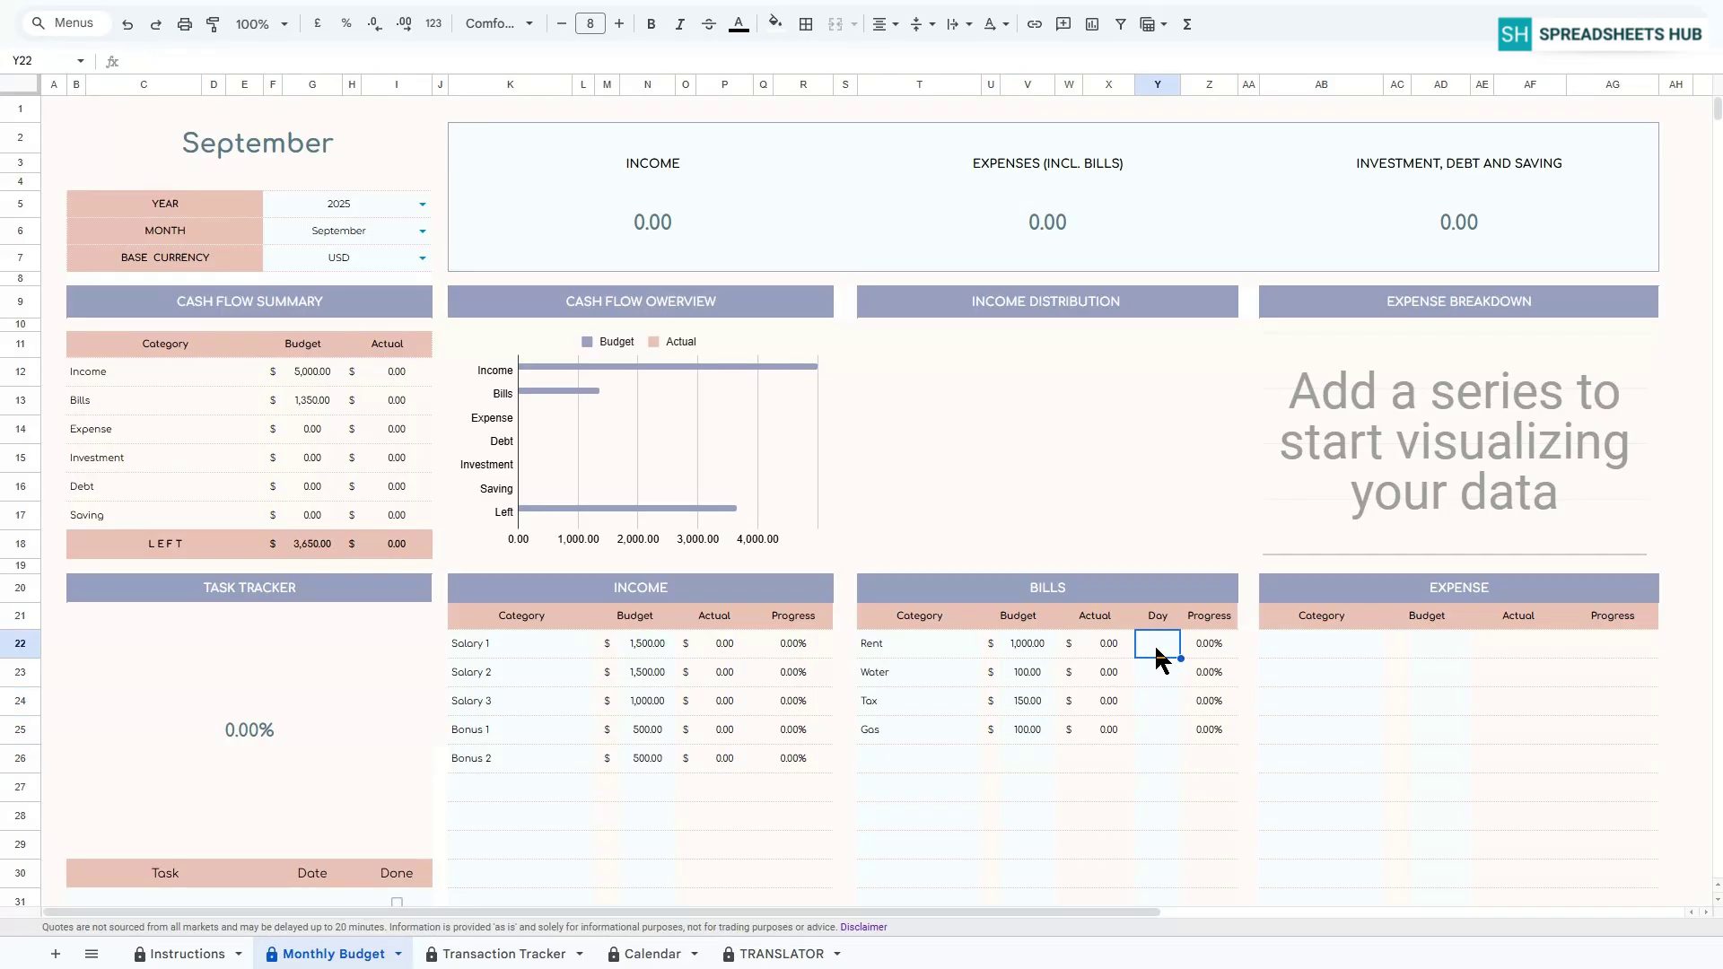
type("3")
key("Return")
type("2")
key("Return")
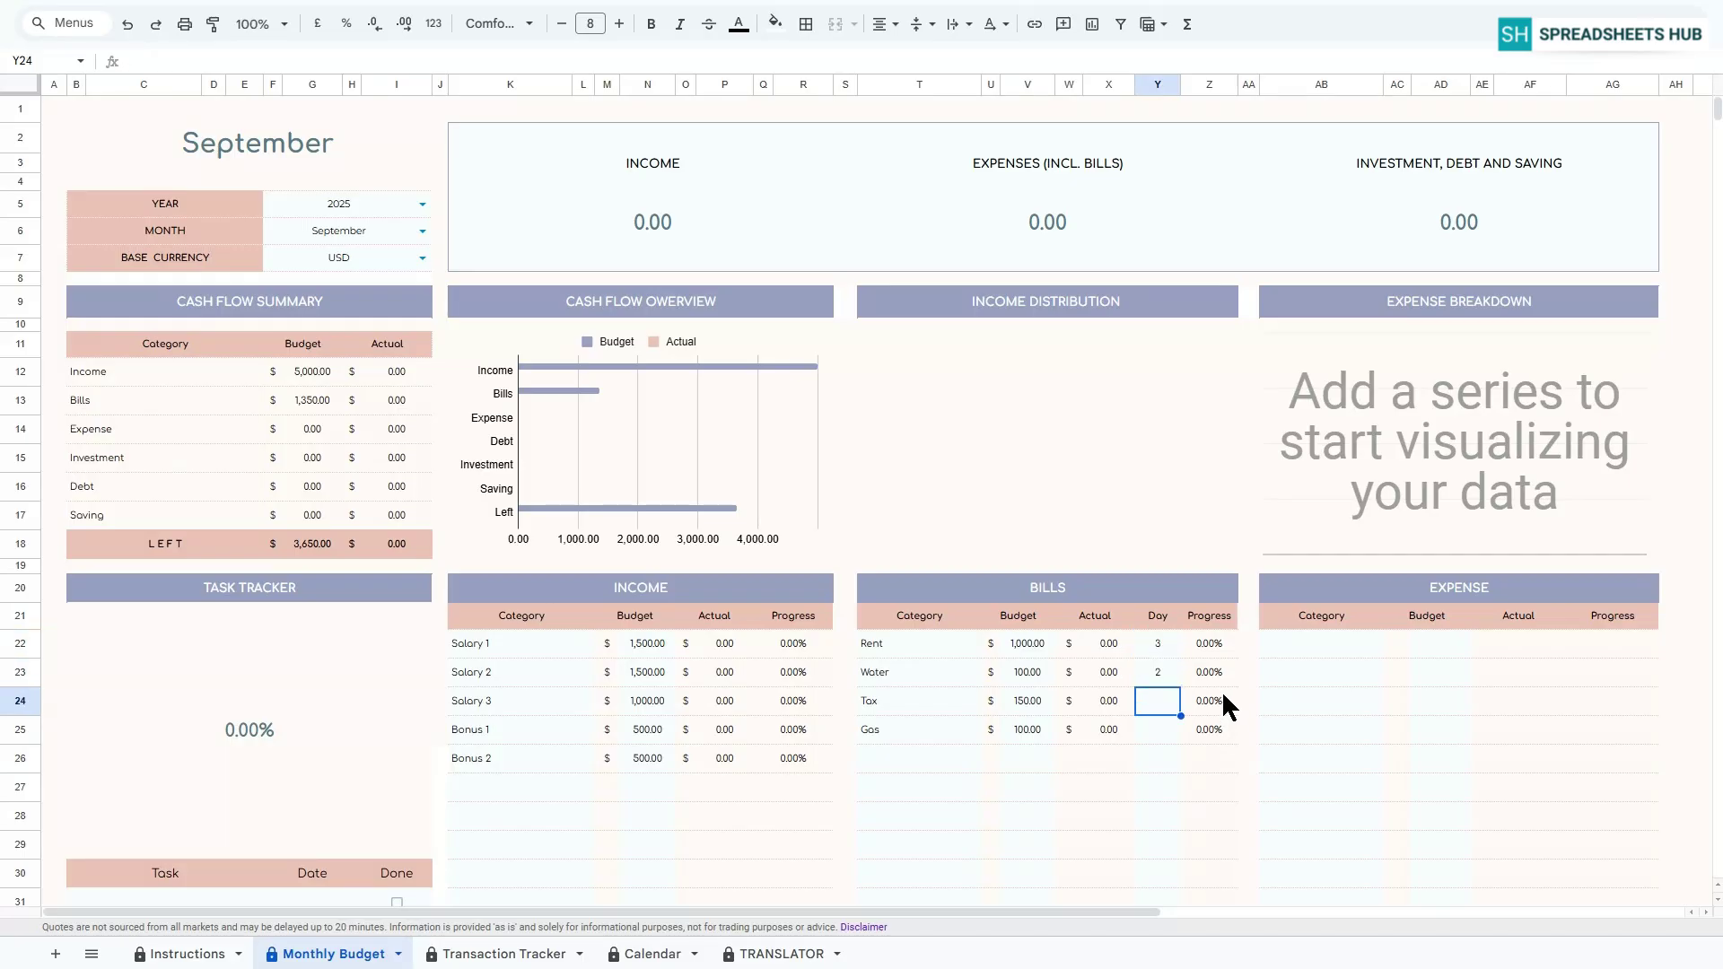
type("7")
key("Return")
type("2")
key("Return")
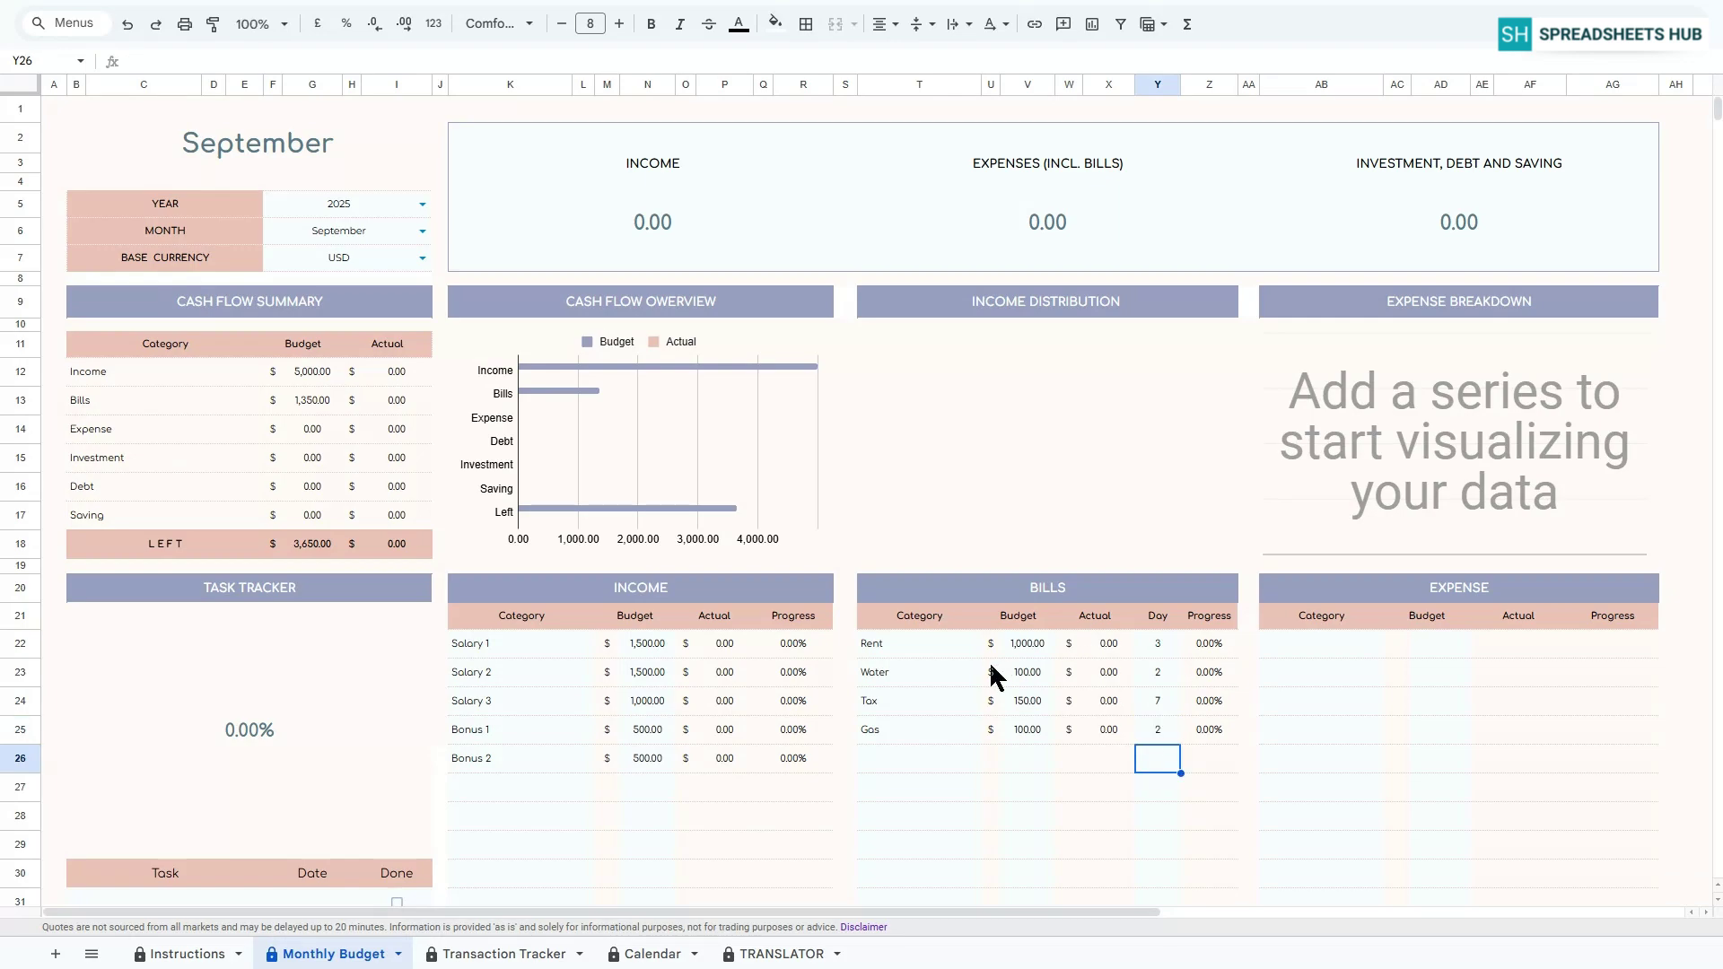
Enter Shopping, Gifts, Pets and Hobbies as the categories in the Expense table.
left_click(1318, 647)
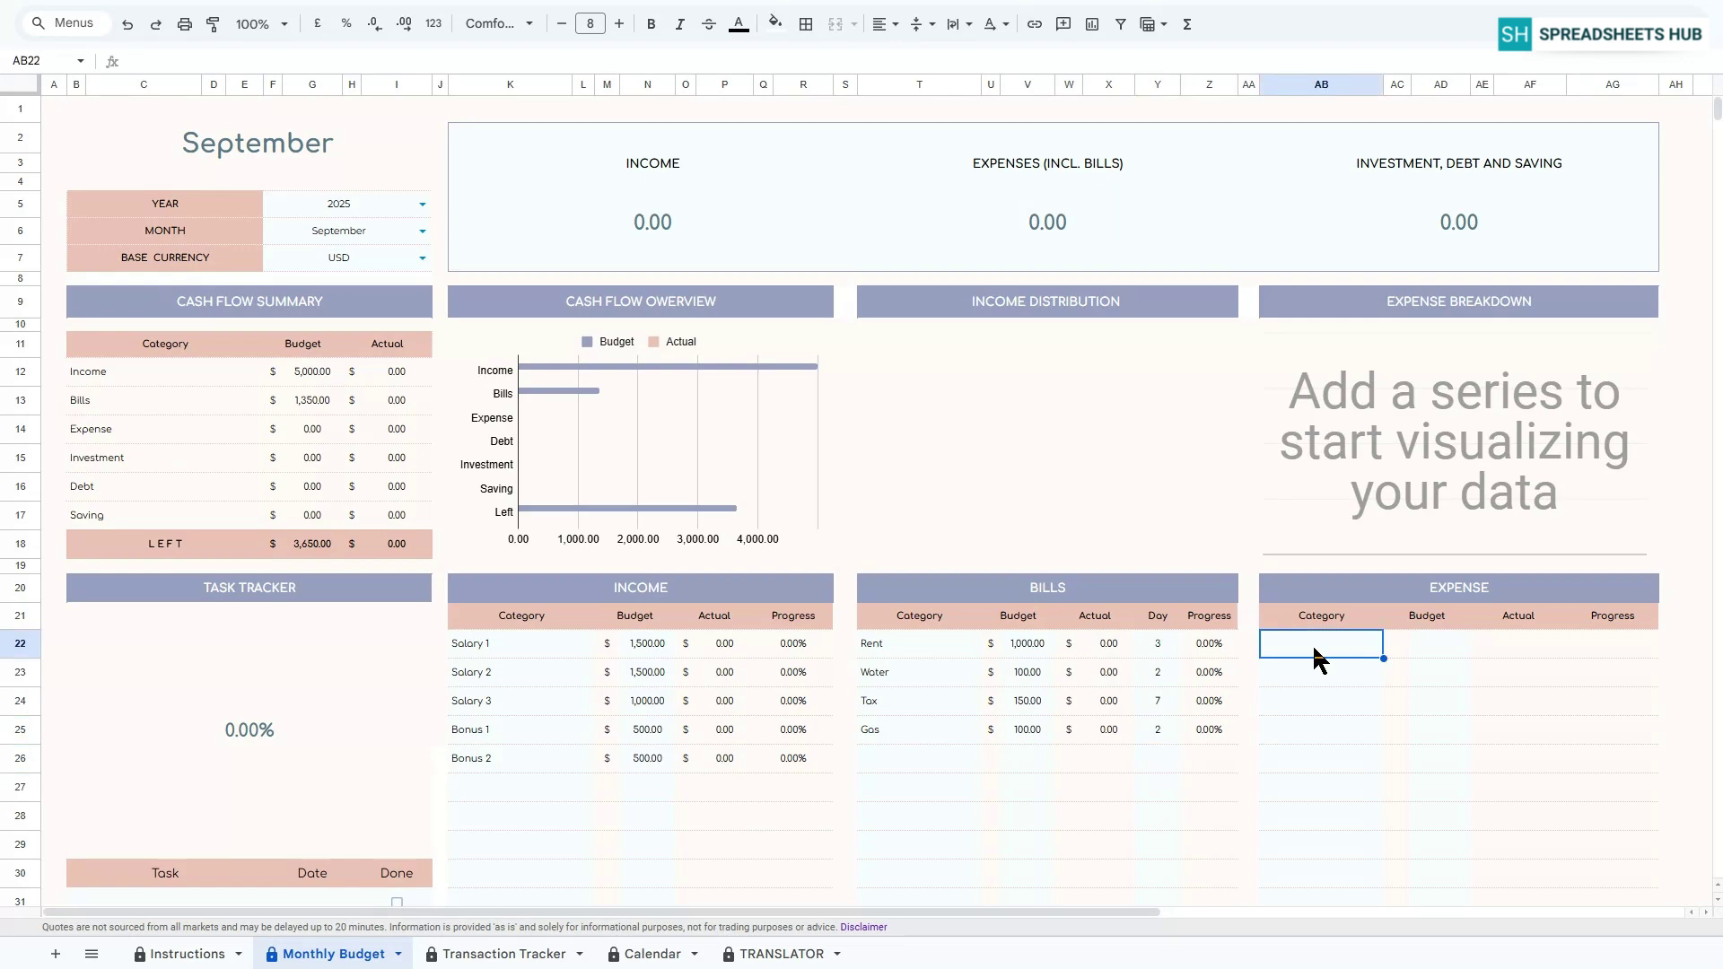
type("Shopping")
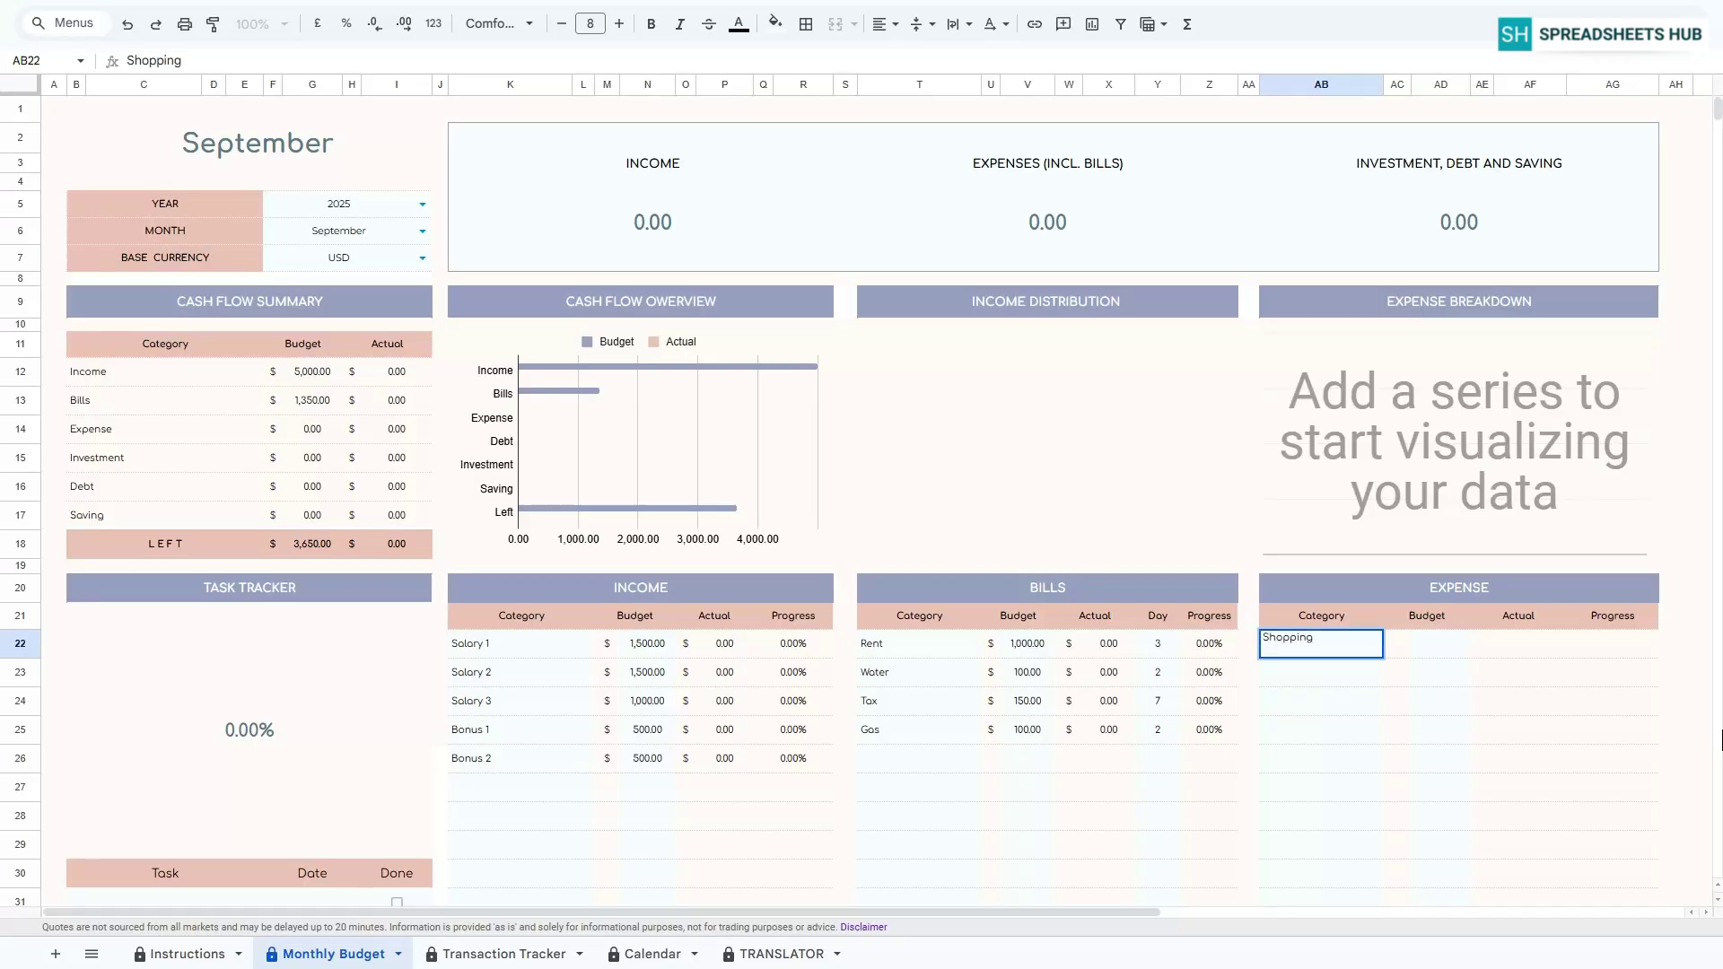
key("Return")
type("Gi")
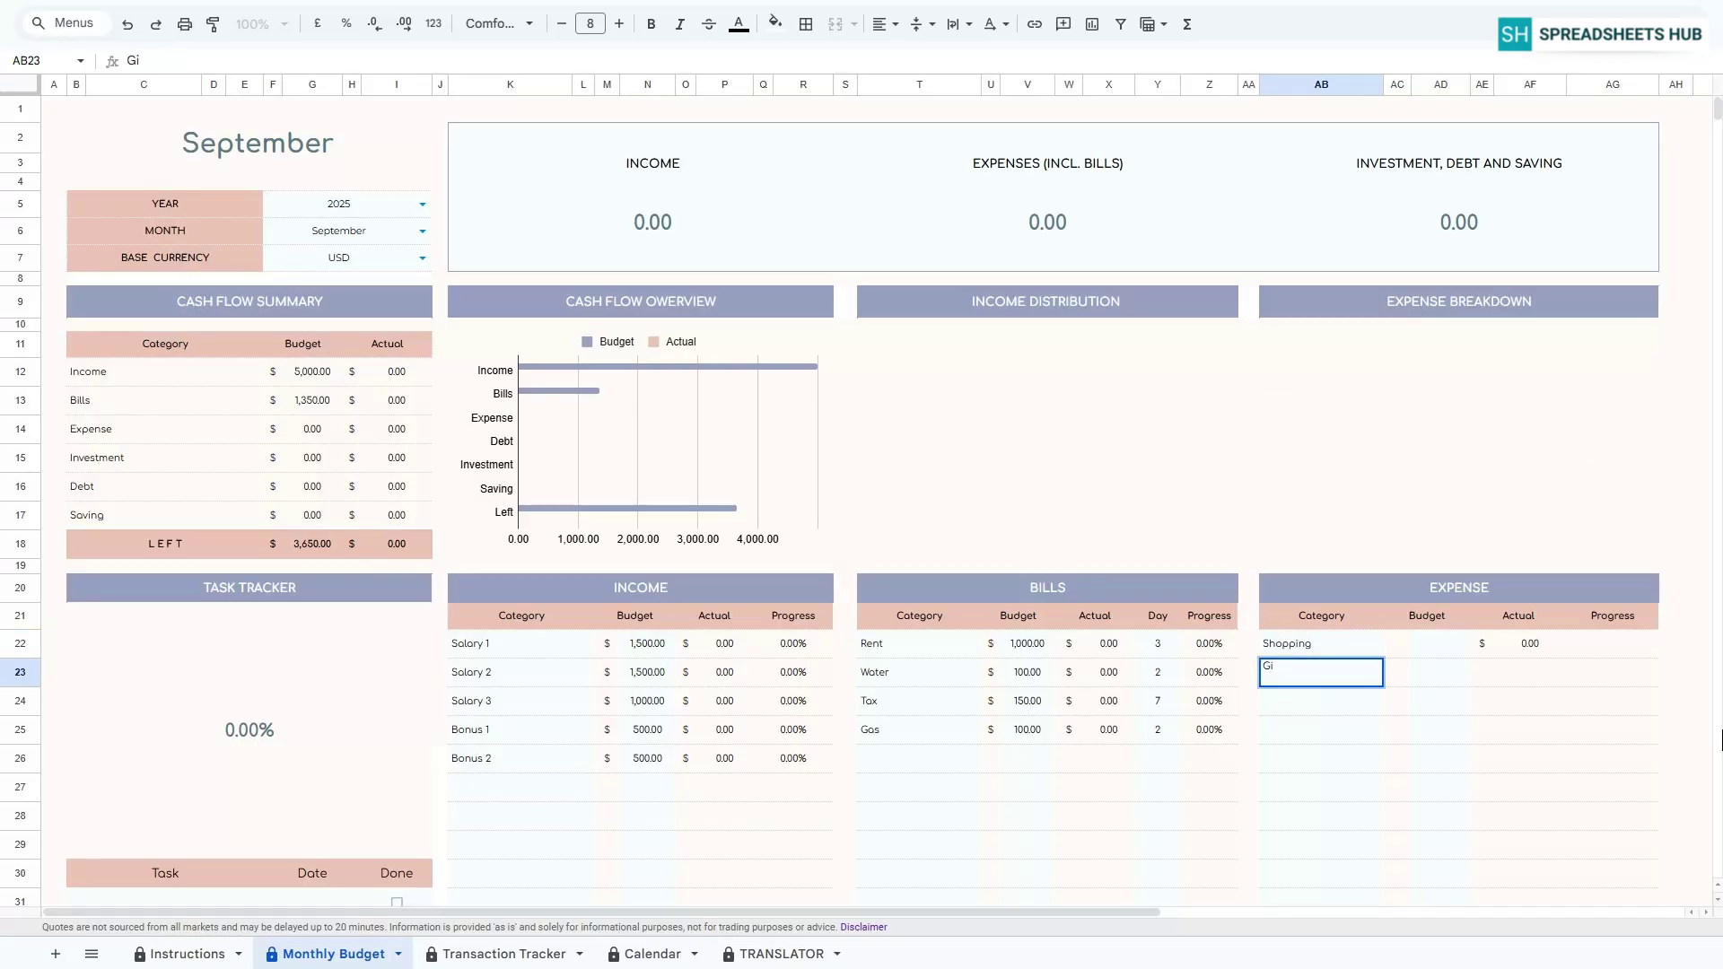
type("fts")
key("Return")
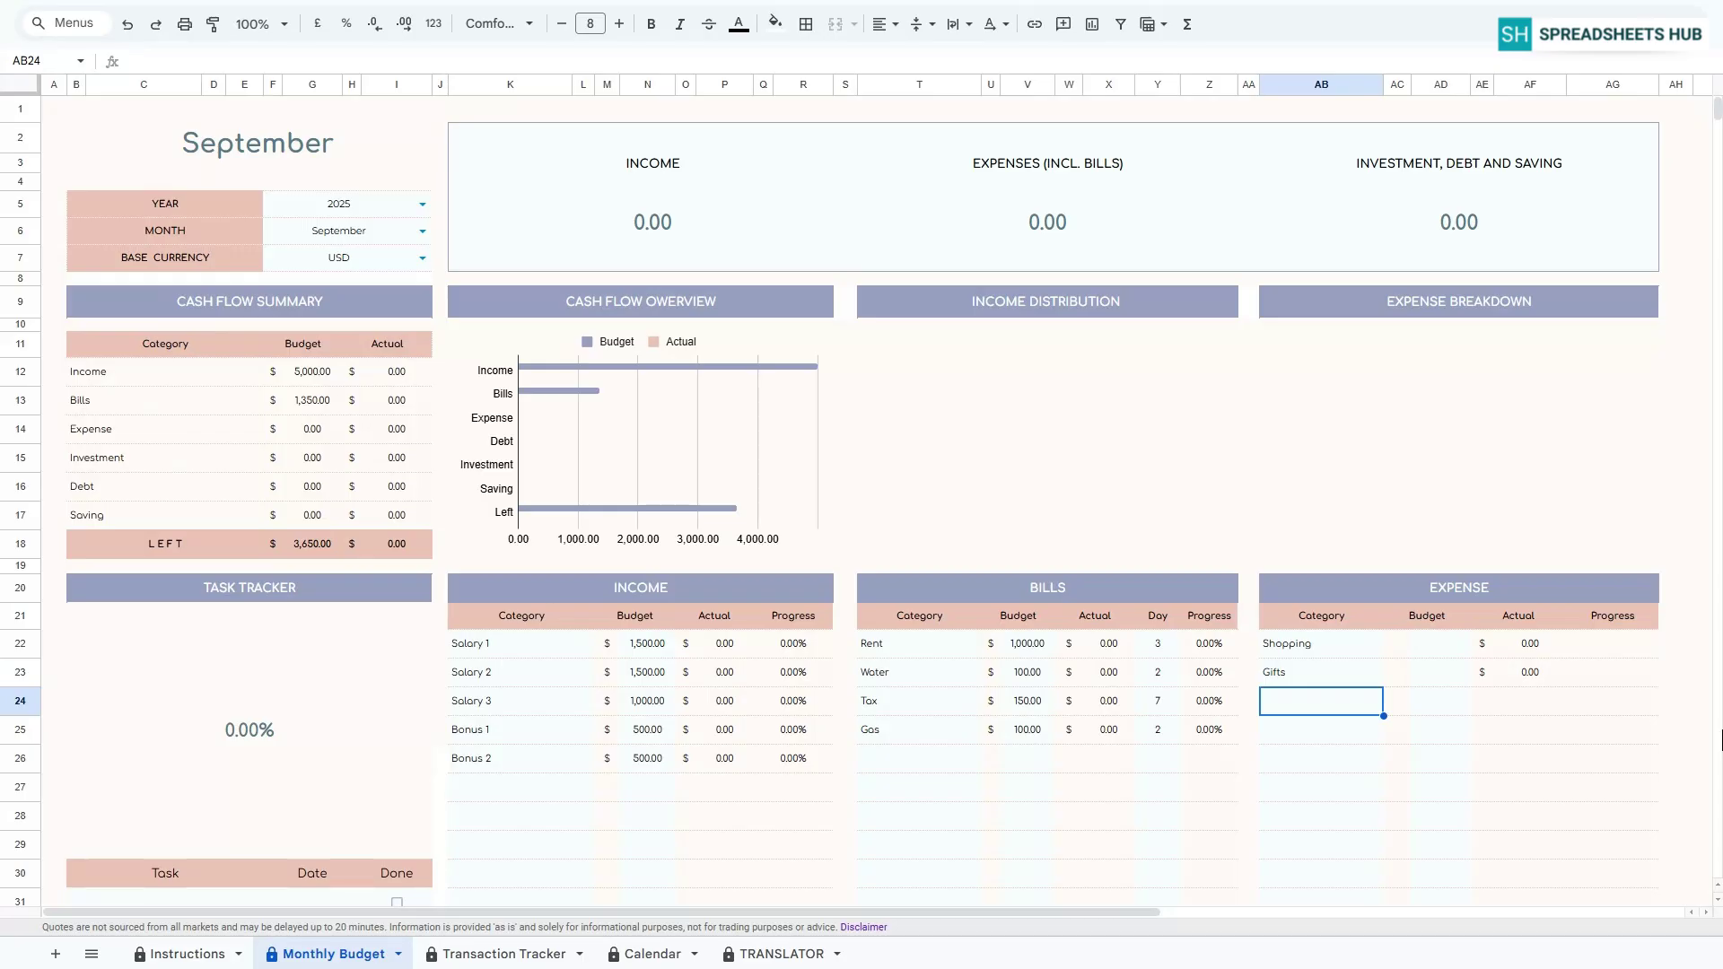
type("Pets")
key("Return")
type("Ho")
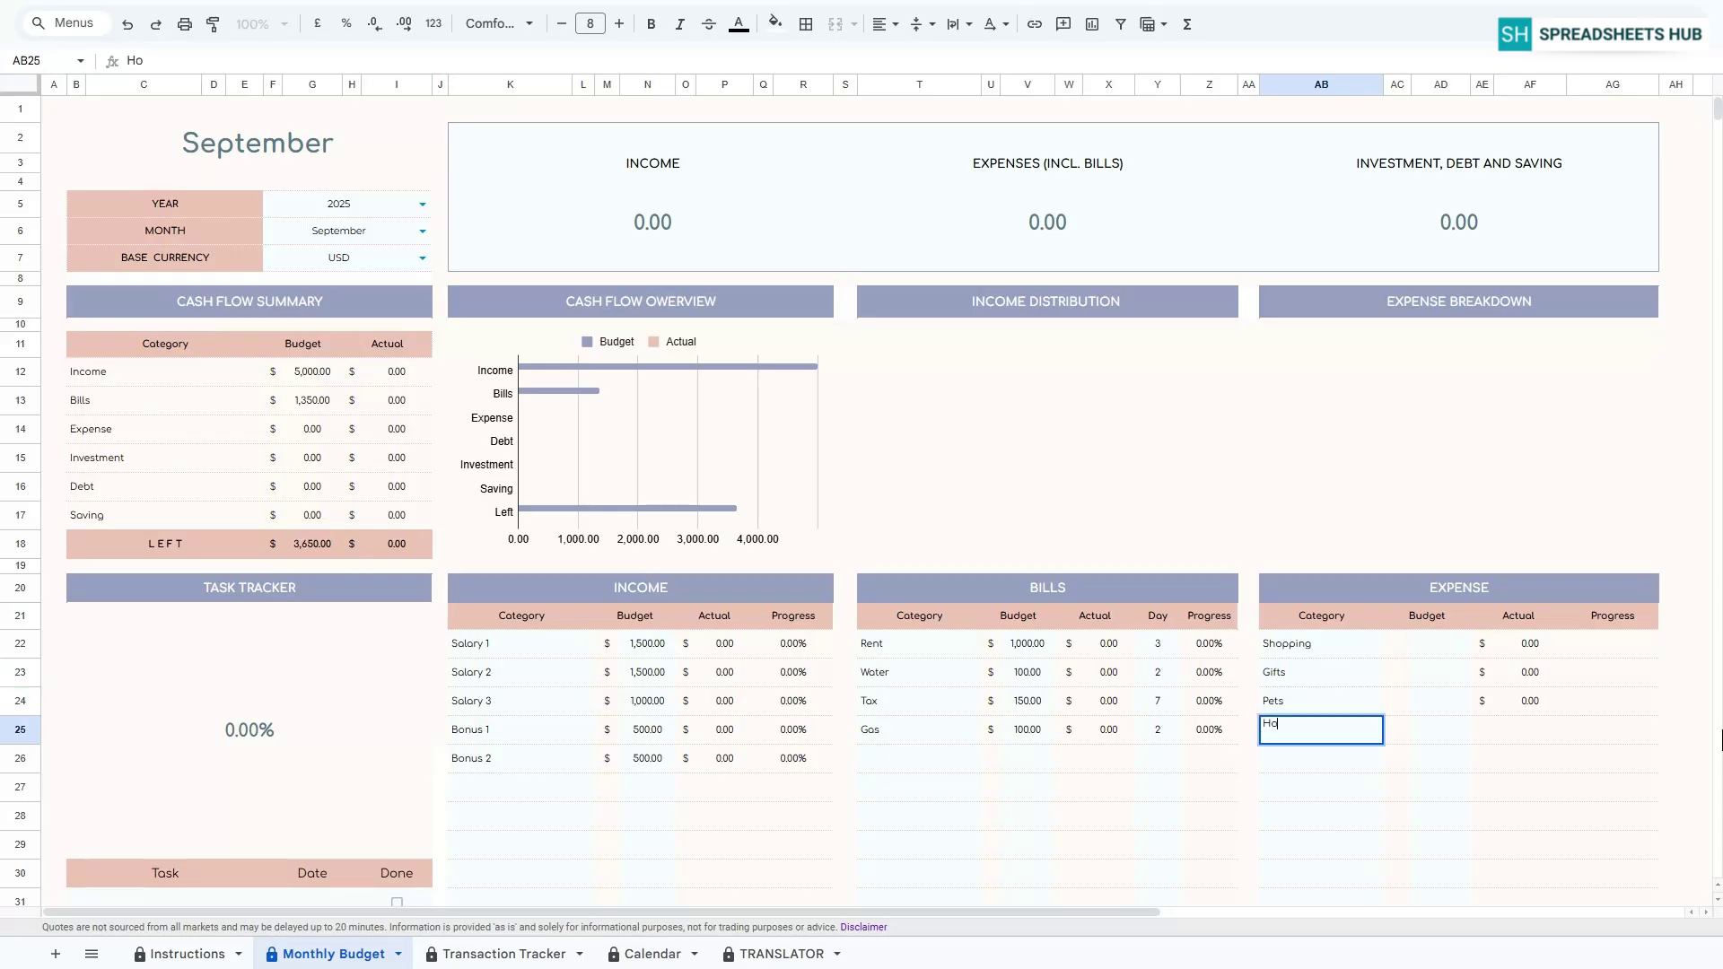
type("bbies")
key("Return")
Set the Expense budgets to 500 for Shopping, 300 for Gifts, 300 for Pets and 200 for Hobbies.
left_click(1443, 645)
type("500")
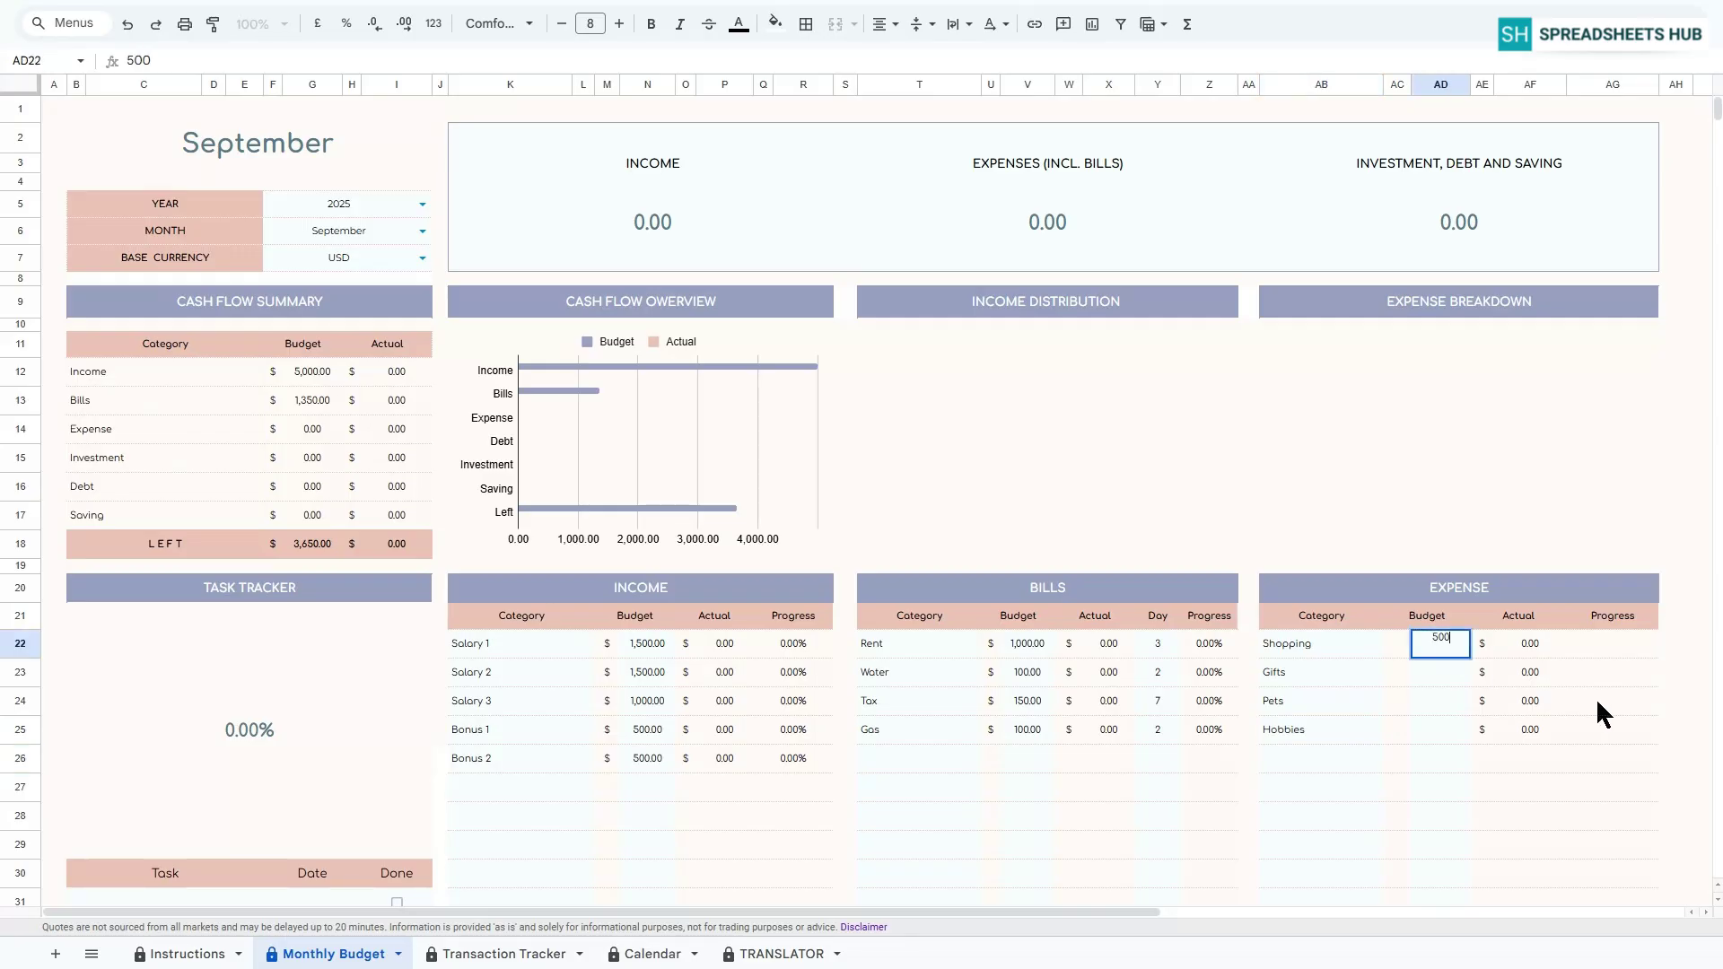
key("Return")
type("300")
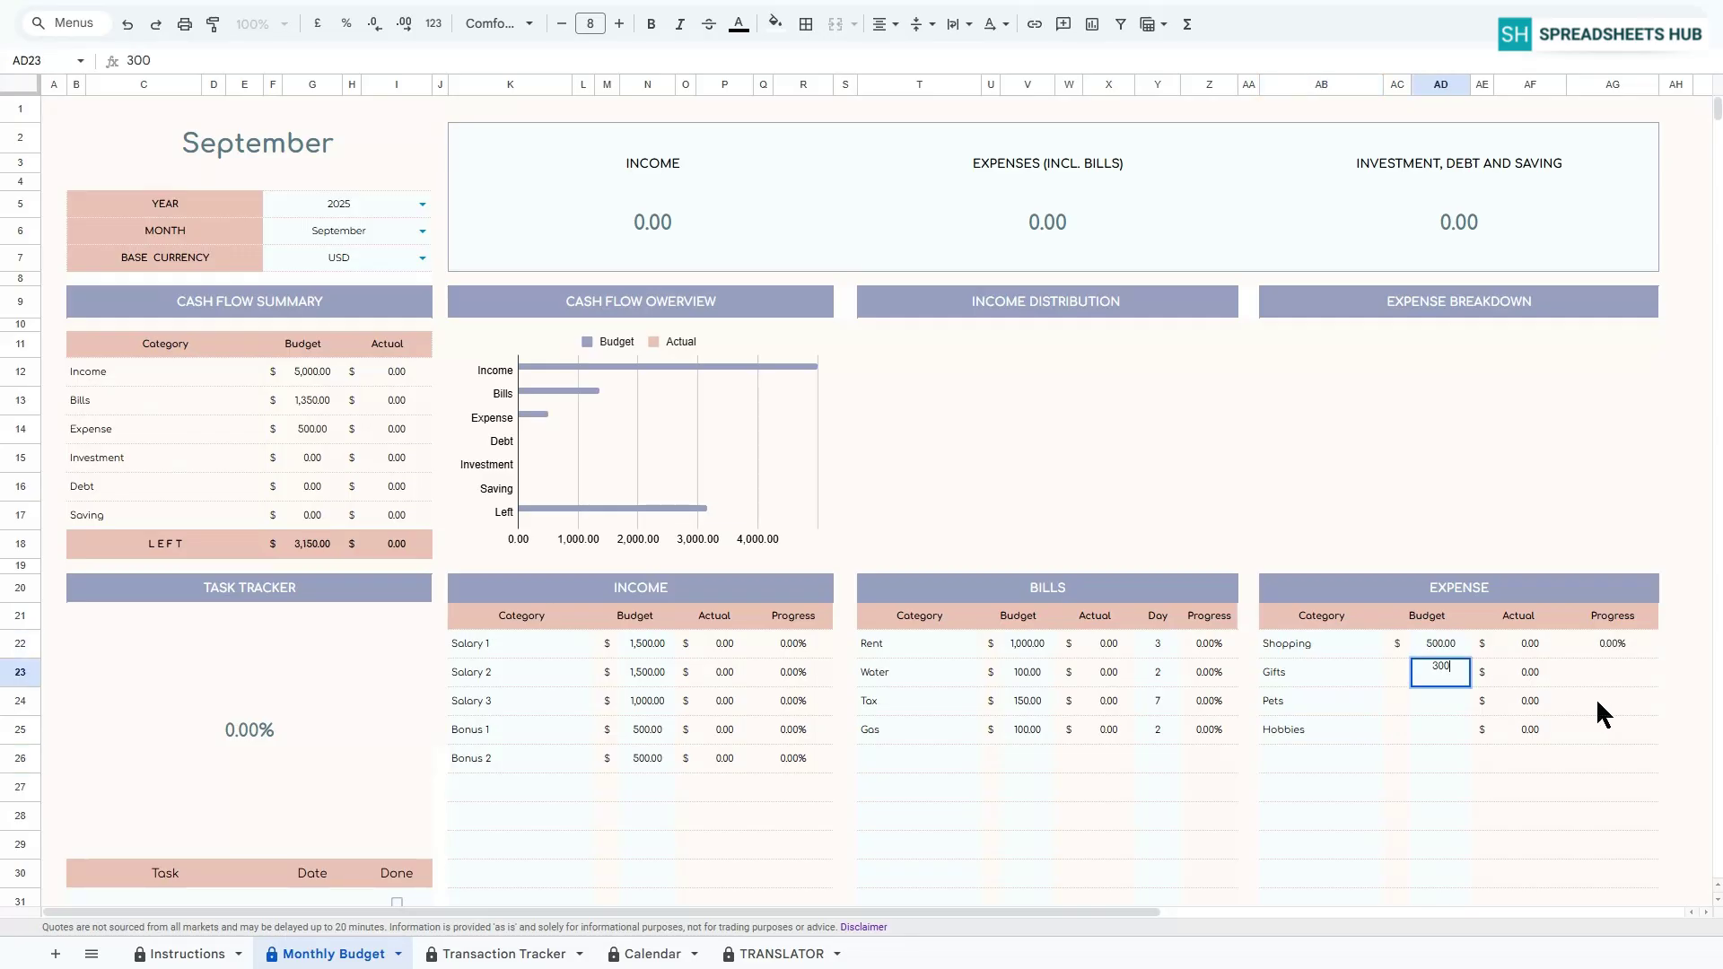
key("Return")
type("300")
key("Return")
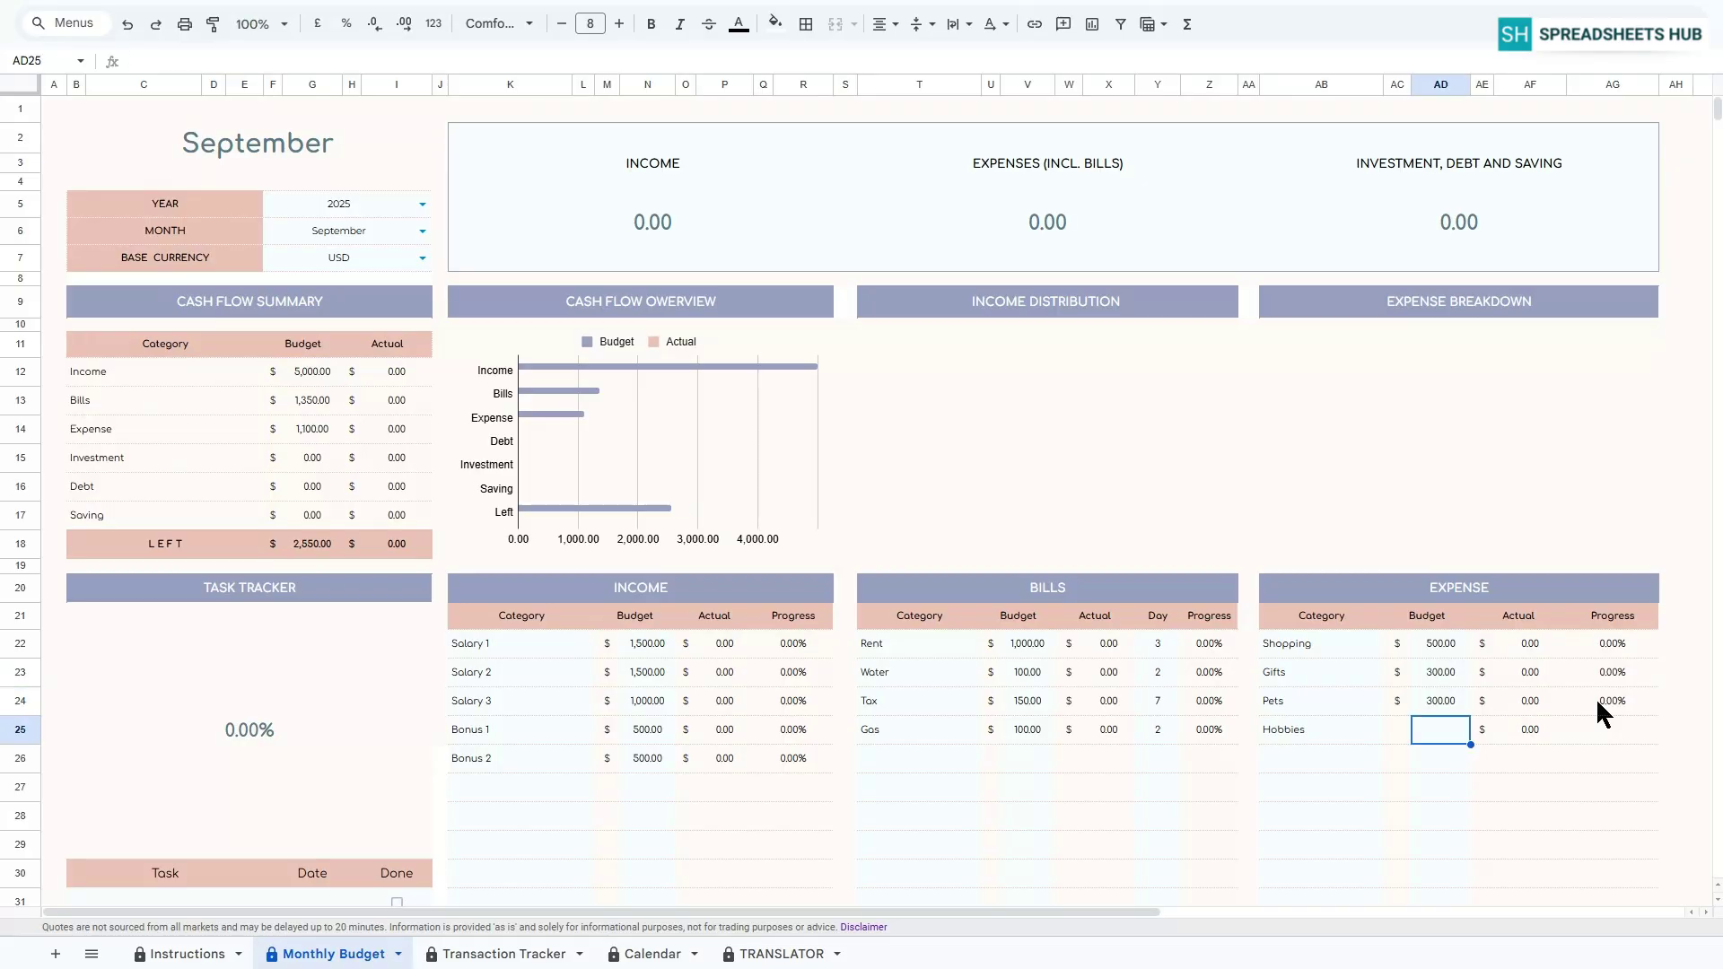
type("200")
key("Return")
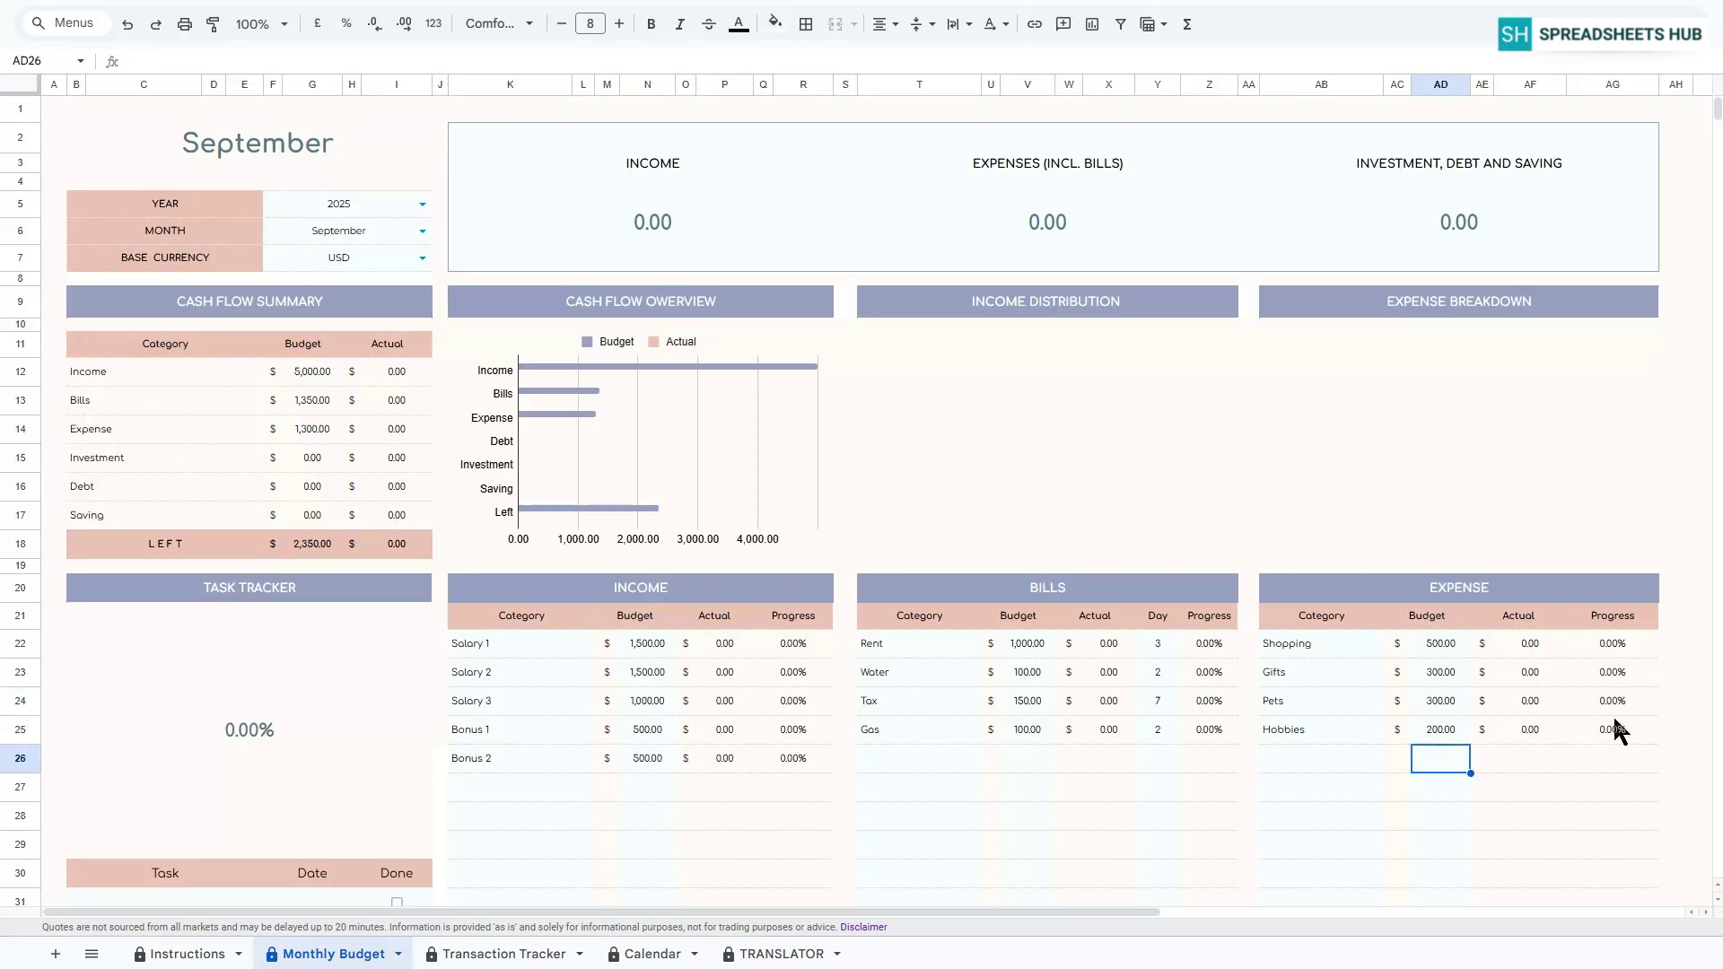
Enter Crypto, Bonds, Forex and Stock Market as the categories in the Investment table.
scroll(1690, 701, "down", 20)
scroll(1690, 715, "down", 3)
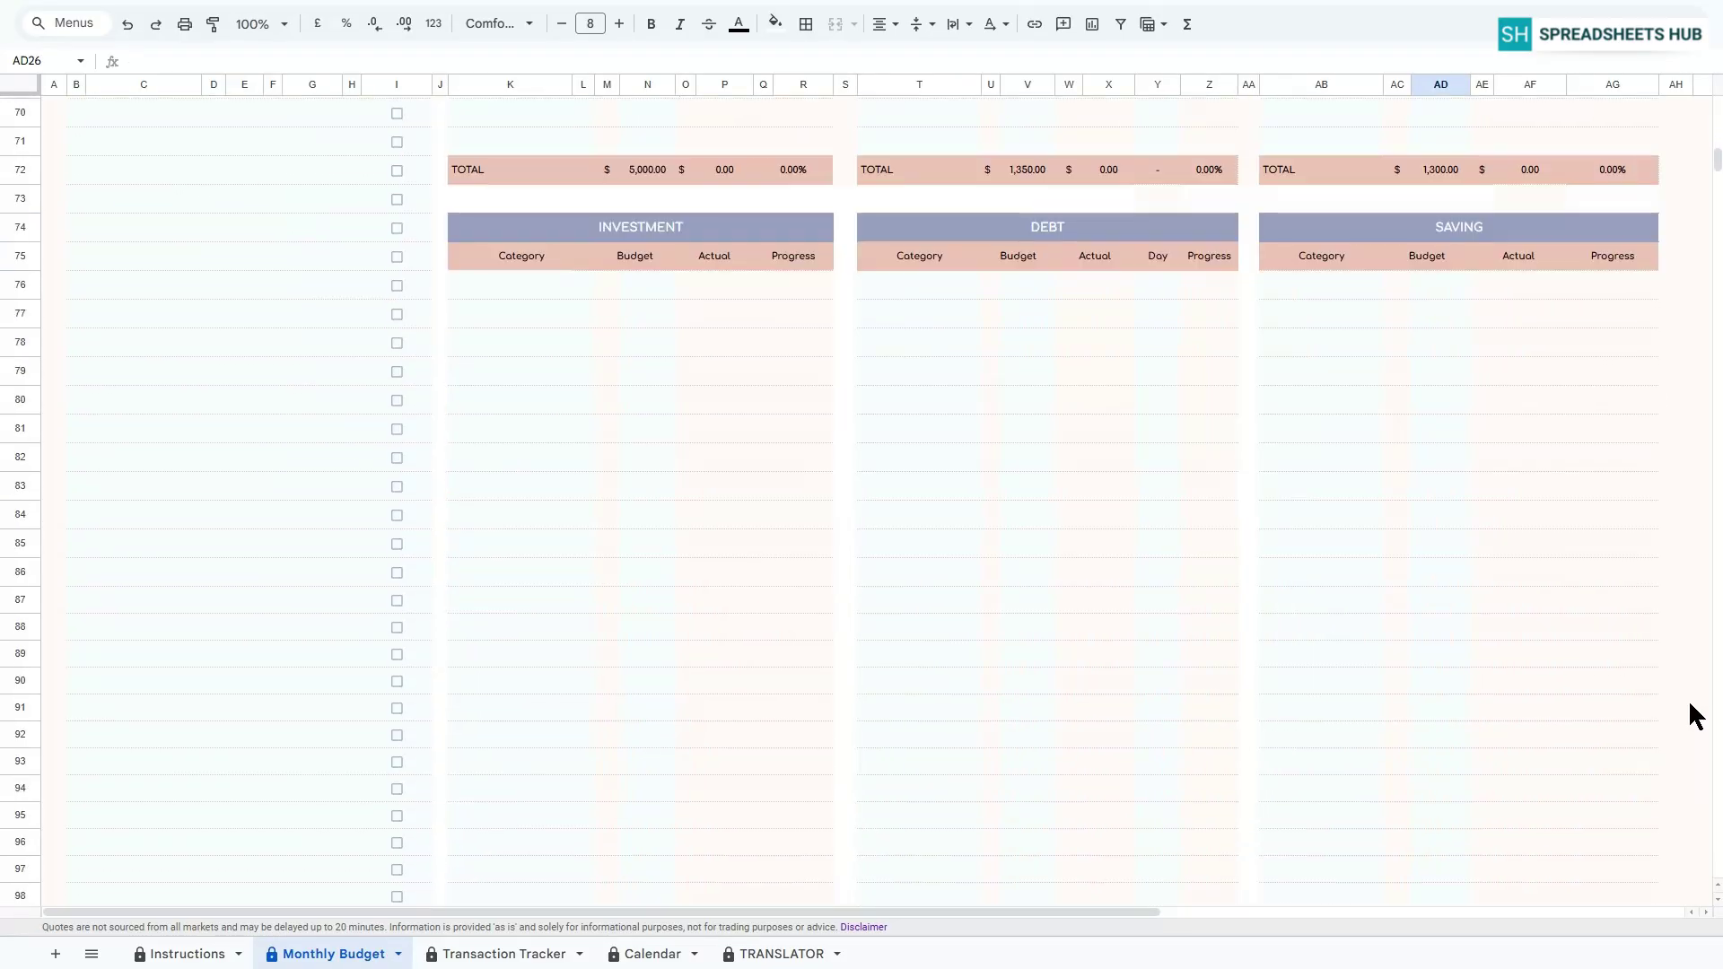
left_click(537, 286)
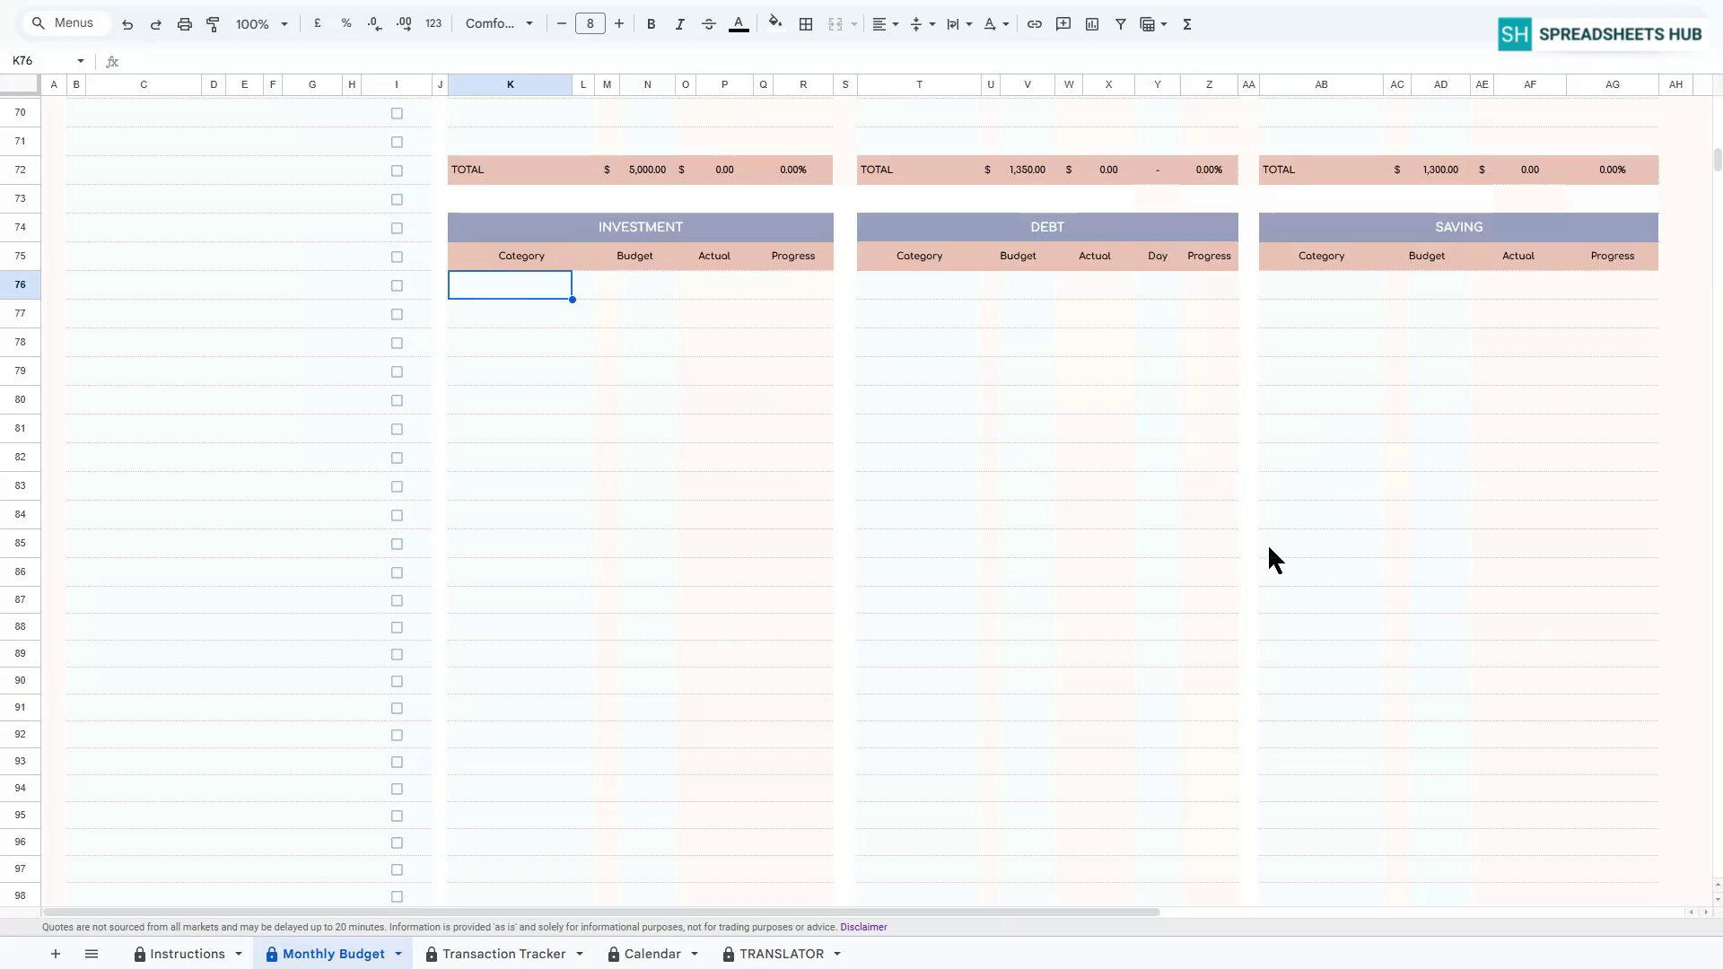
type("Crypto")
key("Return")
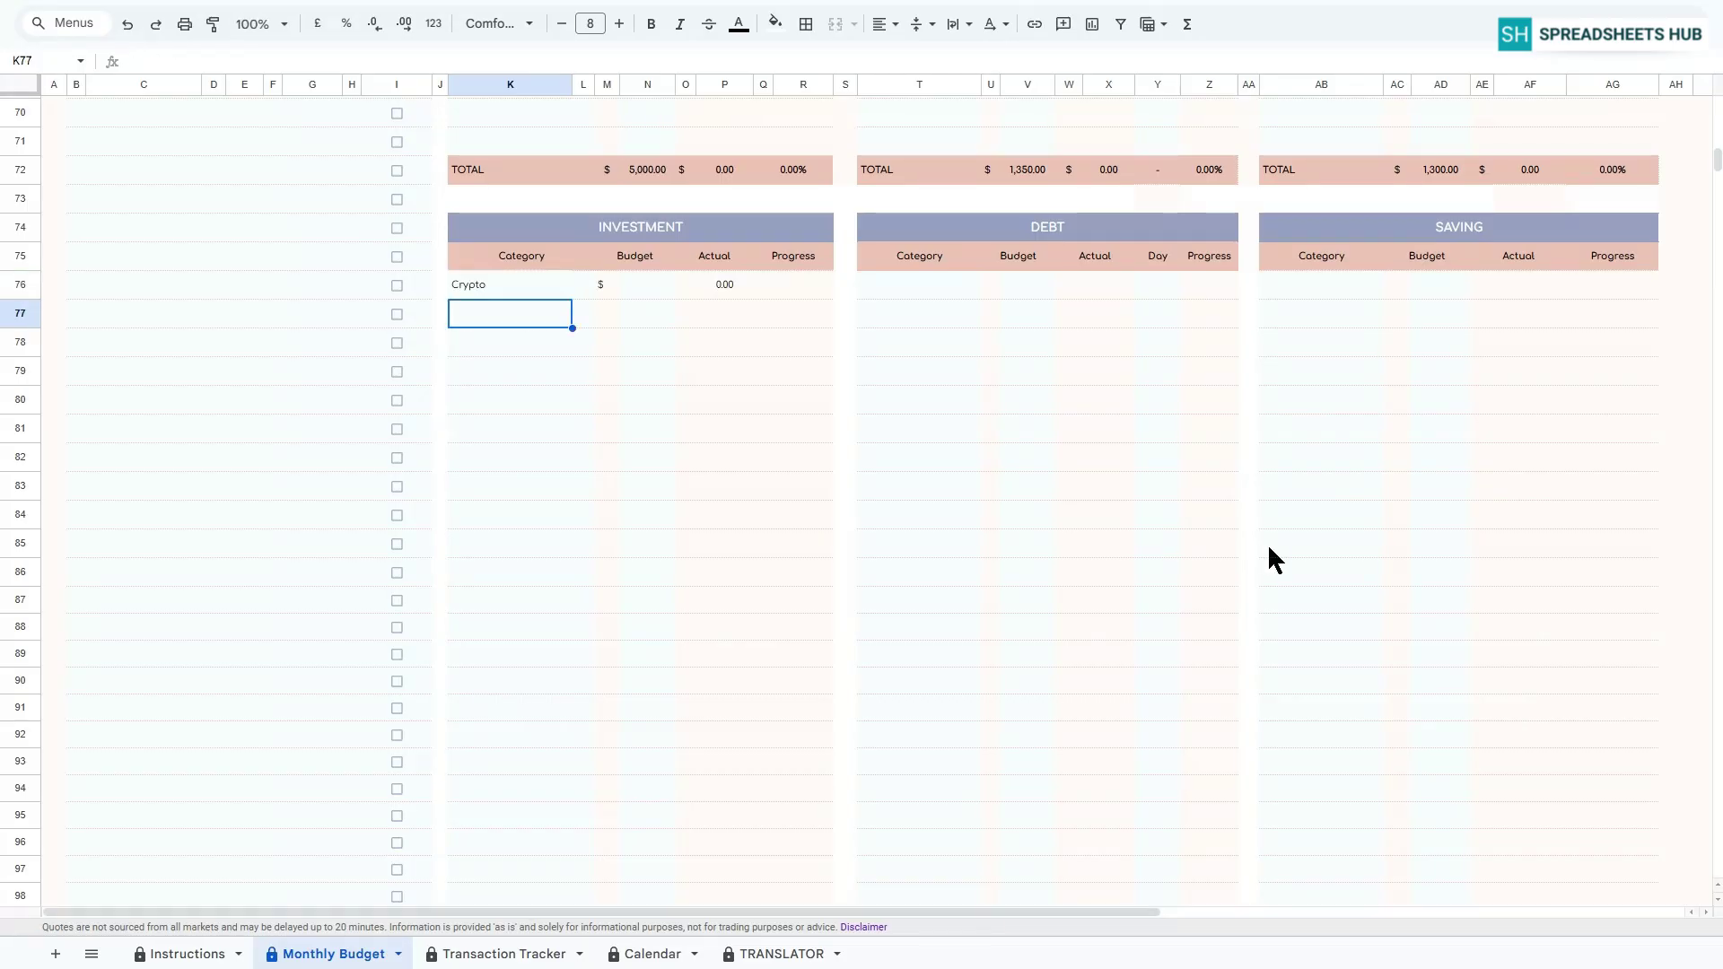
type("Bonds")
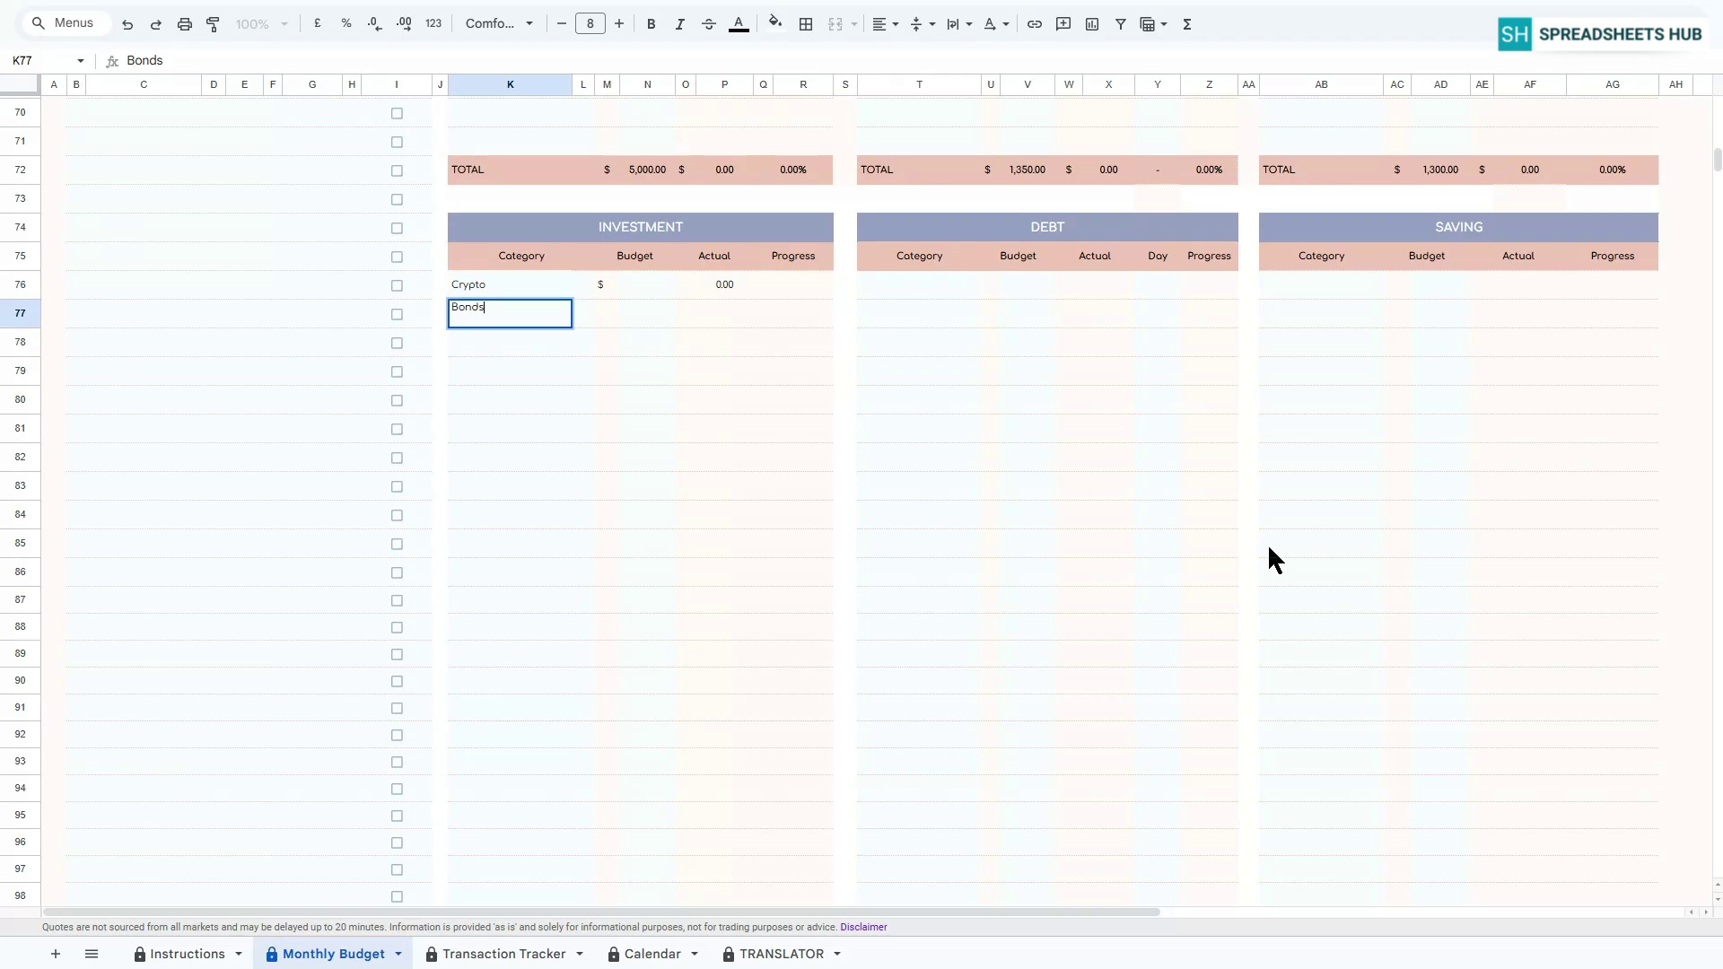
key("Return")
type("Forex")
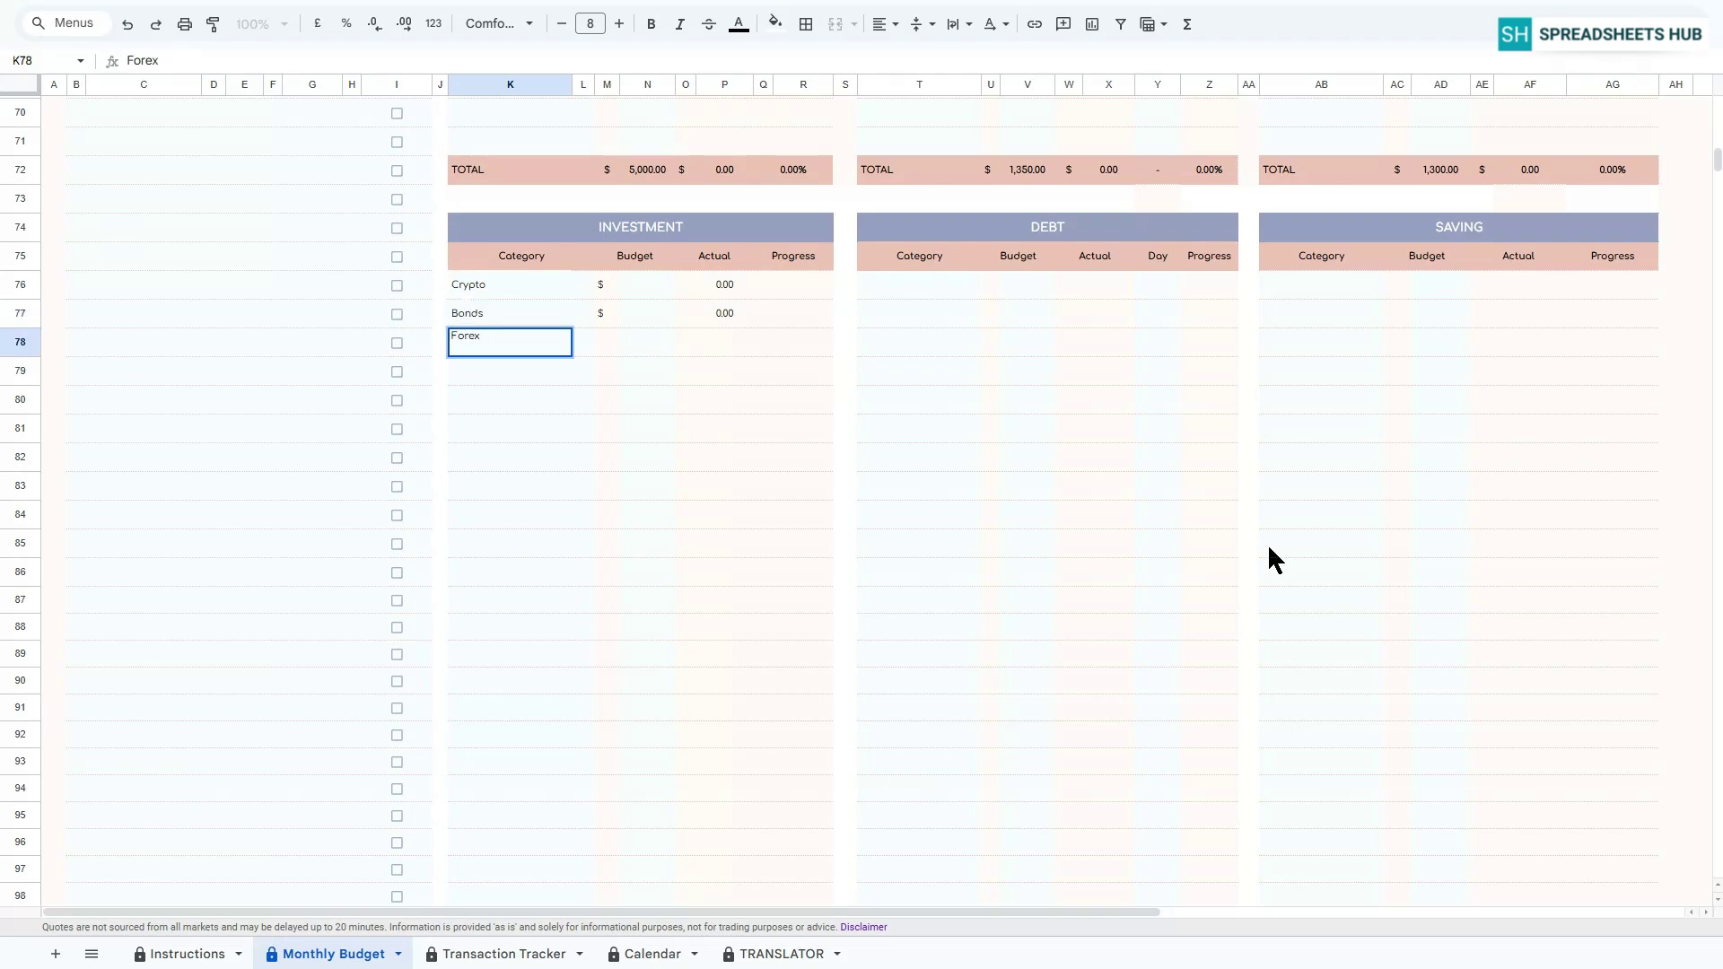
key("Return")
type("Stock M")
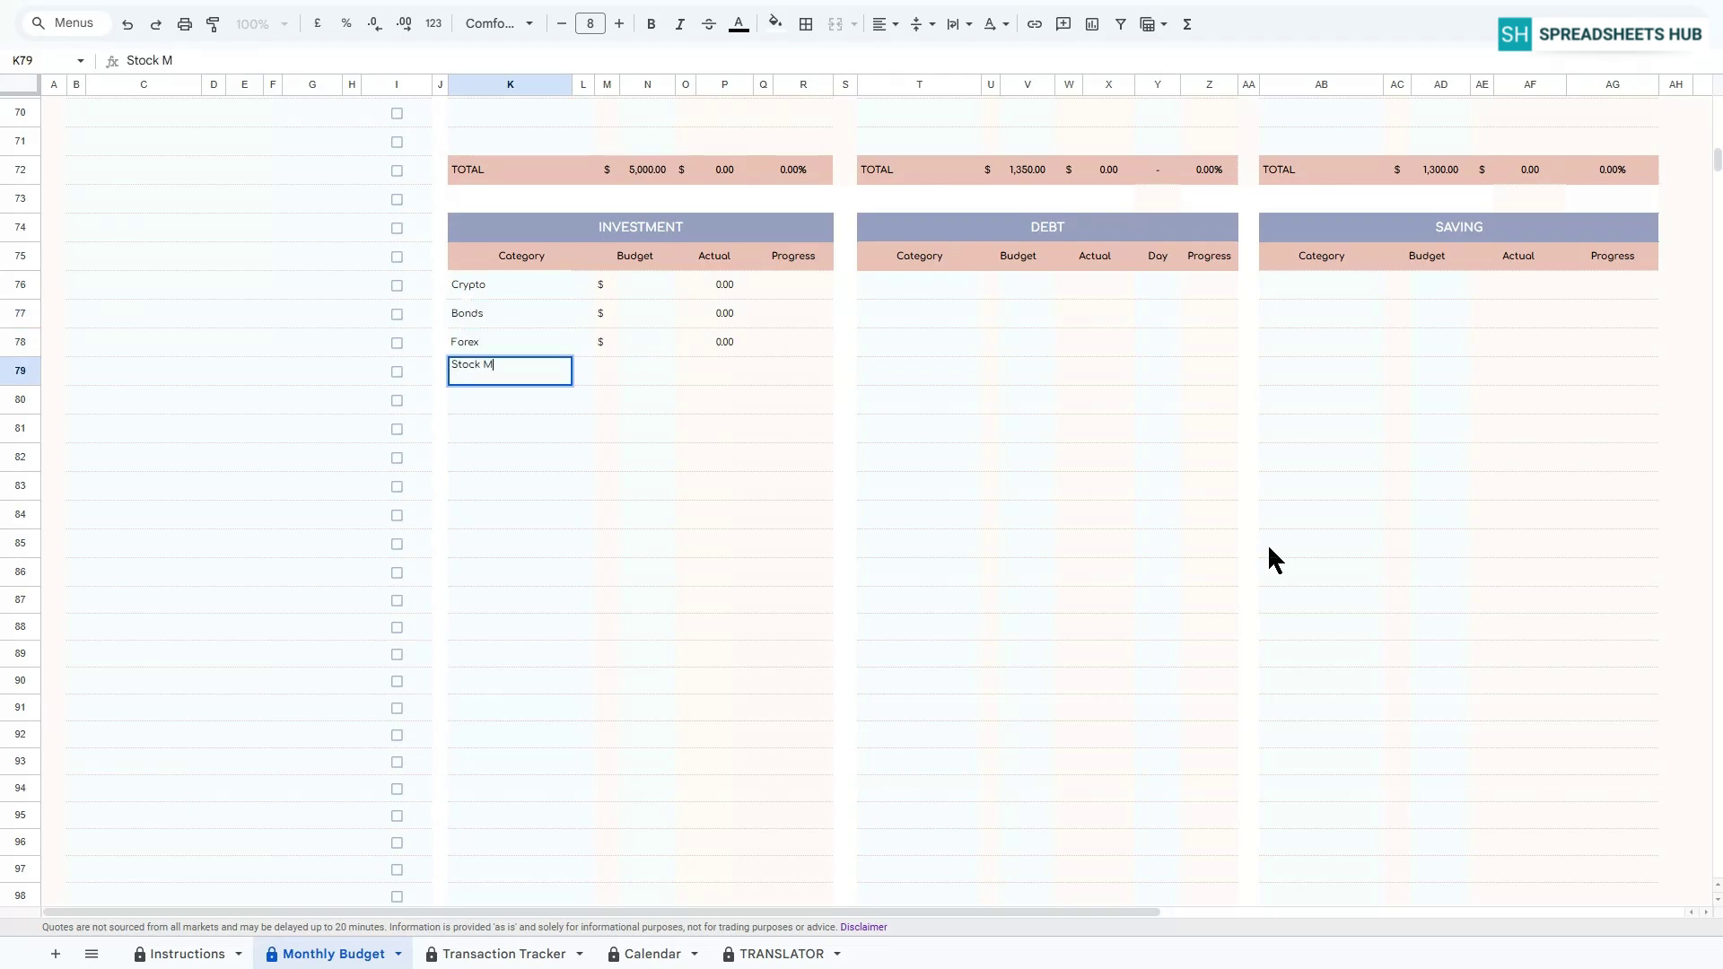
type("arket")
key("Return")
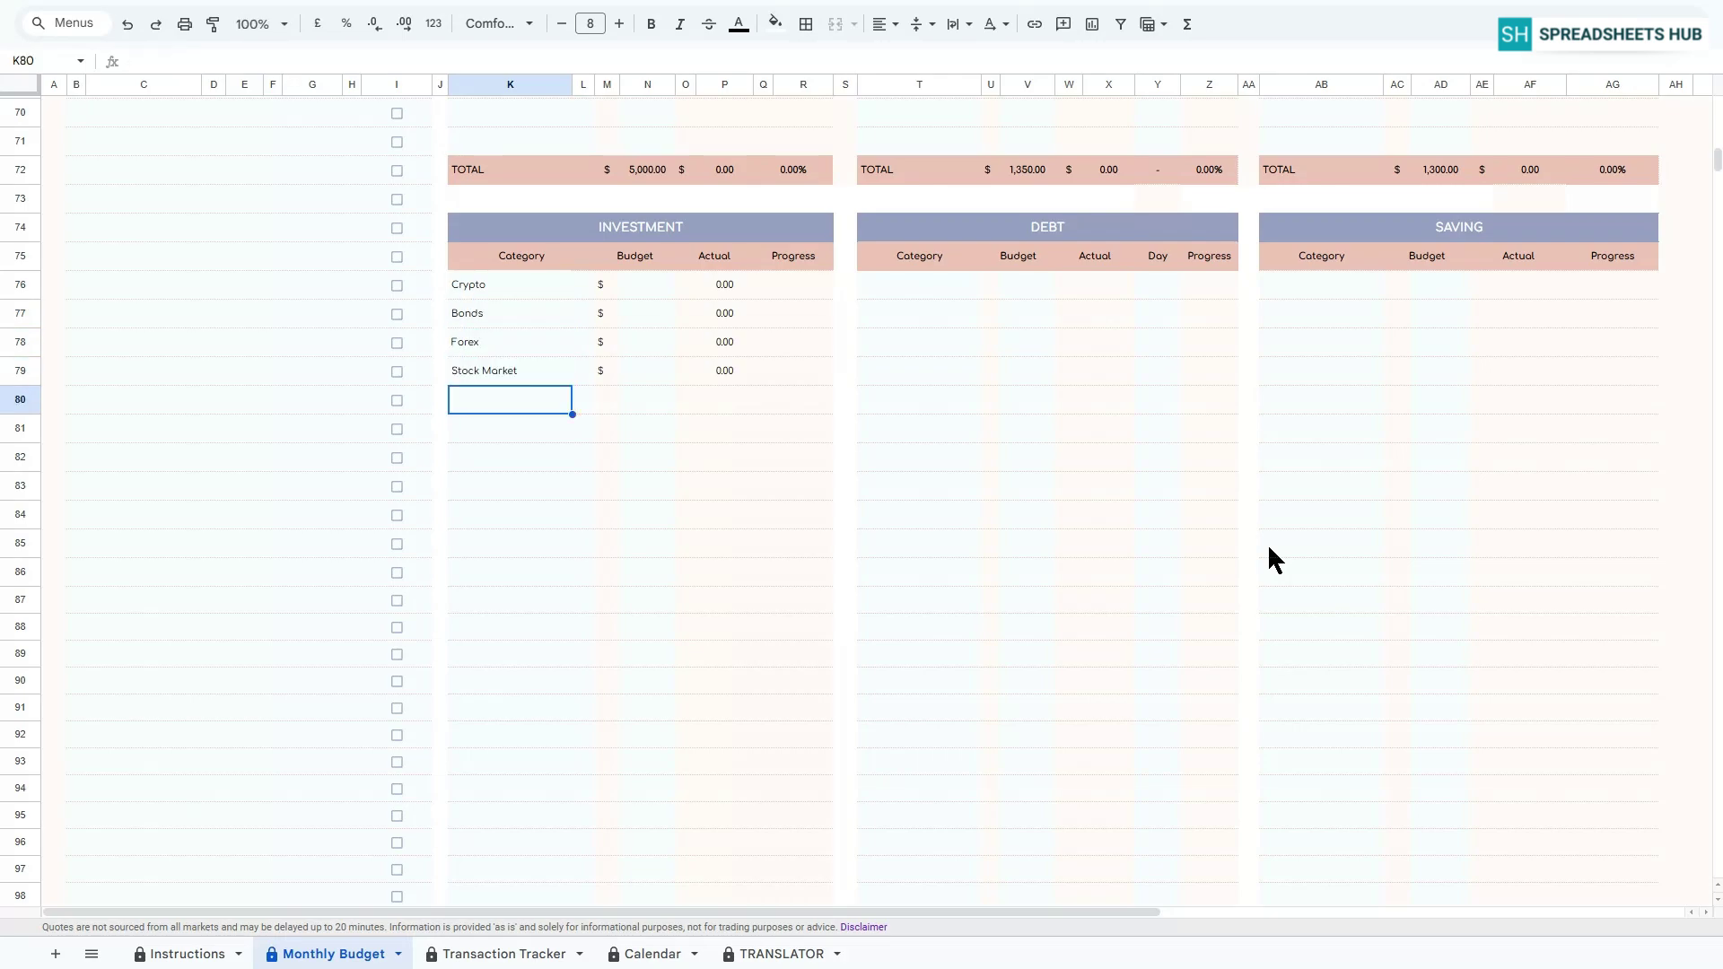
Set the Investment budgets to 500 for Crypto, 300 for Bonds, 500 for Forex and 300 for Stock Market.
left_click(653, 291)
type("500")
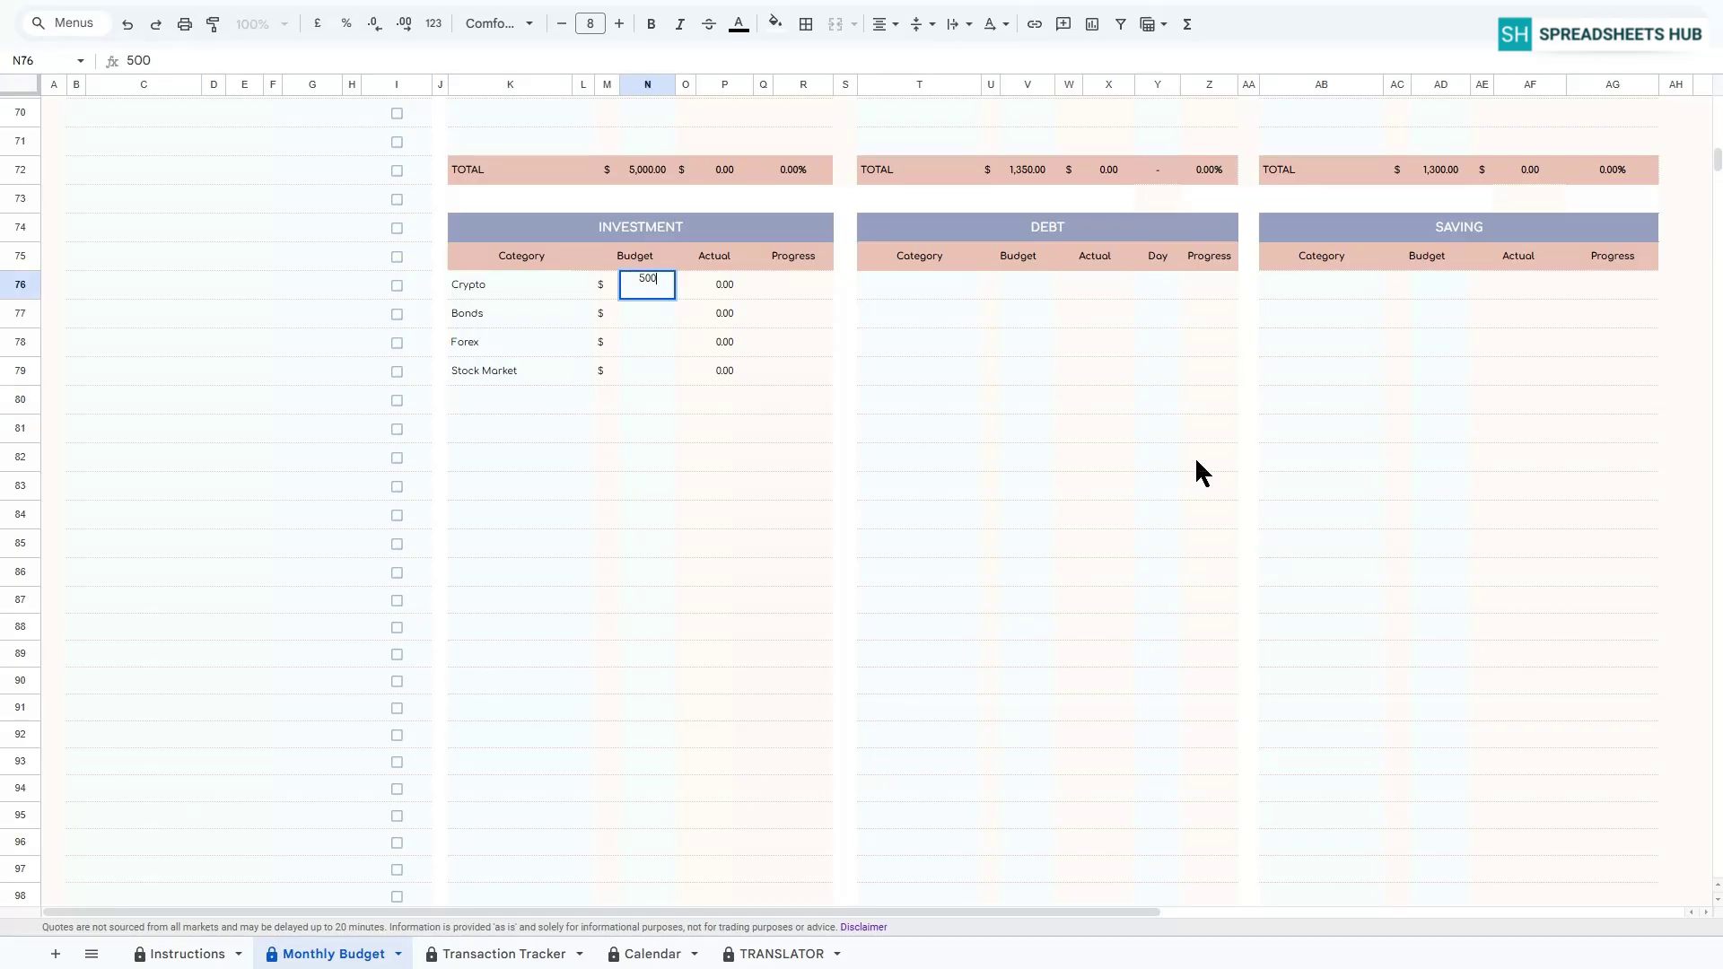
key("Return")
type("300")
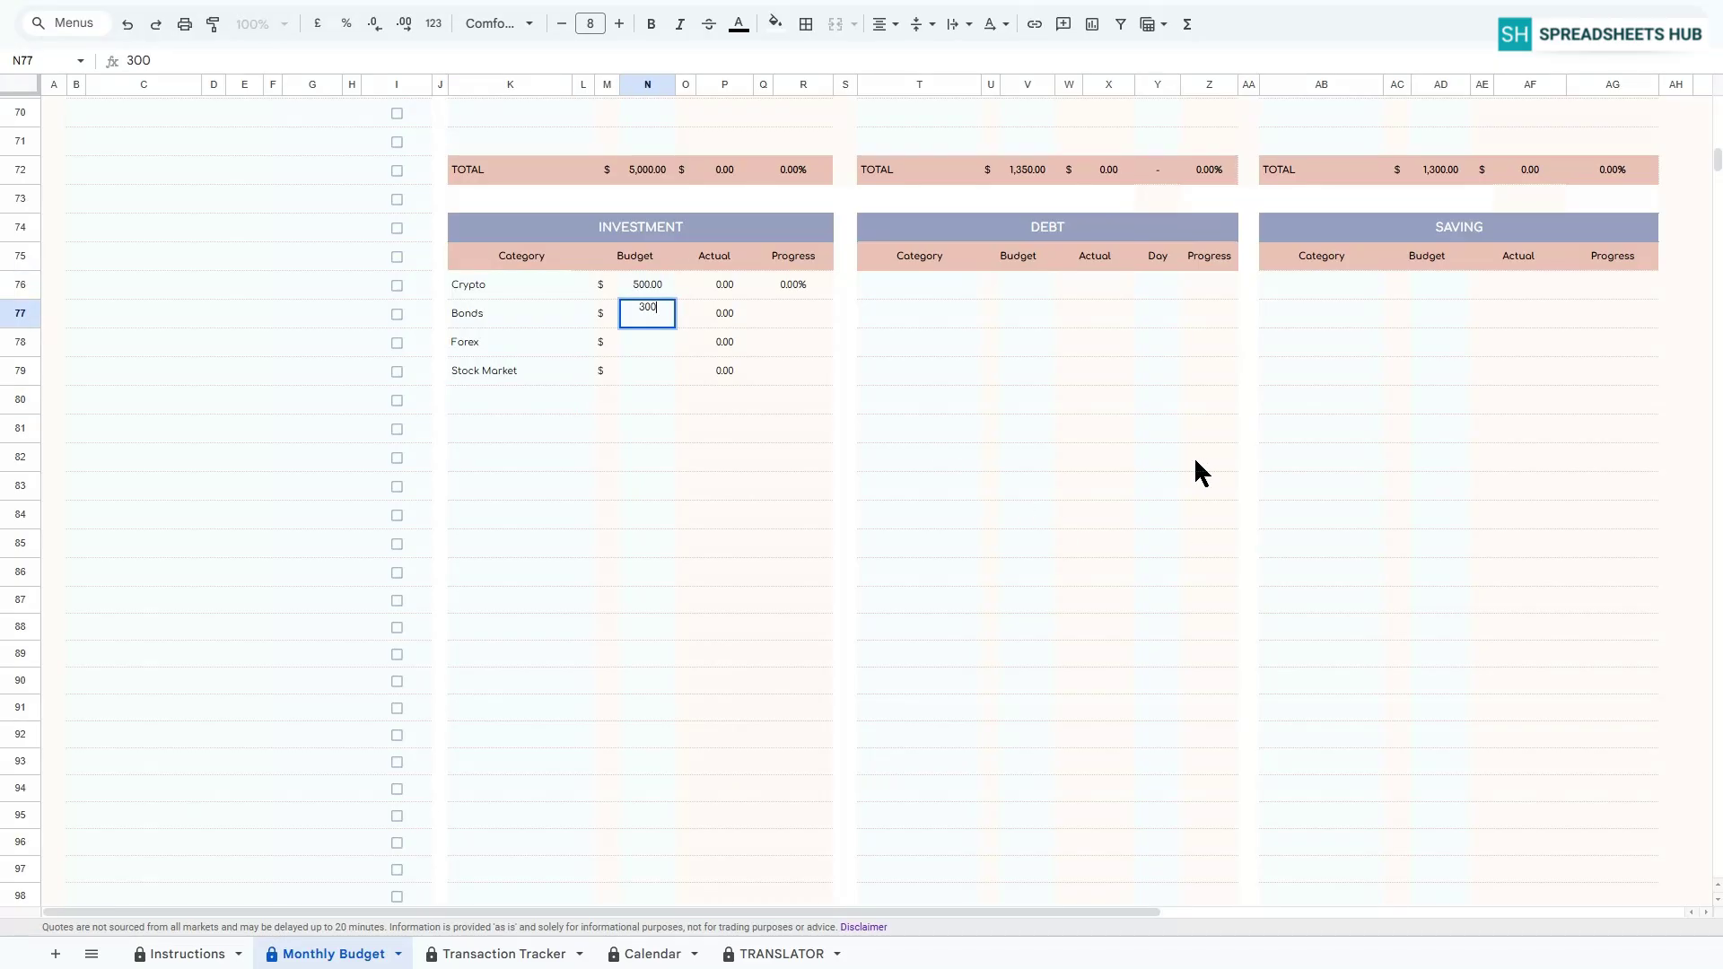
key("Return")
type("500")
key("Return")
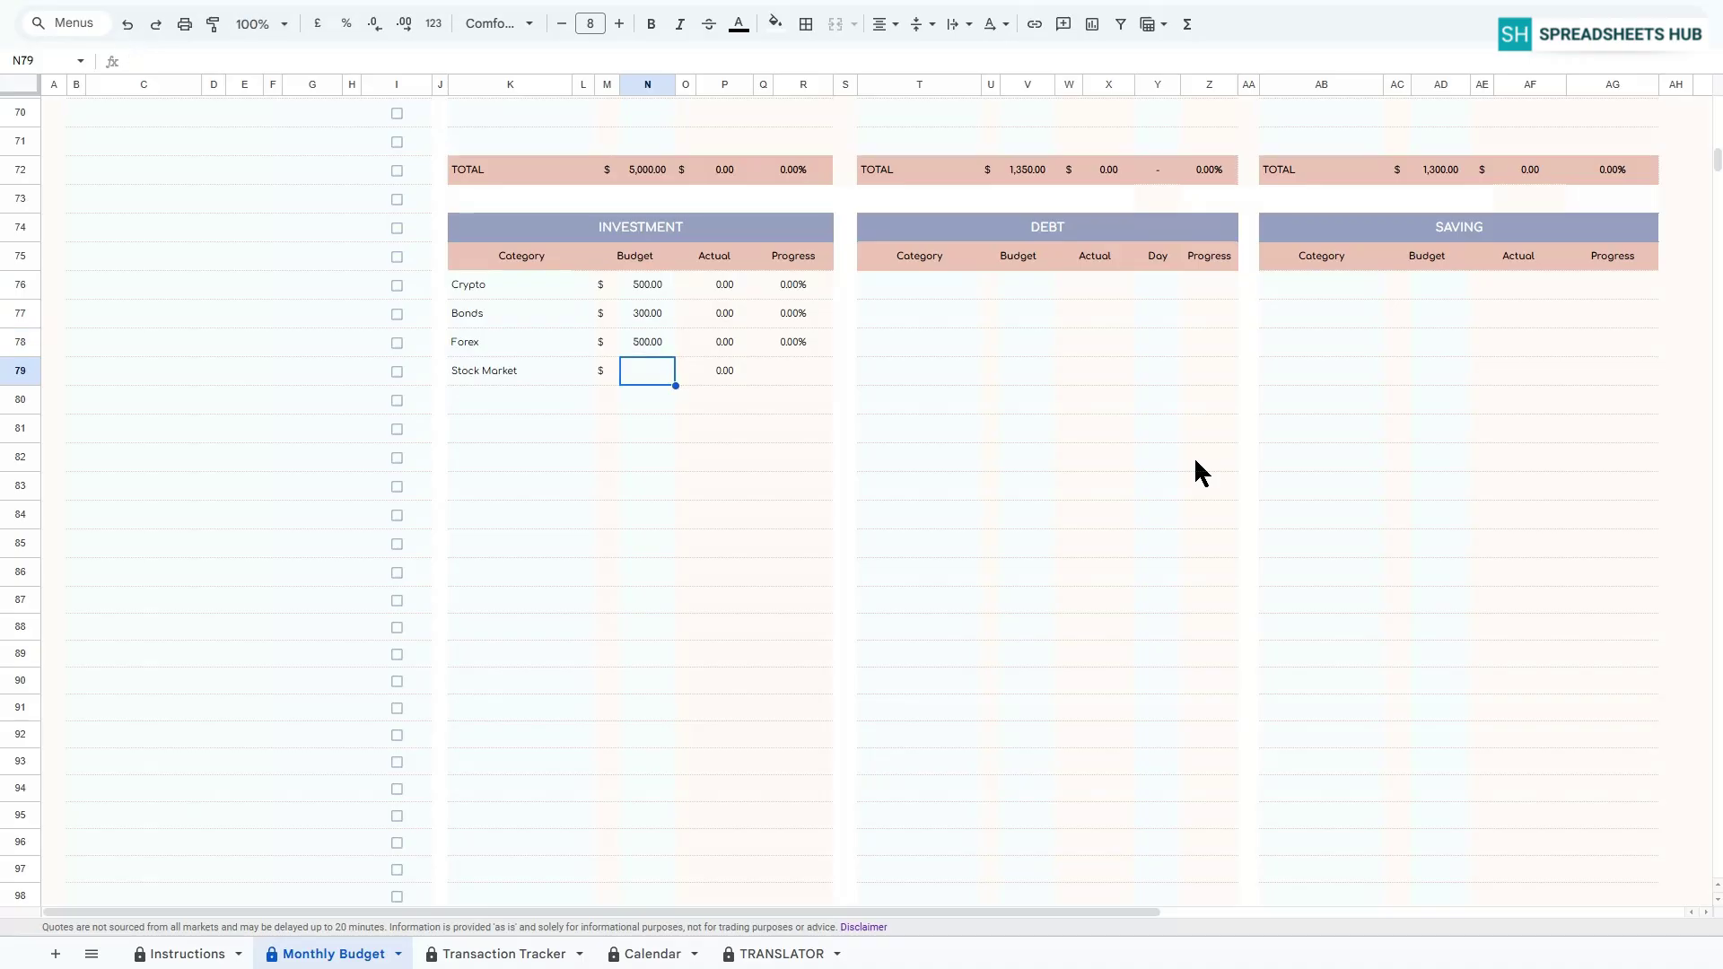
type("300")
key("Return")
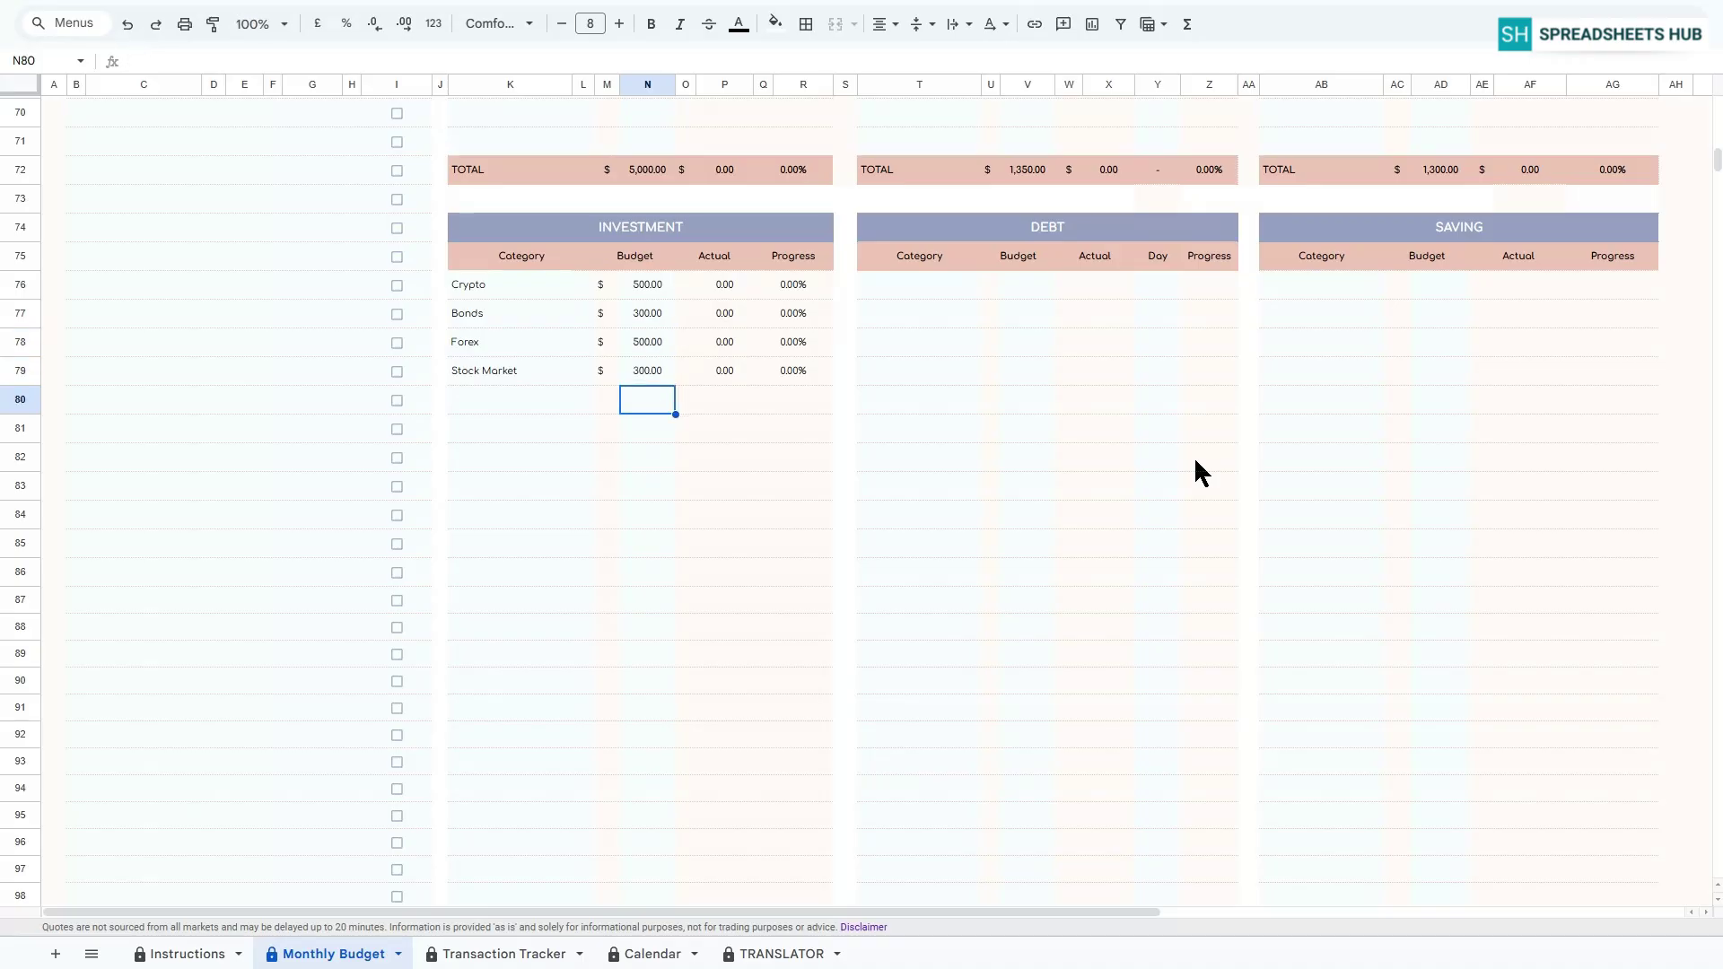
Enter Credit Card 1, Credit Card 2, Credit card 3 and Car as the categories in the Debt table.
left_click(930, 285)
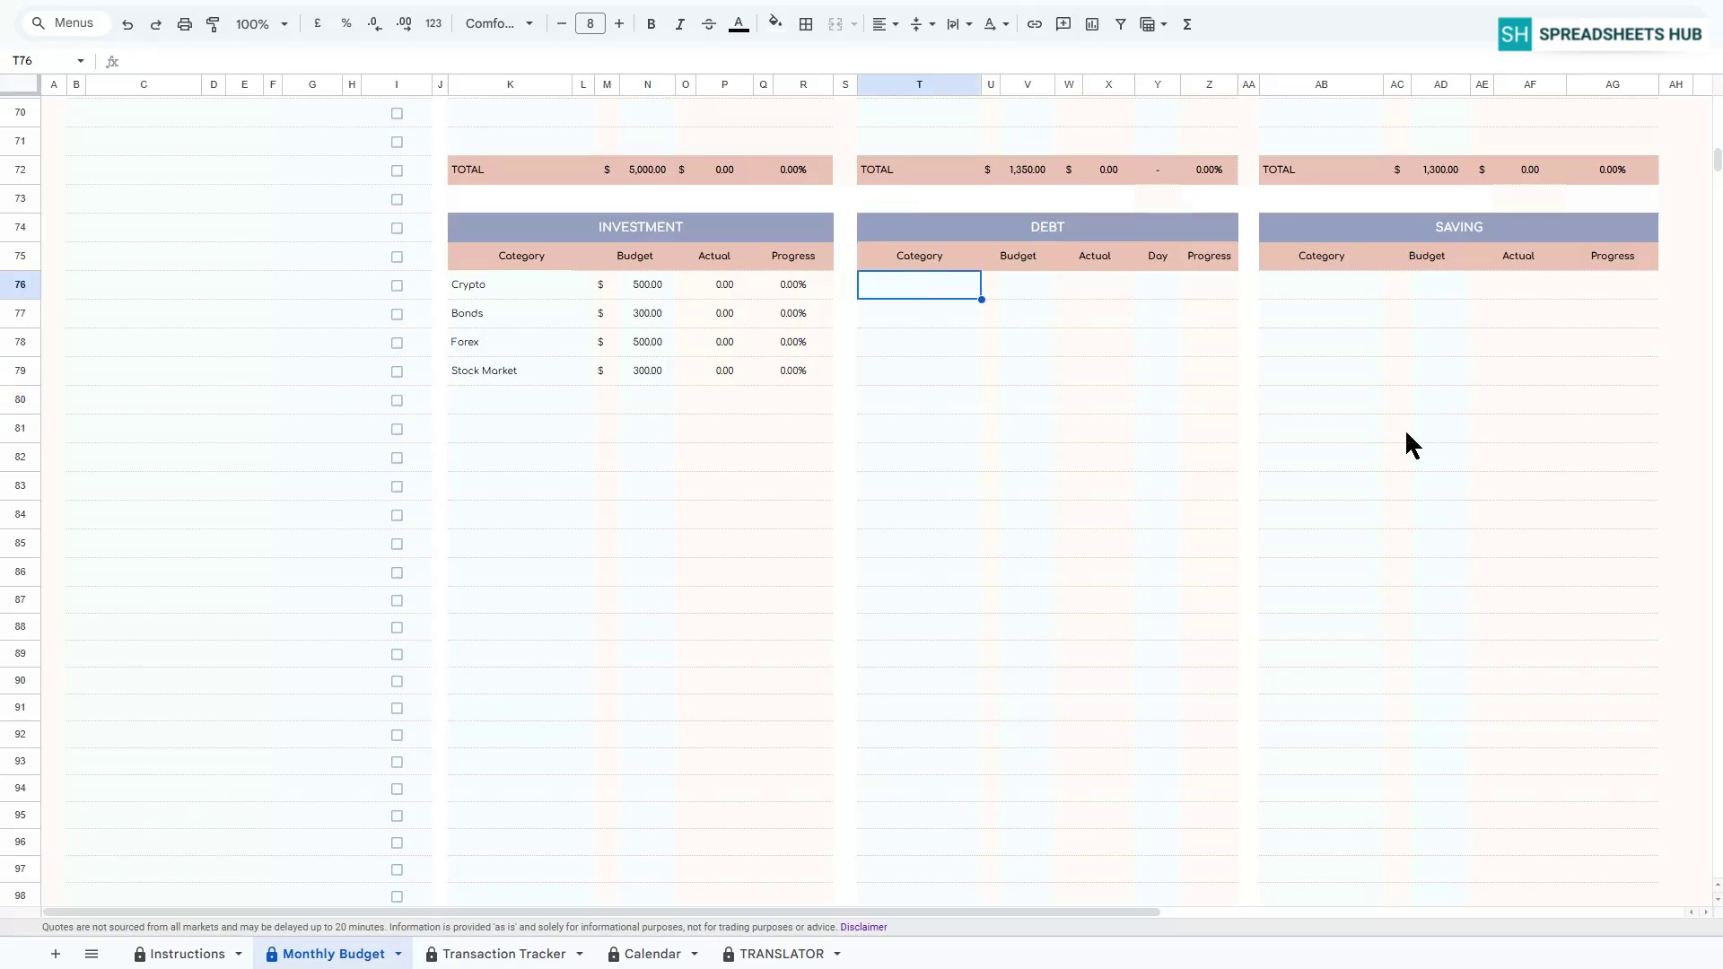
type("Credit Car")
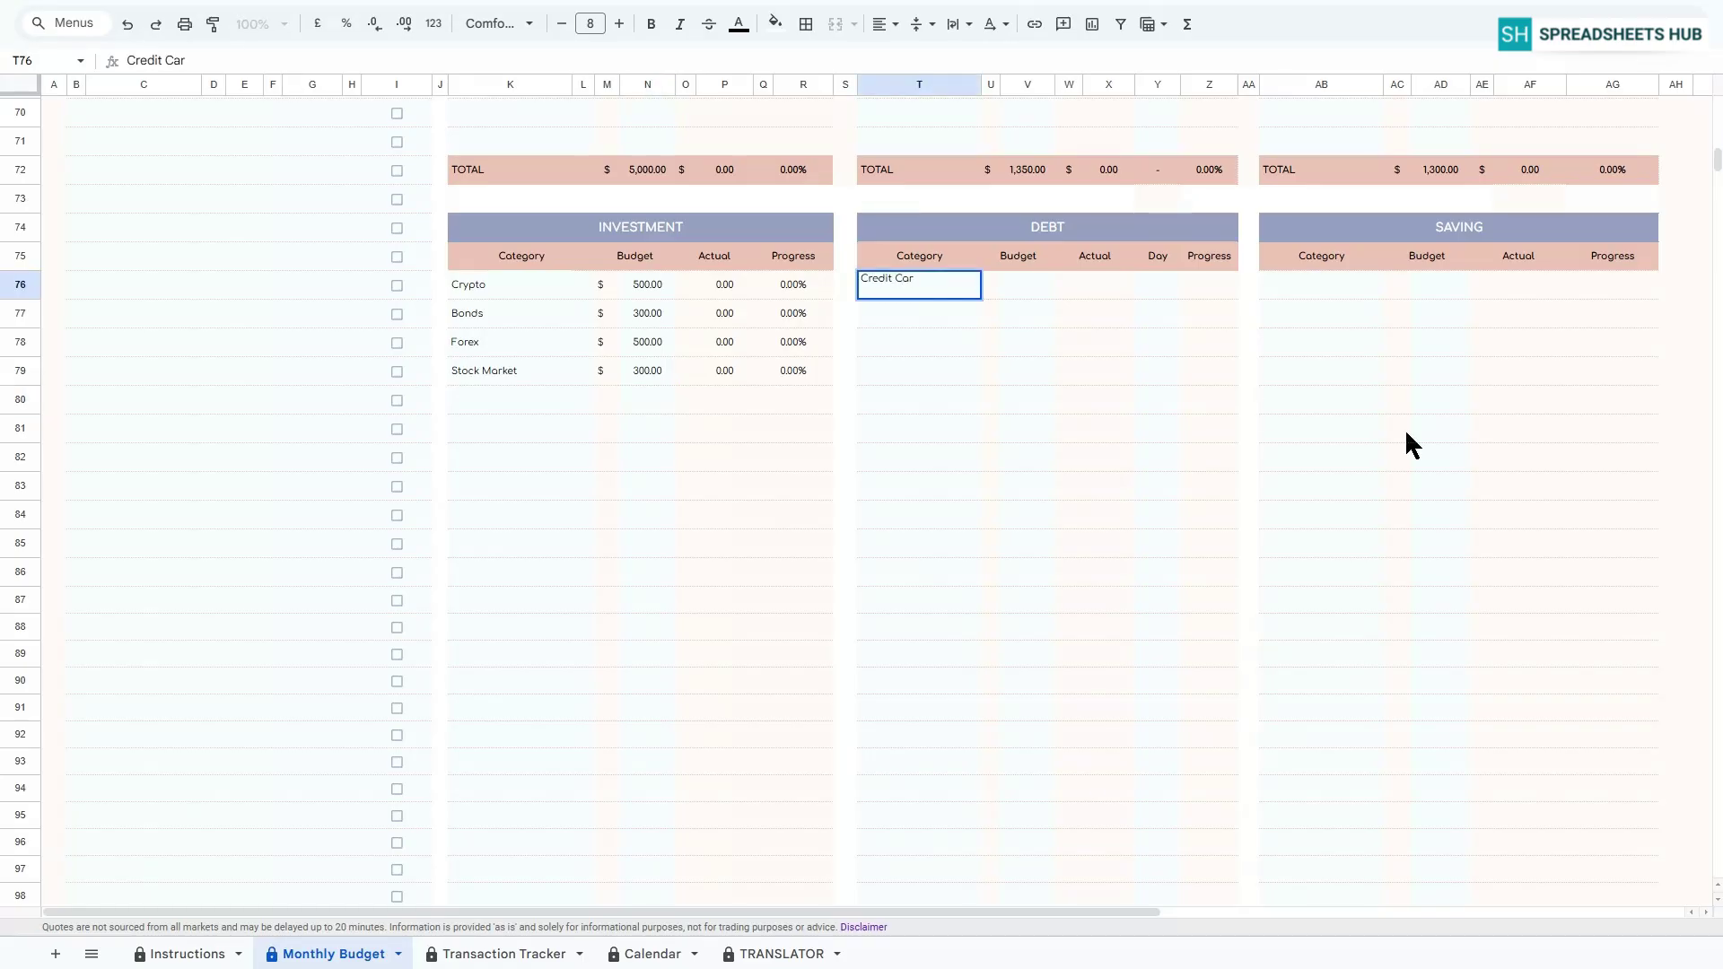
type("d 1")
key("Return")
type("Credi")
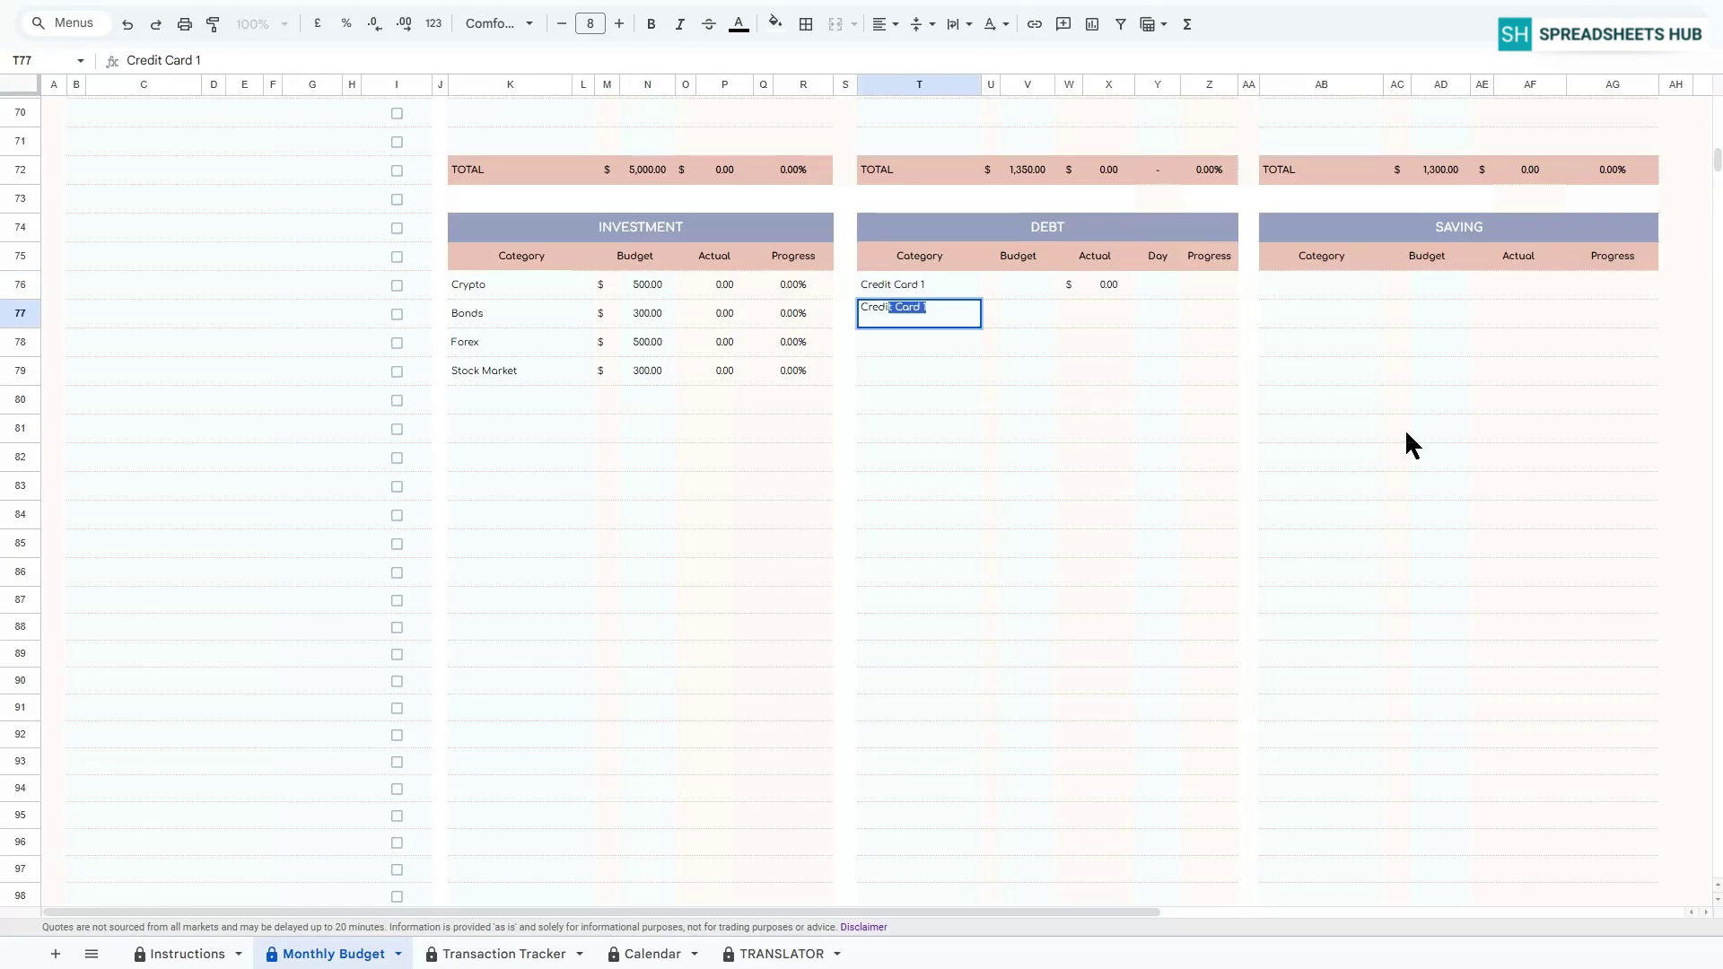
type("t Card 2")
key("Return")
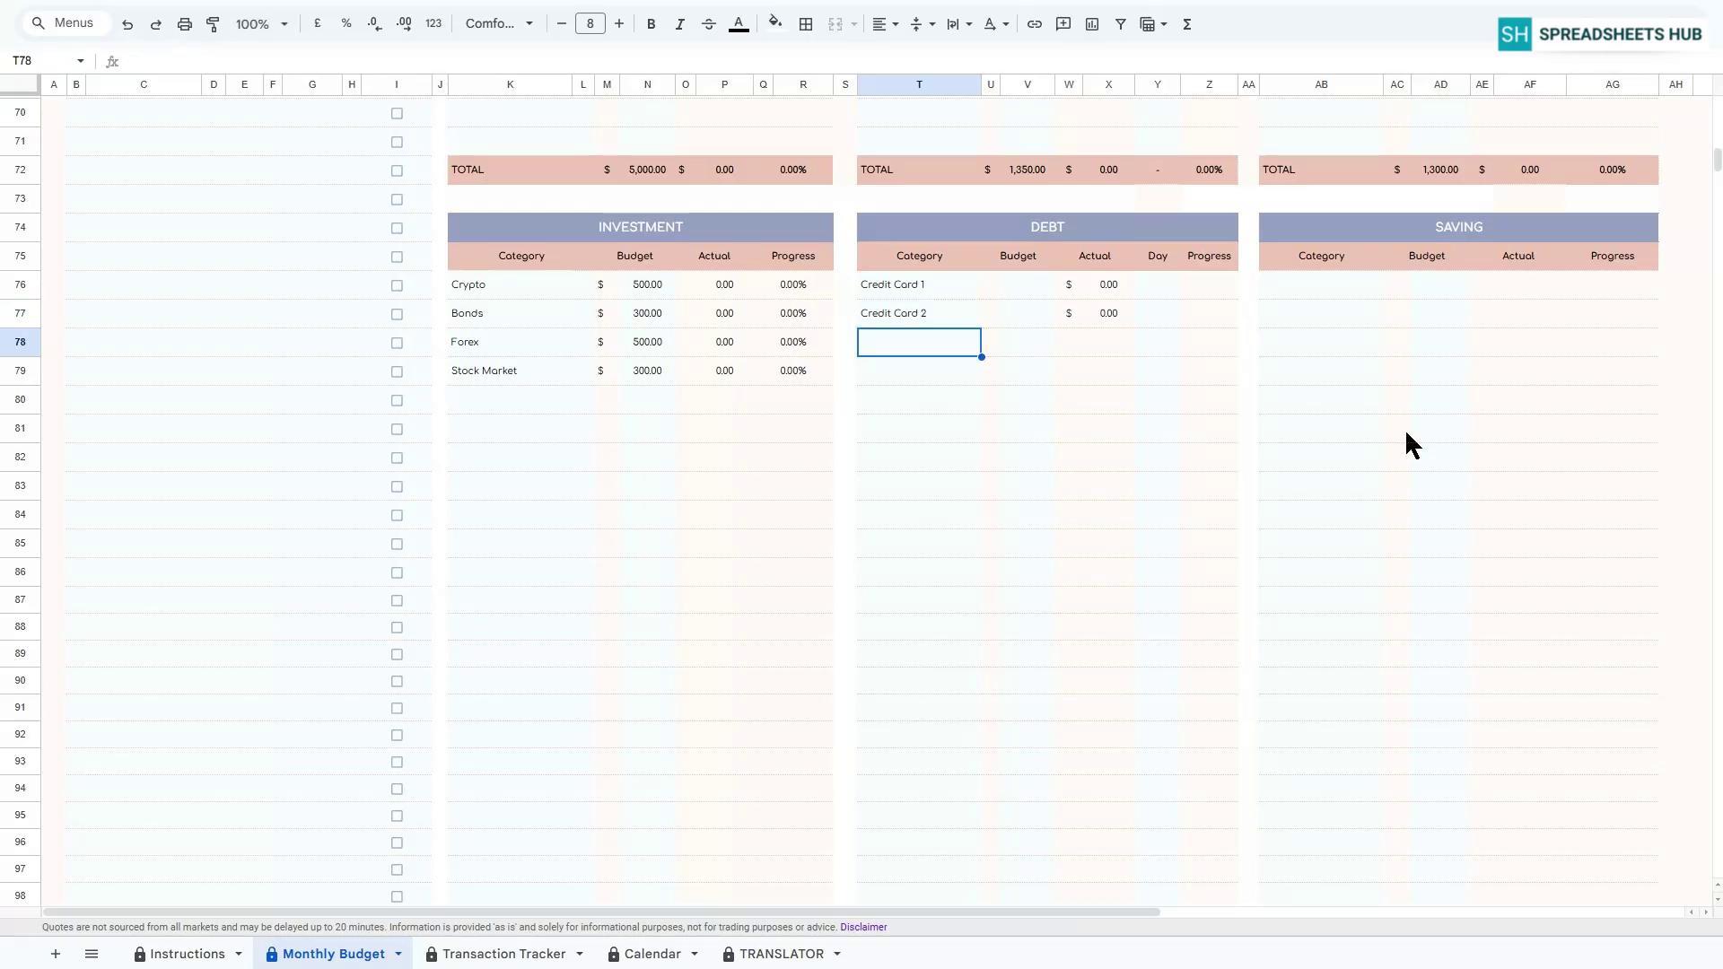
type("Credit card 3")
key("Return")
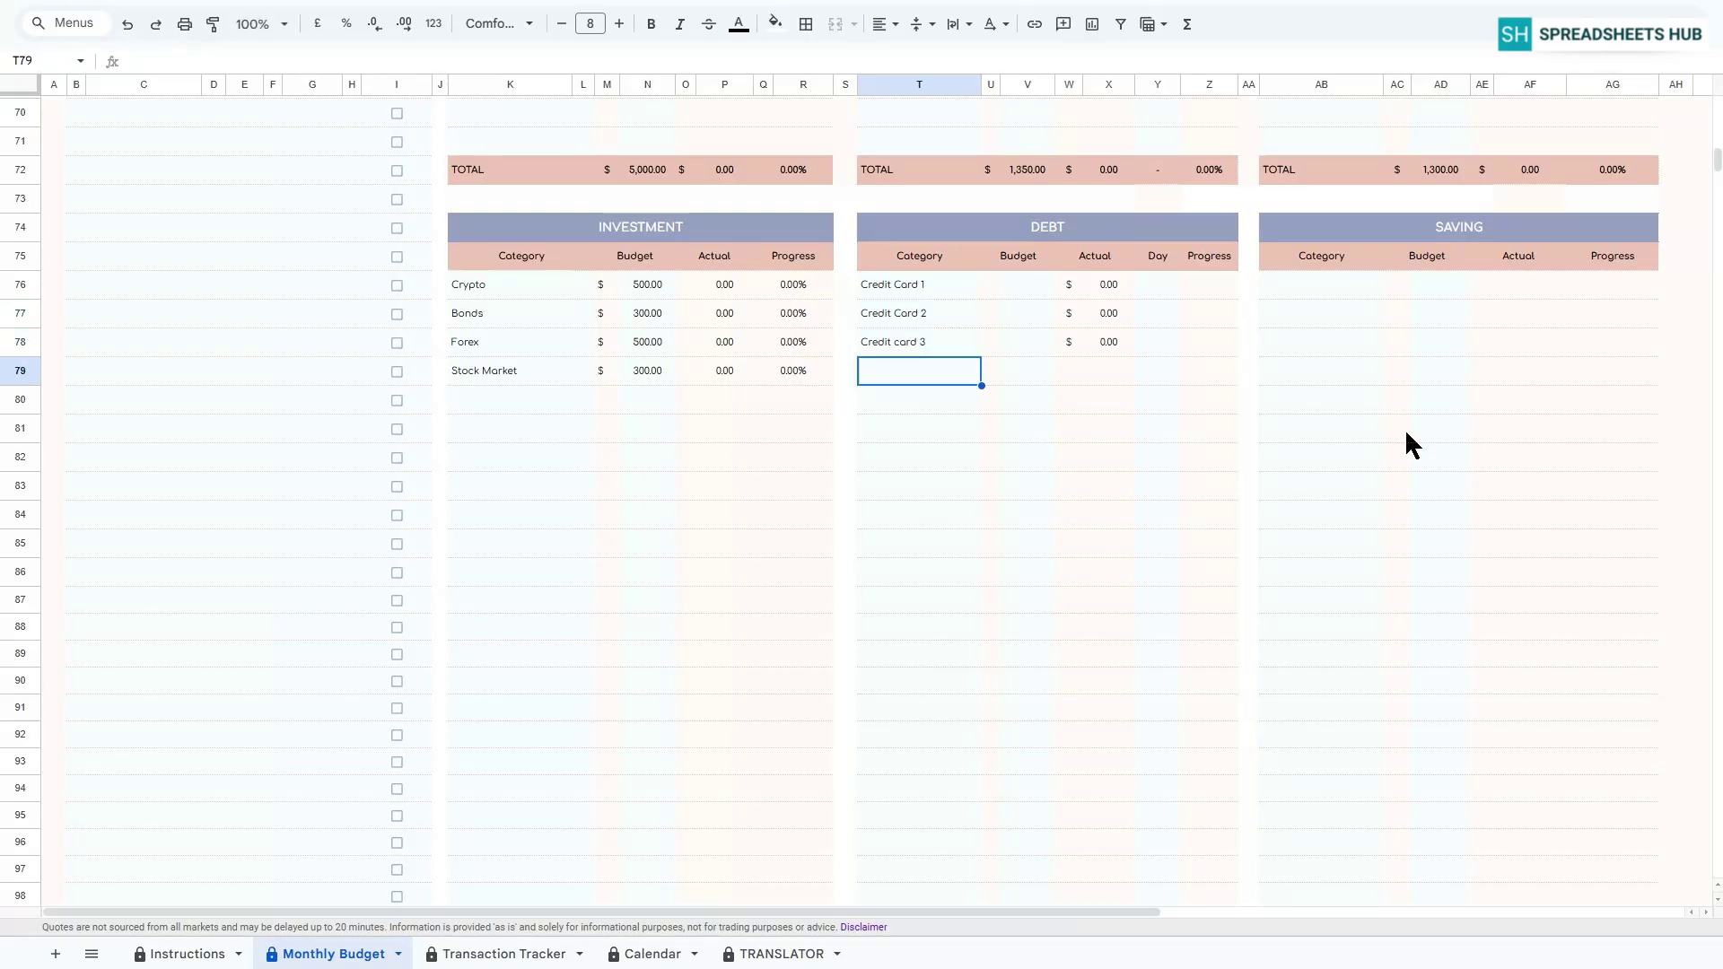
type("Car")
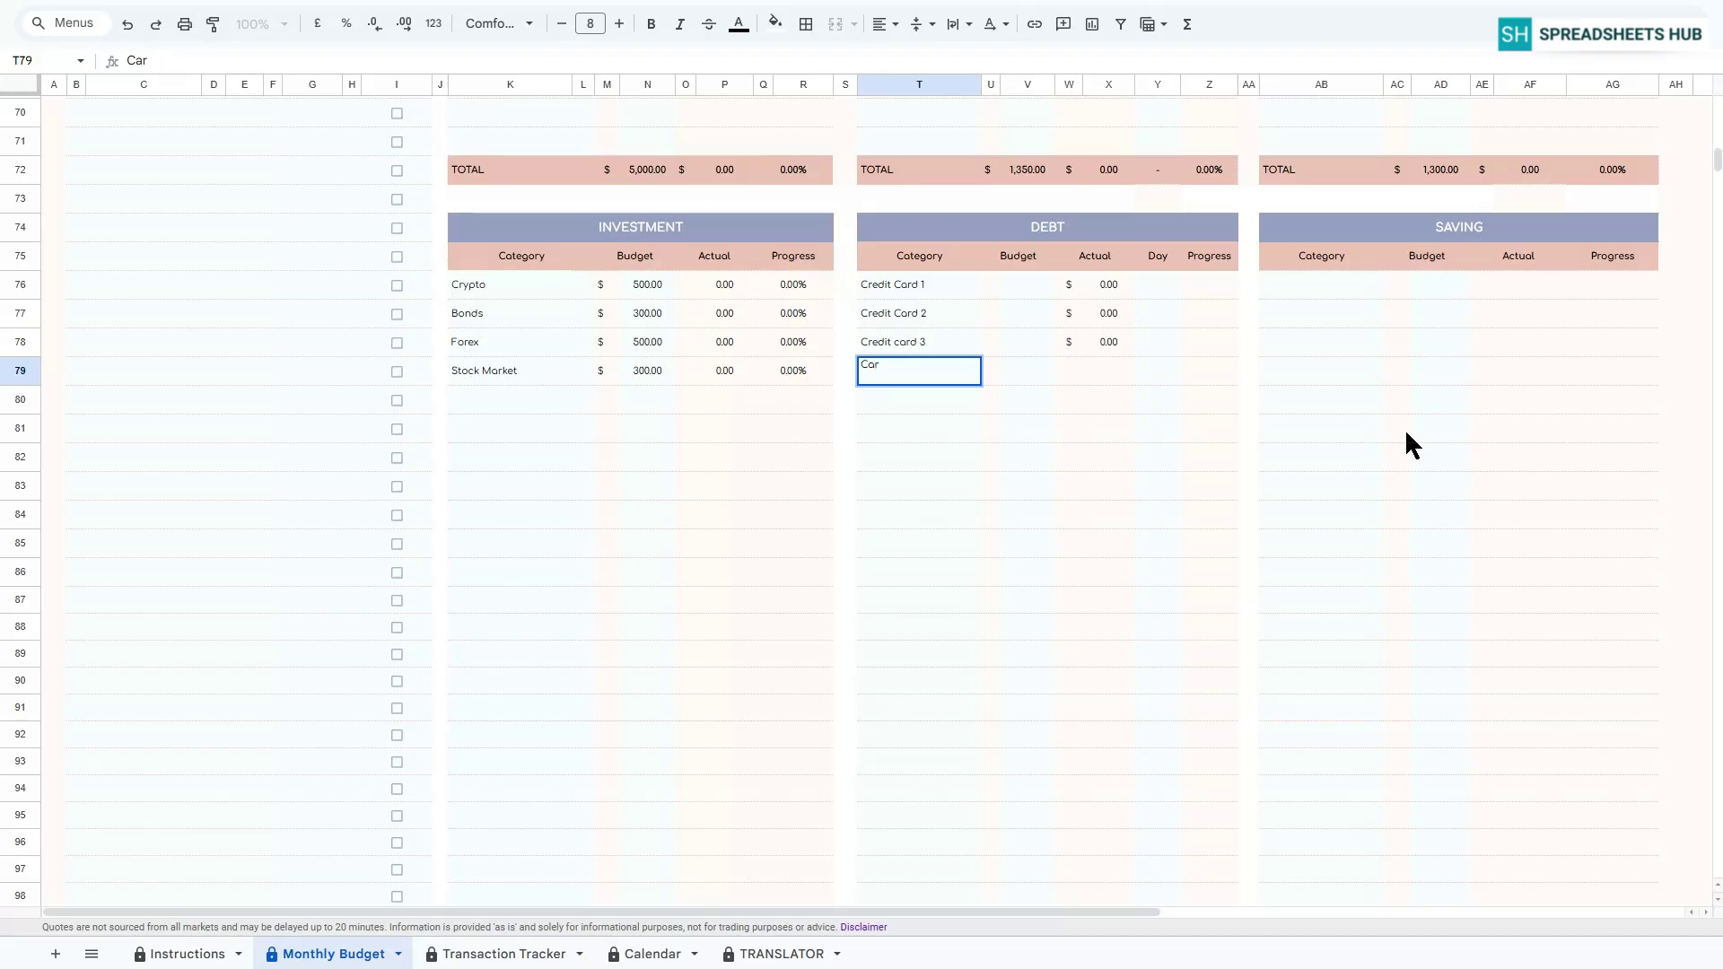
key("Return")
Set the Debt budgets to 500 for Credit Card 1, 400 for Credit Card 2, 300 for Credit card 3 and 350 for Car.
left_click(1025, 284)
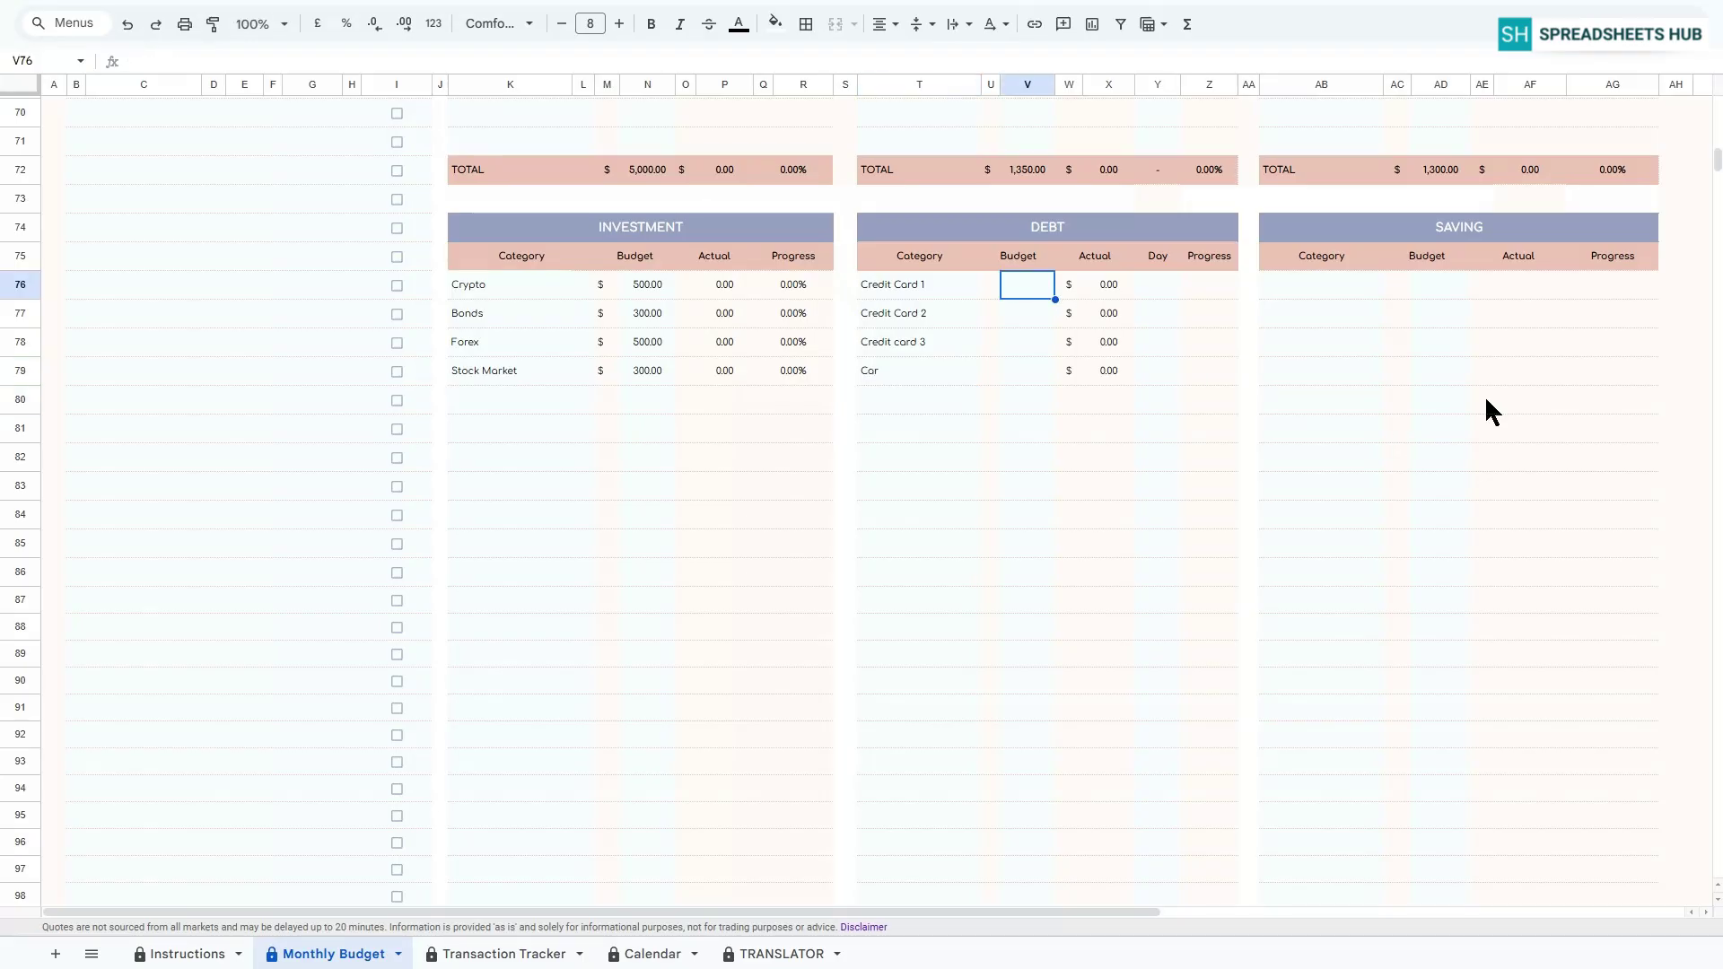
type("500")
key("Return")
type("400")
key("Return")
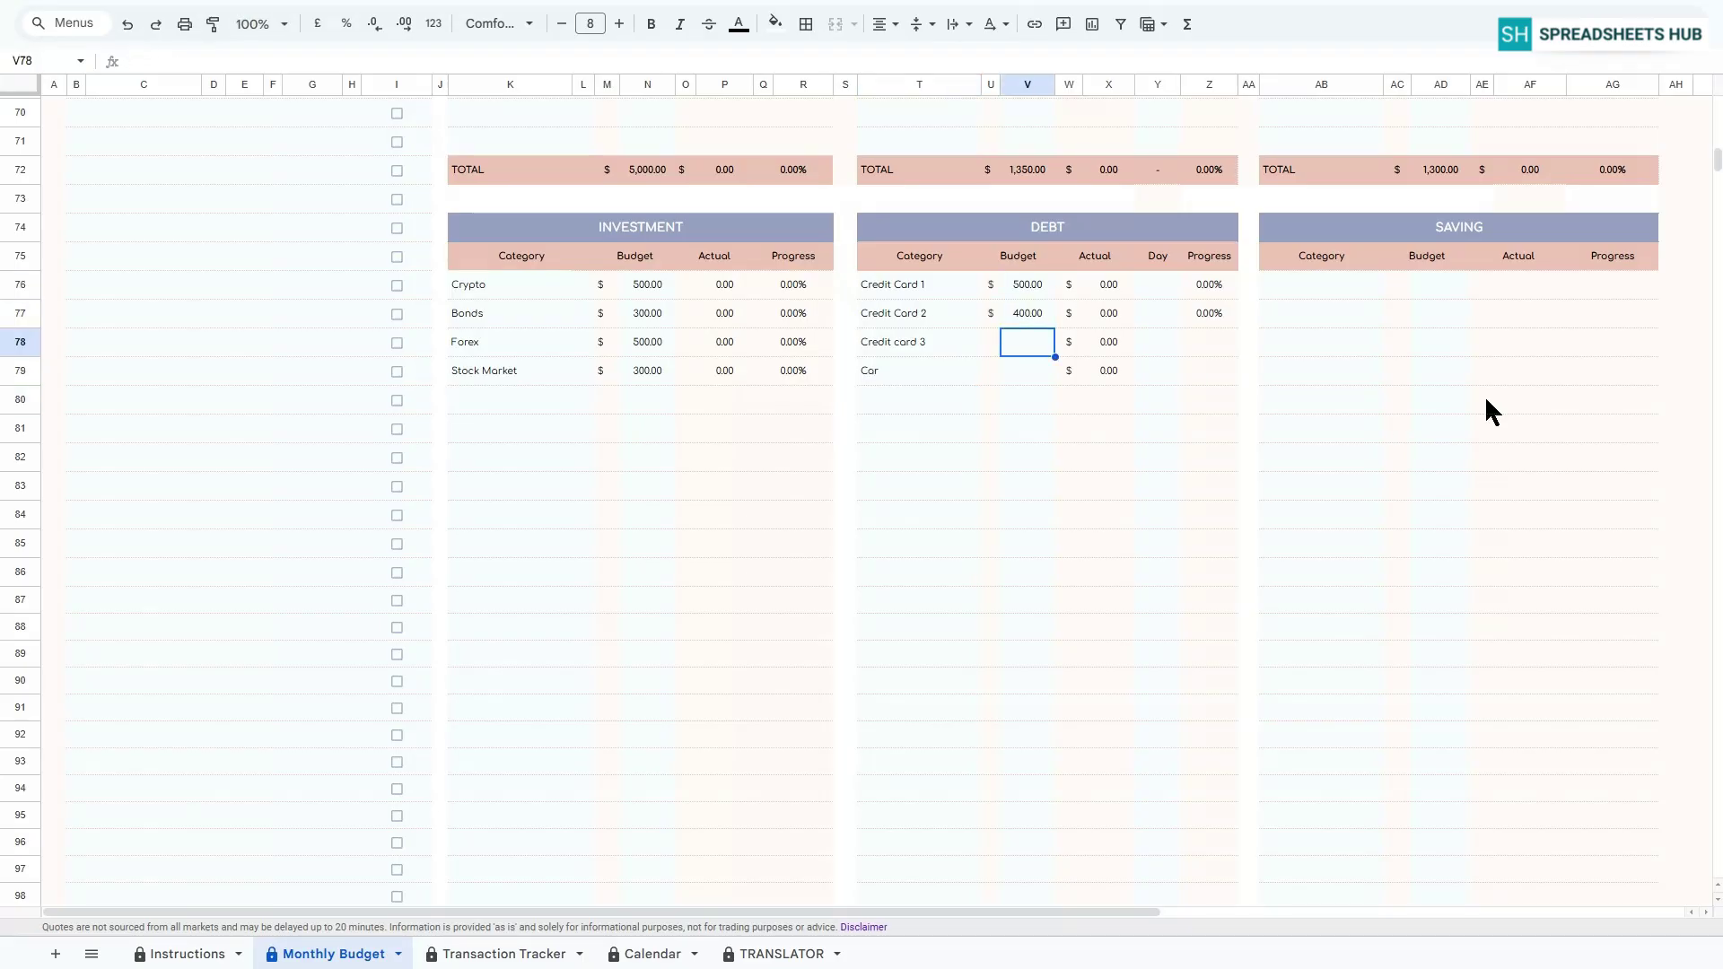
type("300")
key("Return")
type("350")
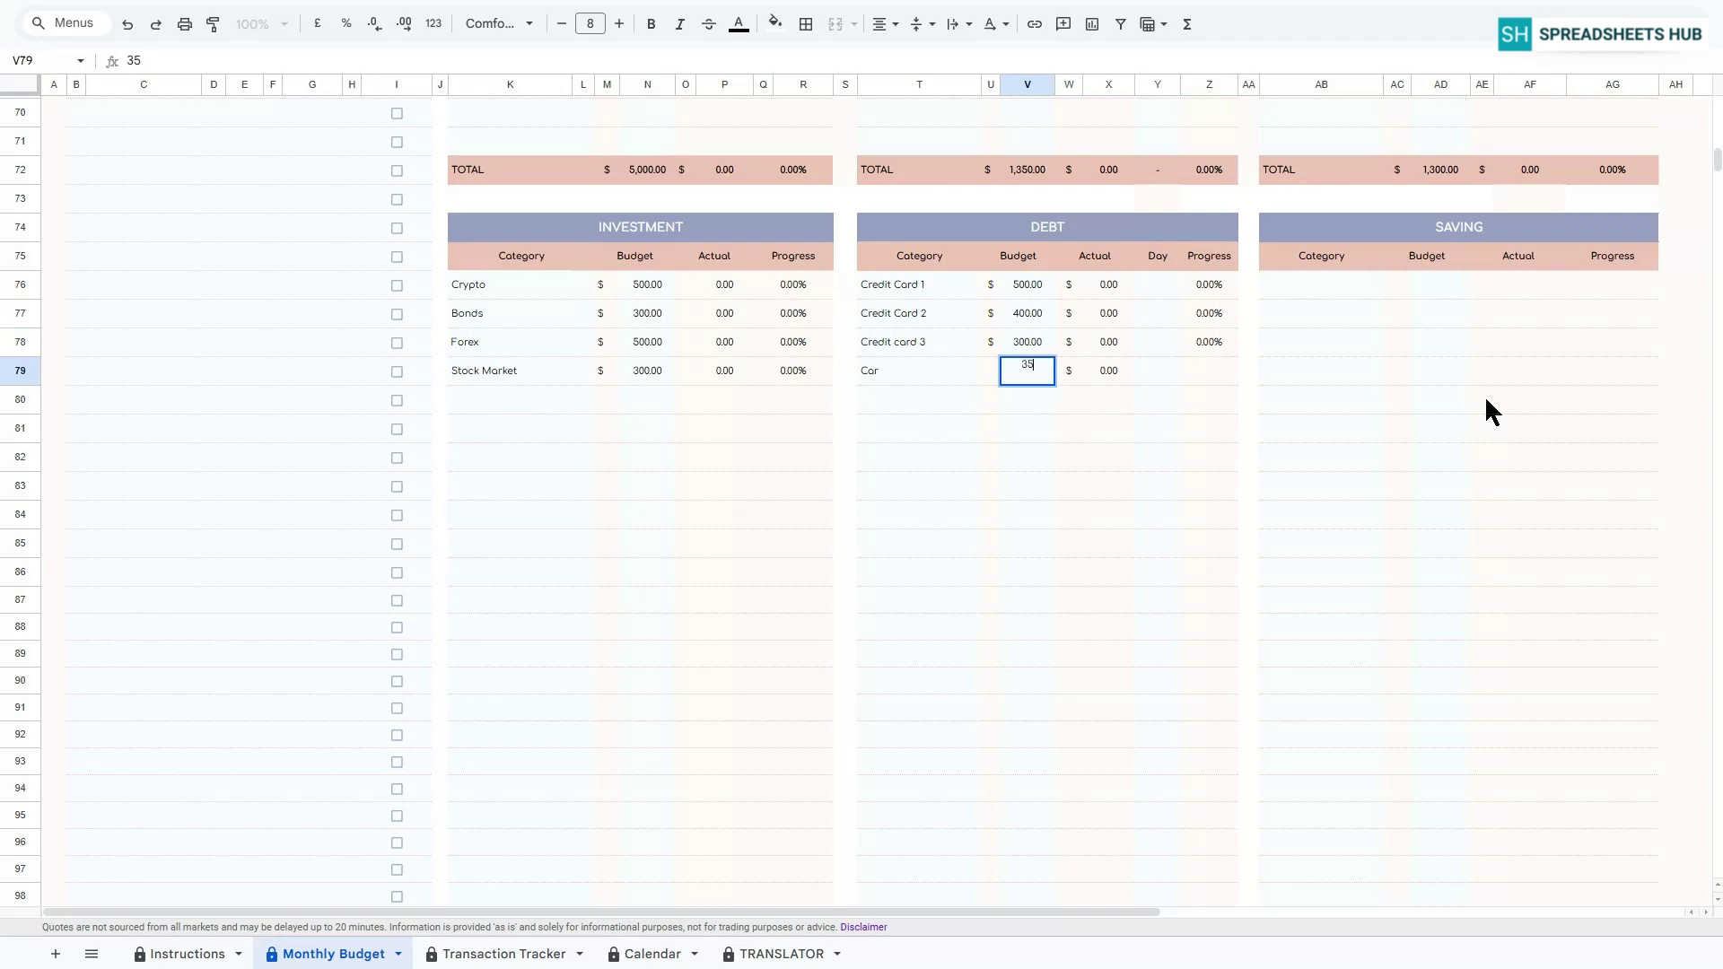
key("Return")
Set the Debt due days to 10 for Credit Card 1, 15 for Credit Card 2, 20 for Credit card 3 and 5 for Car.
left_click(1158, 286)
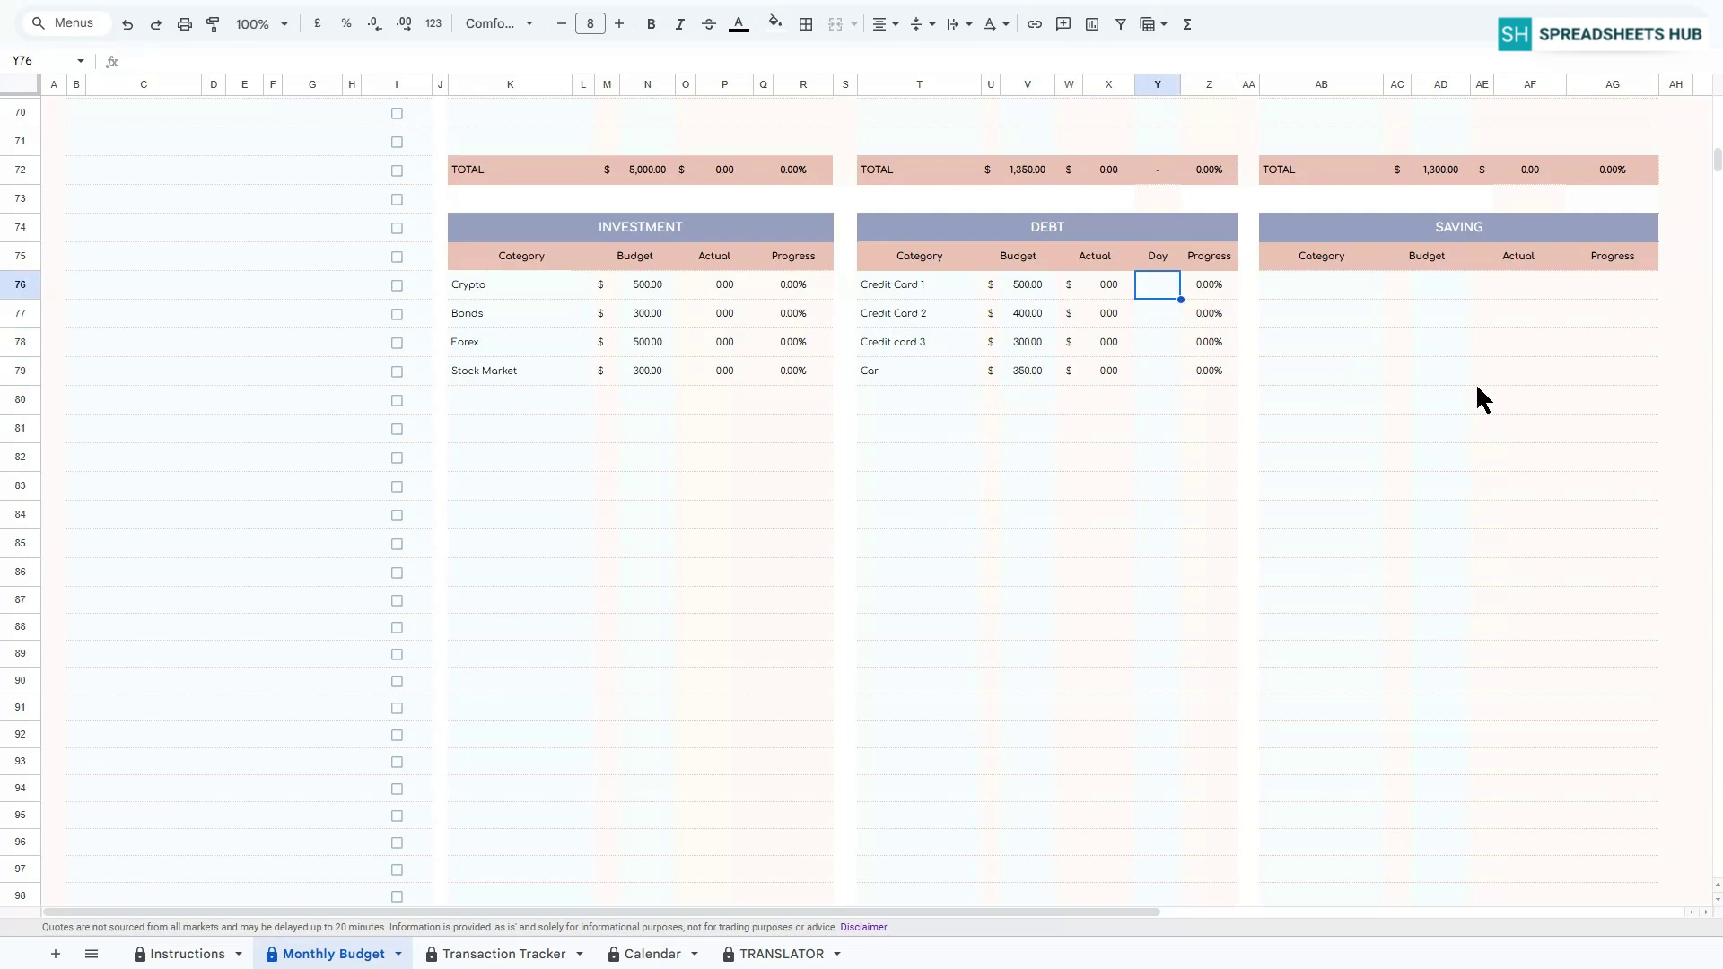
type("10")
key("Return")
type("15")
key("Return")
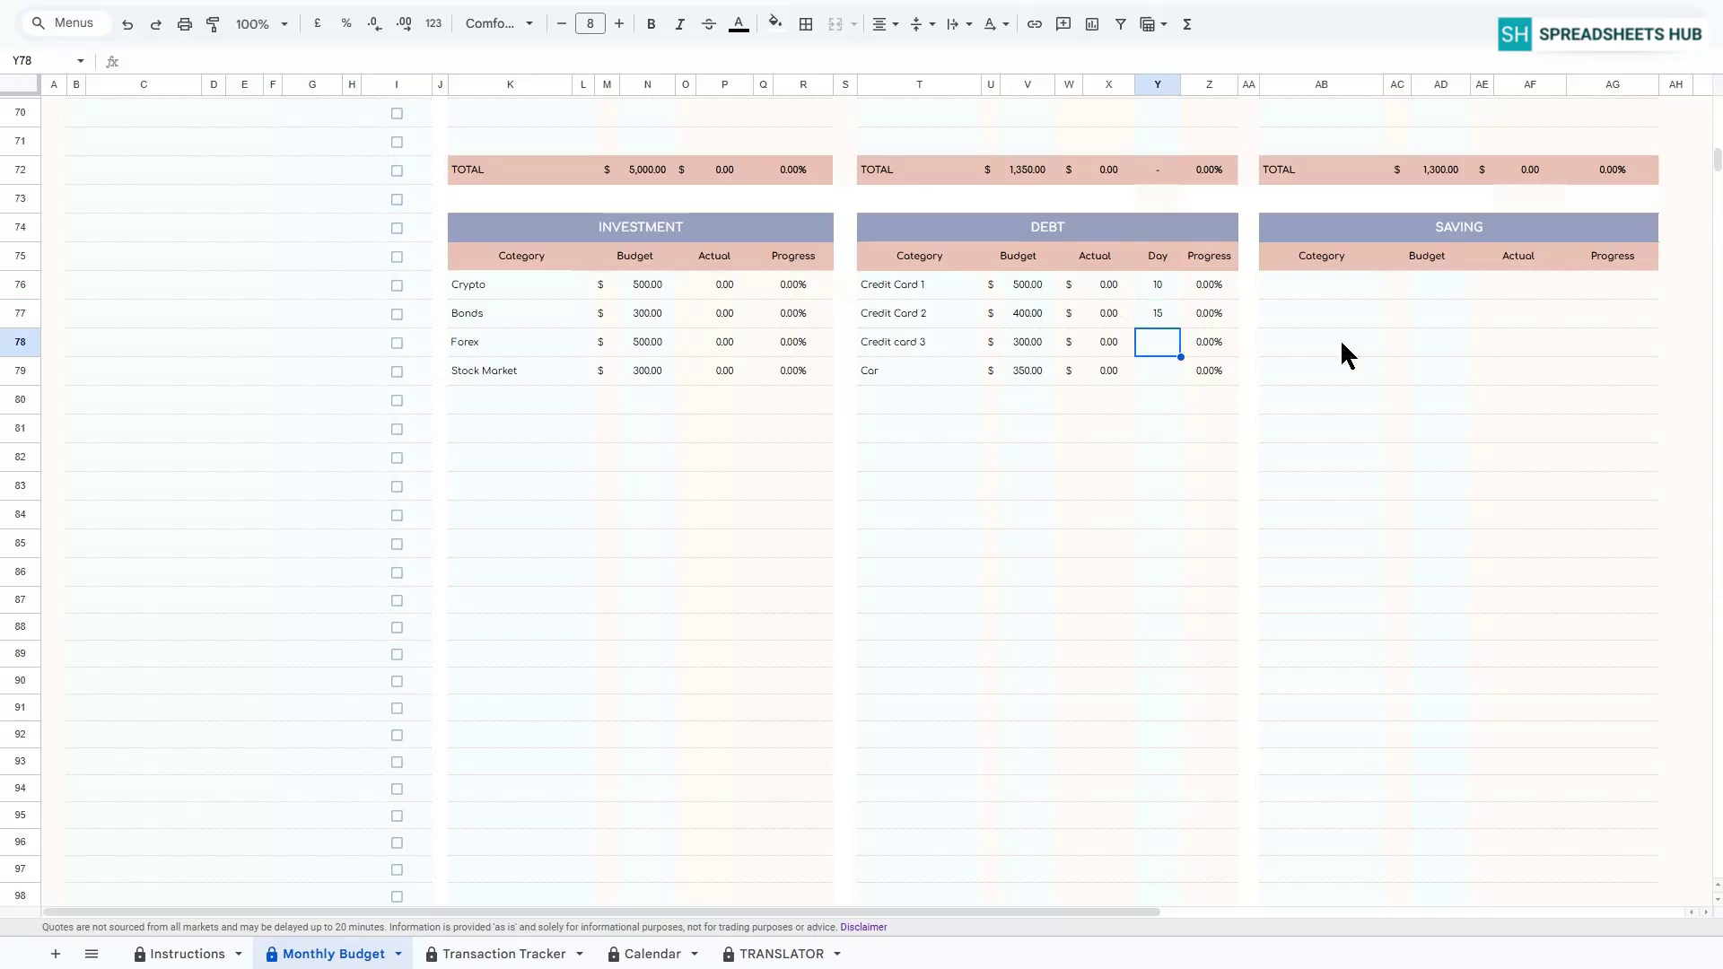
type("20")
key("Return")
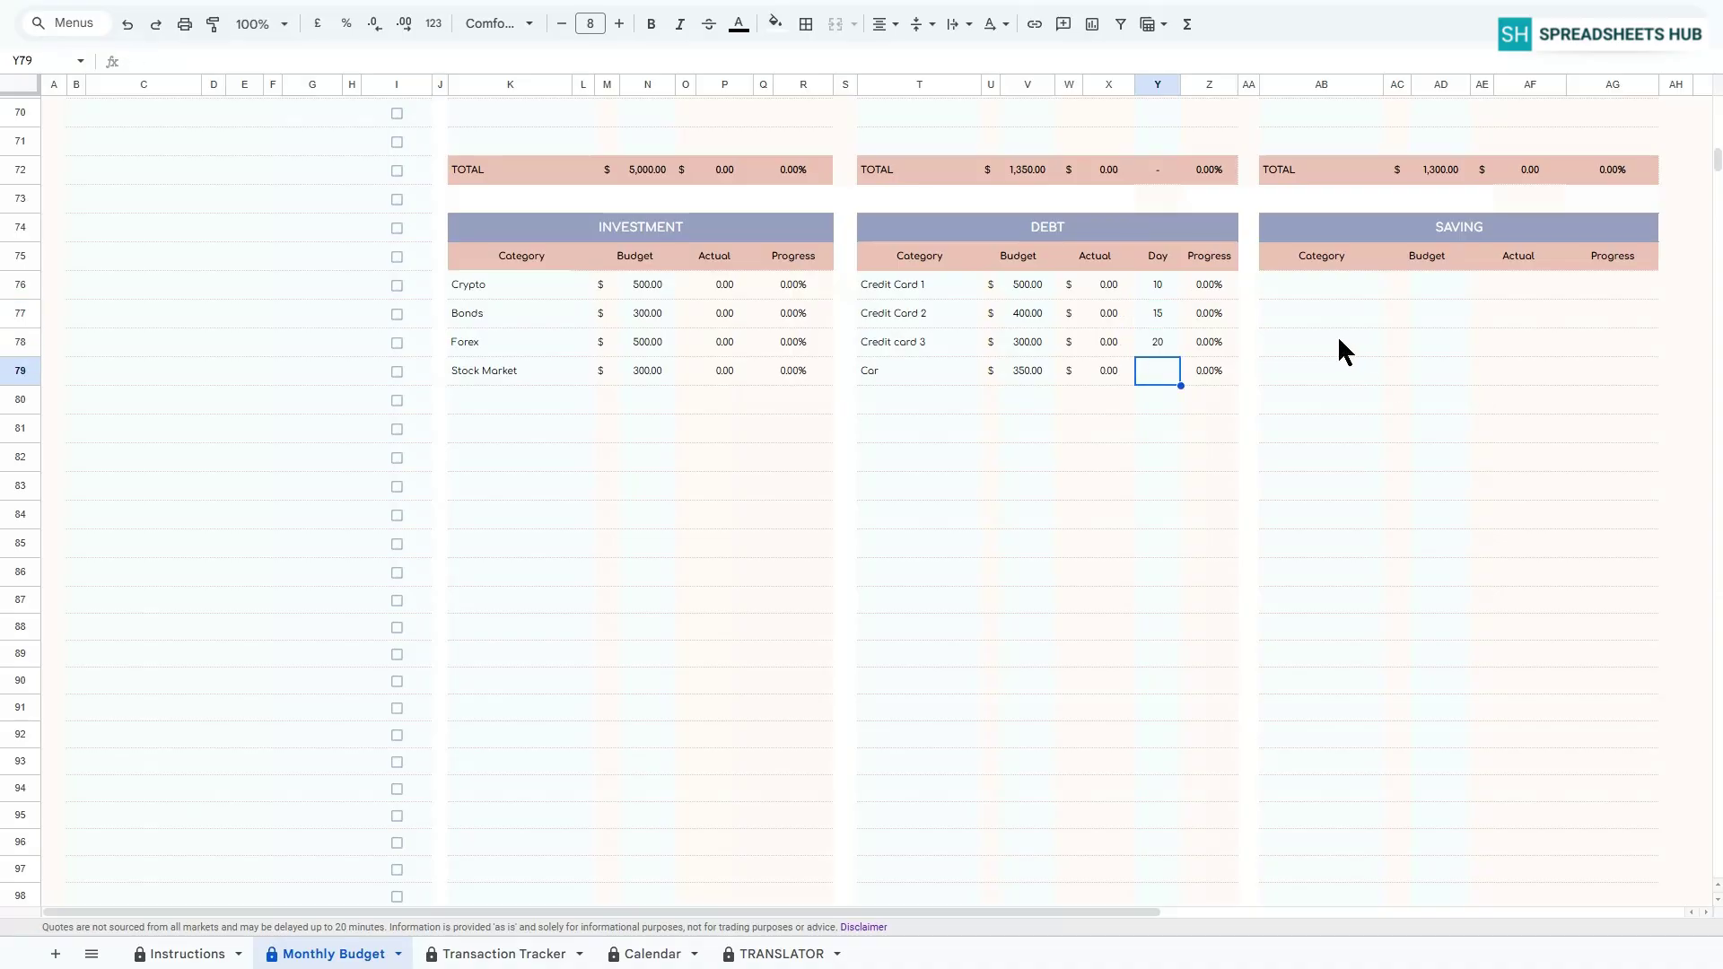
type("5")
key("Return")
Enter Holidays, Car Fund, Health Fund and Business Saving as the categories in the Saving table.
left_click(1320, 285)
type("Holidays")
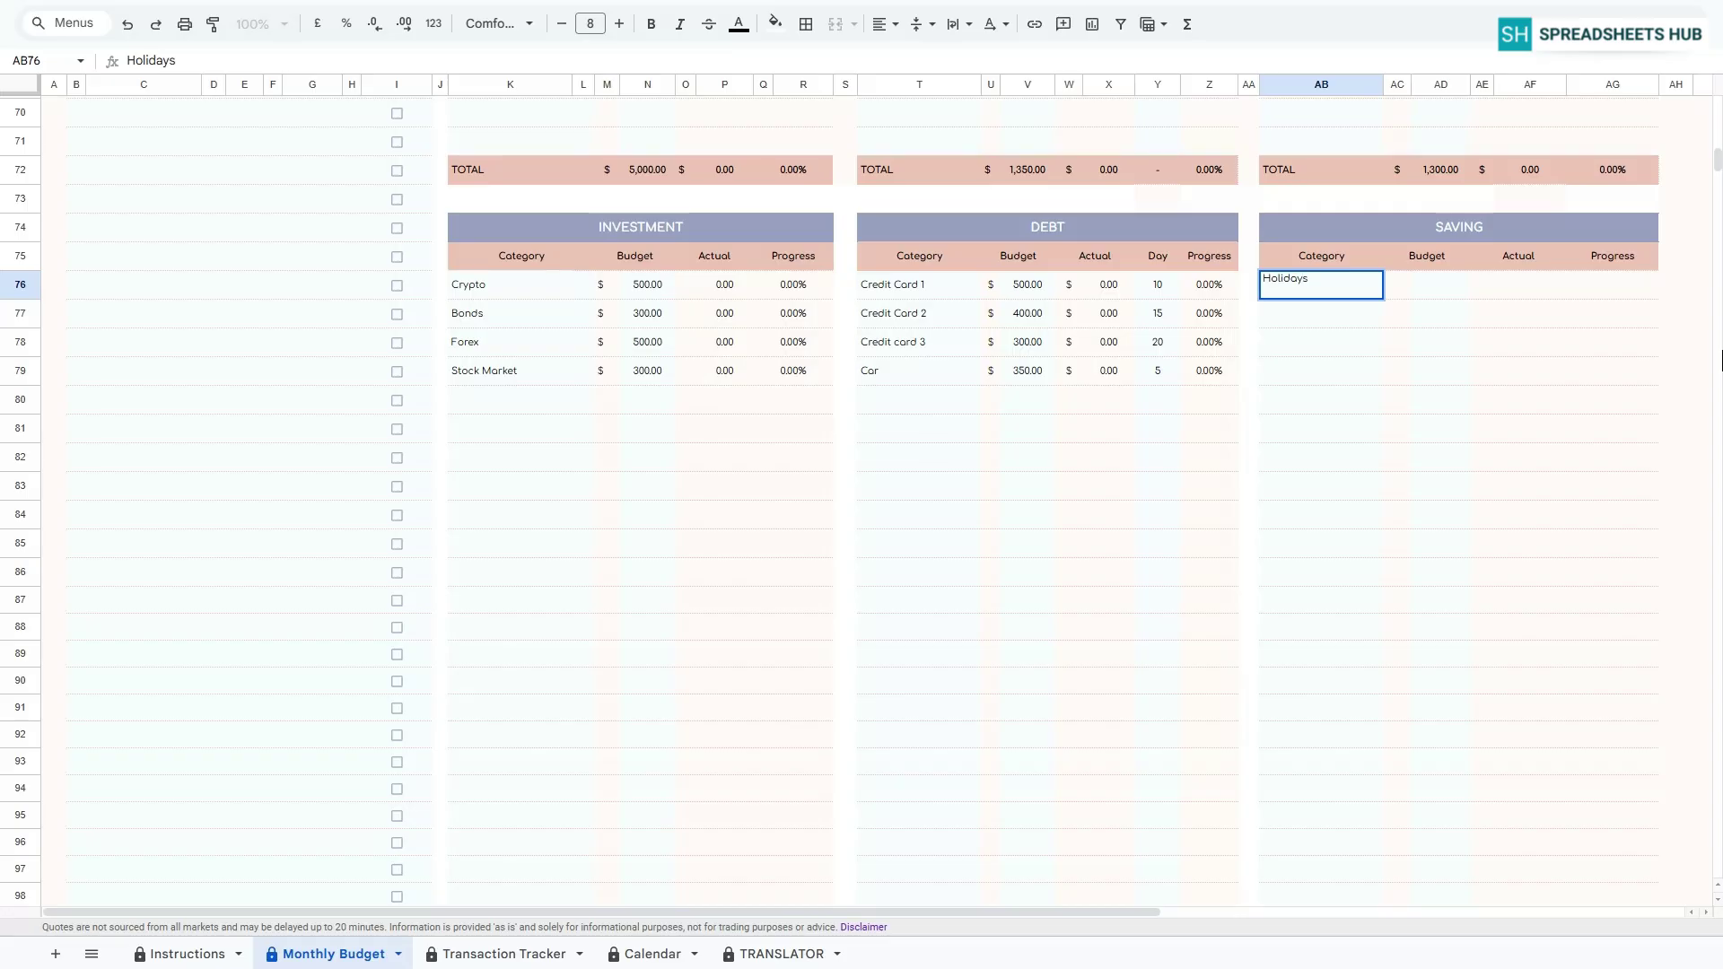
key("Return")
type("Car Fund")
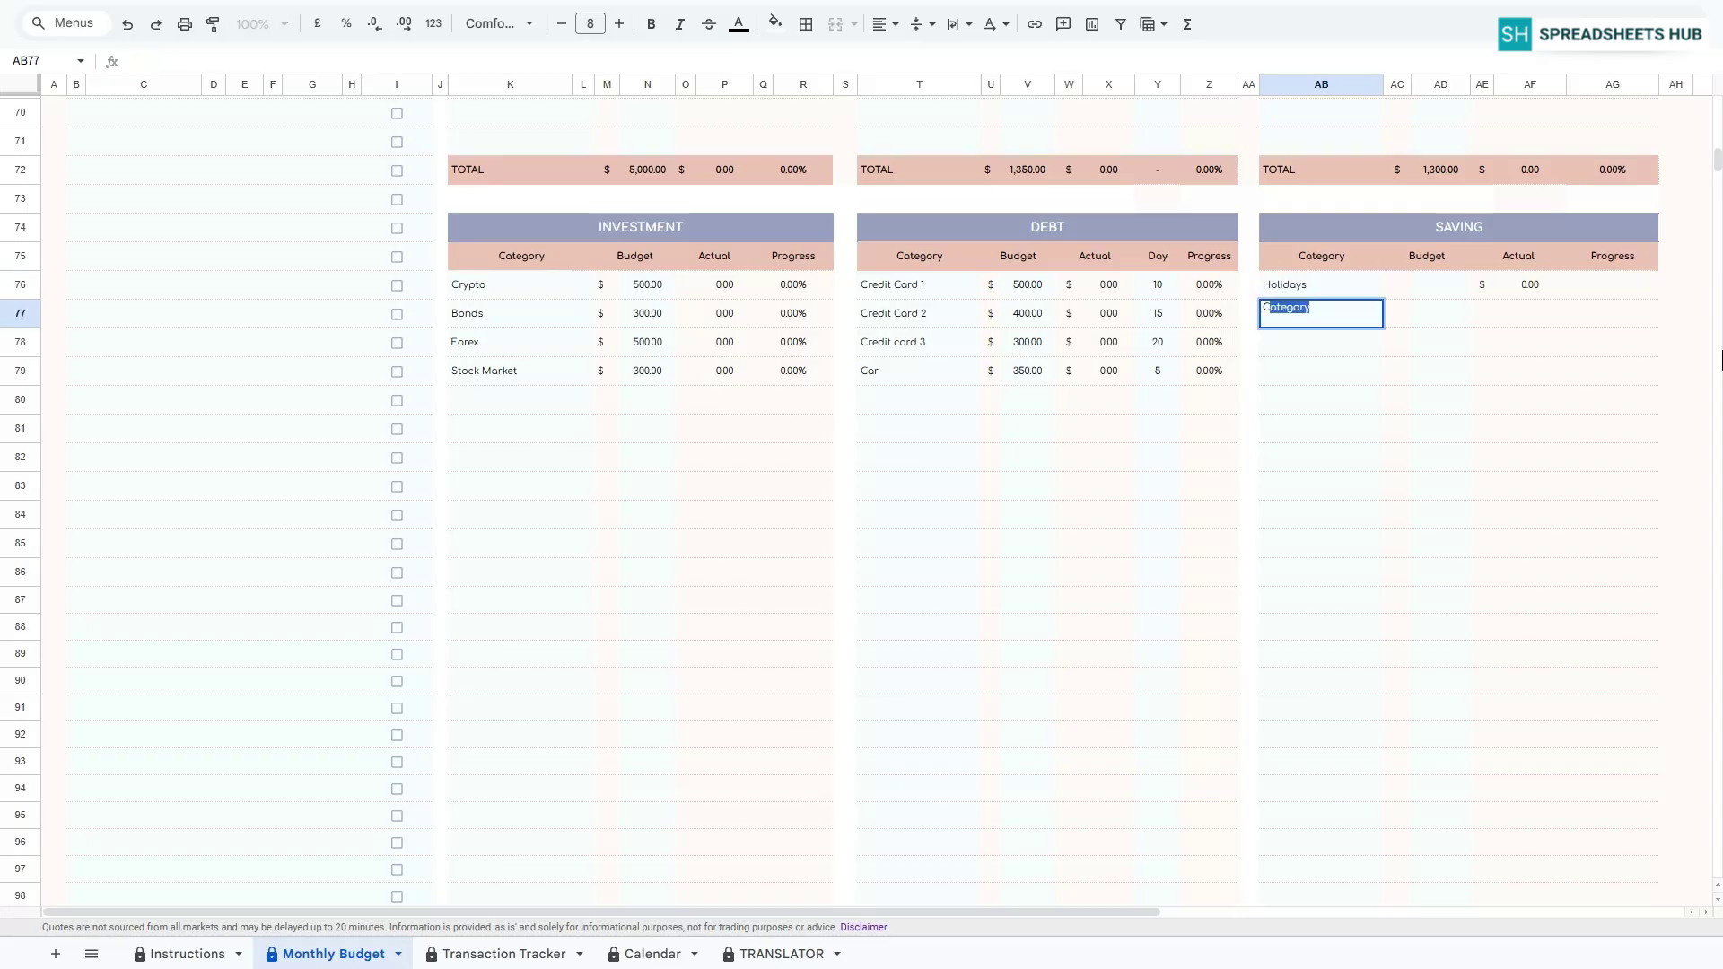
key("Return")
type("Health Fund")
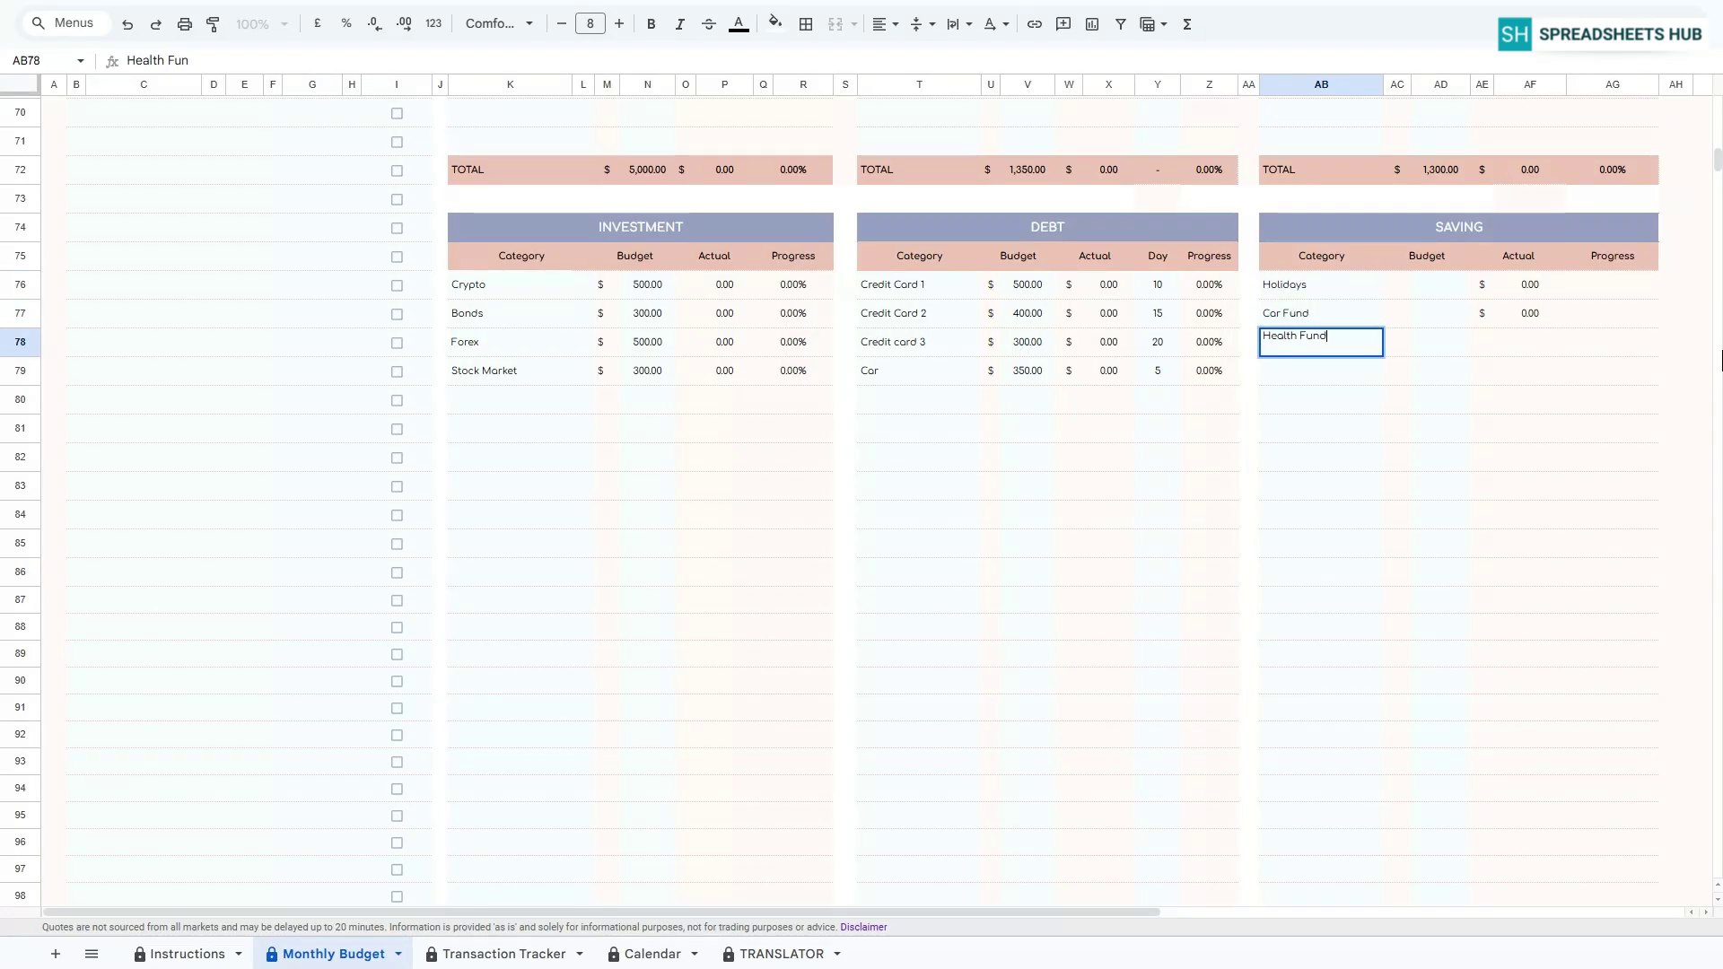
key("Return")
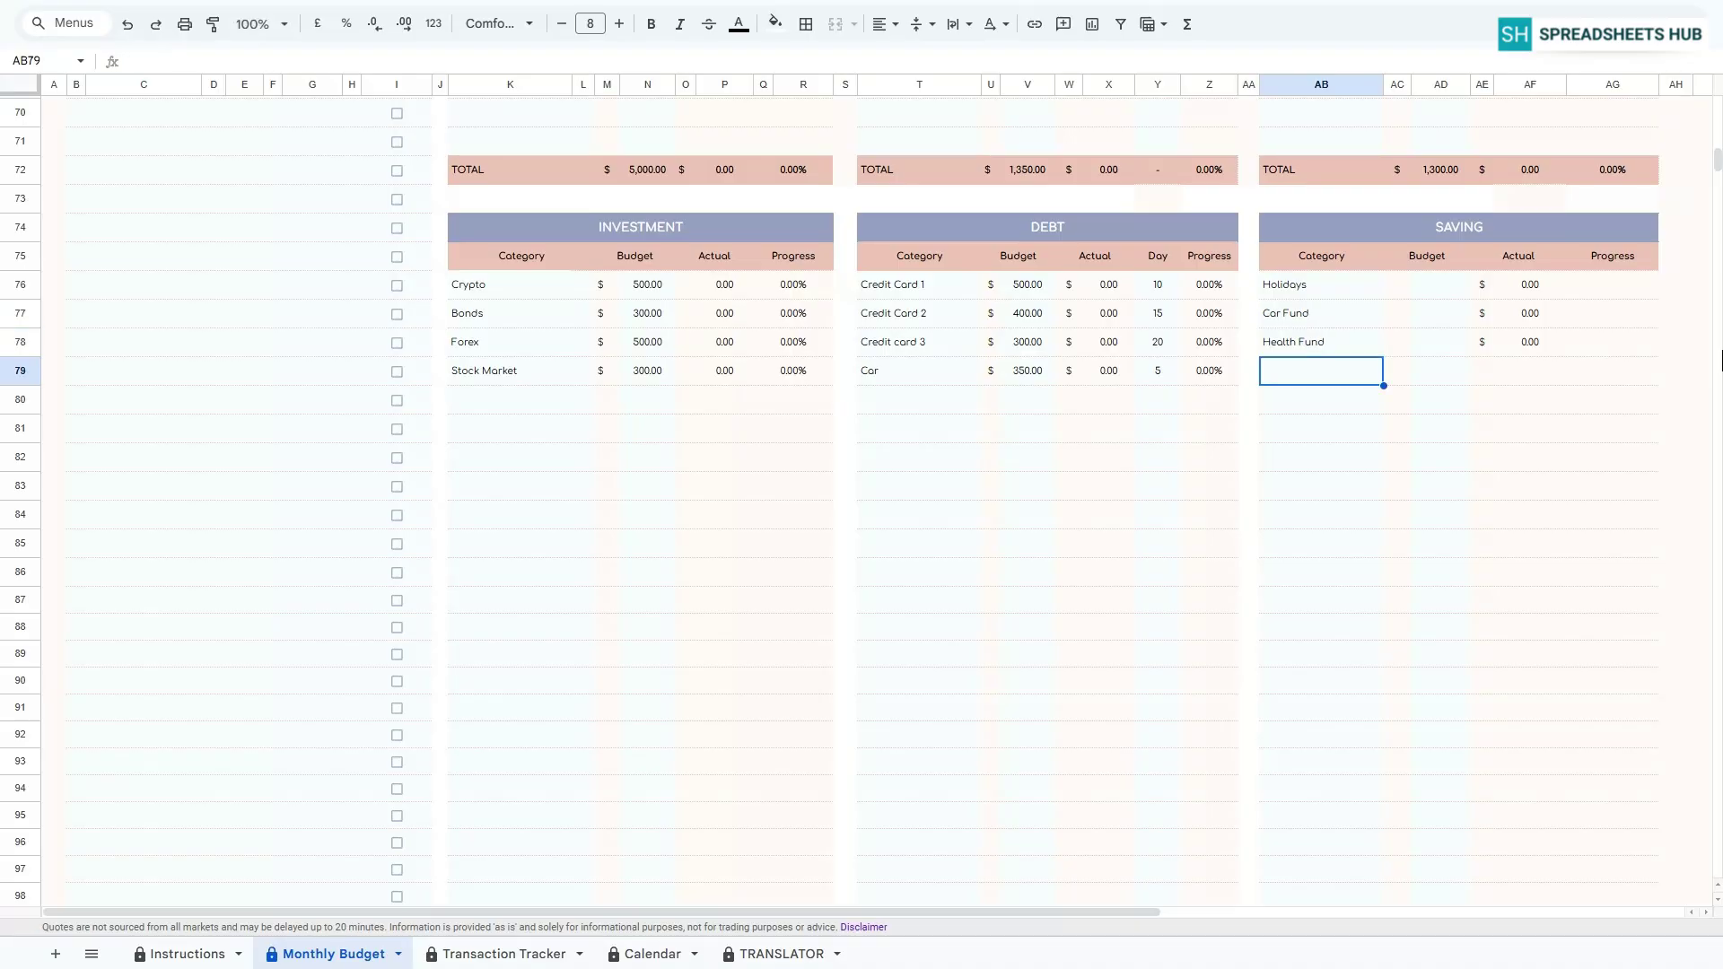
type("Busine")
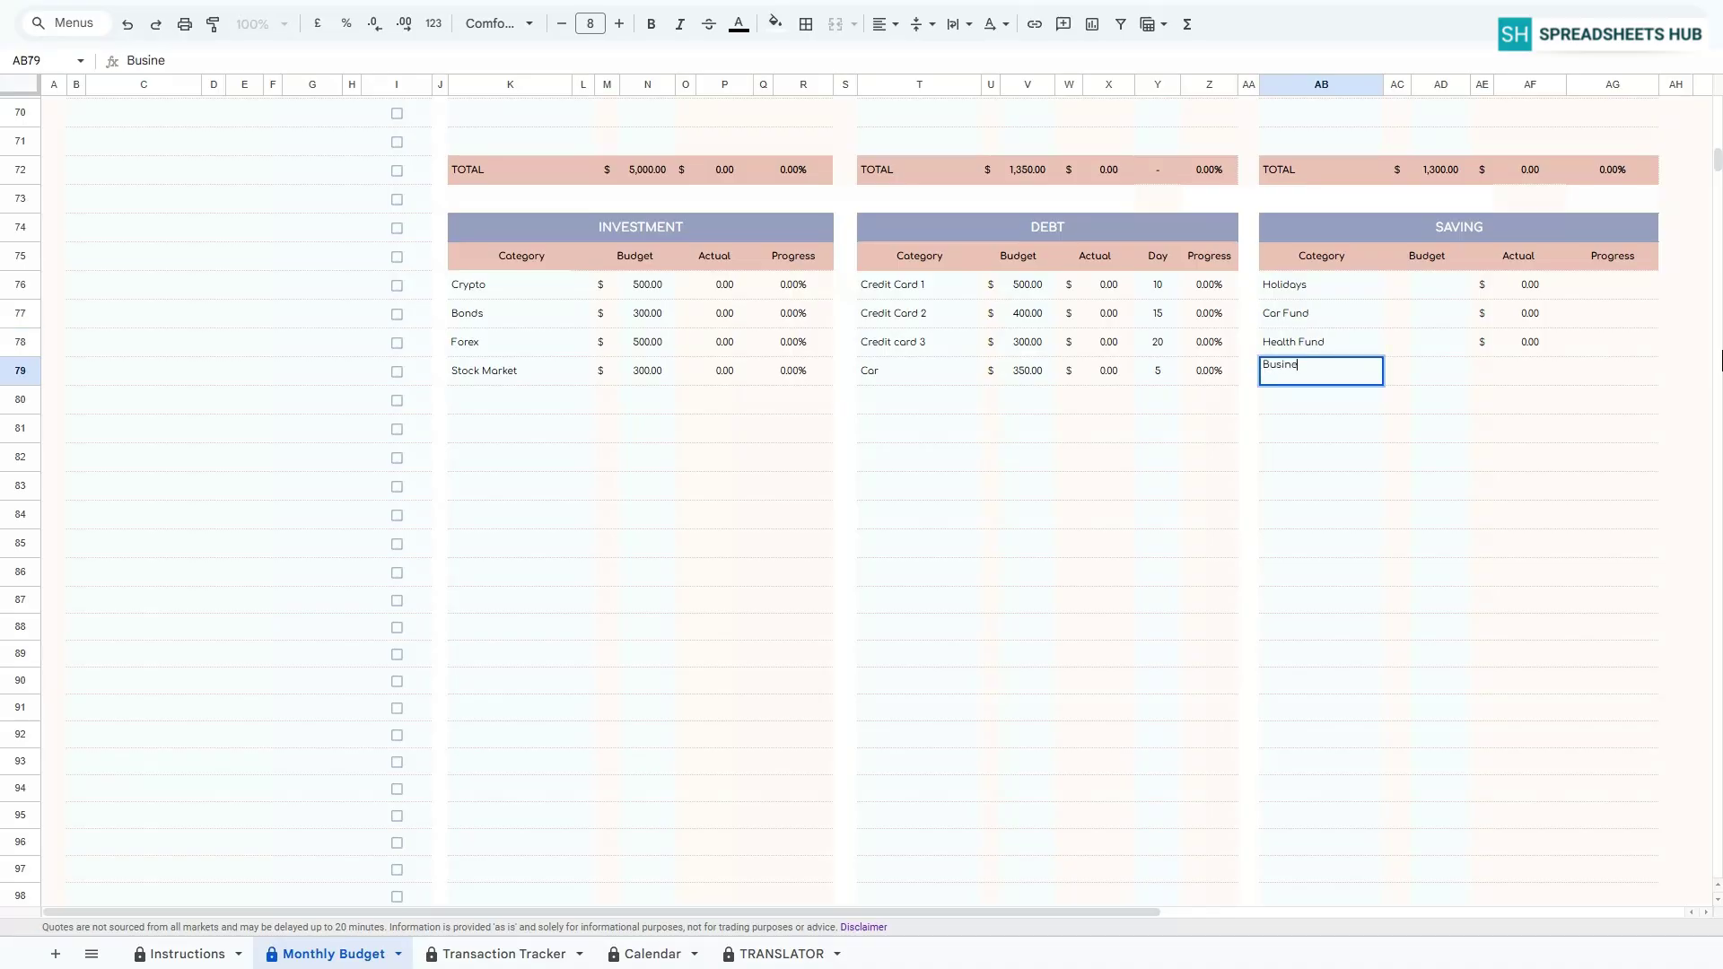
type("ss Saving")
key("Return")
Set the Saving budgets to 400 for Holidays, 200 for Car Fund, 200 for Health Fund and 400 for Business Saving.
key("Up")
key("Up")
key("Up")
key("Up")
key("Right")
type("400")
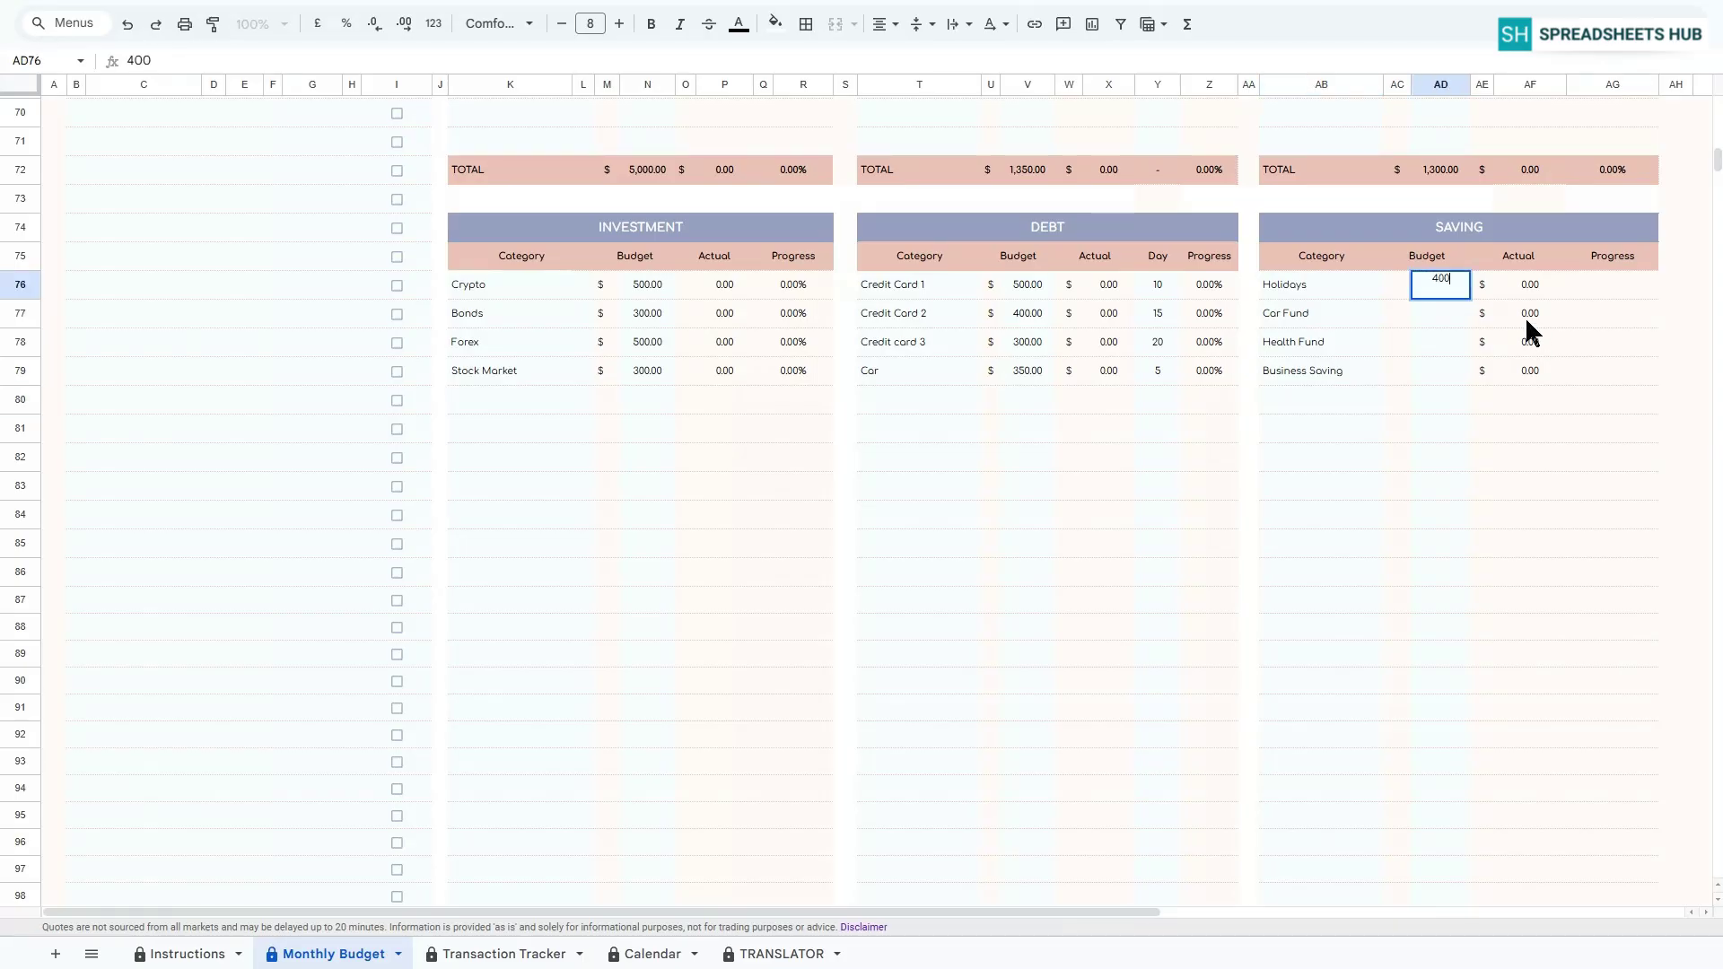
key("Return")
type("200")
key("Return")
type("200")
key("Return")
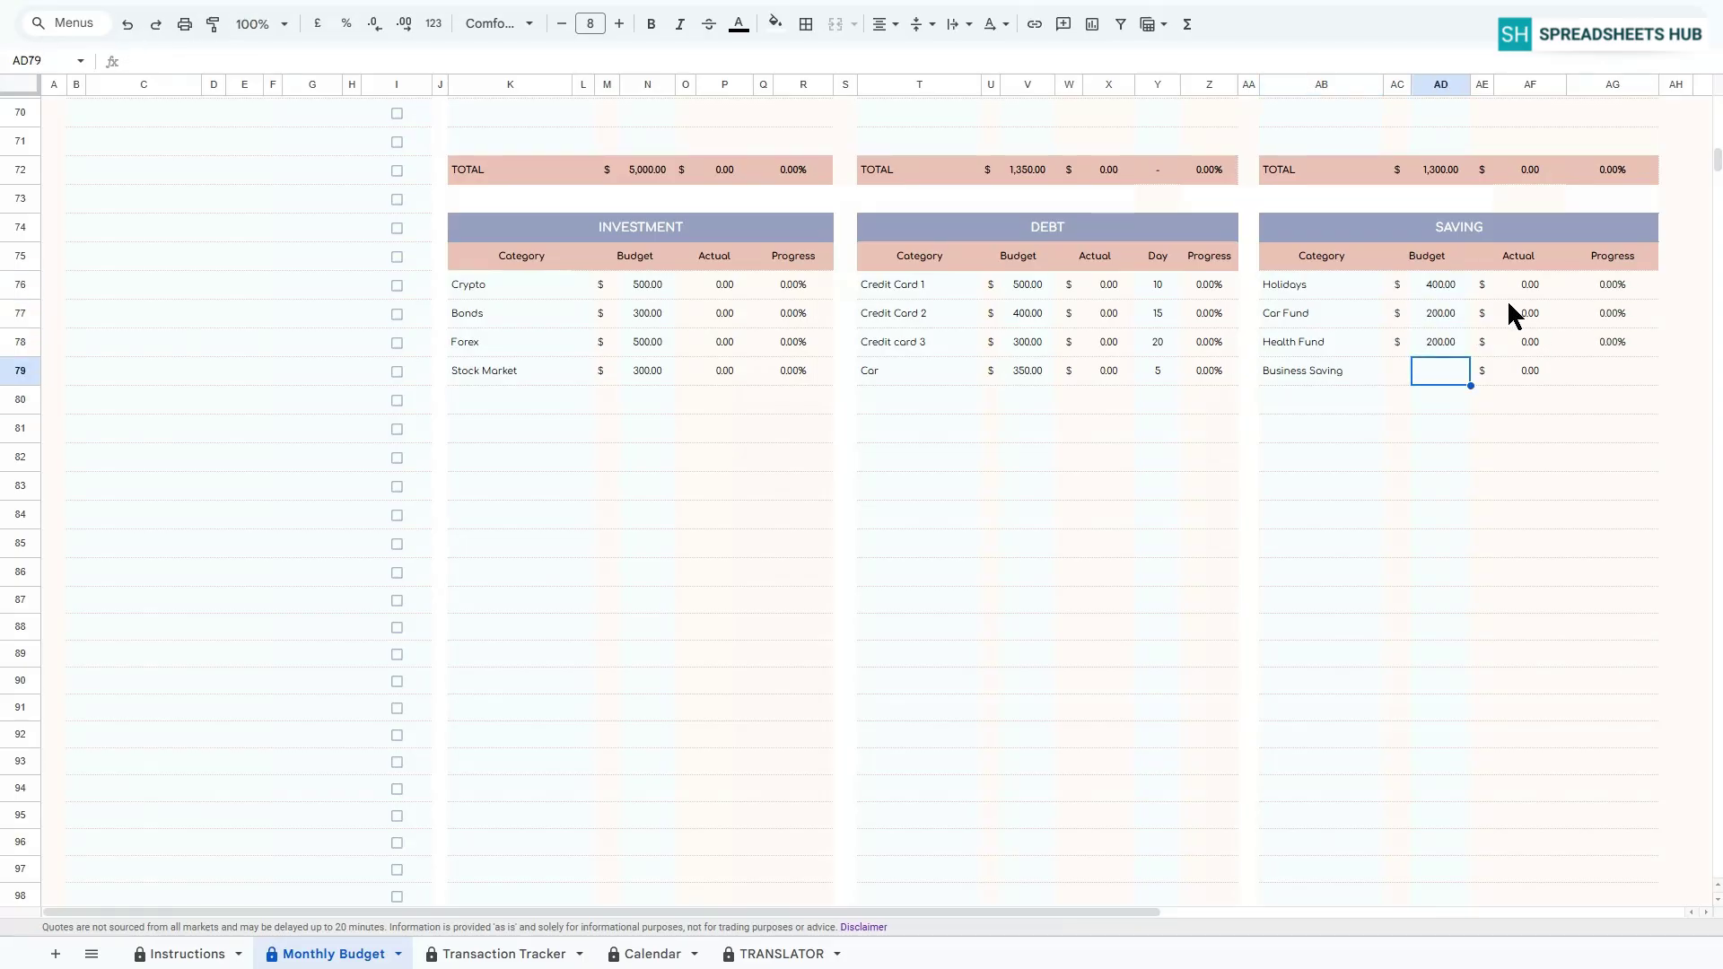
type("400")
key("Return")
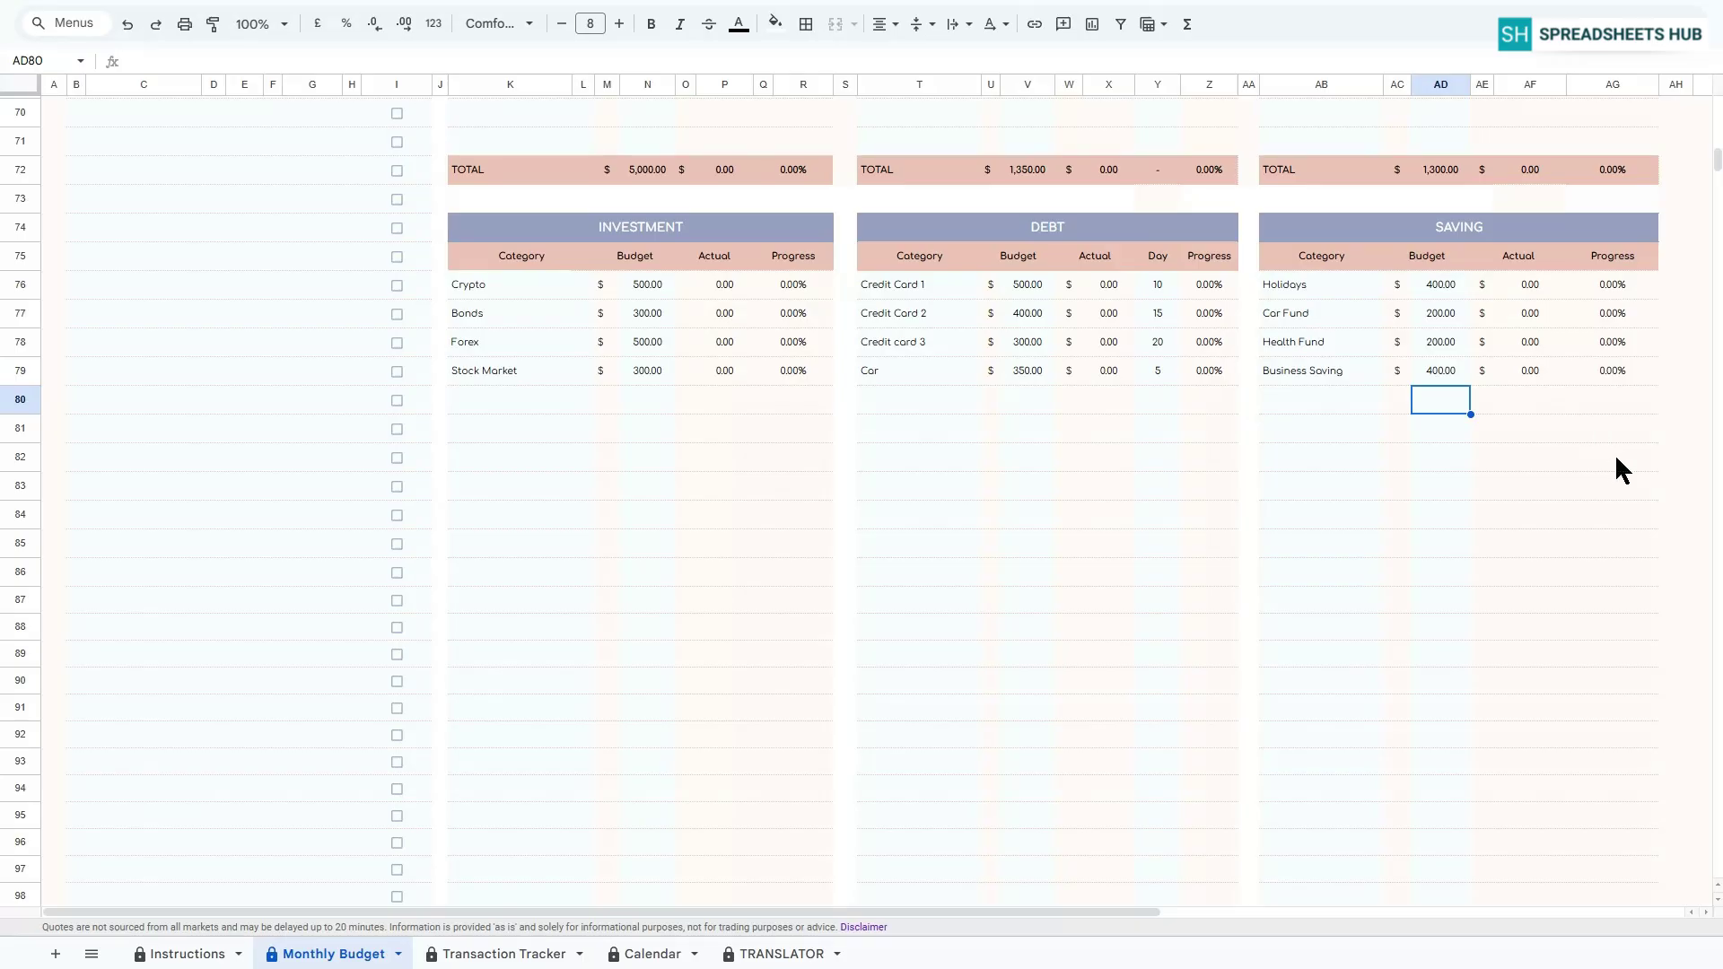
Edit the Salary 1 Progress formula in the Income table so its value-if-false is 0, accepting the protected-cell edit.
scroll(1614, 454, "up", 20)
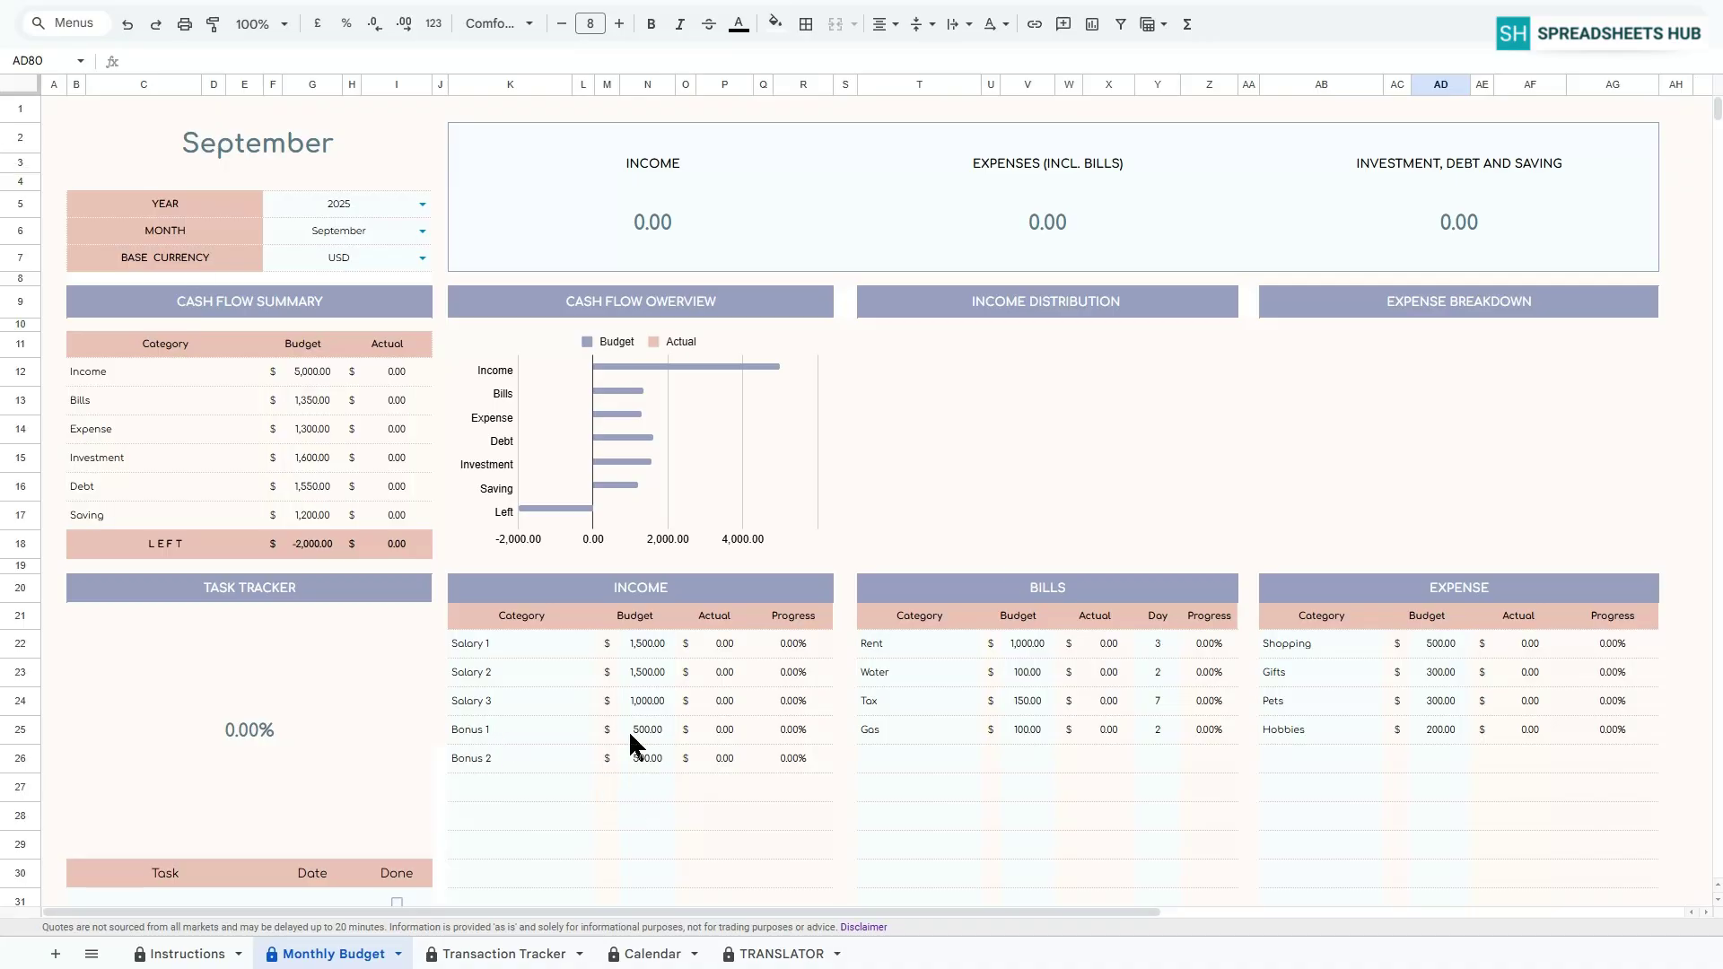
left_click(788, 706)
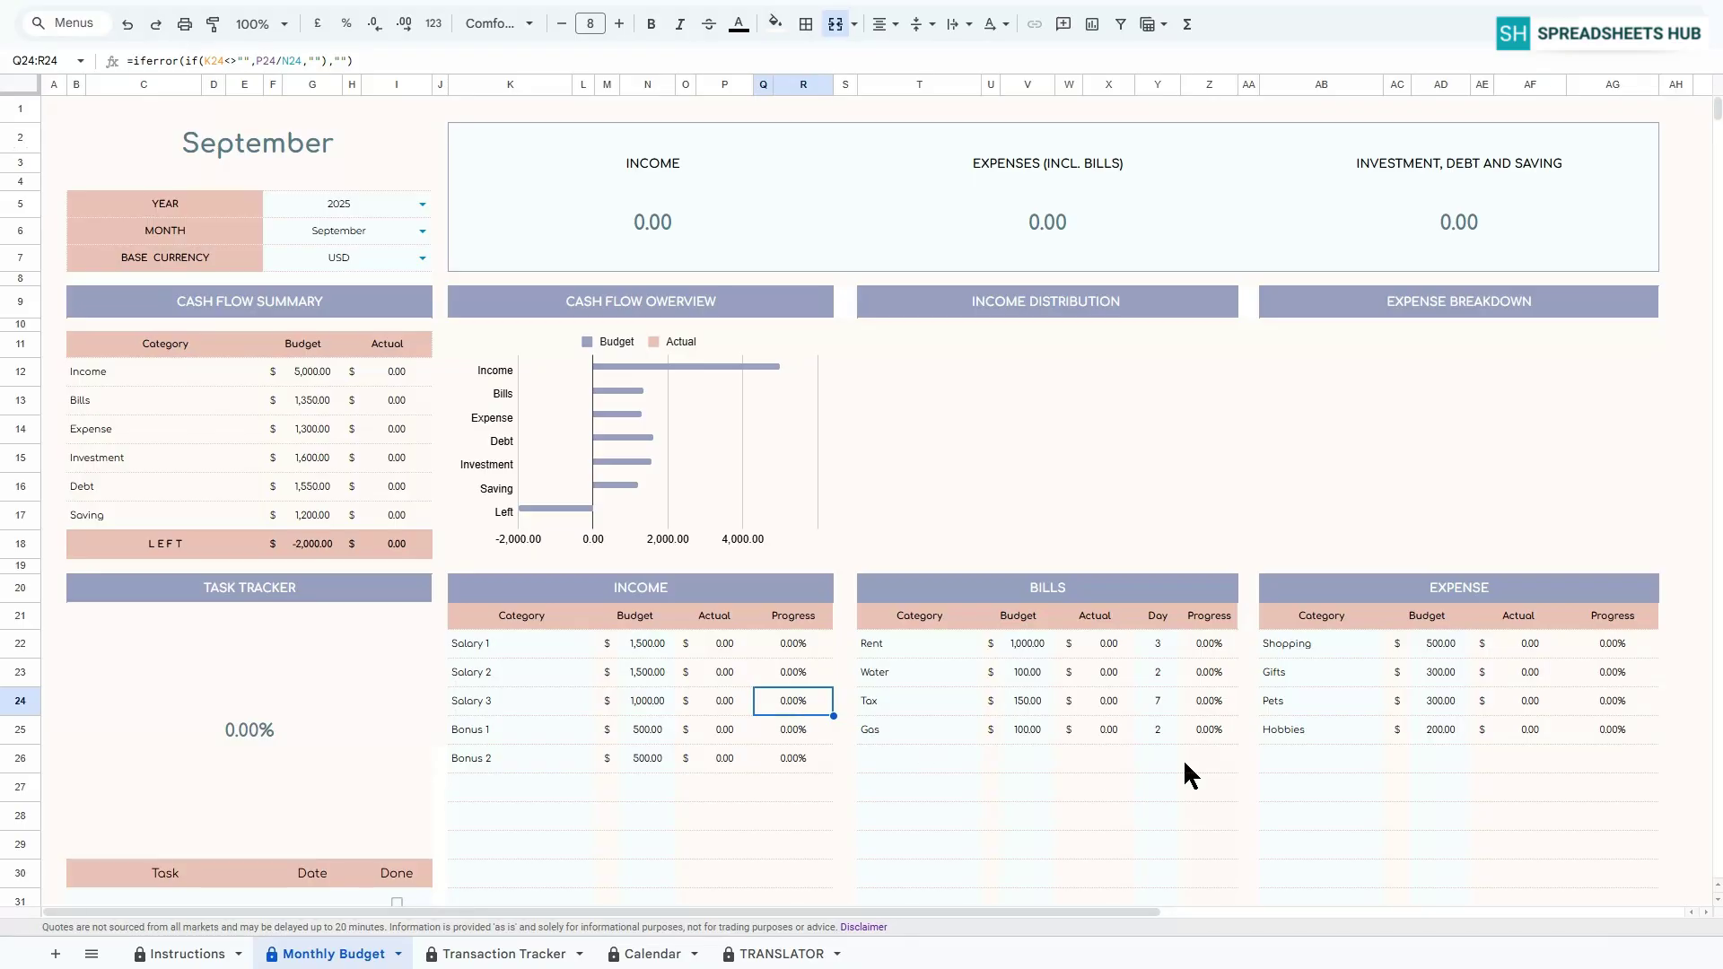
left_click(675, 597)
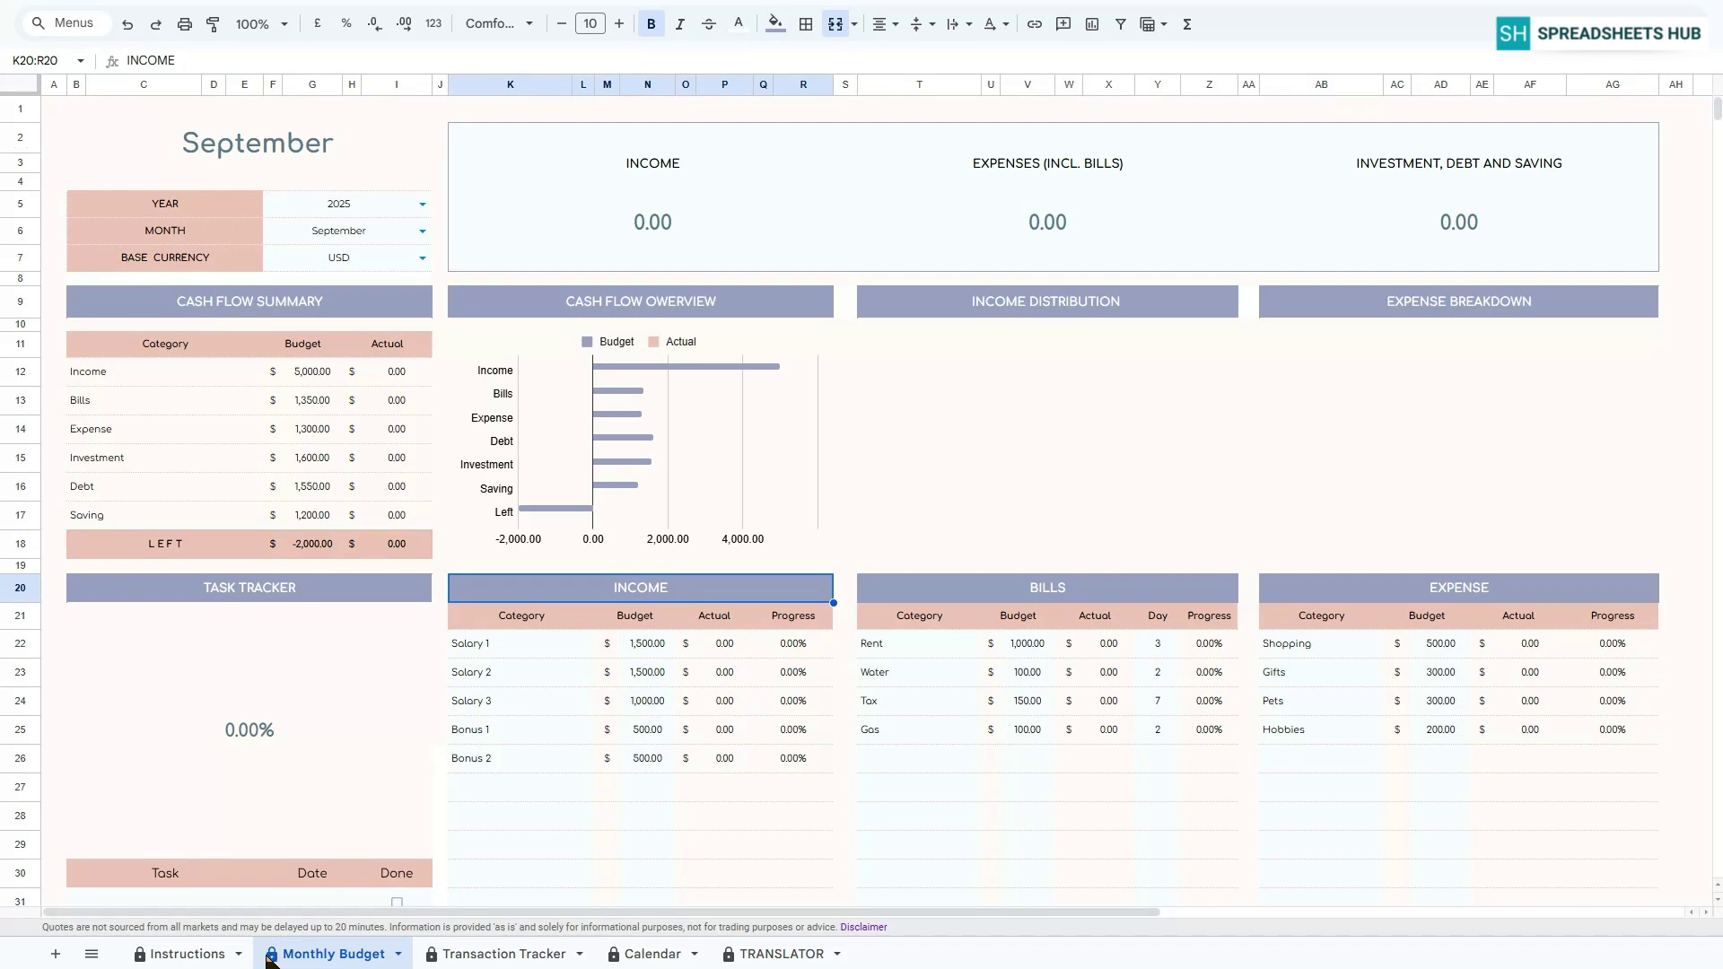
left_click(794, 644)
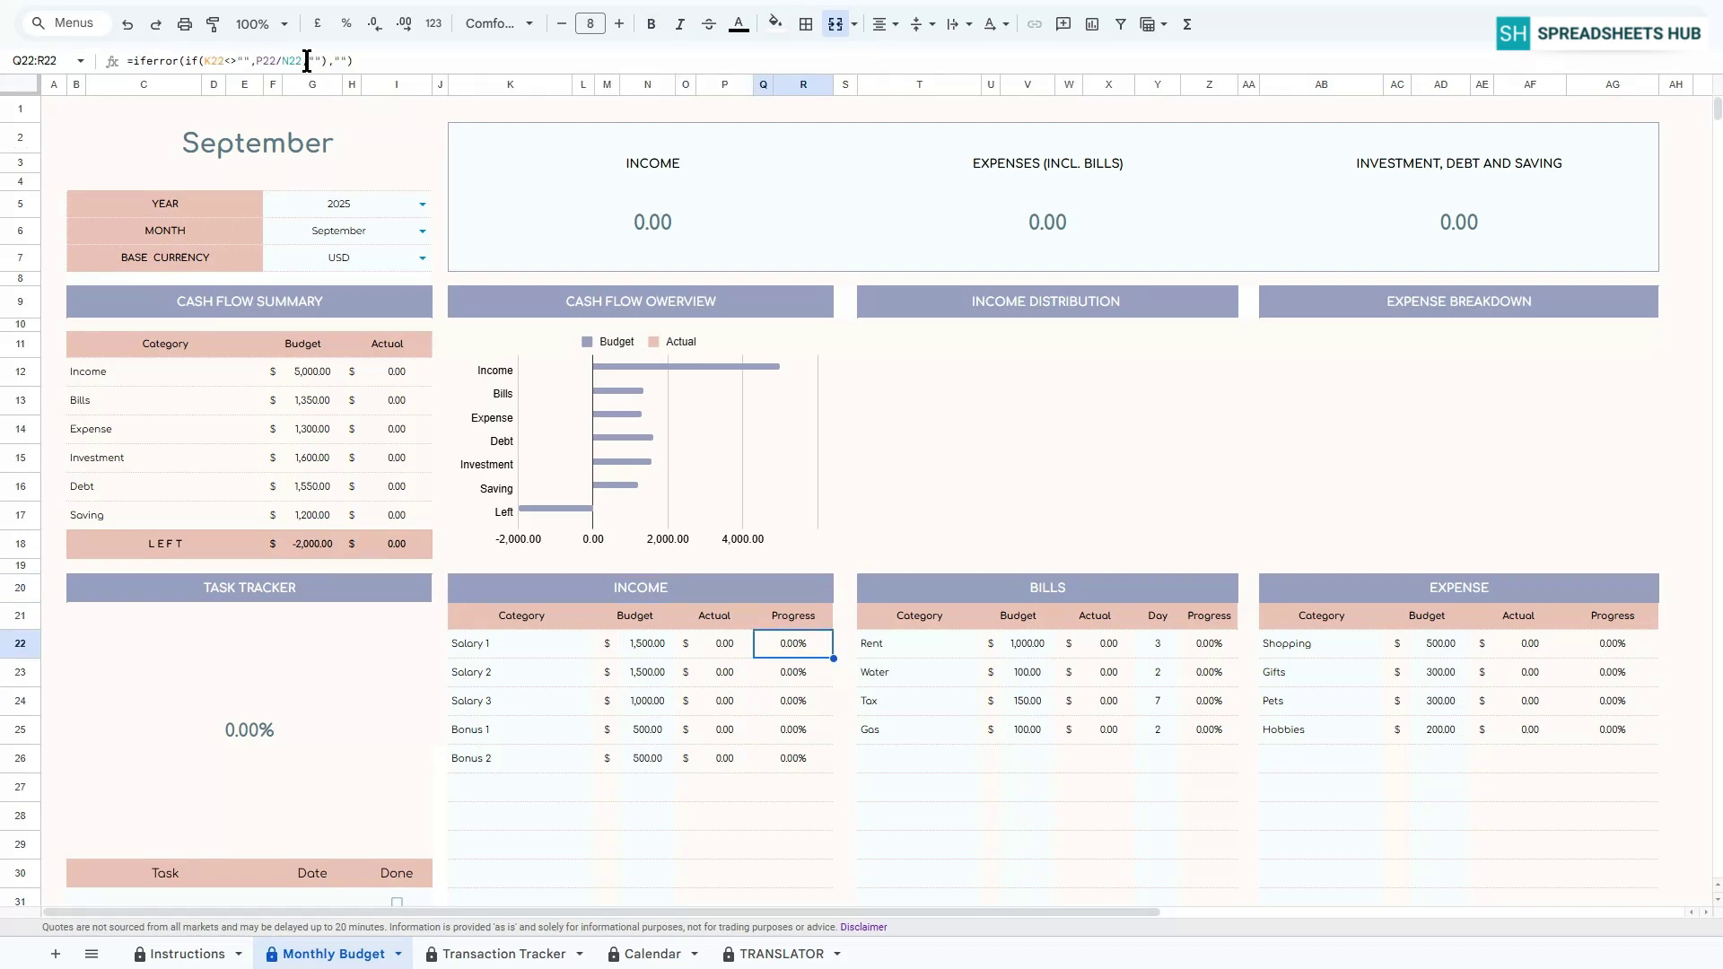
left_click_drag(307, 61, 319, 61)
type("0")
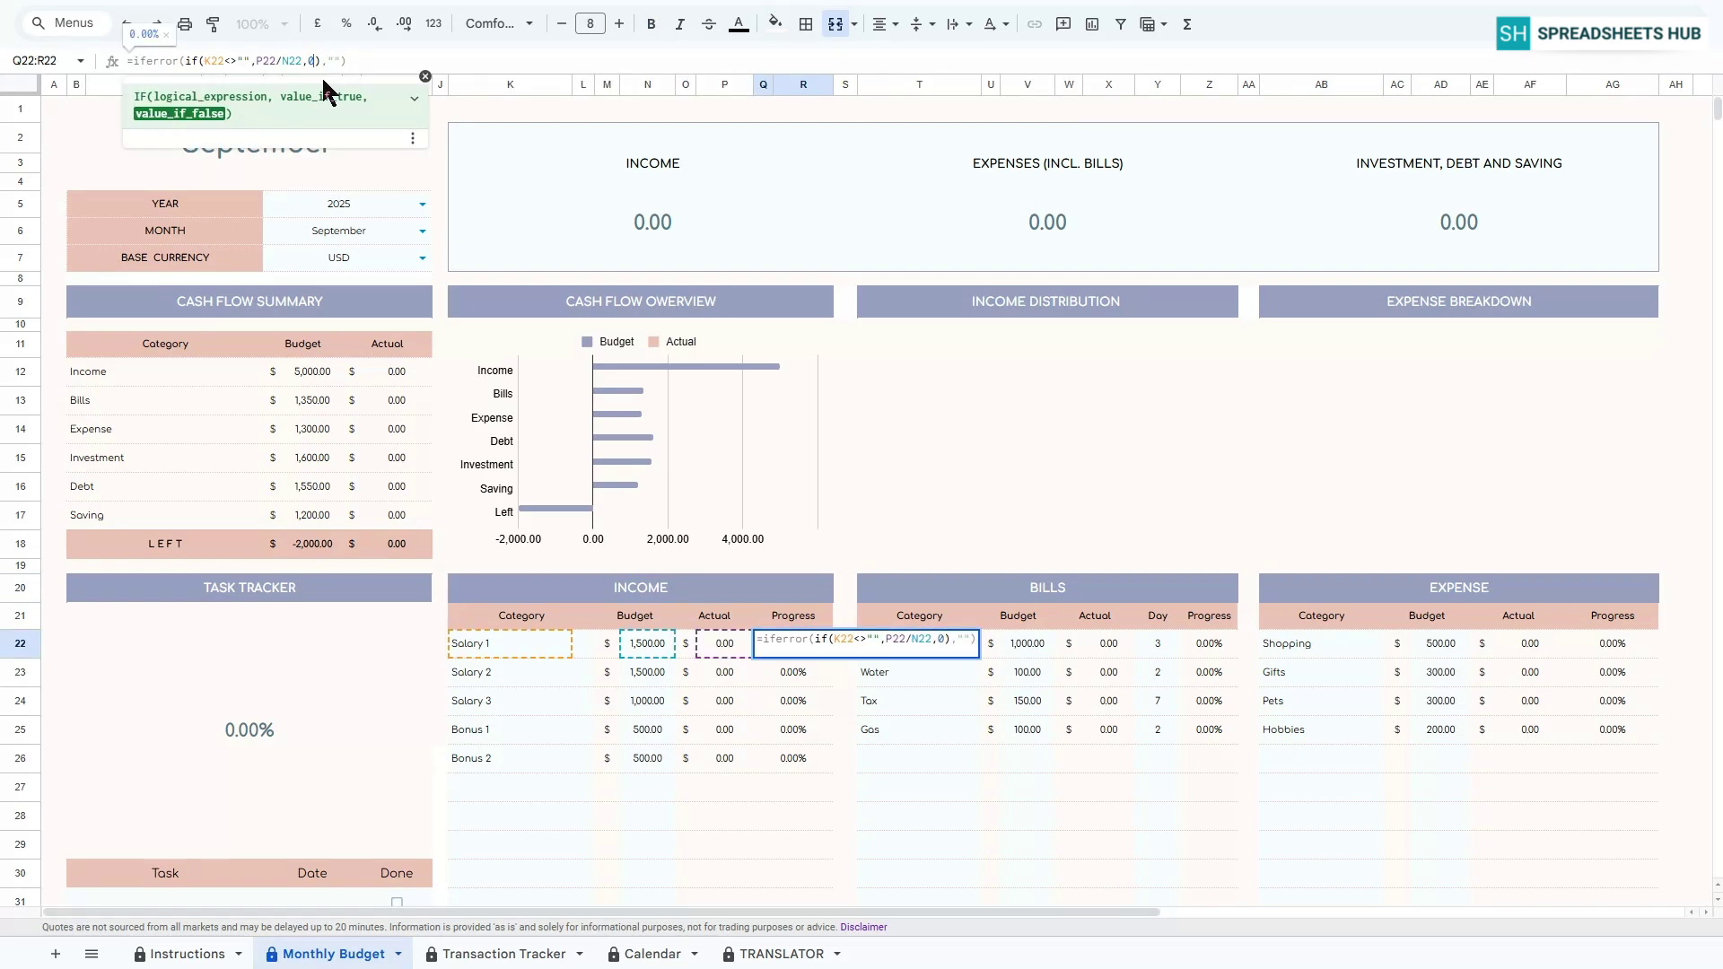
key("Return")
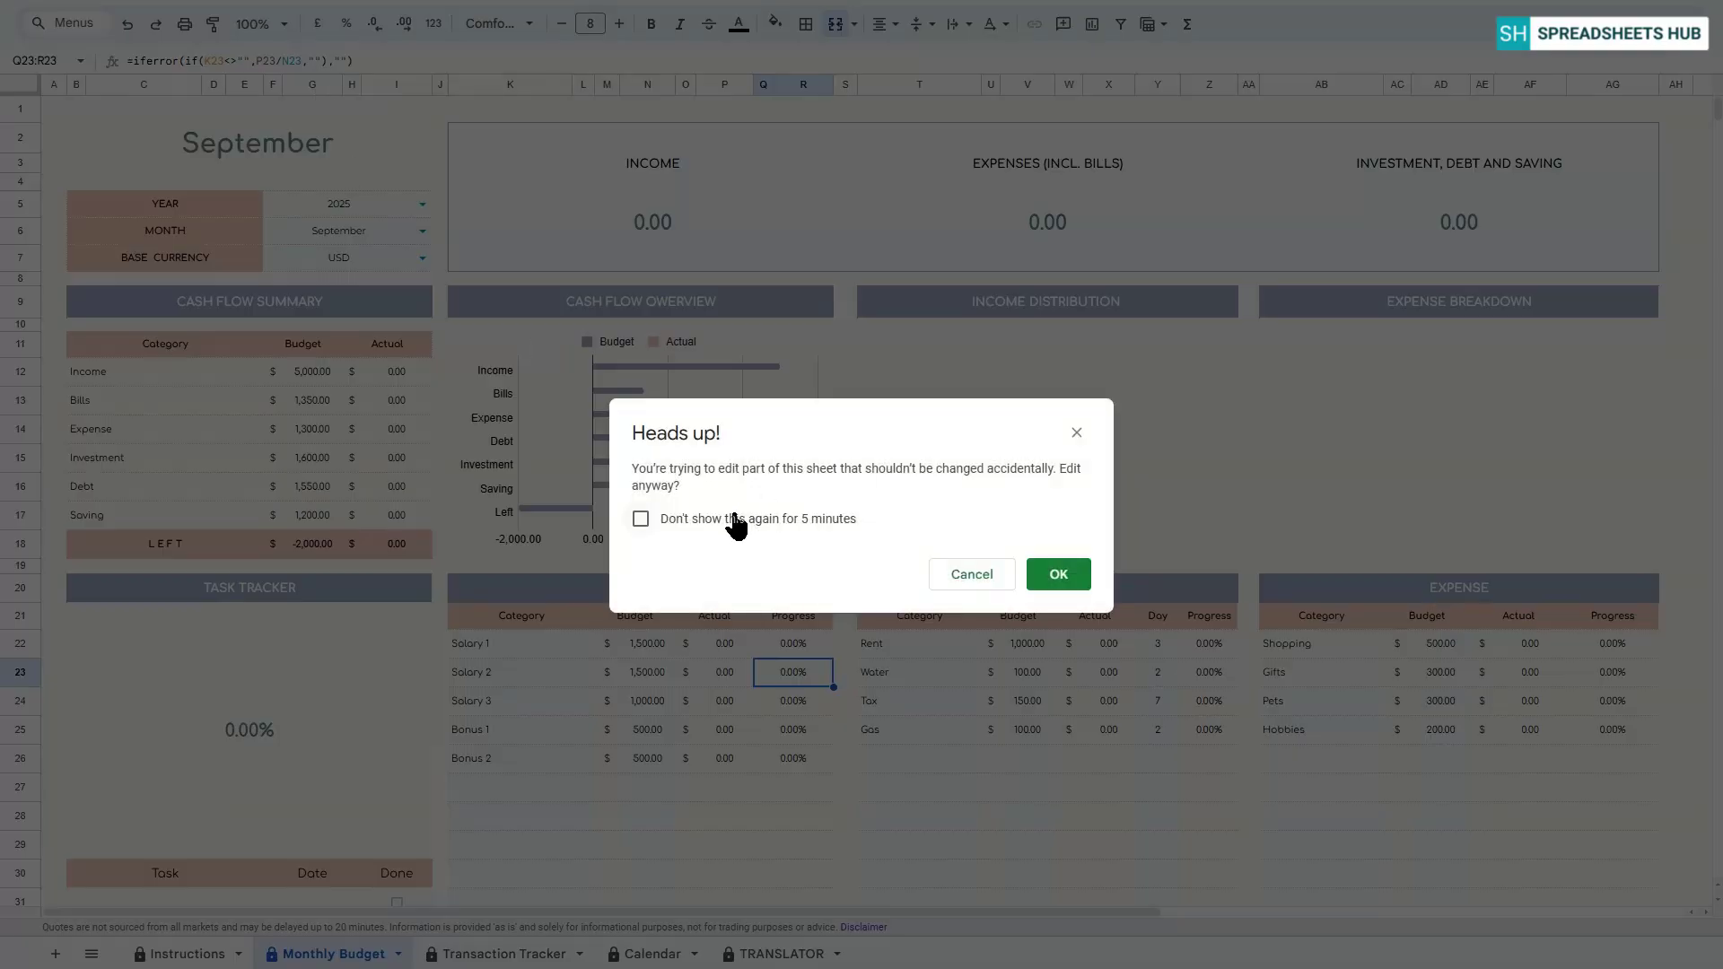
left_click(1052, 580)
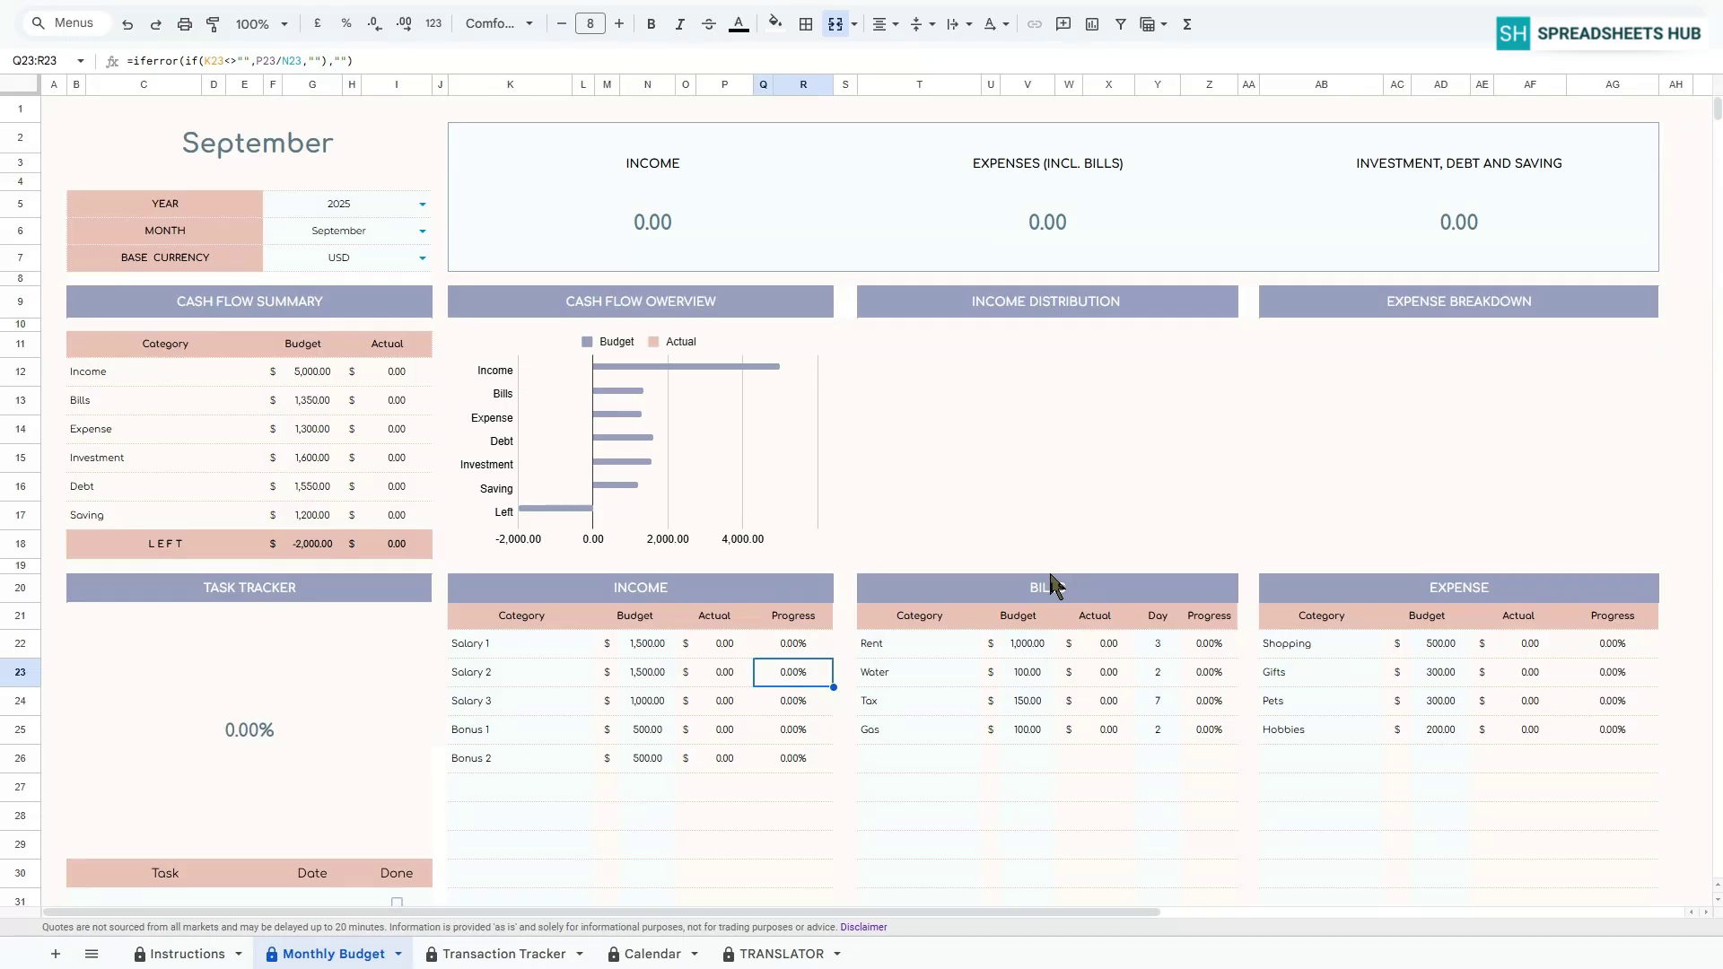
left_click(806, 646)
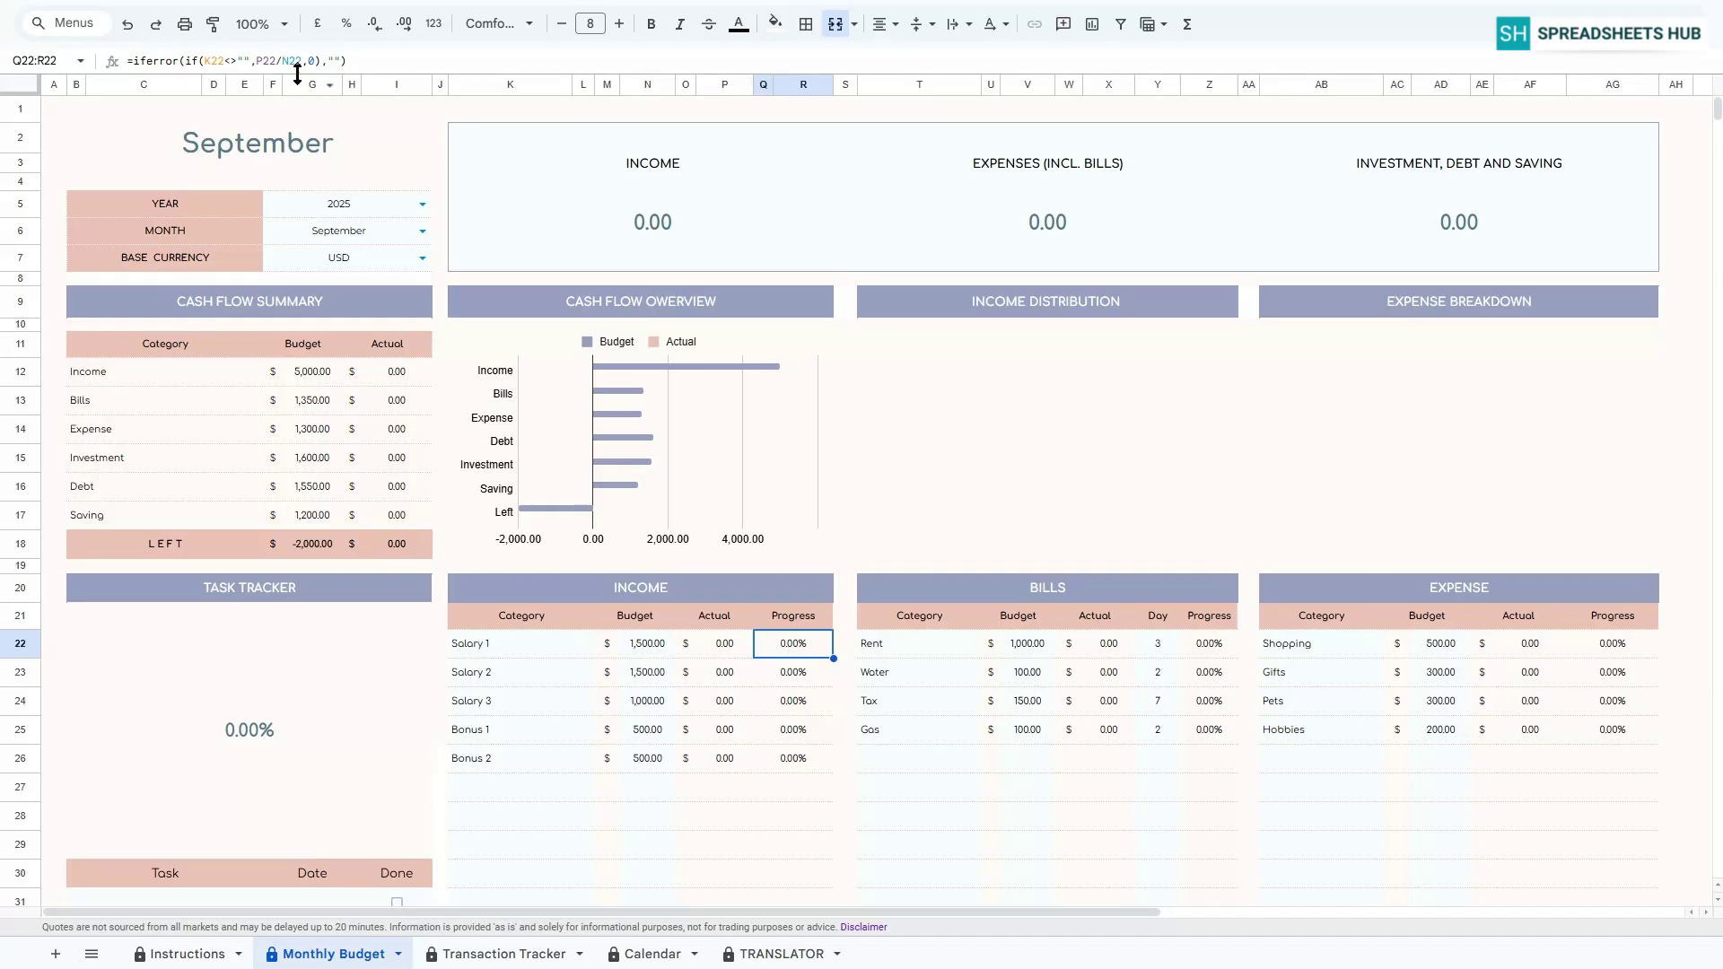
left_click(802, 672)
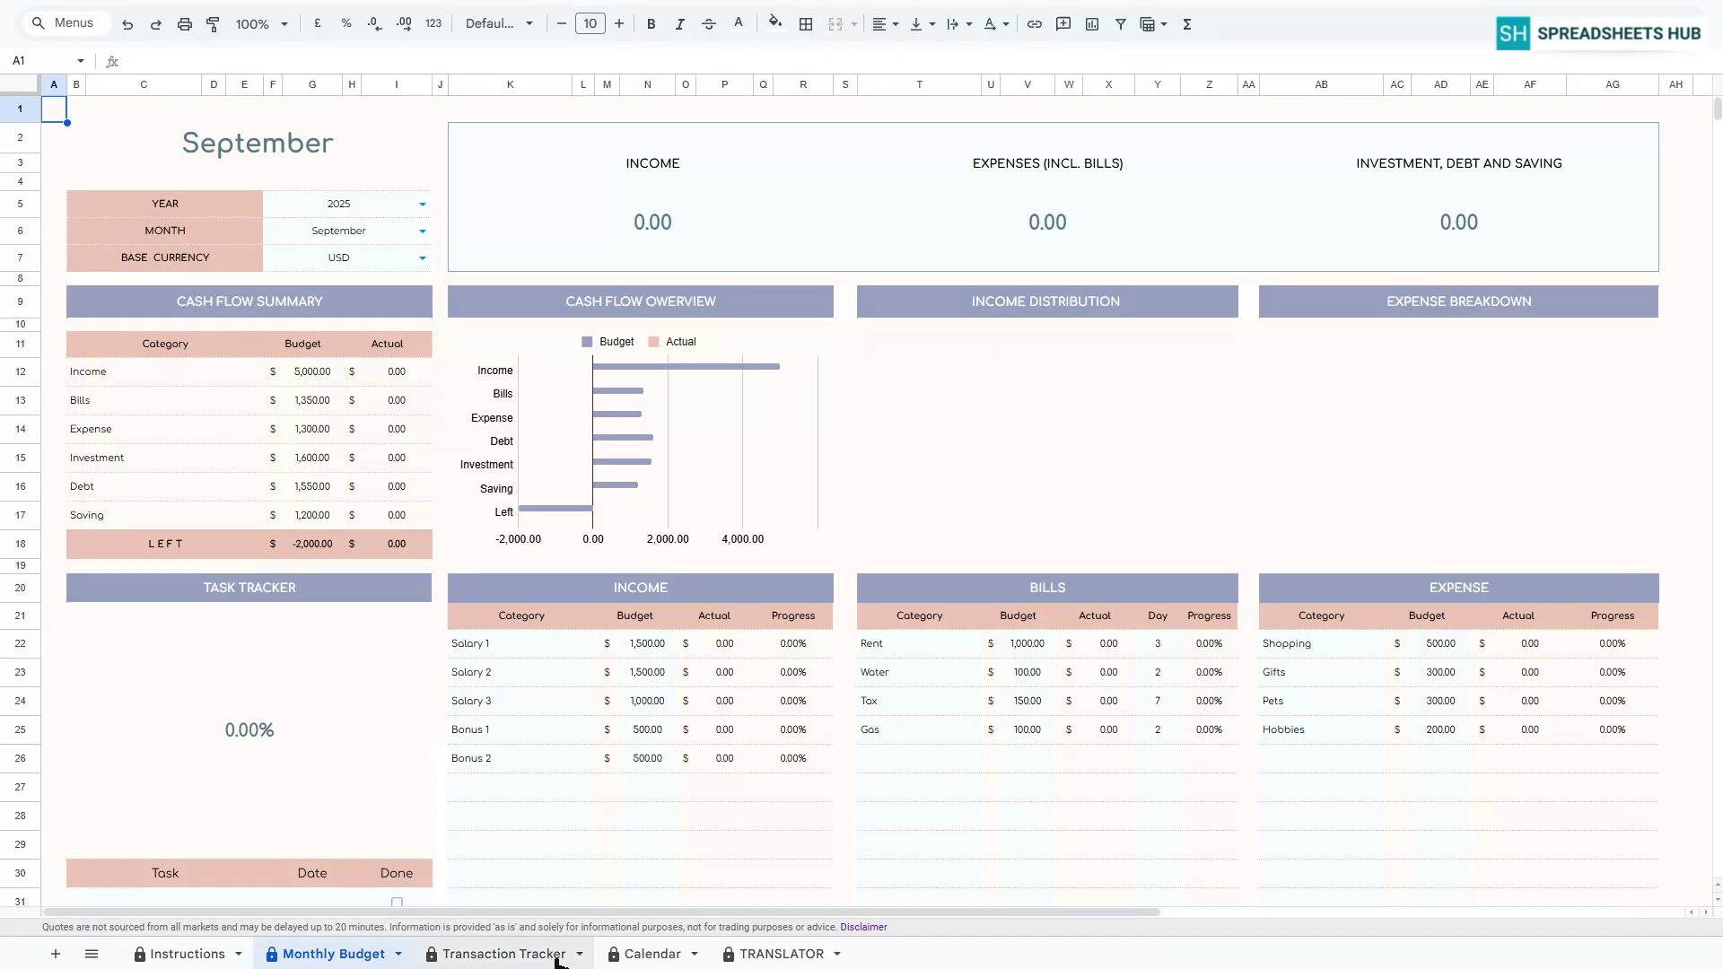
Open the Transaction Tracker sheet and examine the formula in the second Amount column's first row.
left_click(554, 956)
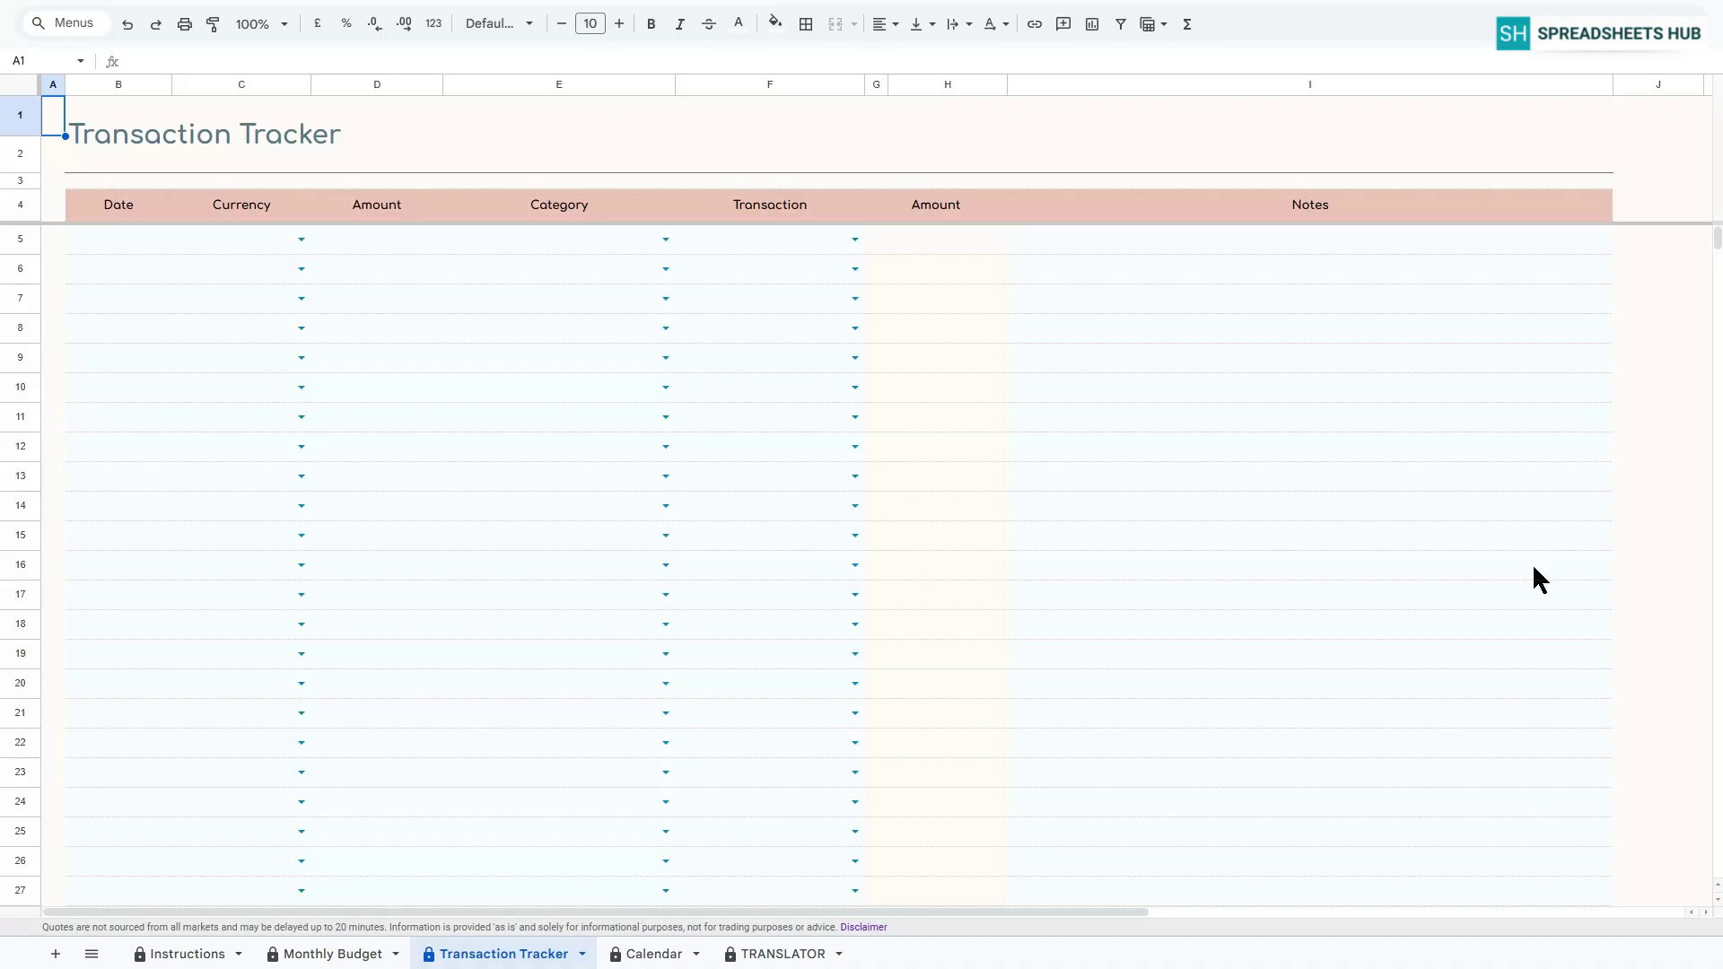
left_click(955, 212)
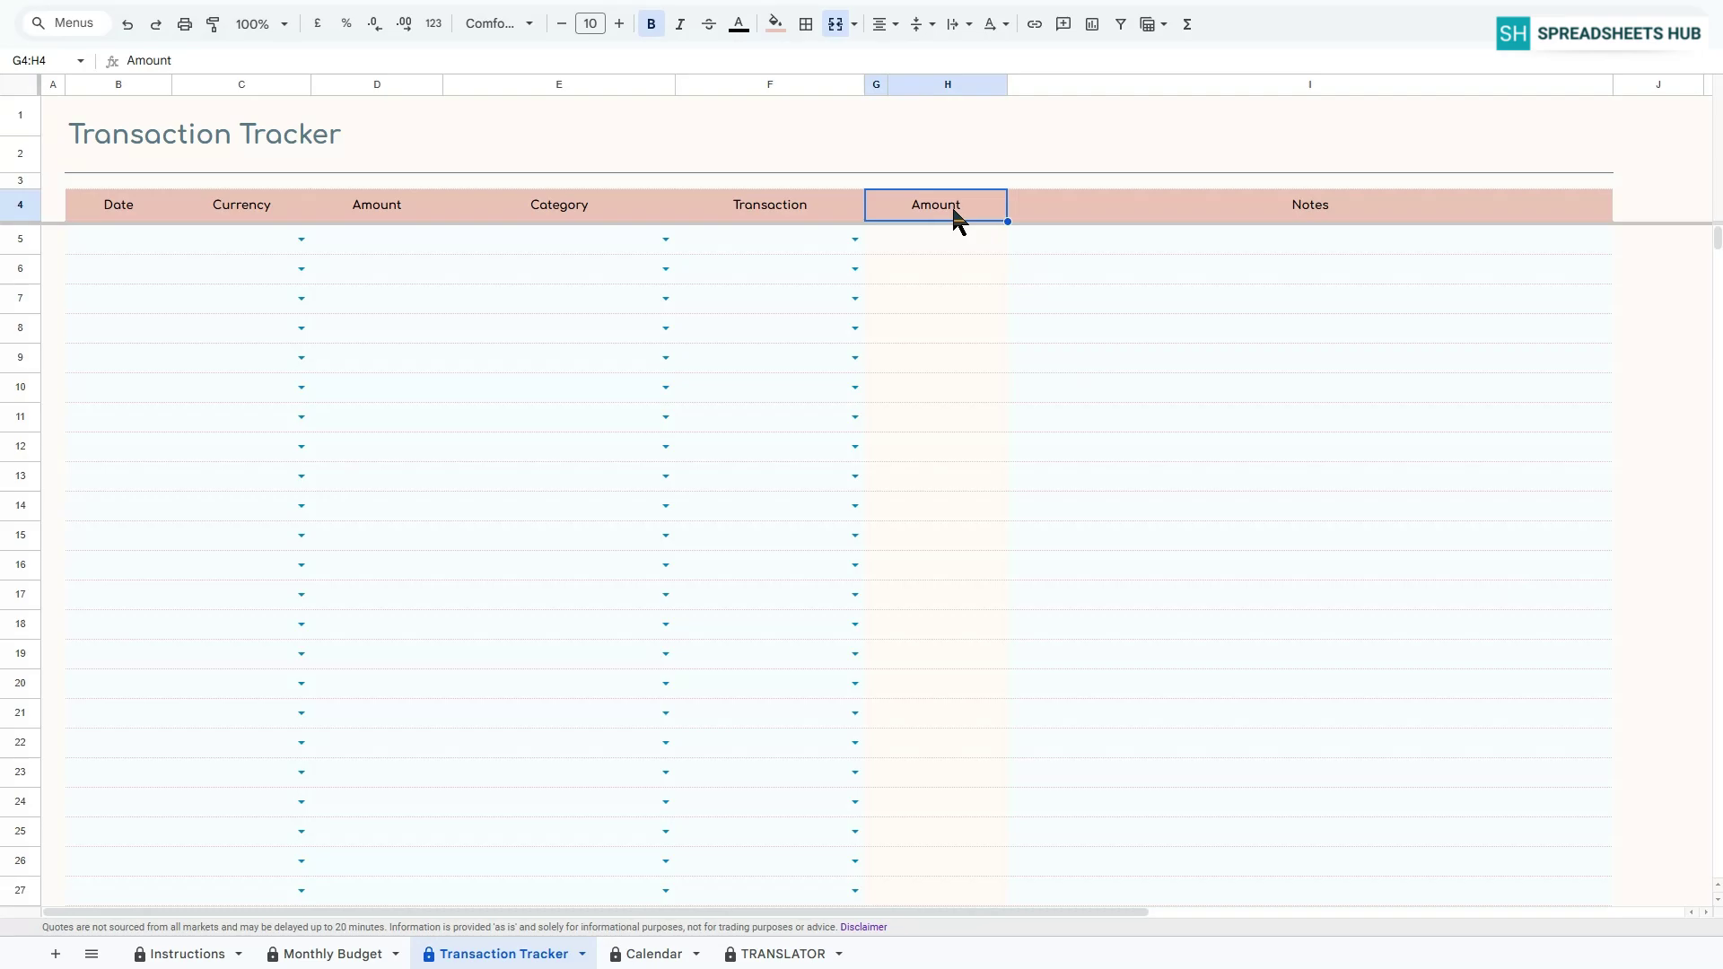
left_click(930, 237)
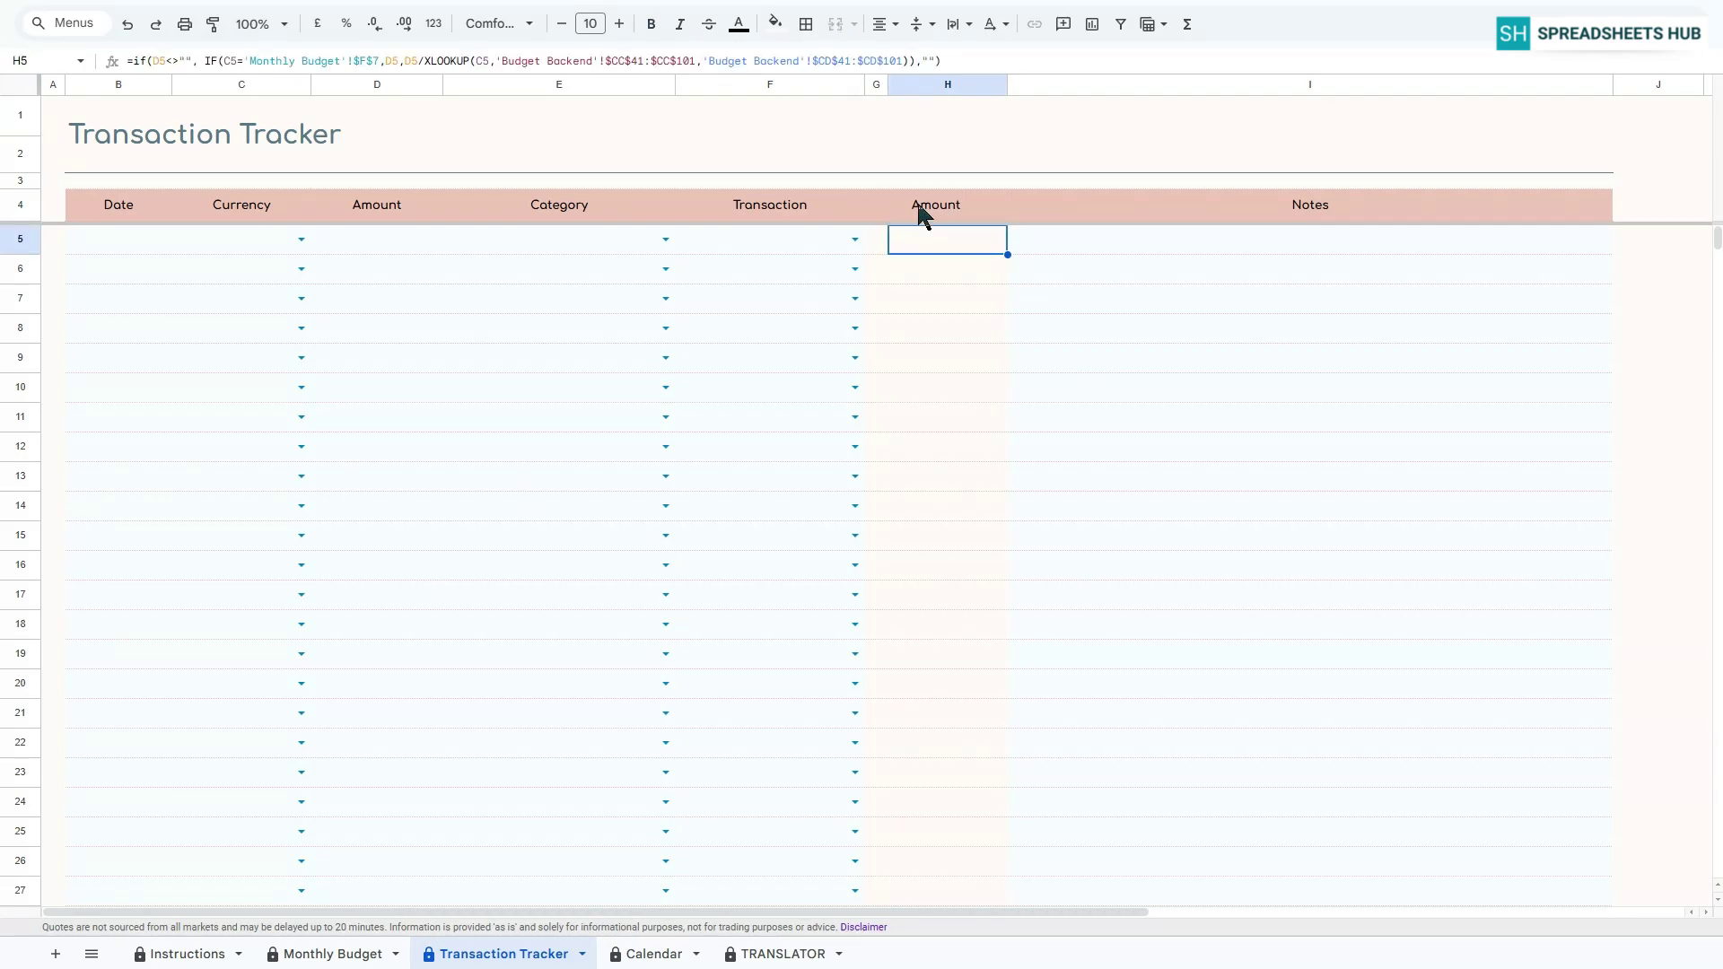
left_click(918, 214)
Enter 01 Sep 25 as the date, USD as the currency and 1500 as the amount of the first transaction.
double_click(87, 244)
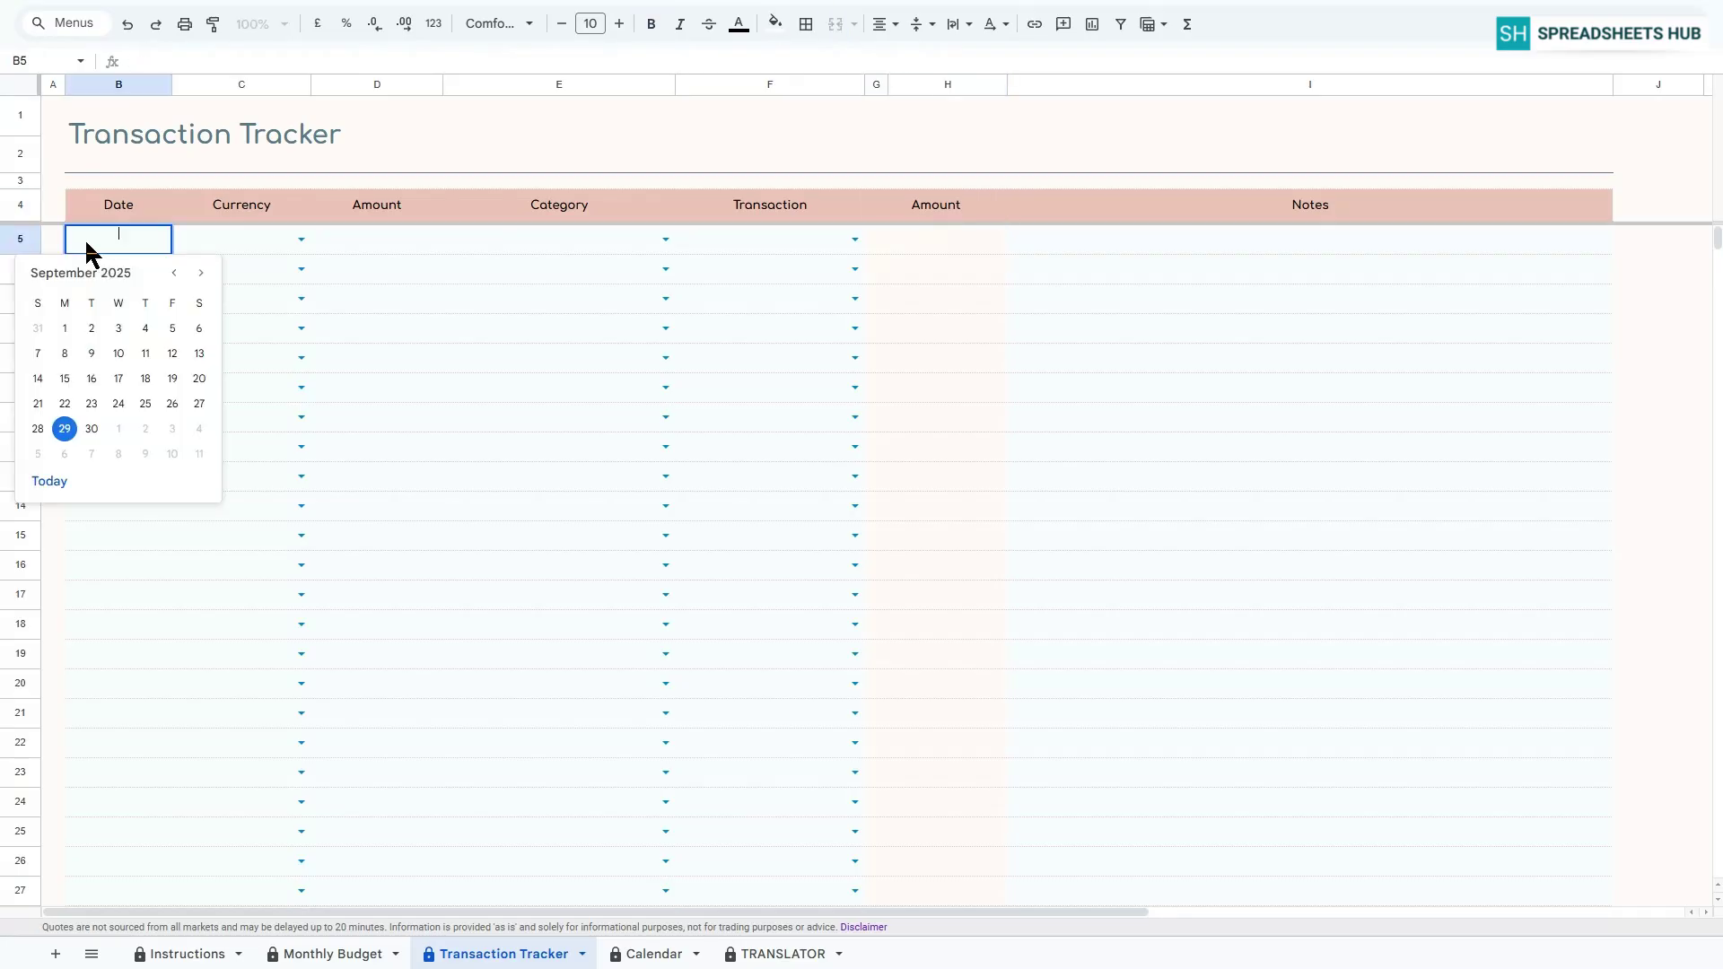
left_click(65, 328)
left_click(302, 238)
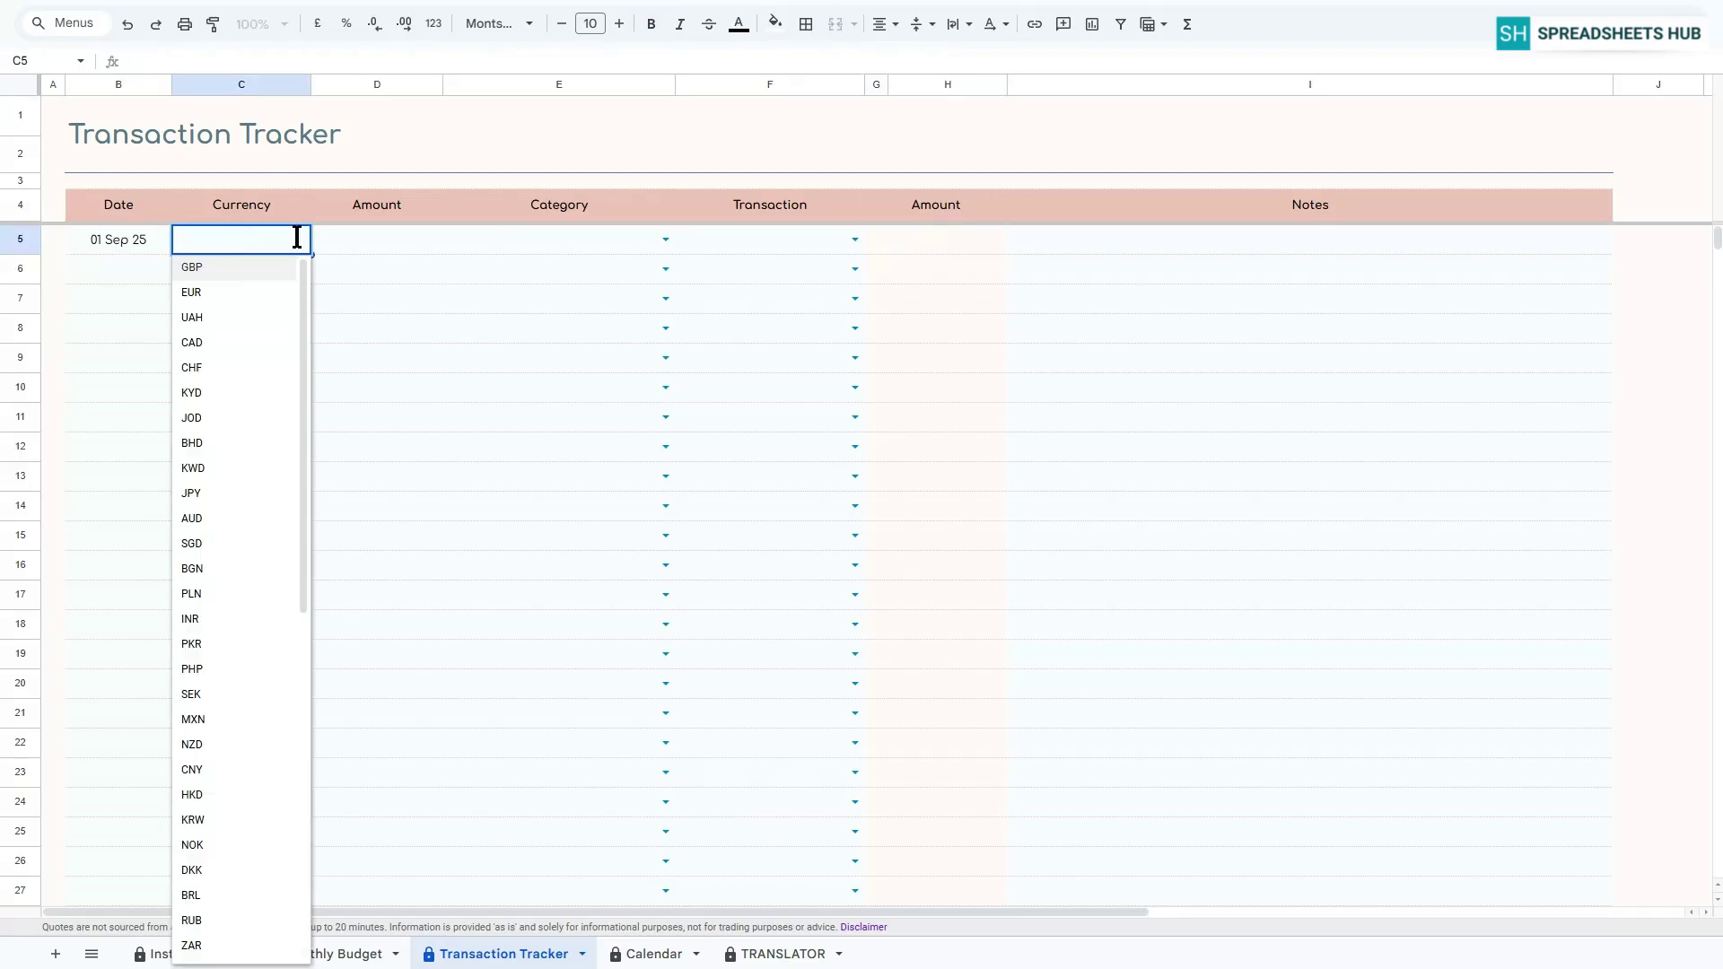
scroll(265, 807, "down", 3)
left_click(219, 929)
left_click(433, 240)
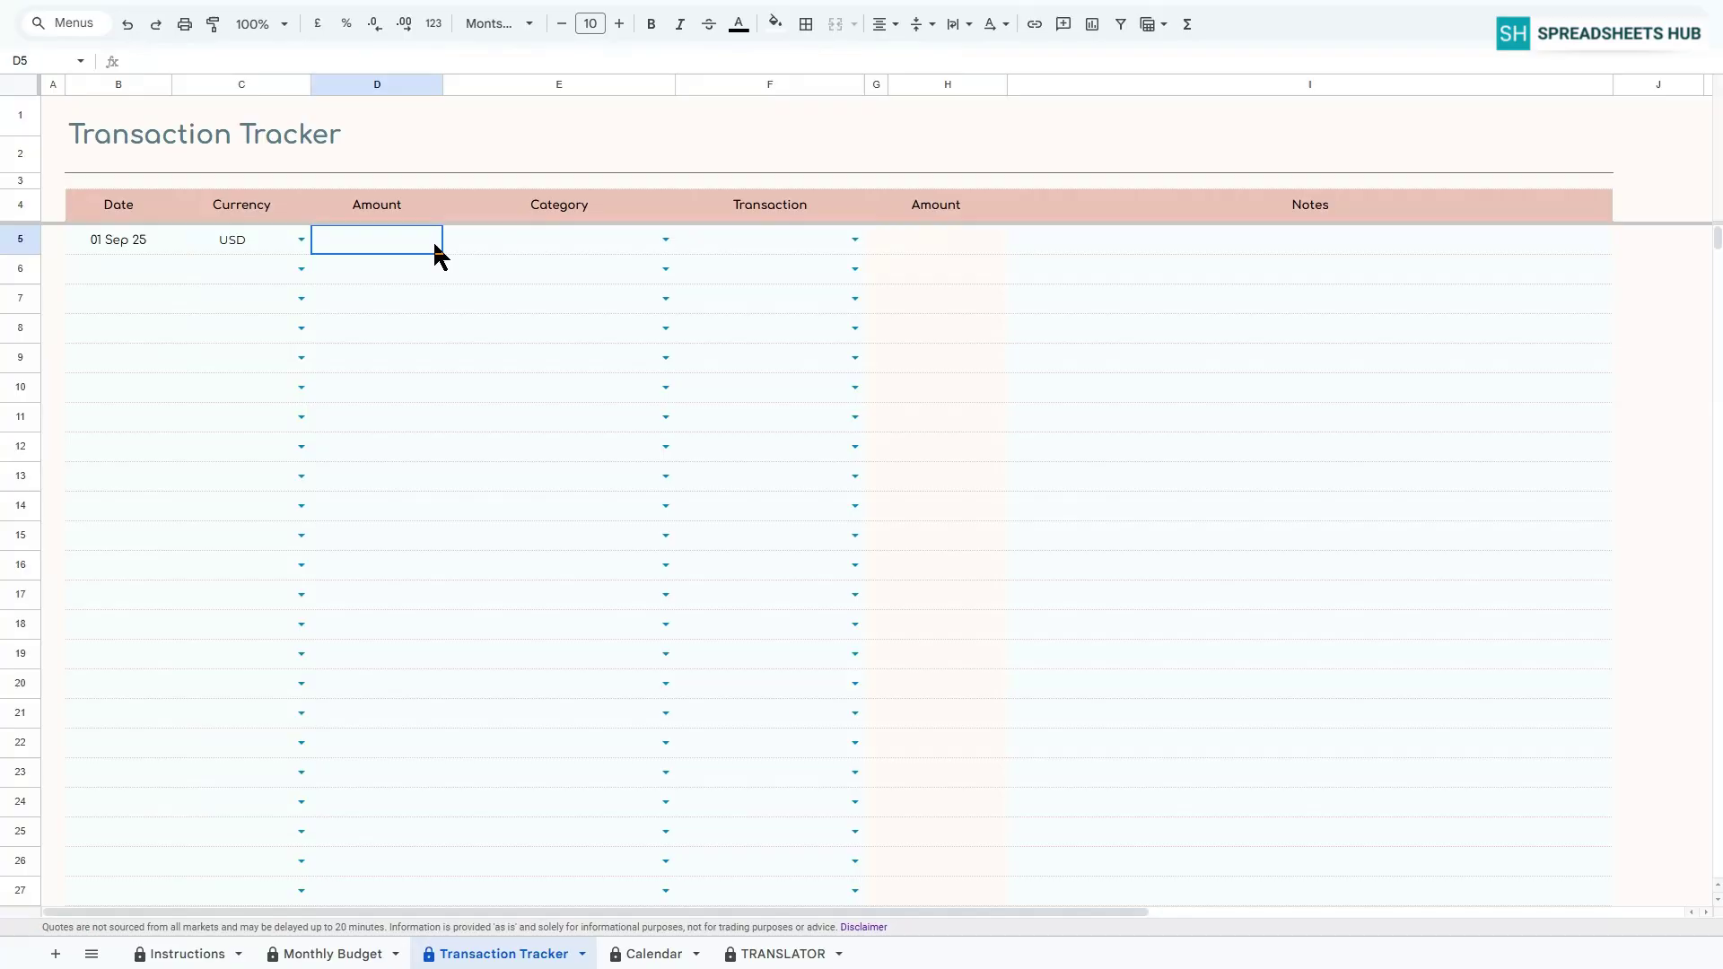
type("1,50")
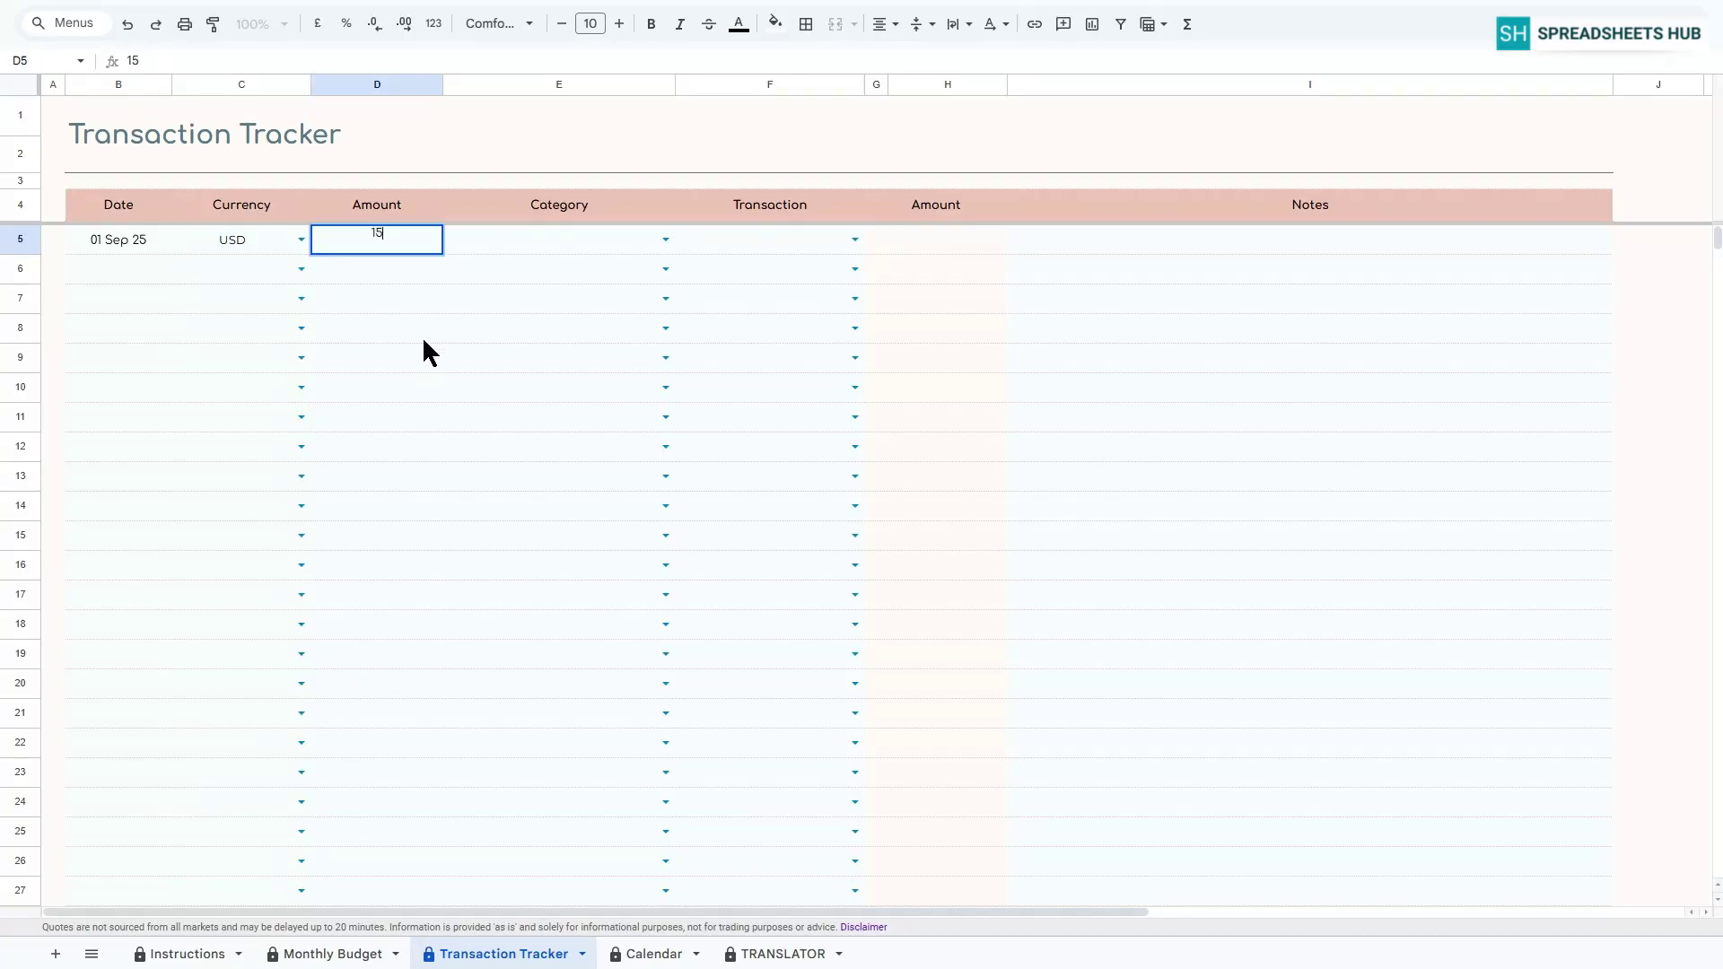
type("00")
Set the first transaction's category to Income and its transaction to Salary 1.
left_click(655, 247)
left_click(665, 239)
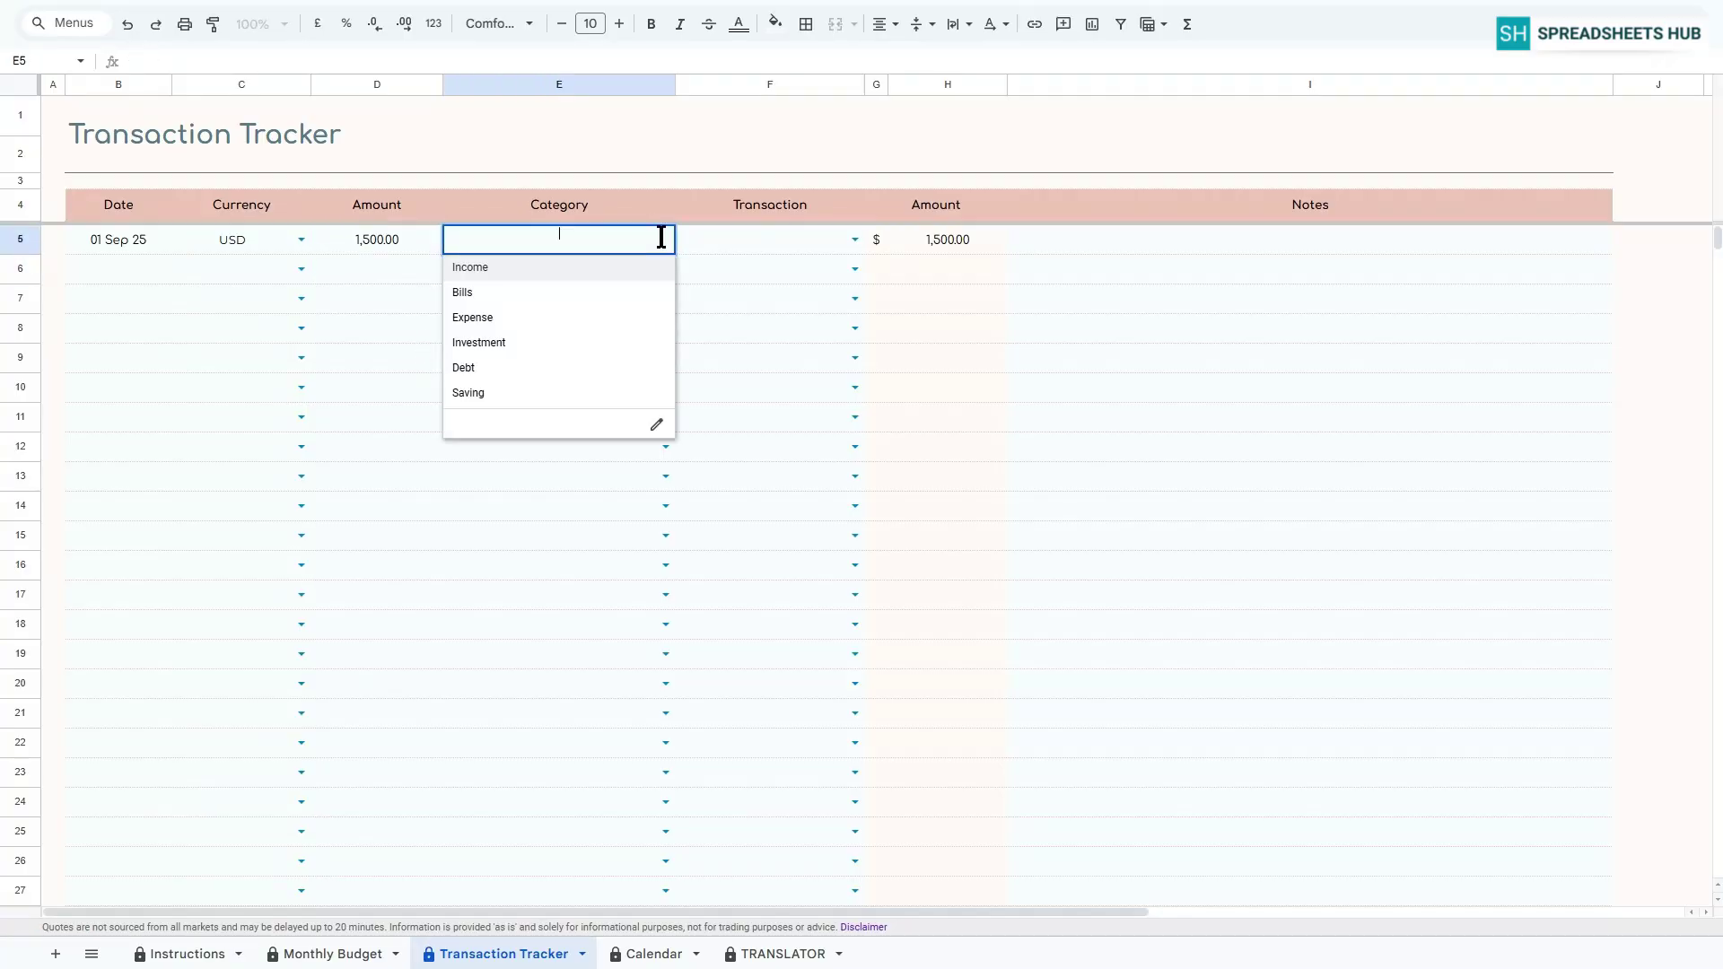
left_click(527, 268)
left_click(855, 240)
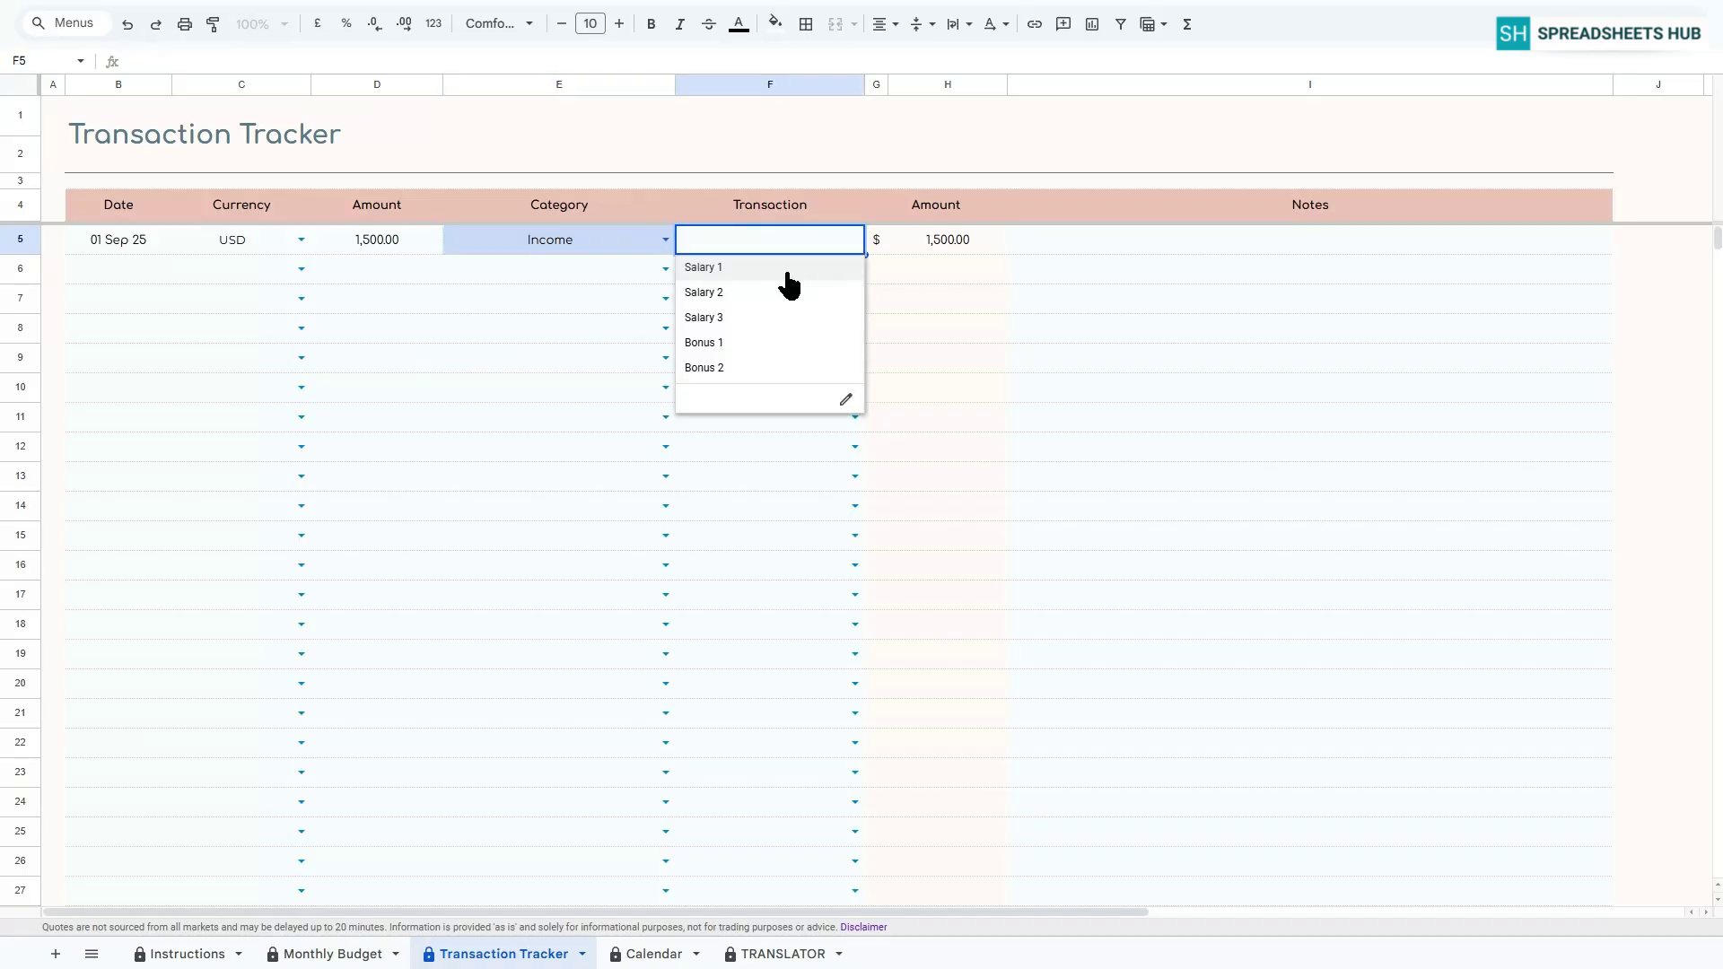
left_click(709, 268)
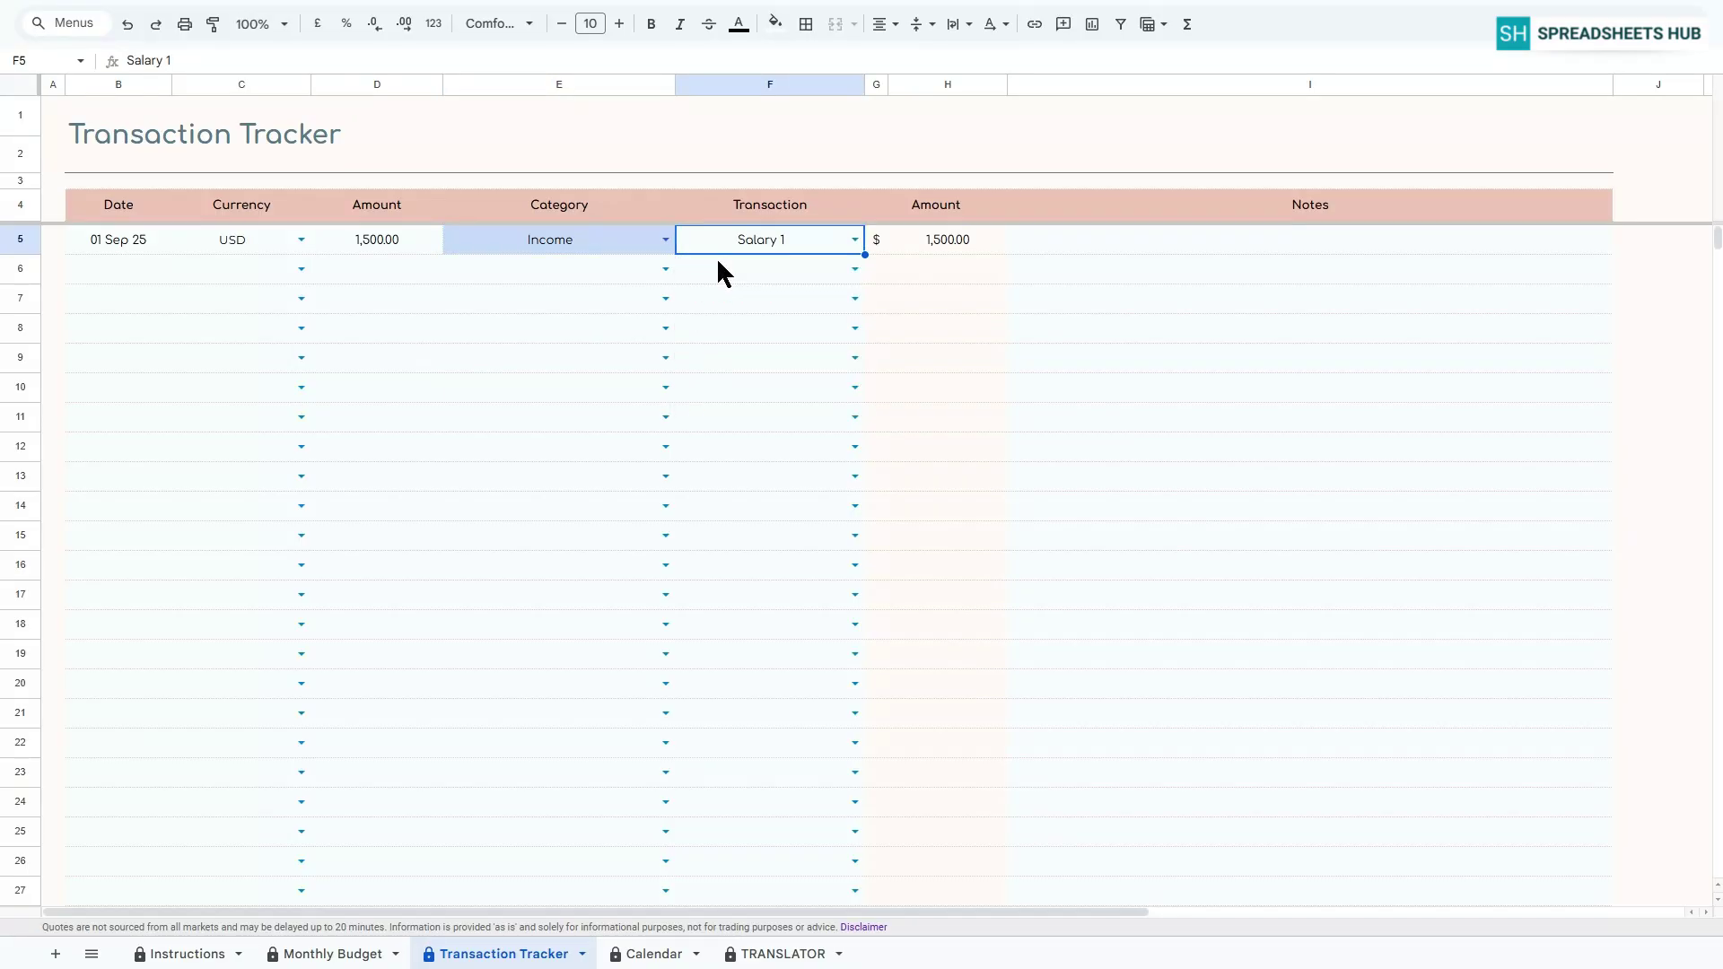
Record the second transaction dated 02 Sep 25 for USD 500 with category Income and transaction Bonus 1.
double_click(94, 263)
left_click(91, 358)
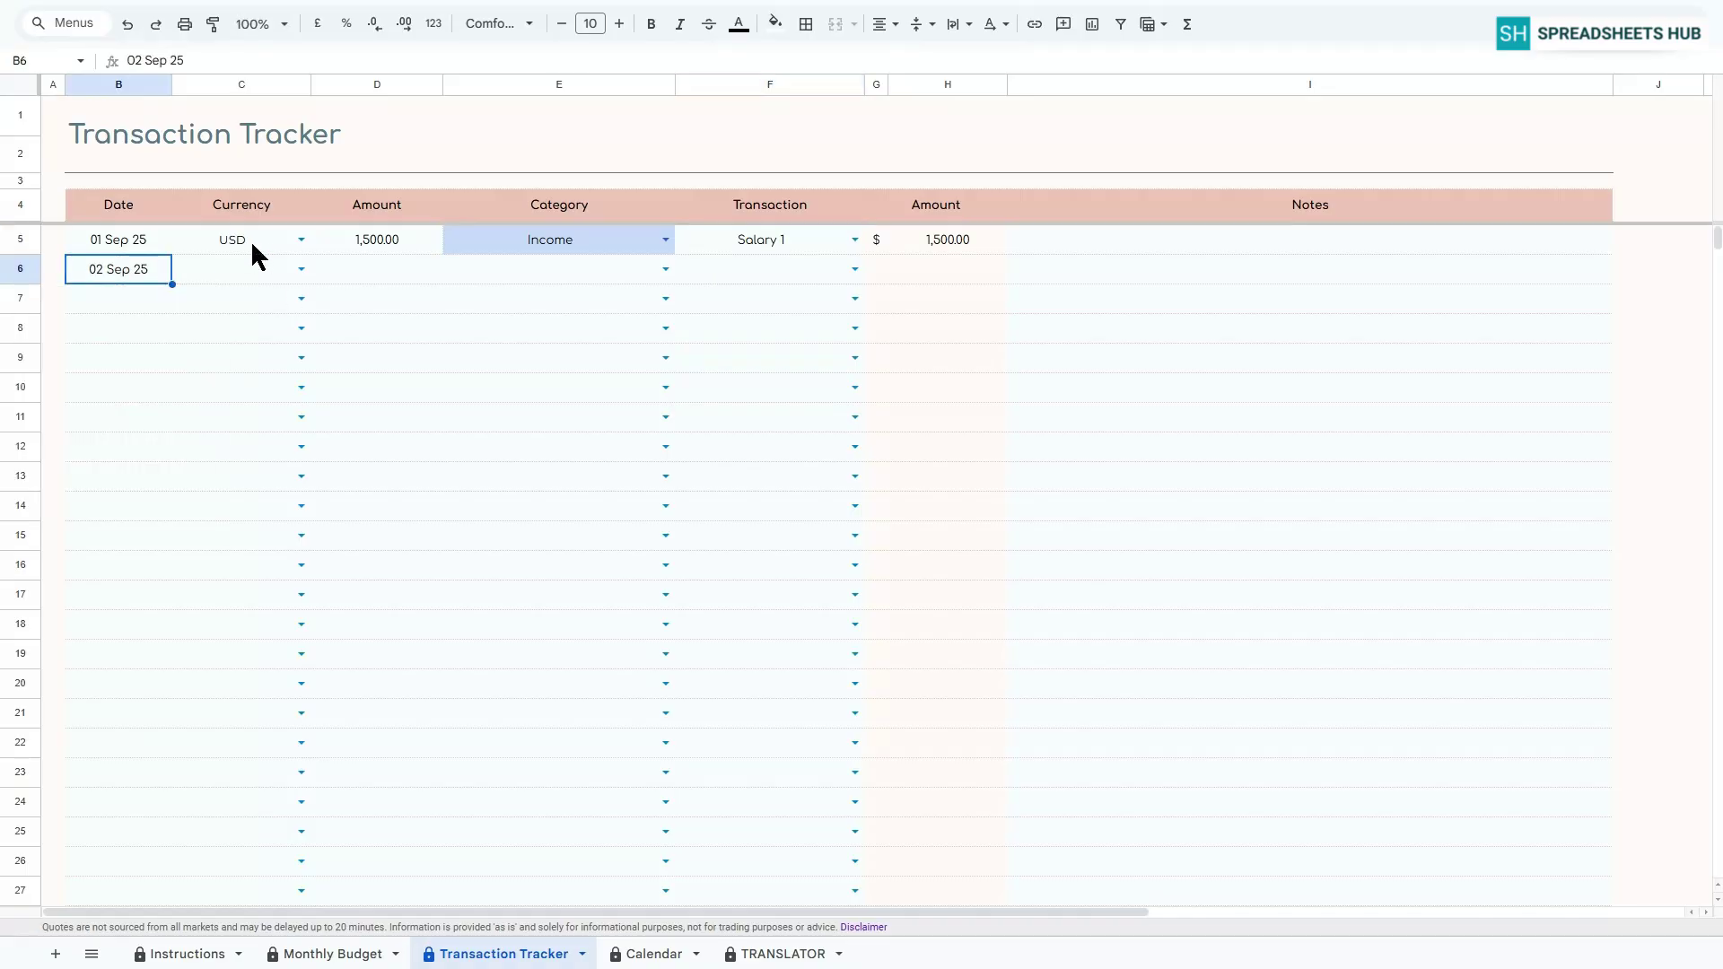
left_click(251, 240)
left_click(377, 271)
type("500")
key("Return")
left_click(665, 270)
left_click(584, 297)
left_click(855, 270)
left_click(765, 373)
Record the third transaction dated 03 Sep 25 for USD 1000 with category Bills and transaction Rent.
double_click(113, 306)
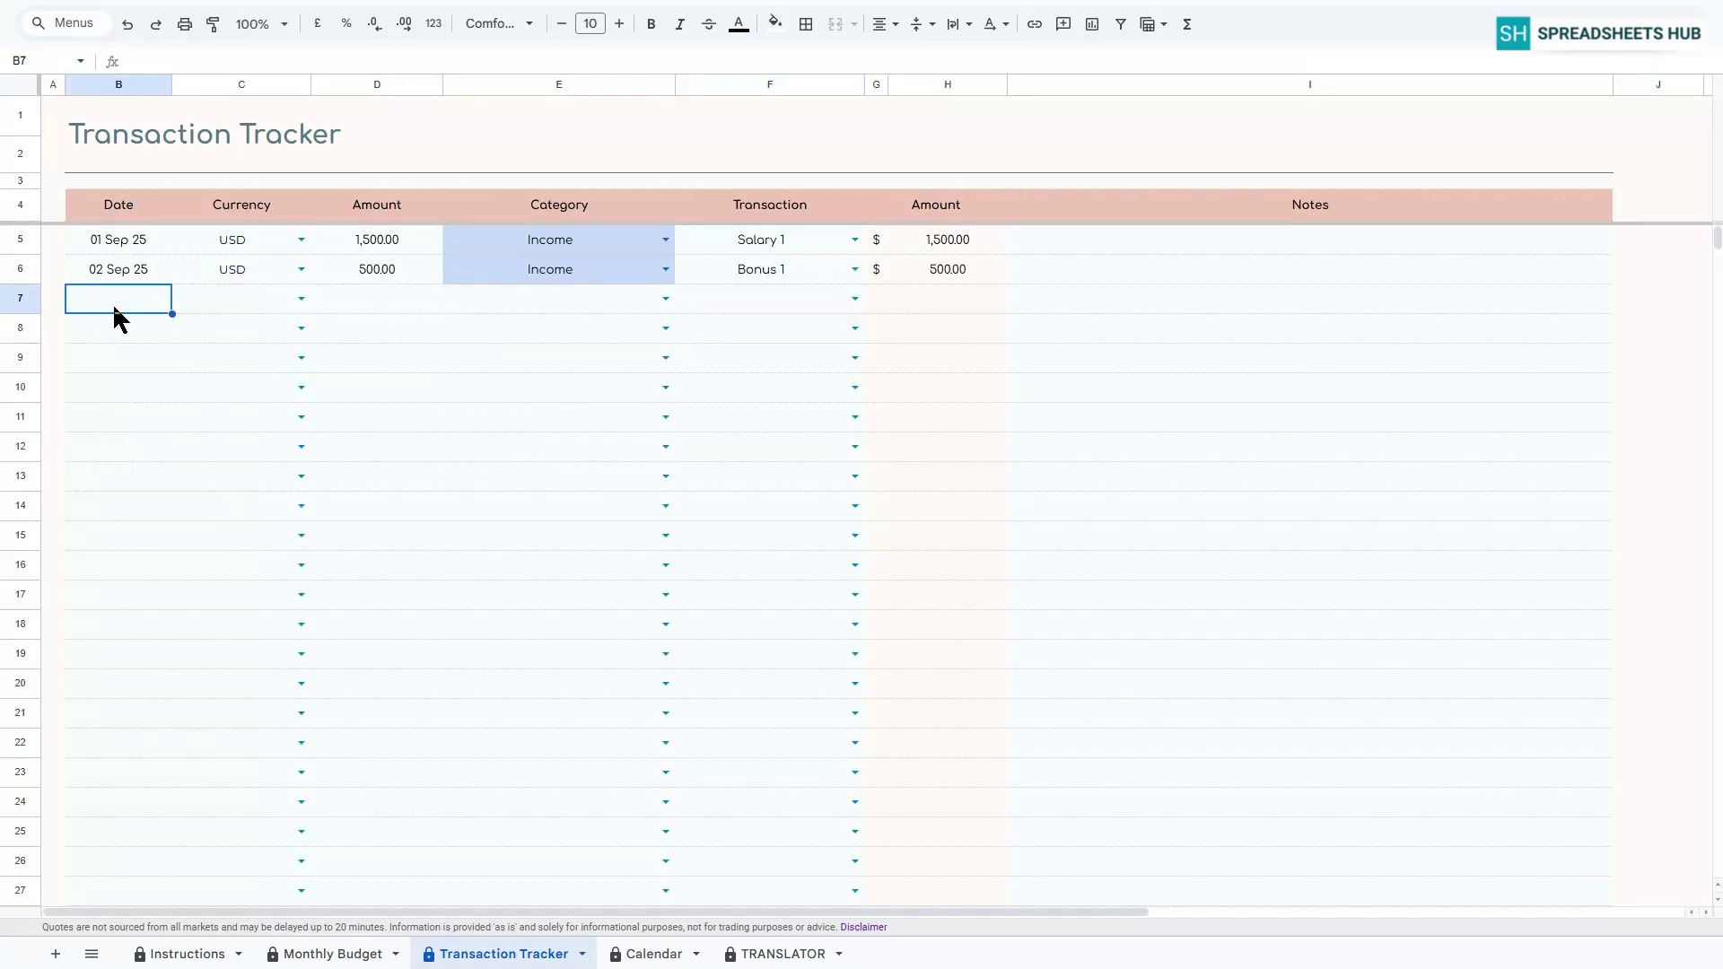
left_click(119, 387)
left_click(256, 269)
left_click_drag(311, 284, 308, 301)
left_click(377, 301)
type("1000")
left_click(665, 299)
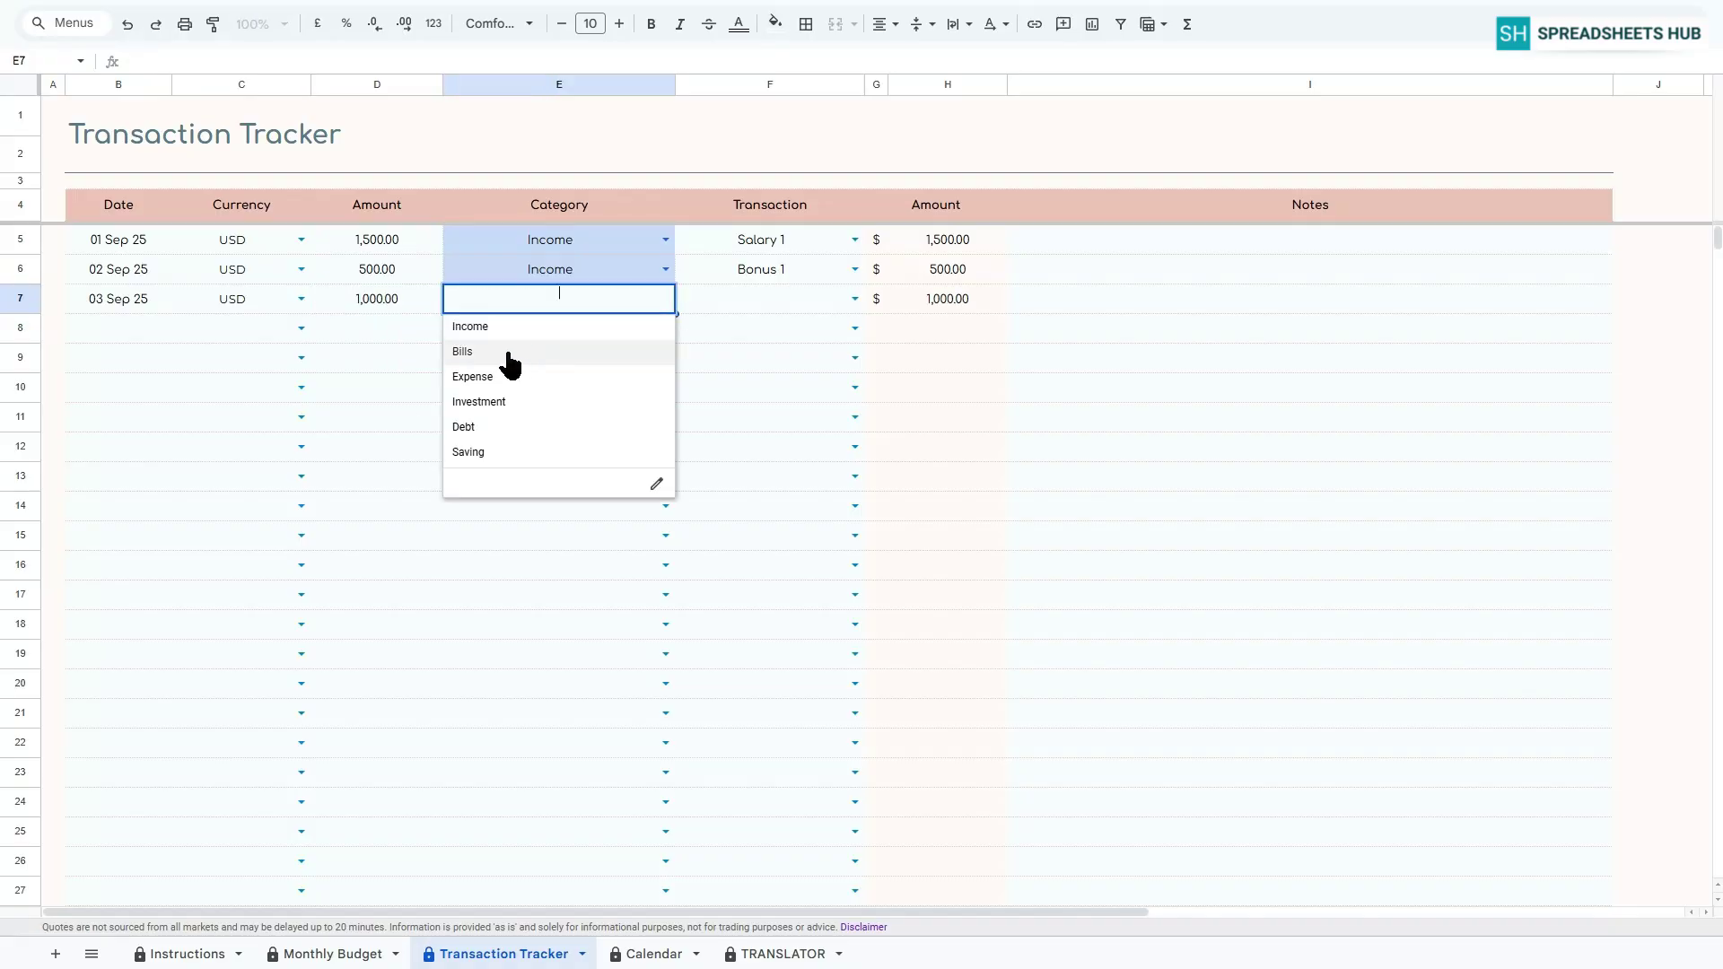
left_click(504, 351)
left_click(854, 299)
left_click(763, 328)
Record the fourth transaction dated 04 Sep 25 for USD 300 with category Expense and transaction Hobbies.
double_click(108, 332)
left_click(145, 418)
left_click(269, 299)
left_click(377, 329)
type("300")
left_click(665, 329)
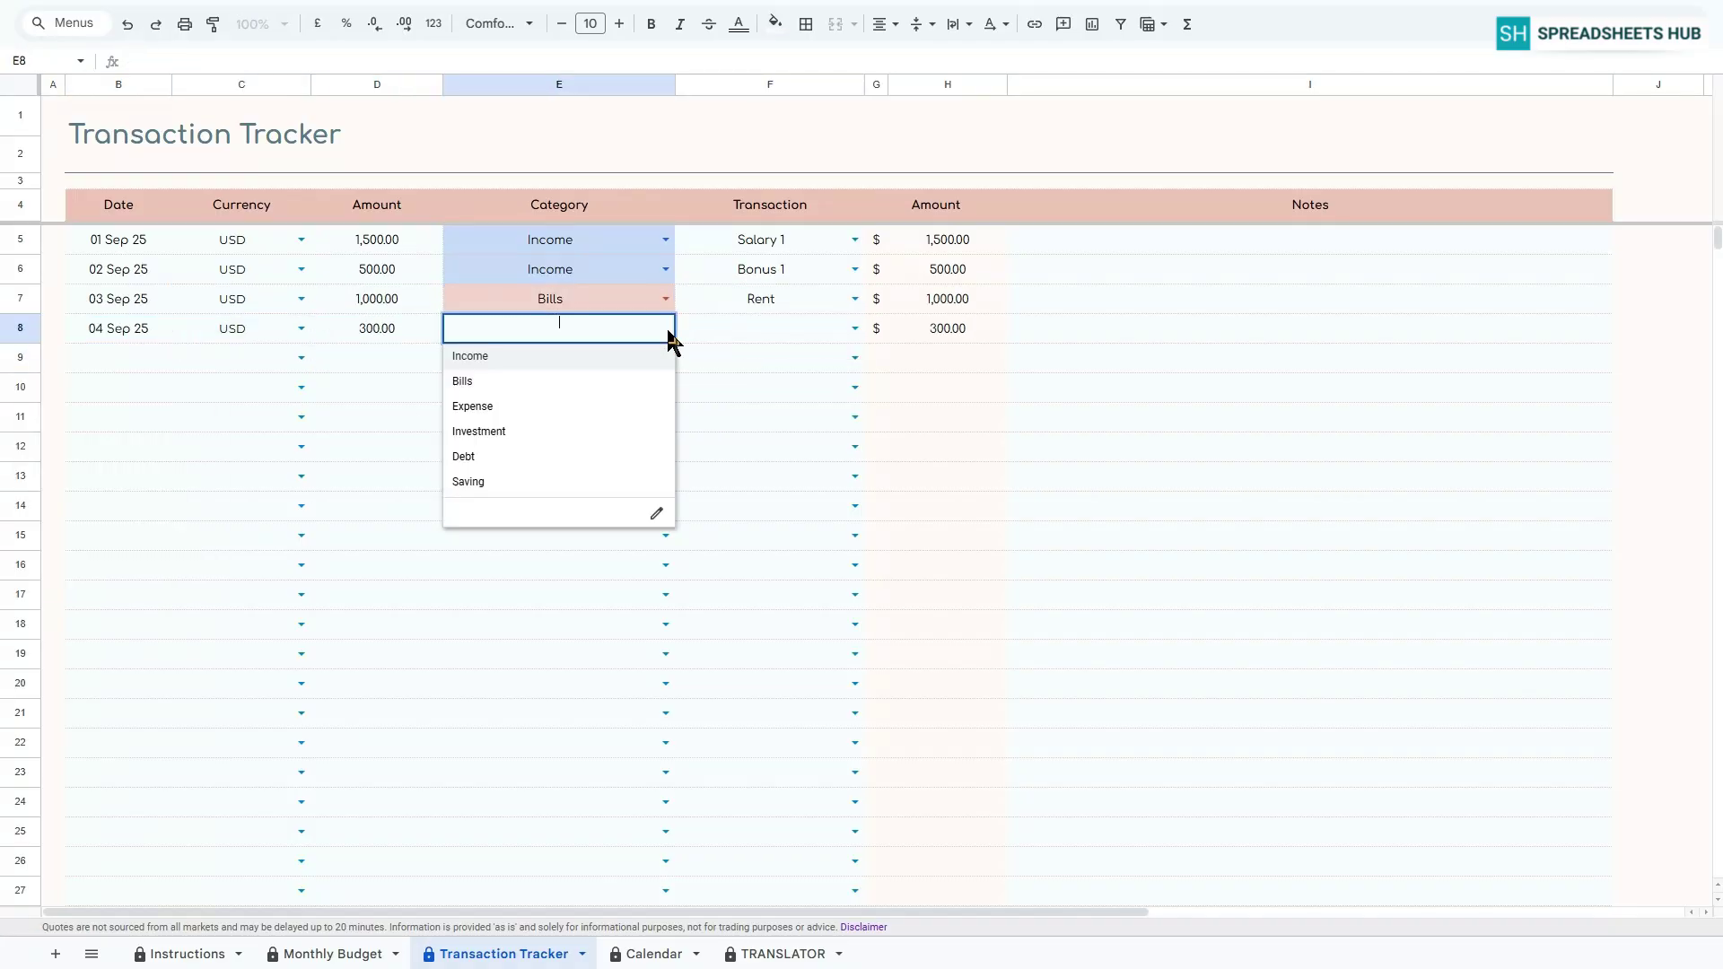
left_click(504, 412)
left_click(854, 328)
left_click(712, 356)
Record the fifth transaction dated 09 Sep 25 for USD 500 with category Saving and transaction Car Fund.
left_click(122, 358)
double_click(121, 358)
left_click(92, 472)
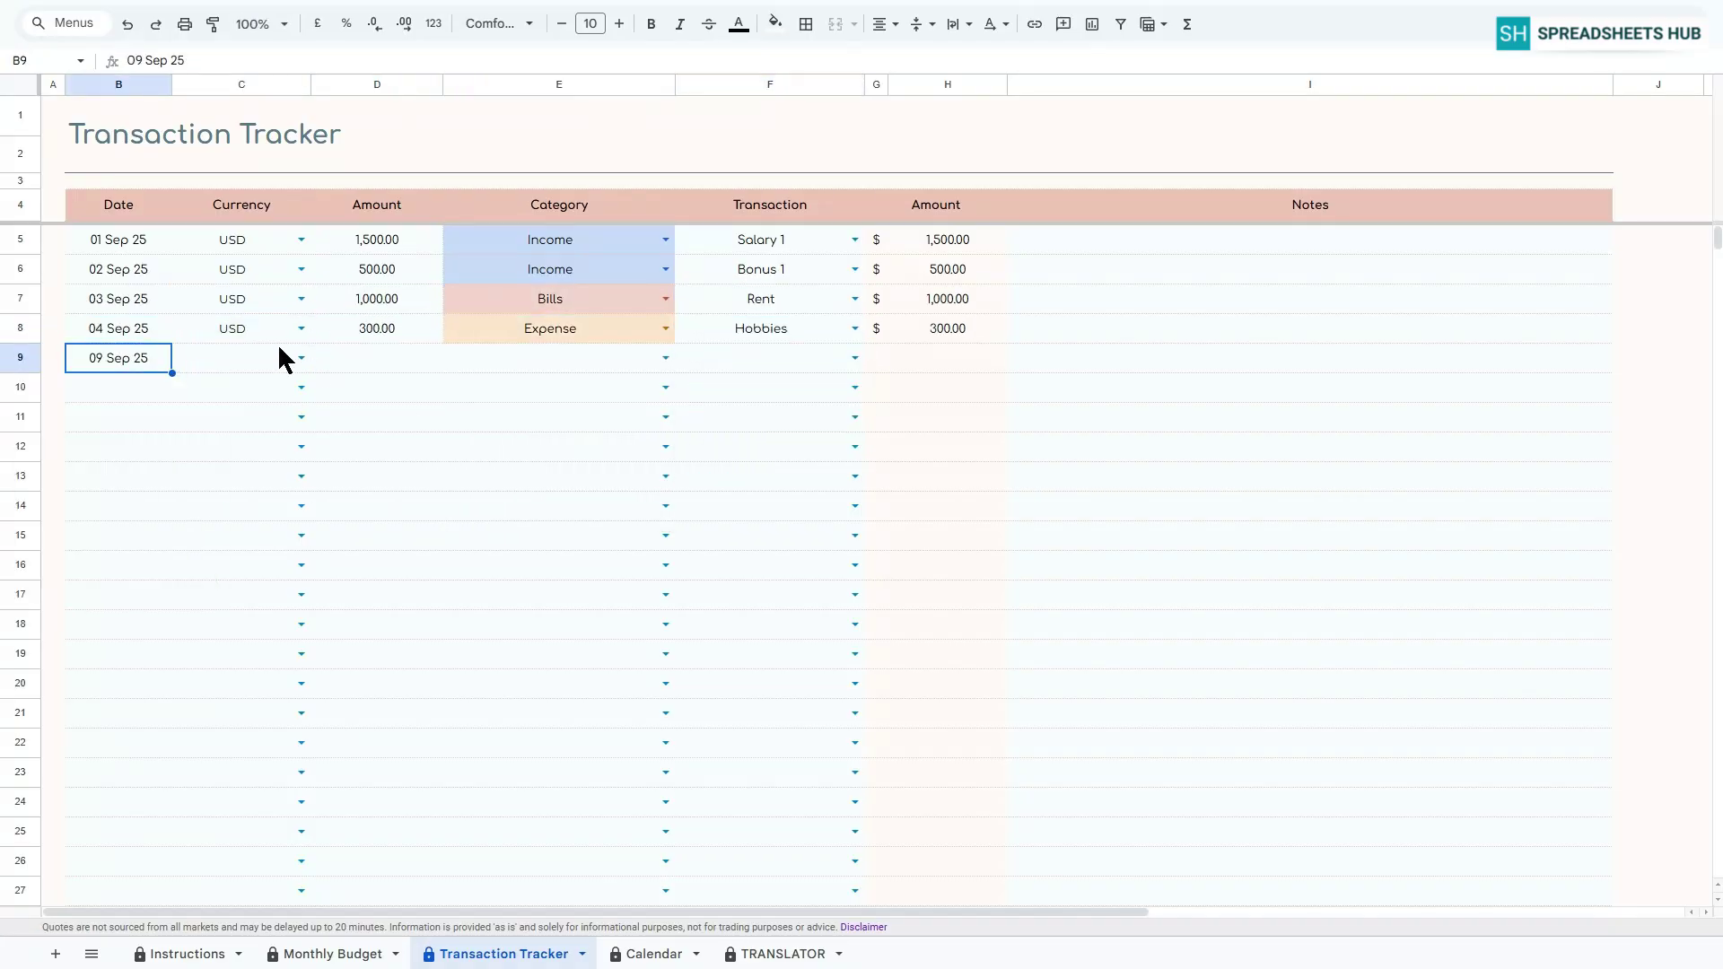
left_click(381, 359)
left_click_drag(311, 343, 309, 421)
type("500")
left_click(665, 358)
left_click(503, 511)
left_click(855, 358)
left_click(756, 410)
Record the sixth transaction dated 10 Sep 25 for USD 200 with category Expense and transaction Gifts.
double_click(88, 389)
left_click(123, 501)
left_click(384, 394)
type("200")
left_click(665, 388)
left_click(503, 466)
left_click(854, 387)
left_click(730, 440)
Record the seventh transaction dated 11 Sep 25 for USD 1,500 with category Income and transaction Salary 2.
double_click(93, 422)
left_click(153, 531)
left_click(378, 427)
type("1,500")
key("Return")
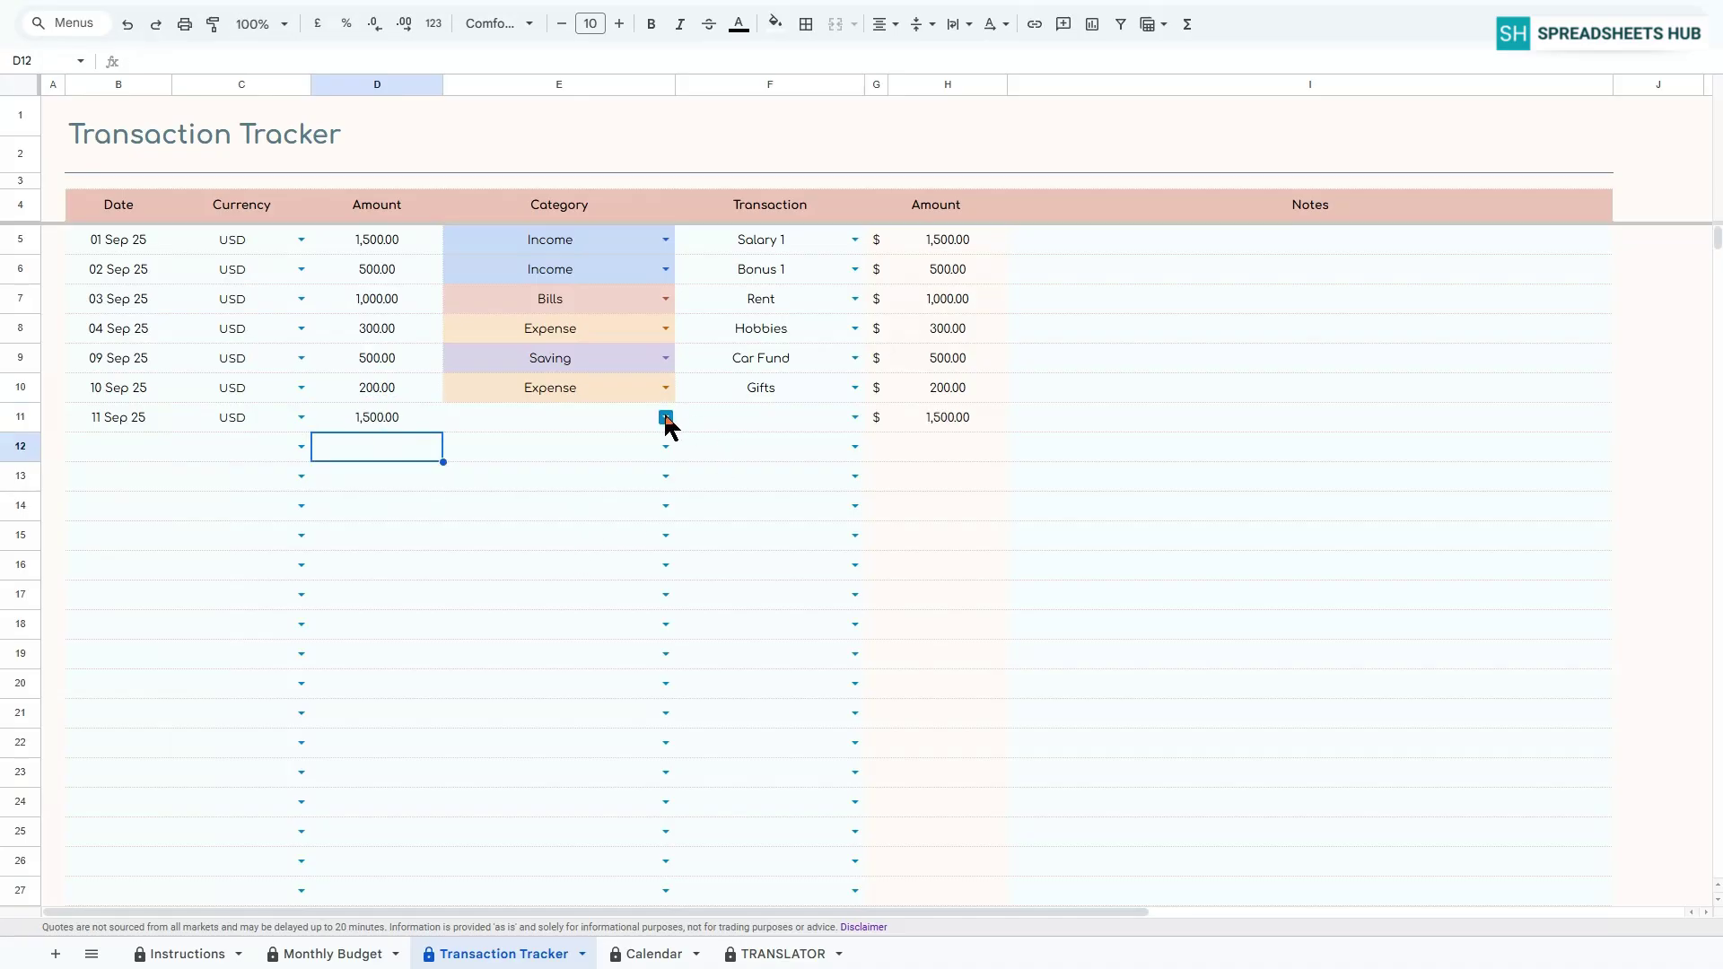
left_click(665, 417)
left_click(503, 443)
left_click(854, 418)
left_click(742, 470)
Record the eighth transaction dated 15 Sep 25 for USD 300 with category Bills and transaction Tax.
double_click(93, 447)
left_click(72, 589)
left_click(386, 447)
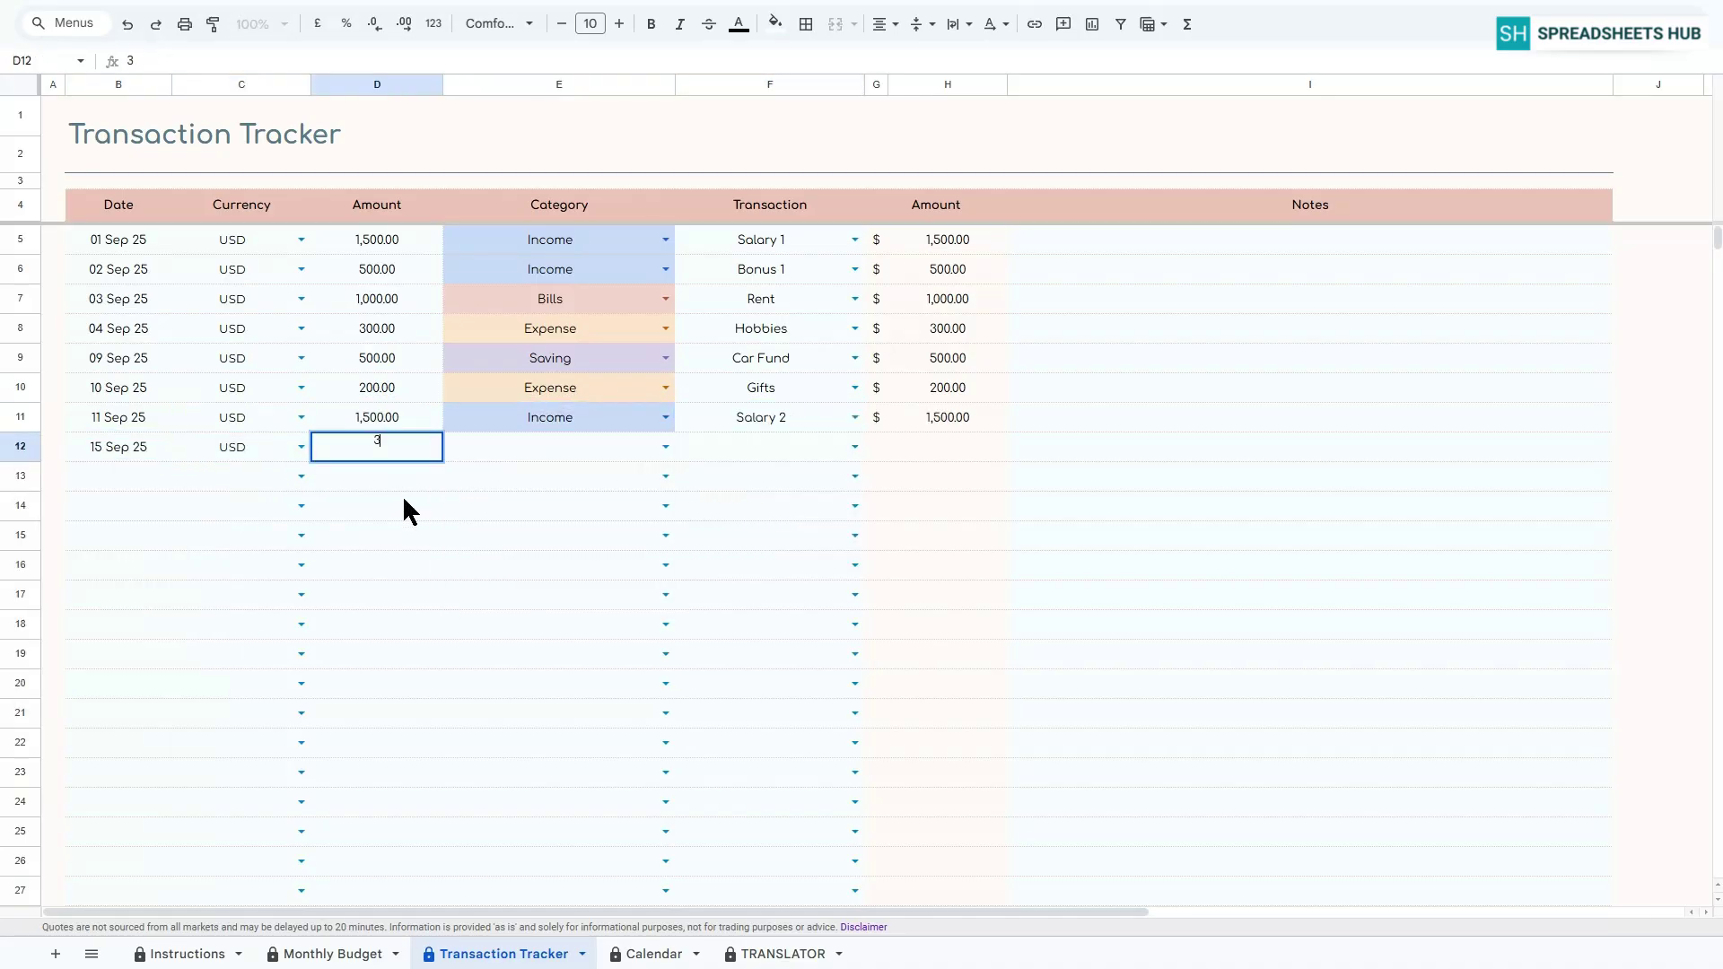
type("300")
key("Return")
left_click(665, 447)
left_click(520, 499)
left_click(854, 447)
left_click(745, 524)
Record the ninth transaction dated 17 Sep 25 for USD 400 with category Investment and transaction Crypto.
double_click(93, 475)
left_click(119, 616)
left_click_drag(309, 460, 307, 477)
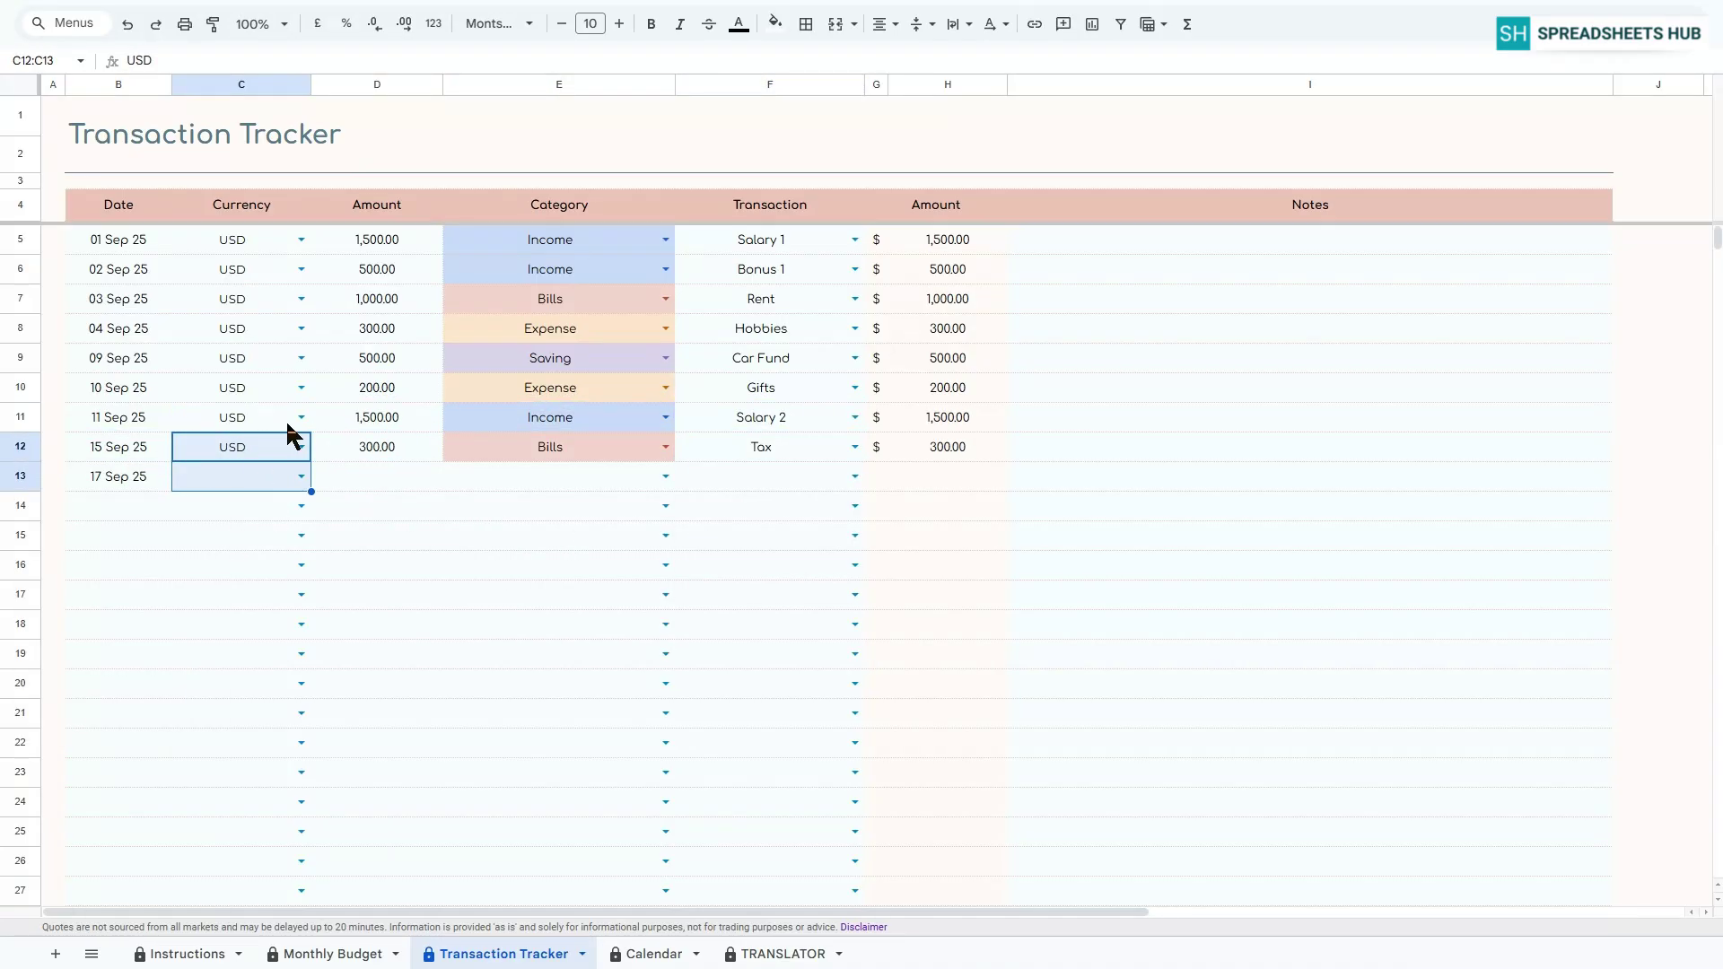
left_click(381, 477)
type("400")
key("Return")
left_click(665, 476)
left_click(541, 579)
left_click(855, 479)
left_click(718, 505)
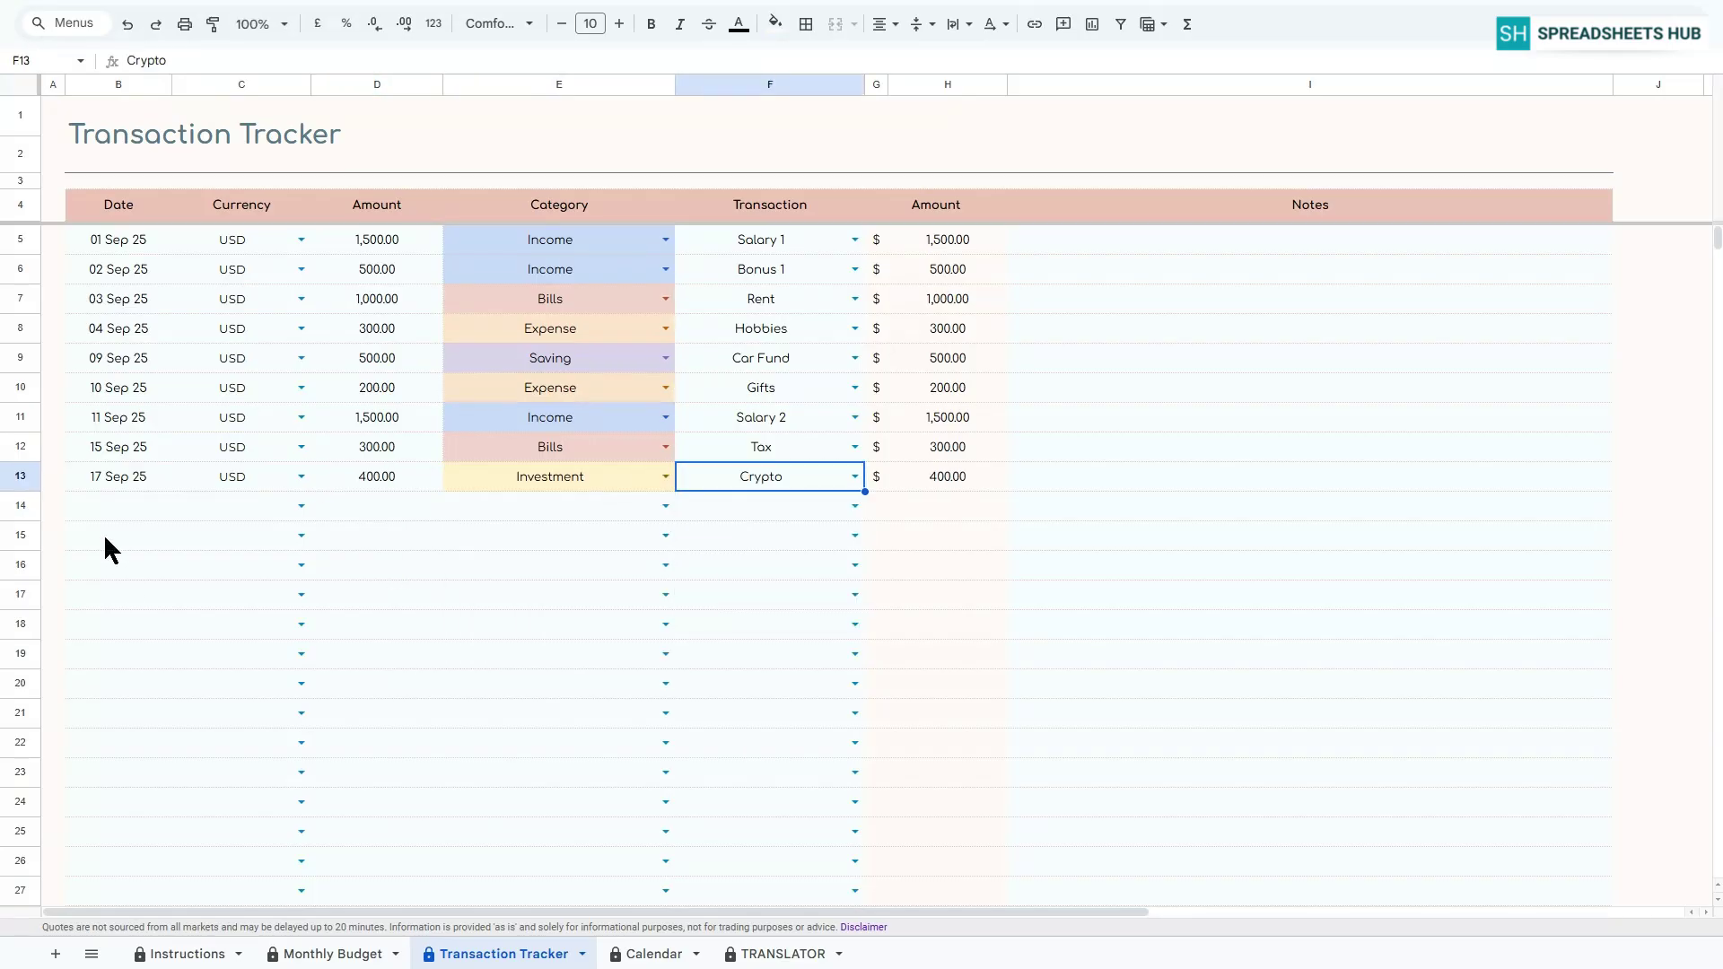
Record the tenth transaction dated 02 Sep 25 for EUR 500 with category Income and transaction Bonus 2.
double_click(101, 507)
left_click(96, 600)
left_click(305, 508)
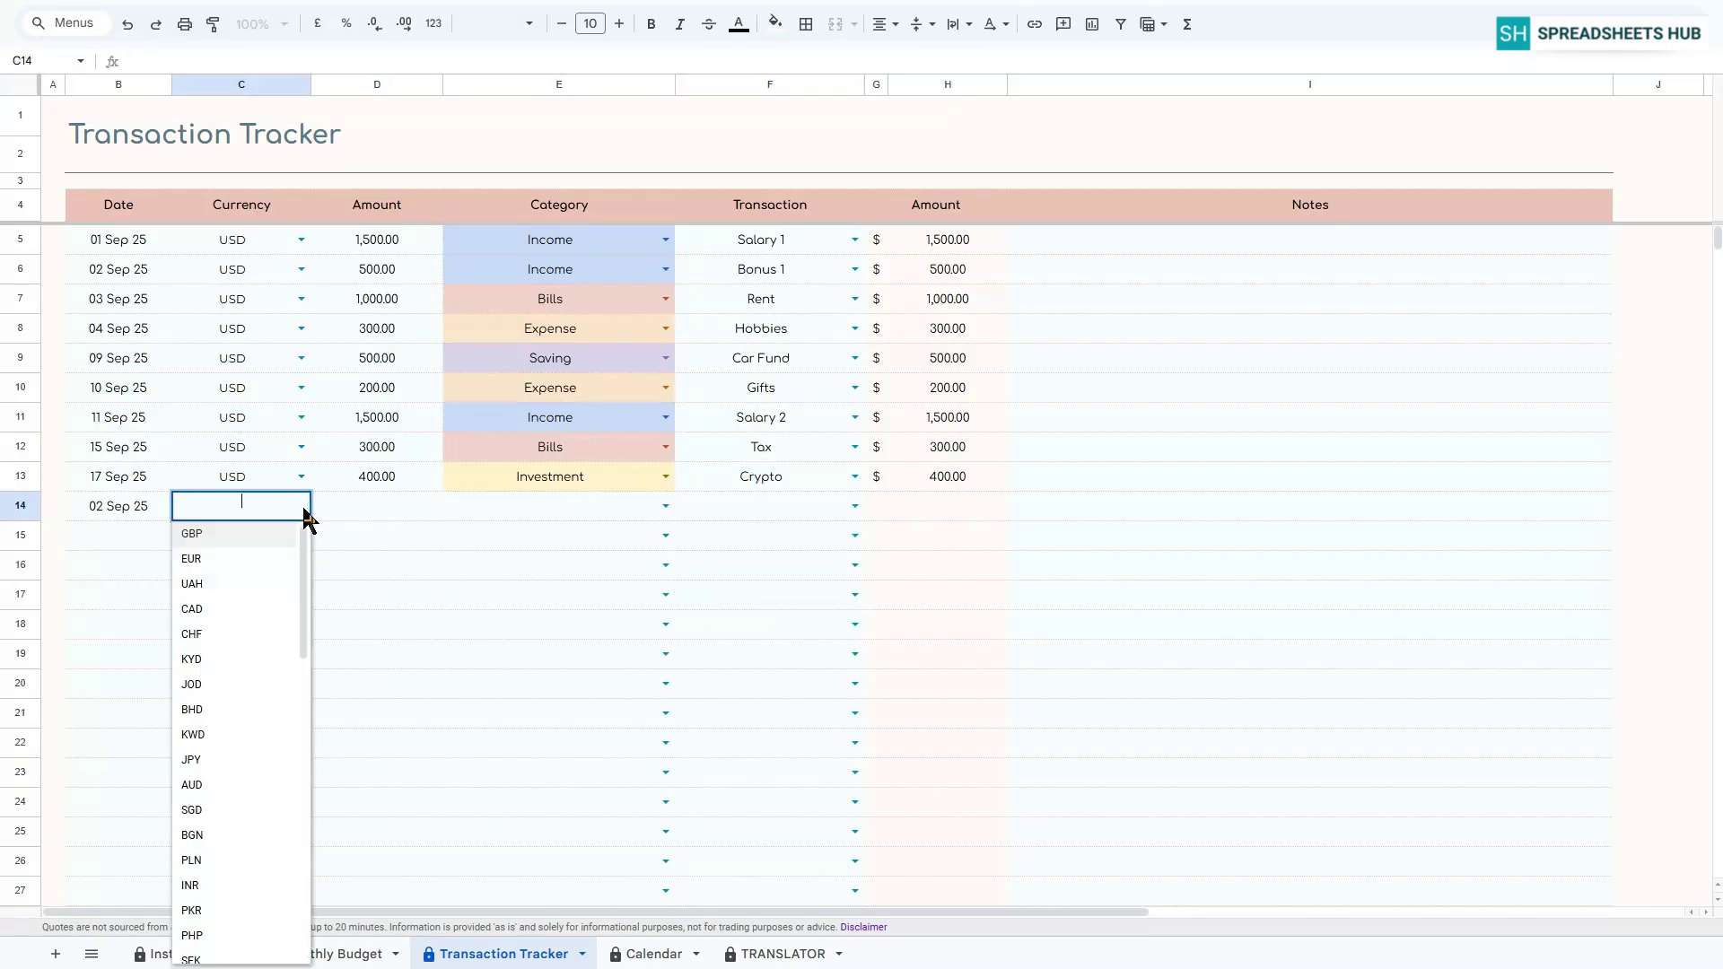
left_click(212, 561)
left_click(387, 509)
type("500")
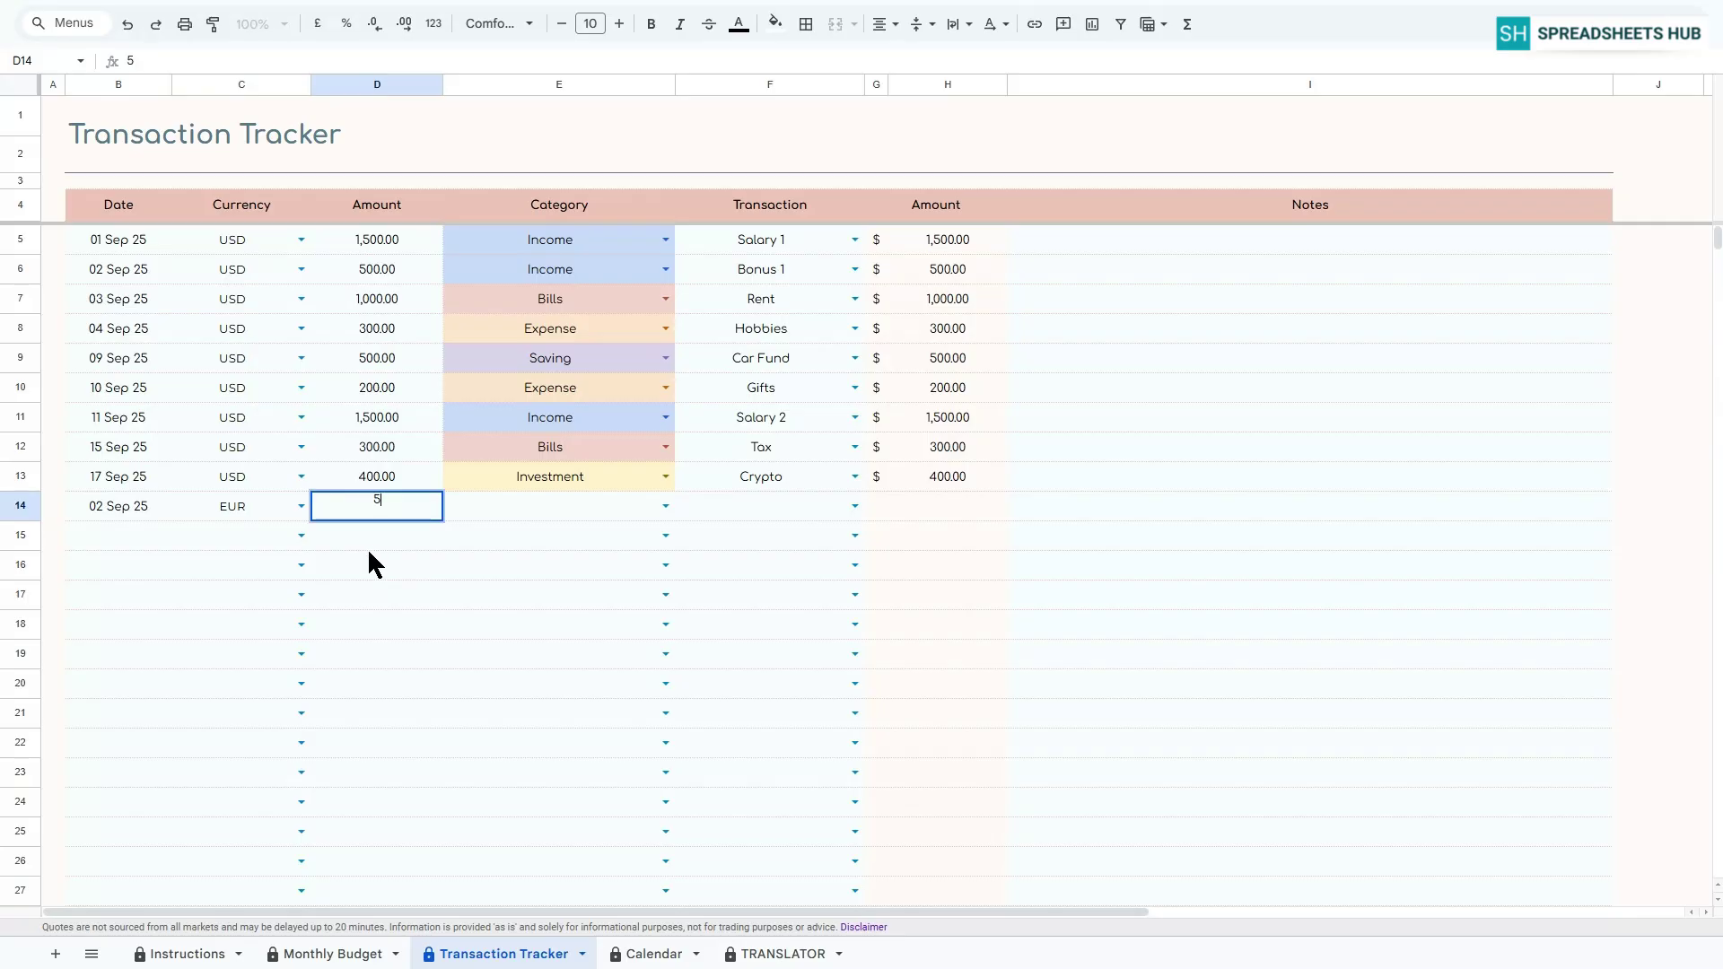
key("Return")
left_click(665, 506)
left_click(539, 537)
left_click(854, 506)
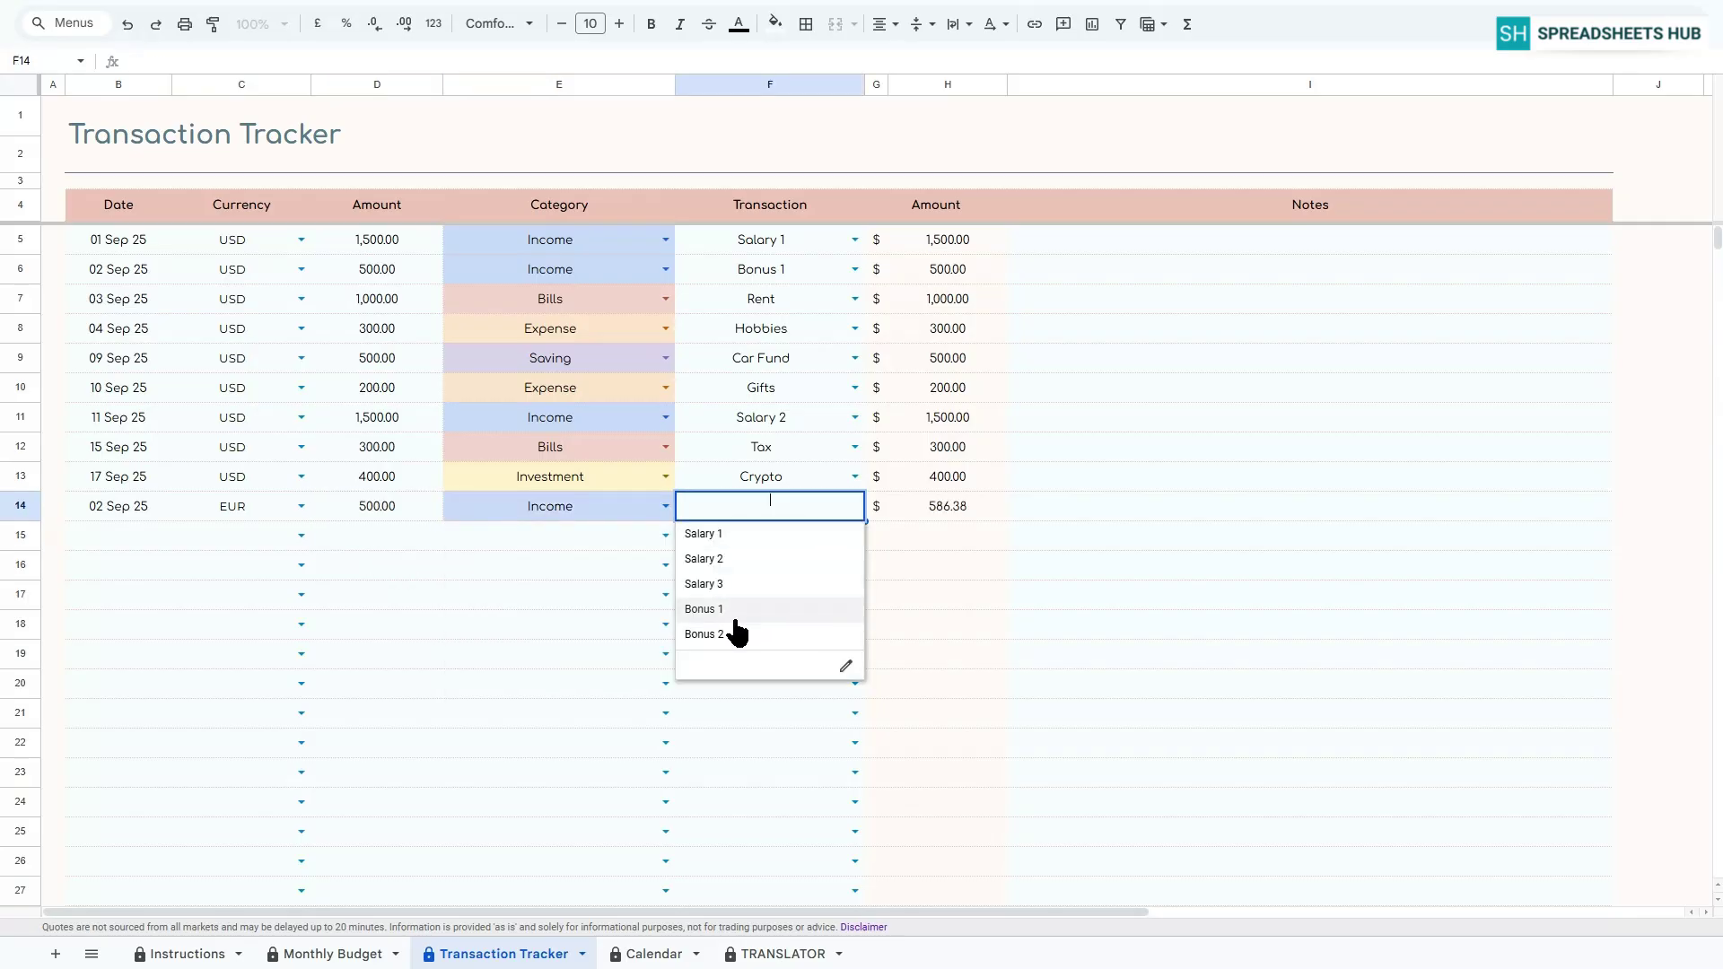
left_click(745, 636)
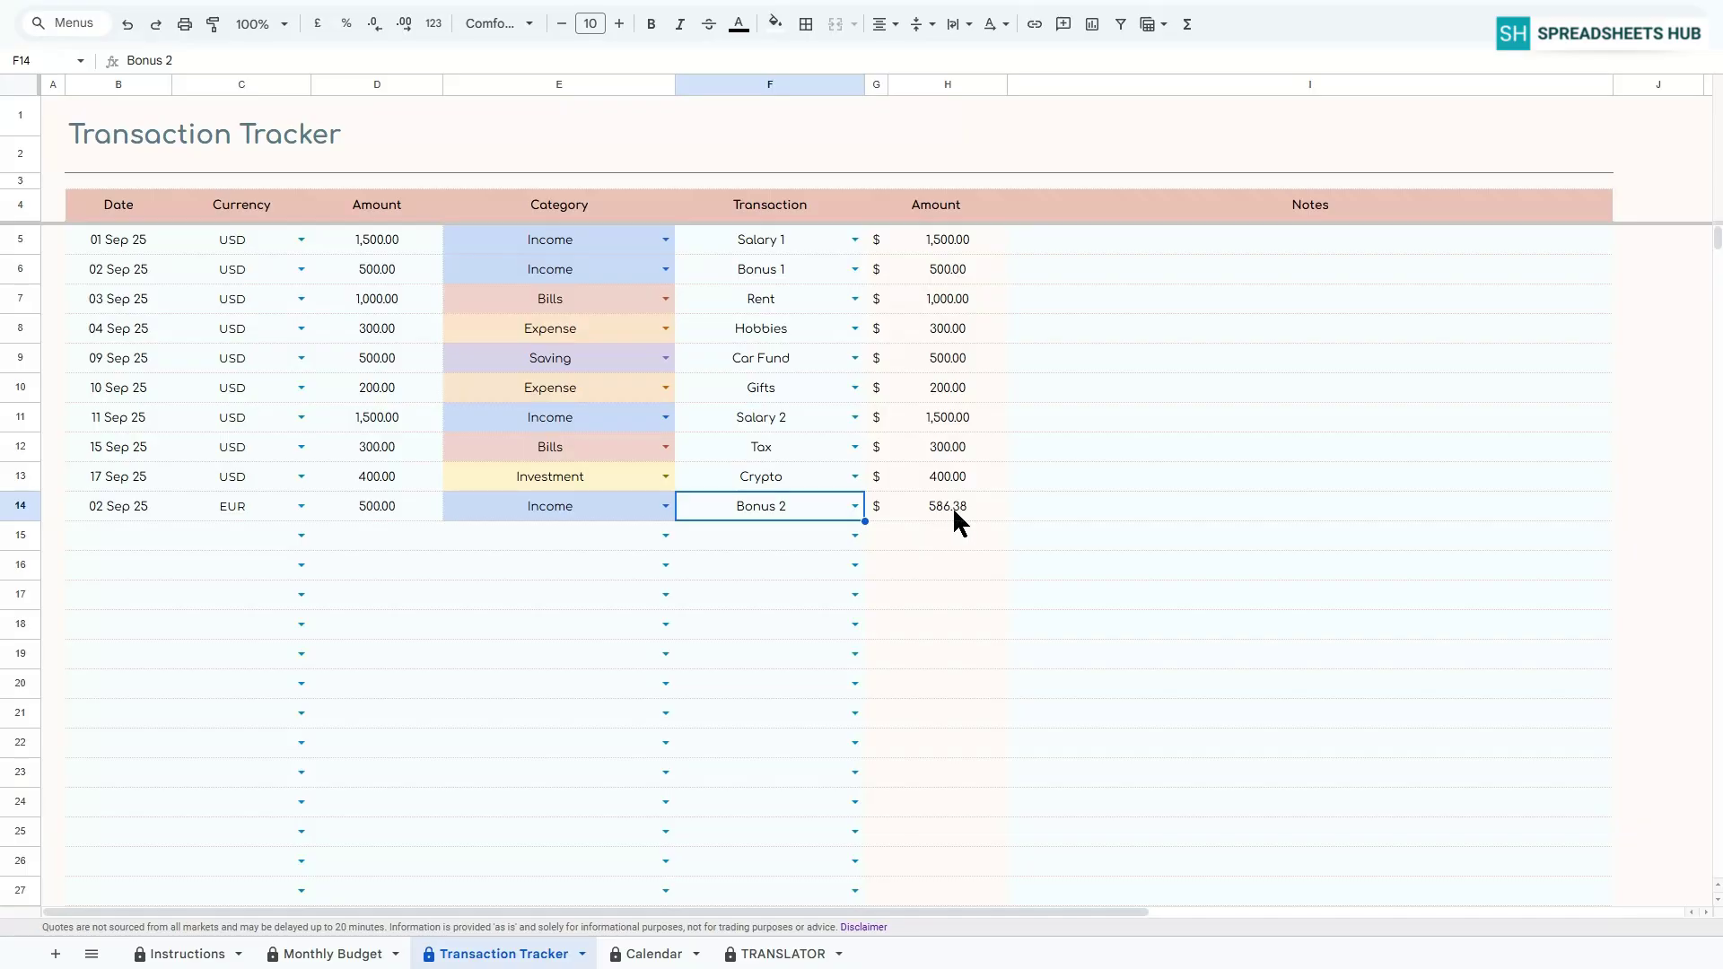
Review the Income Distribution and Expense Breakdown charts on the Monthly Budget sheet.
left_click(329, 955)
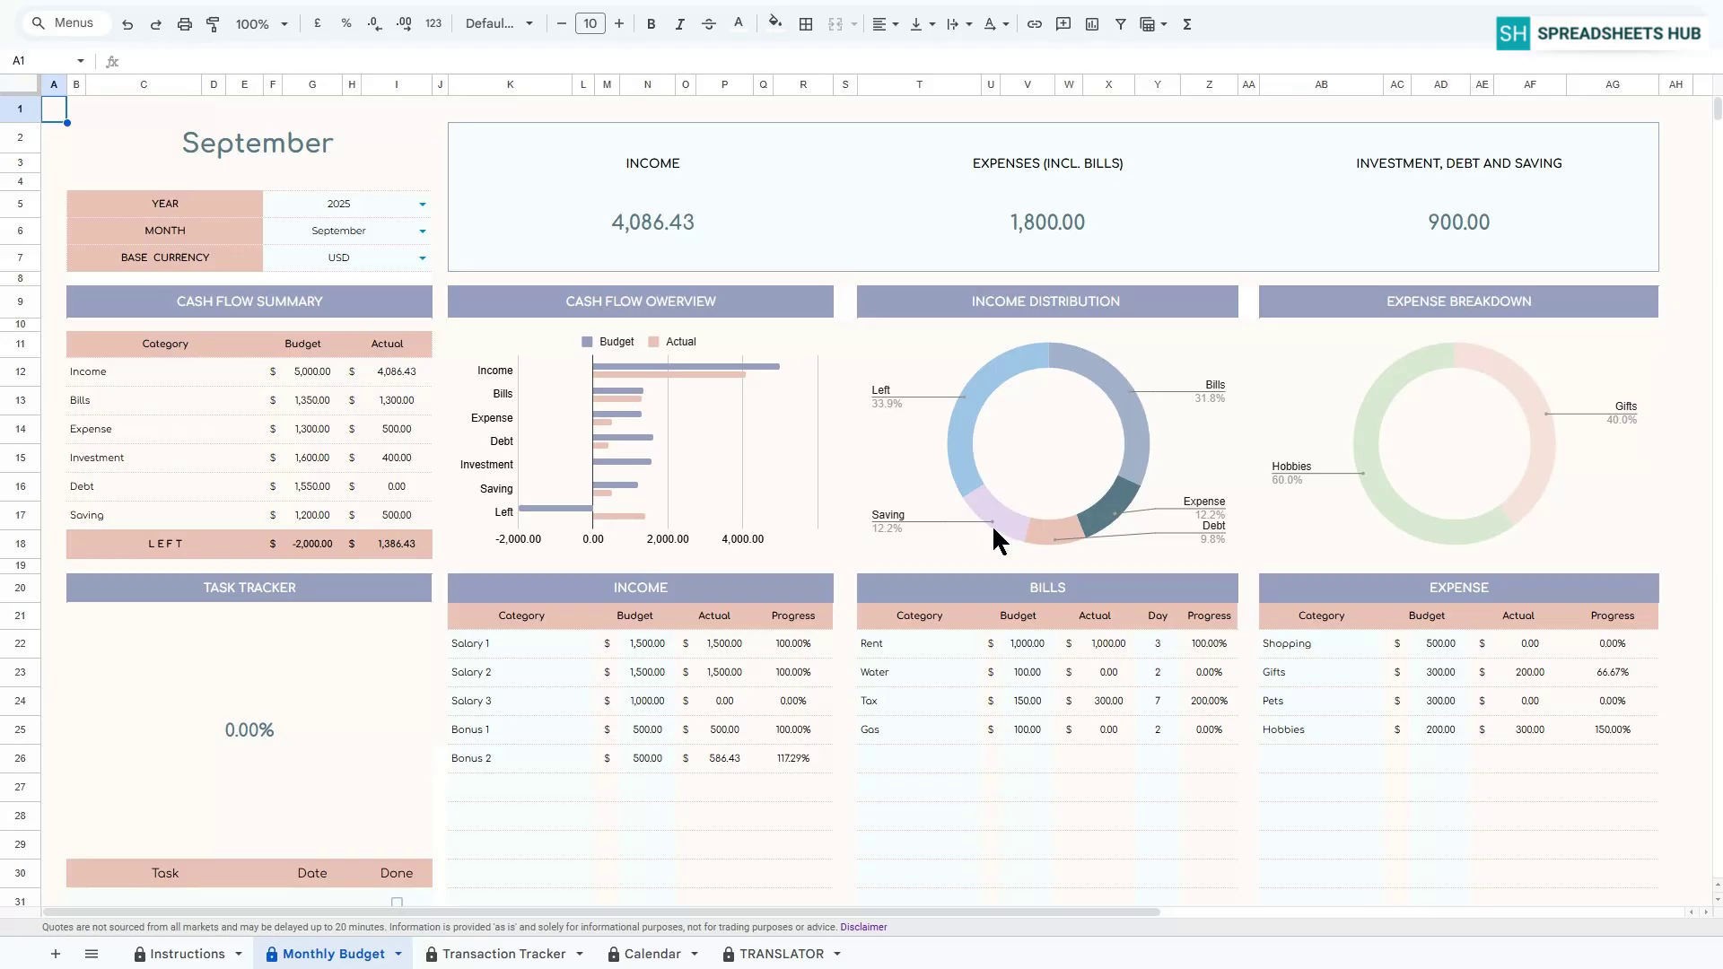
left_click(1073, 311)
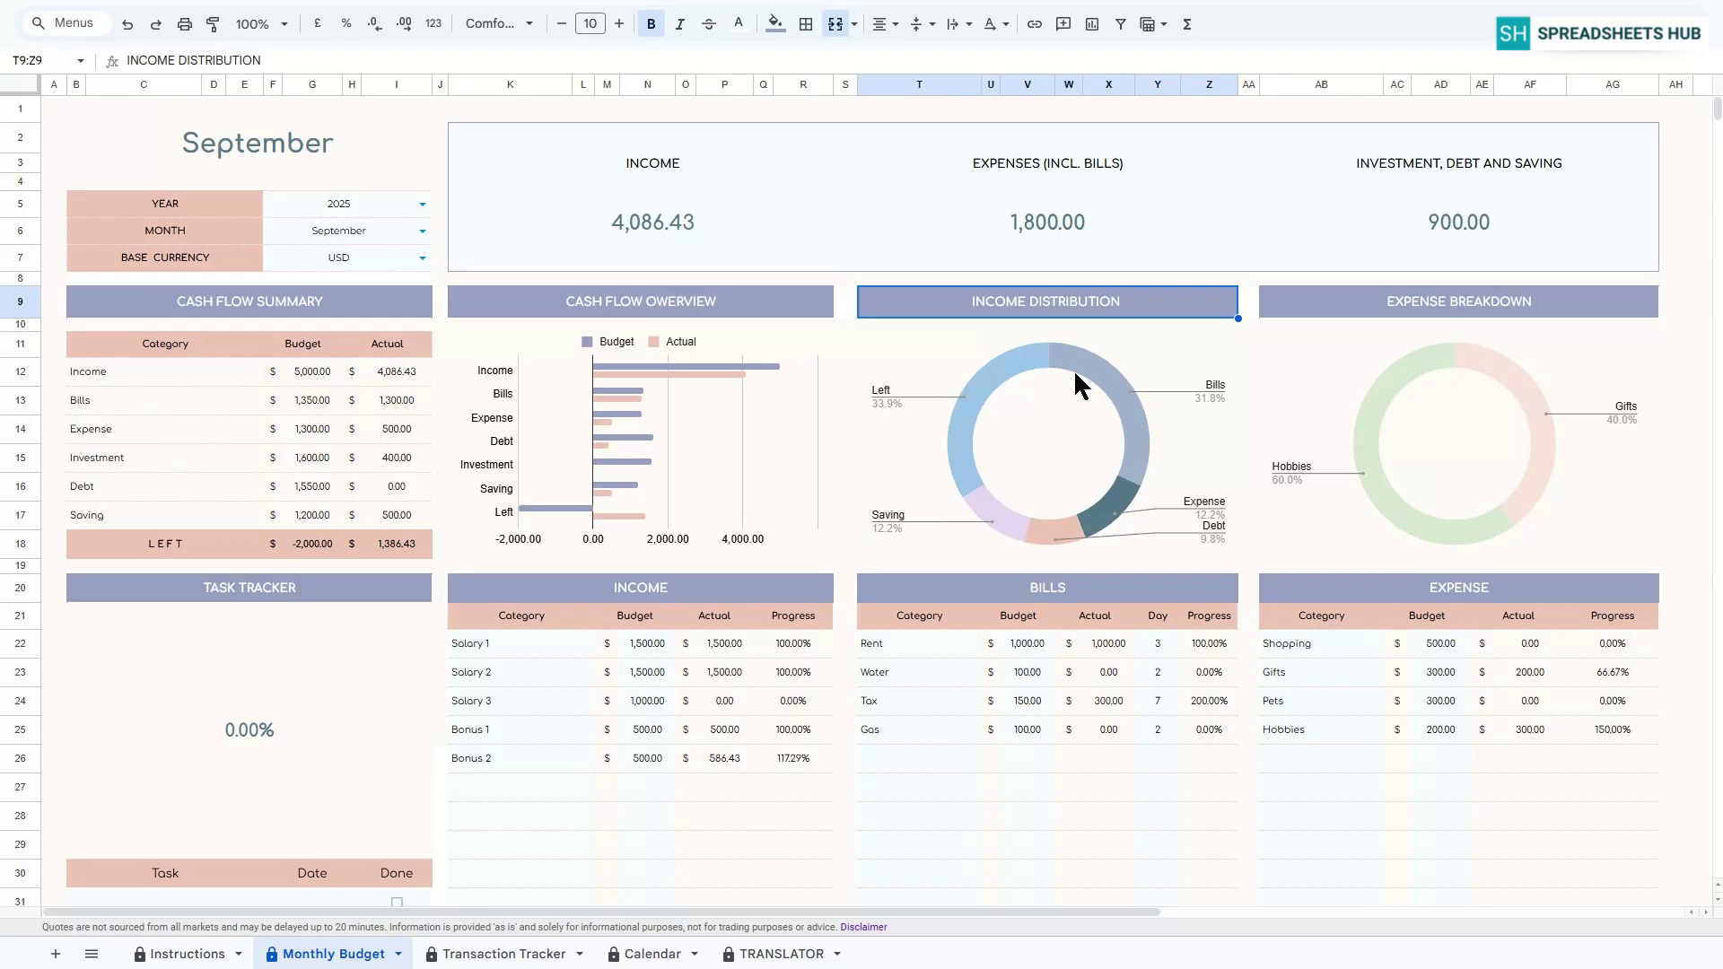
left_click(1616, 314)
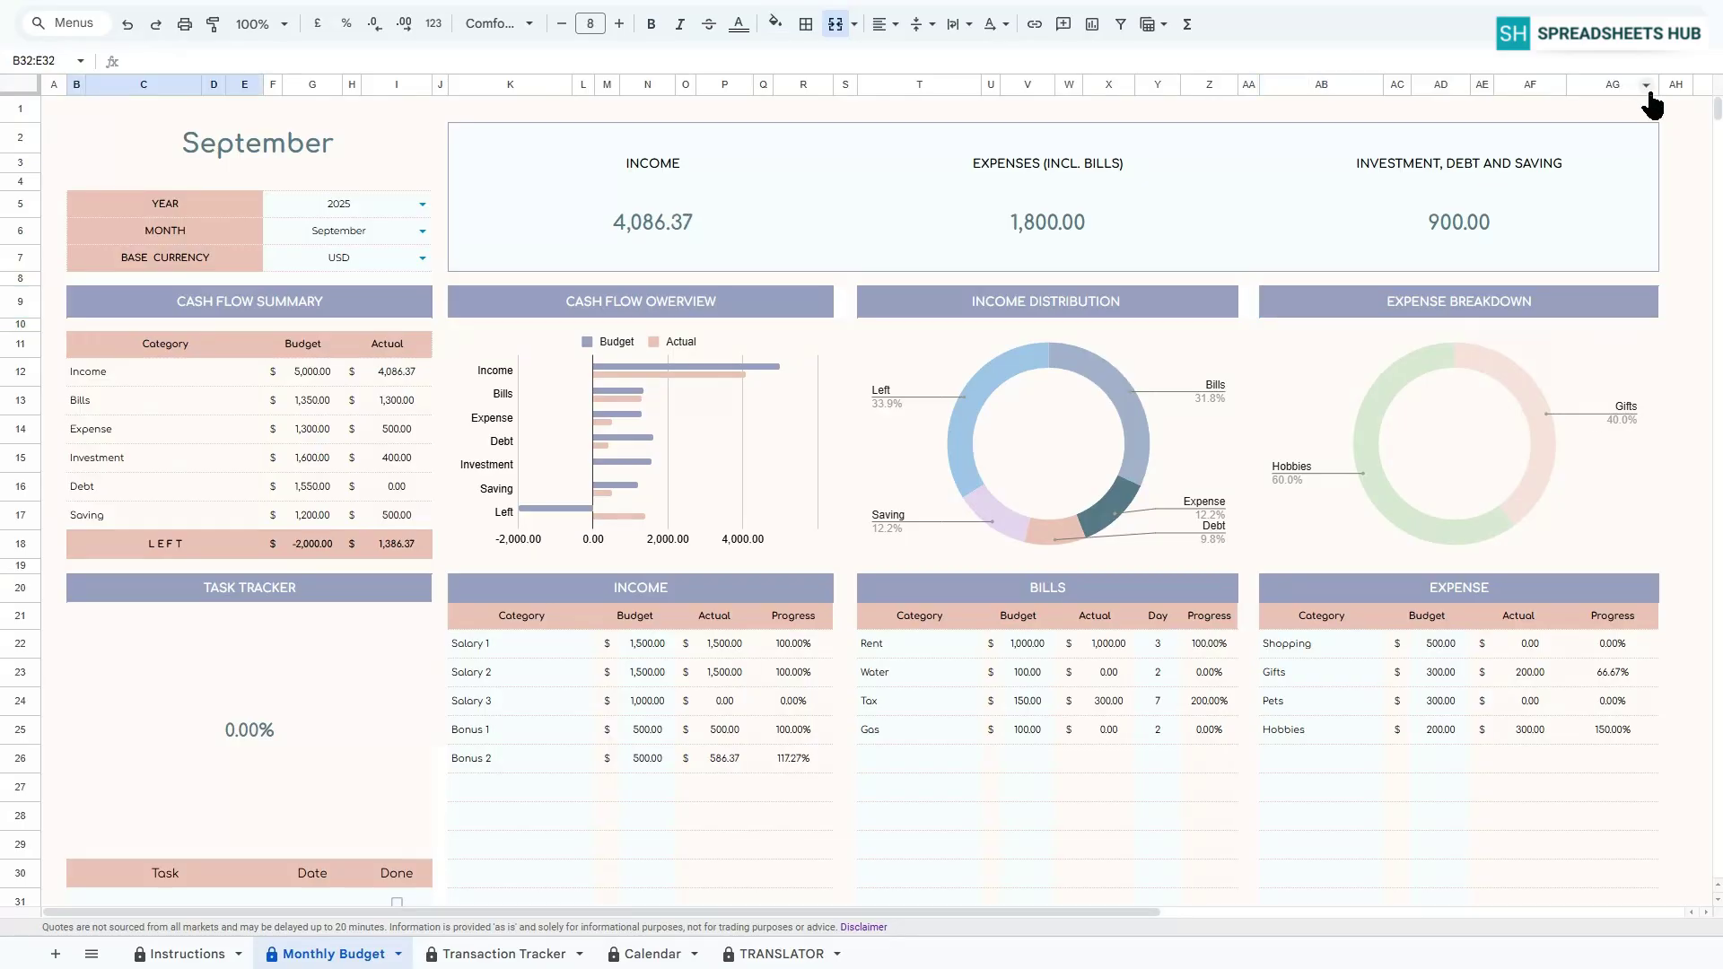
List Task 1, Task 2, Task 3 and Task 4 in the first four rows of the Task Tracker.
scroll(1465, 463, "down", 4)
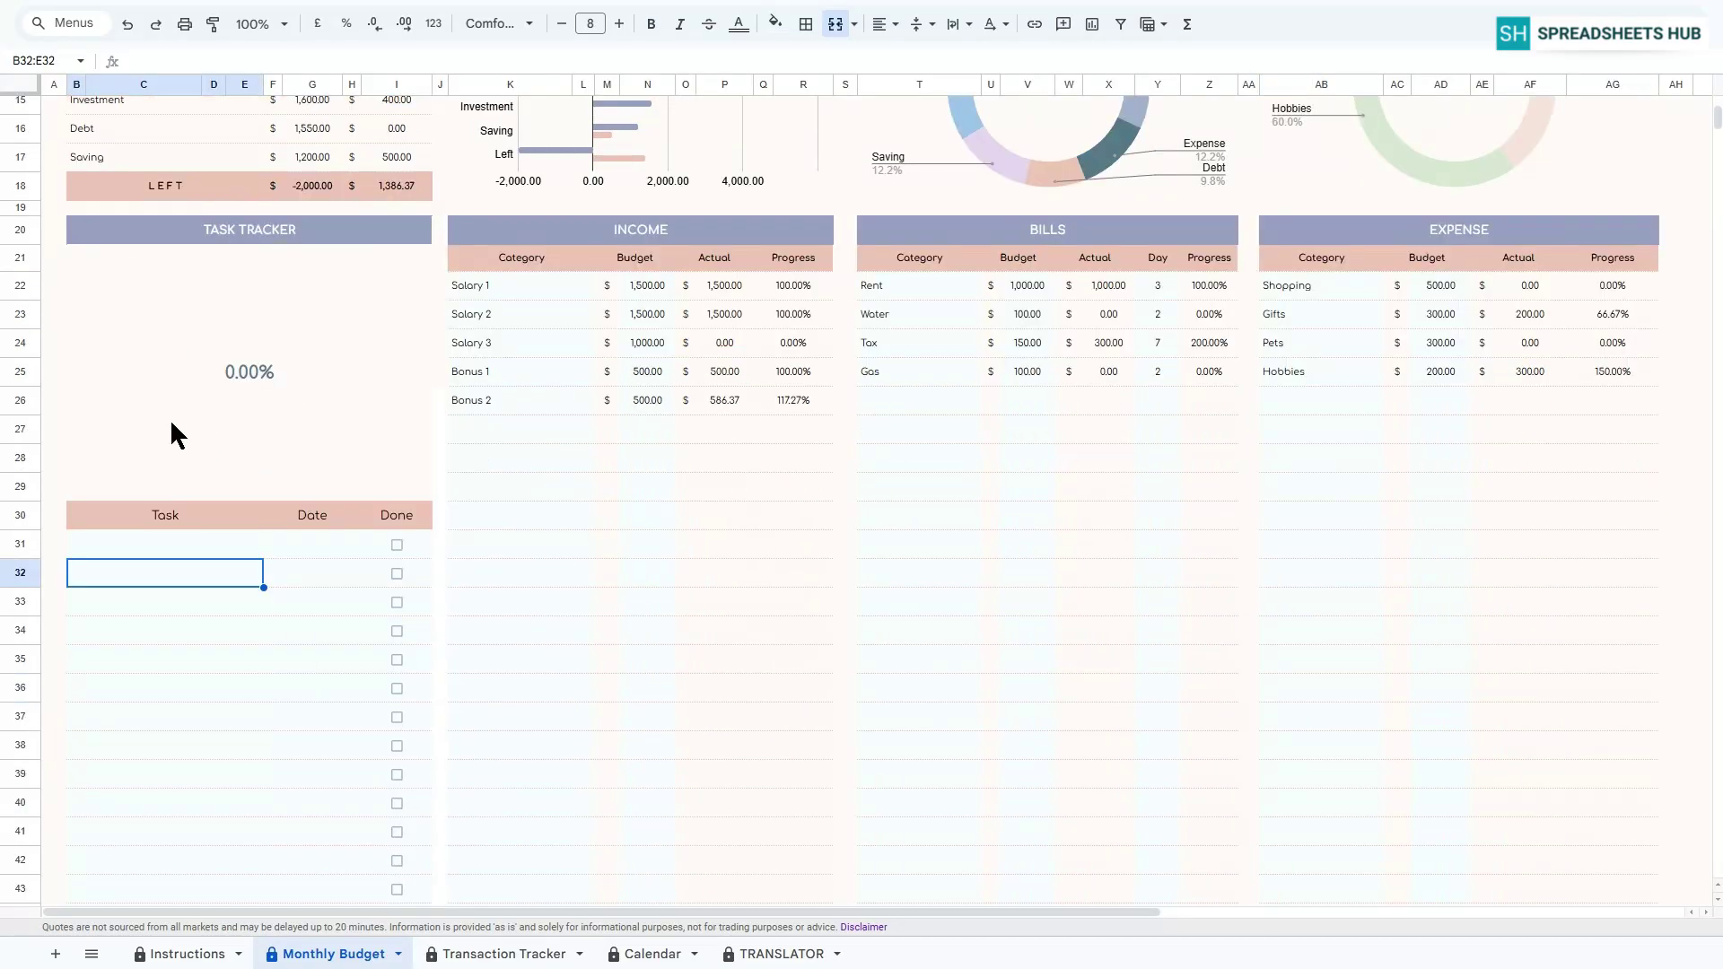
left_click(155, 549)
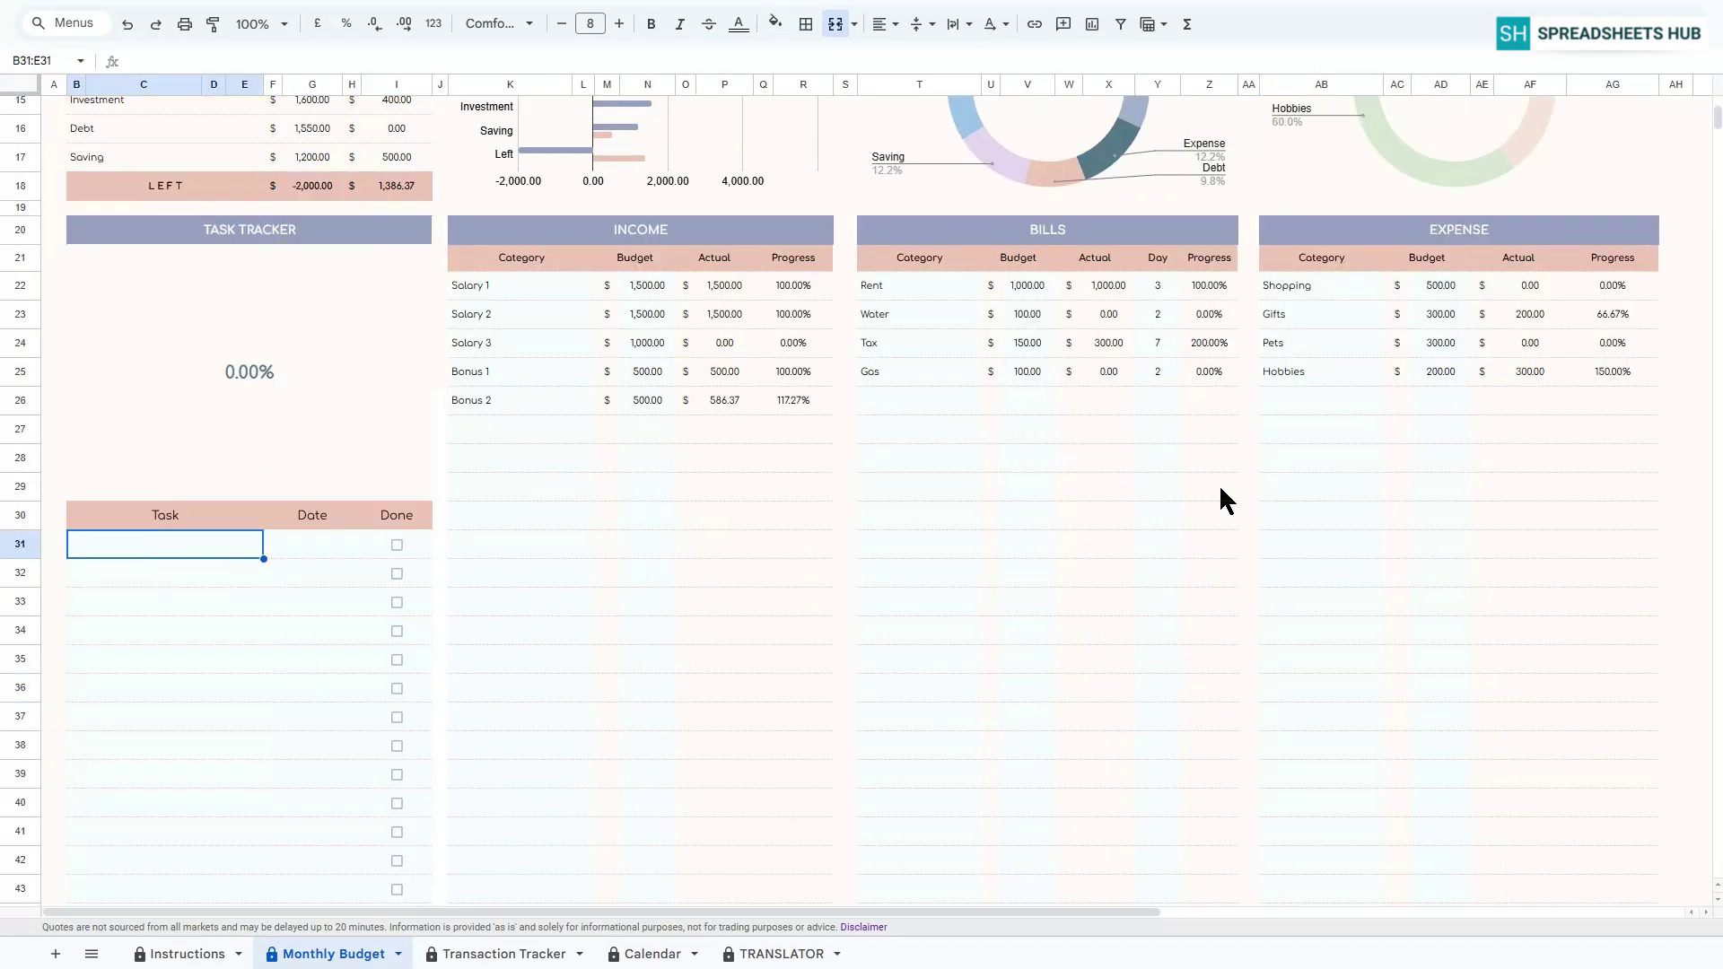
type("Task 1")
key("Return")
type("Task 2")
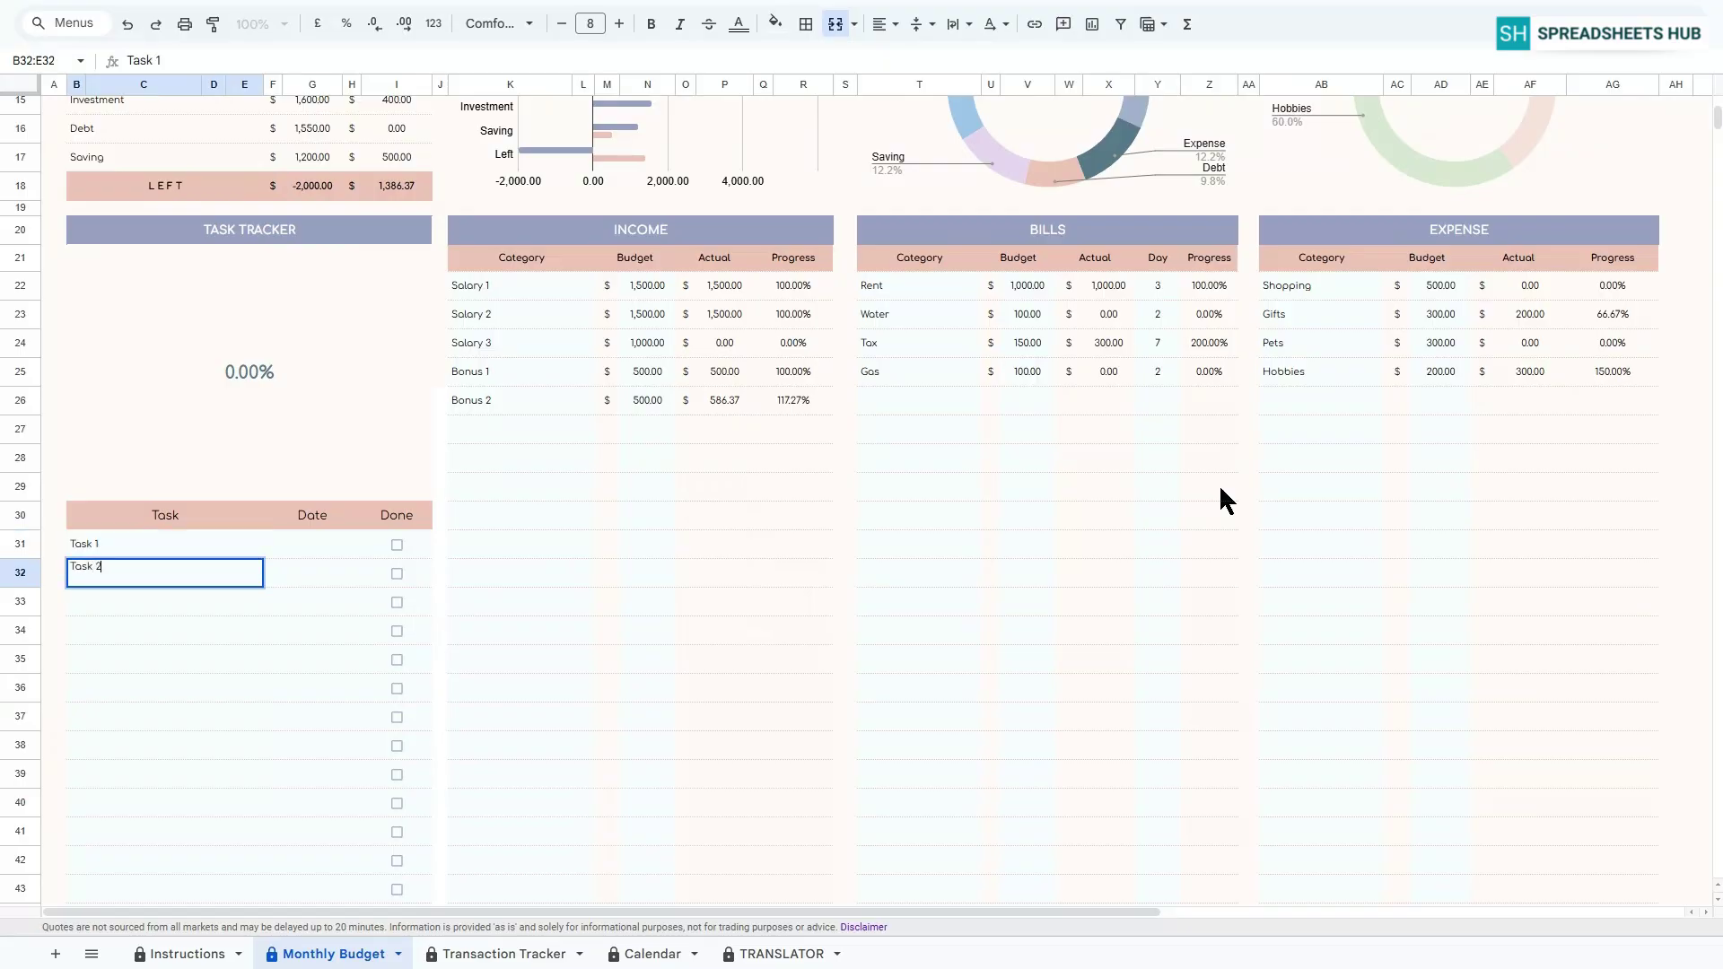
key("Return")
type("Task 3")
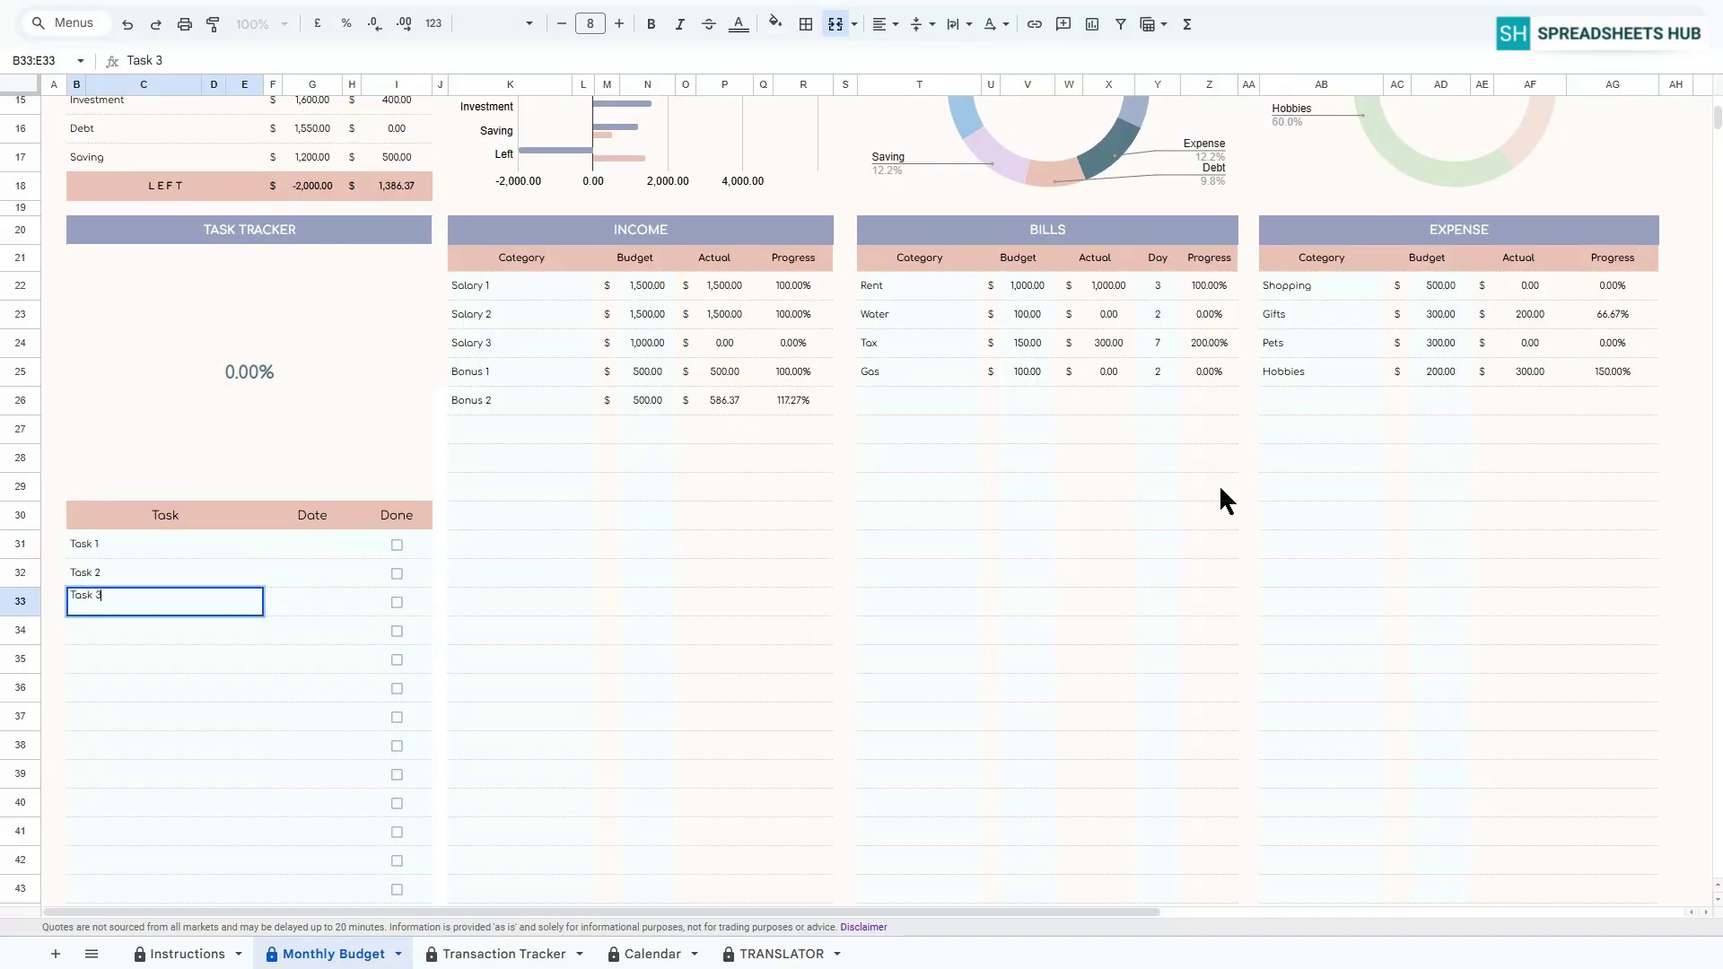
key("Return")
type("Task ")
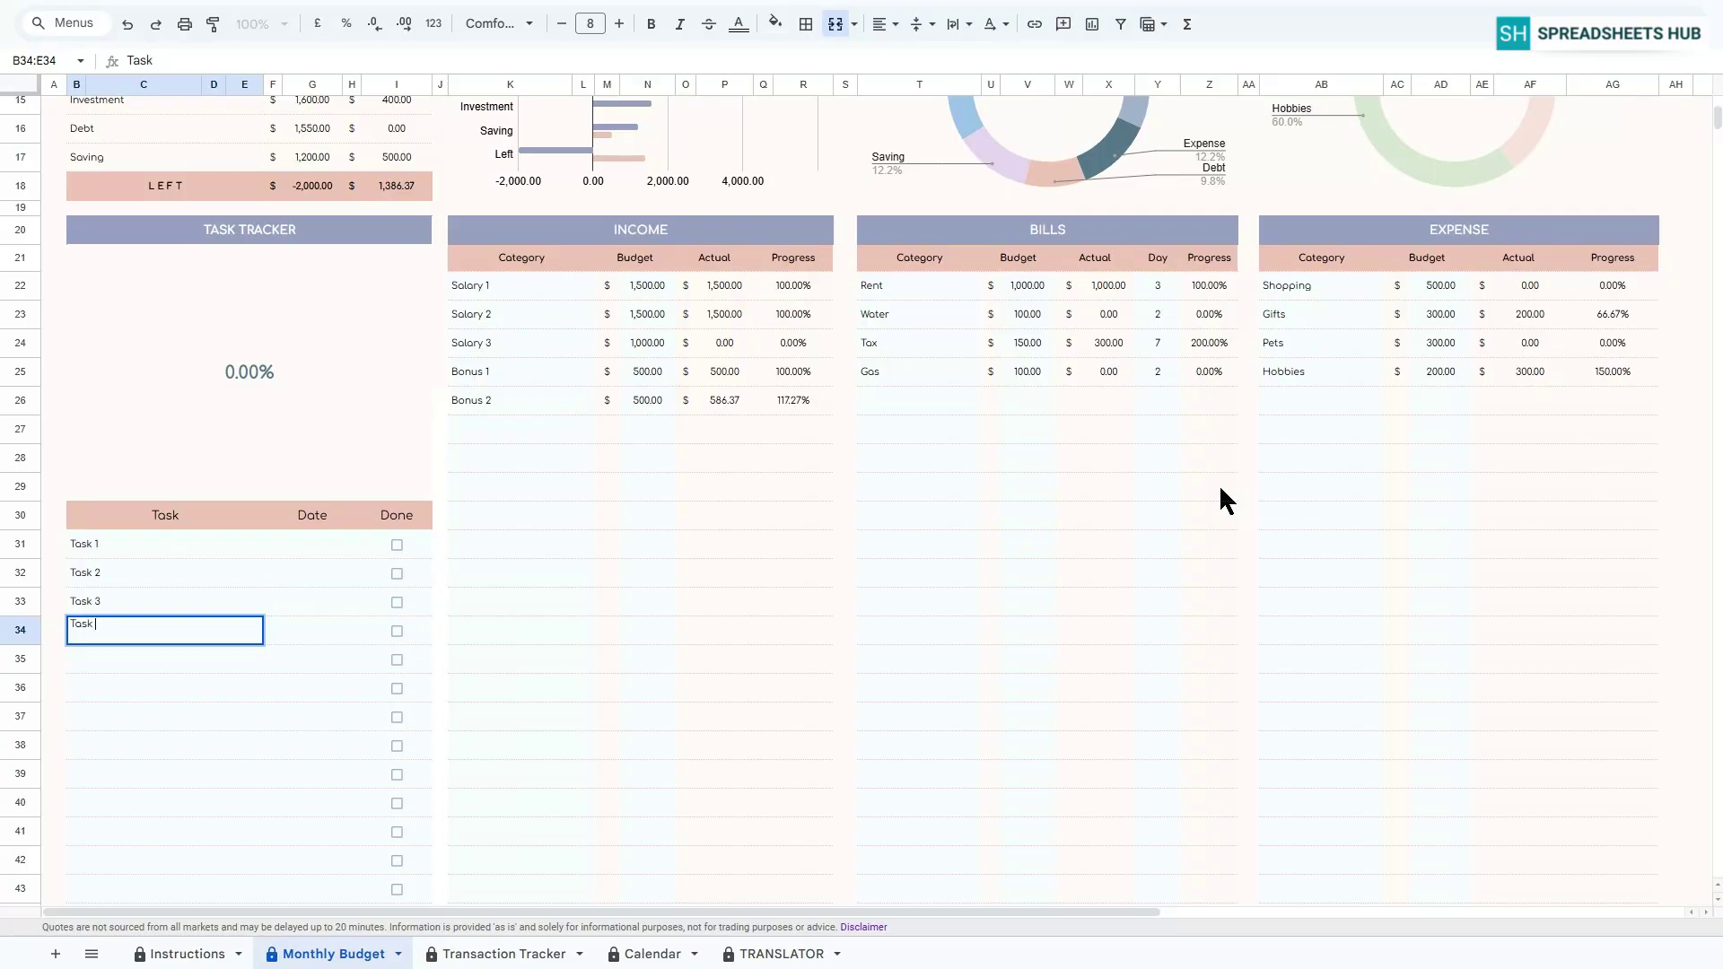
type("4")
key("Return")
Date Task 1 to Task 4 as 1, 9, 23 and 30 September 2025 respectively.
double_click(312, 544)
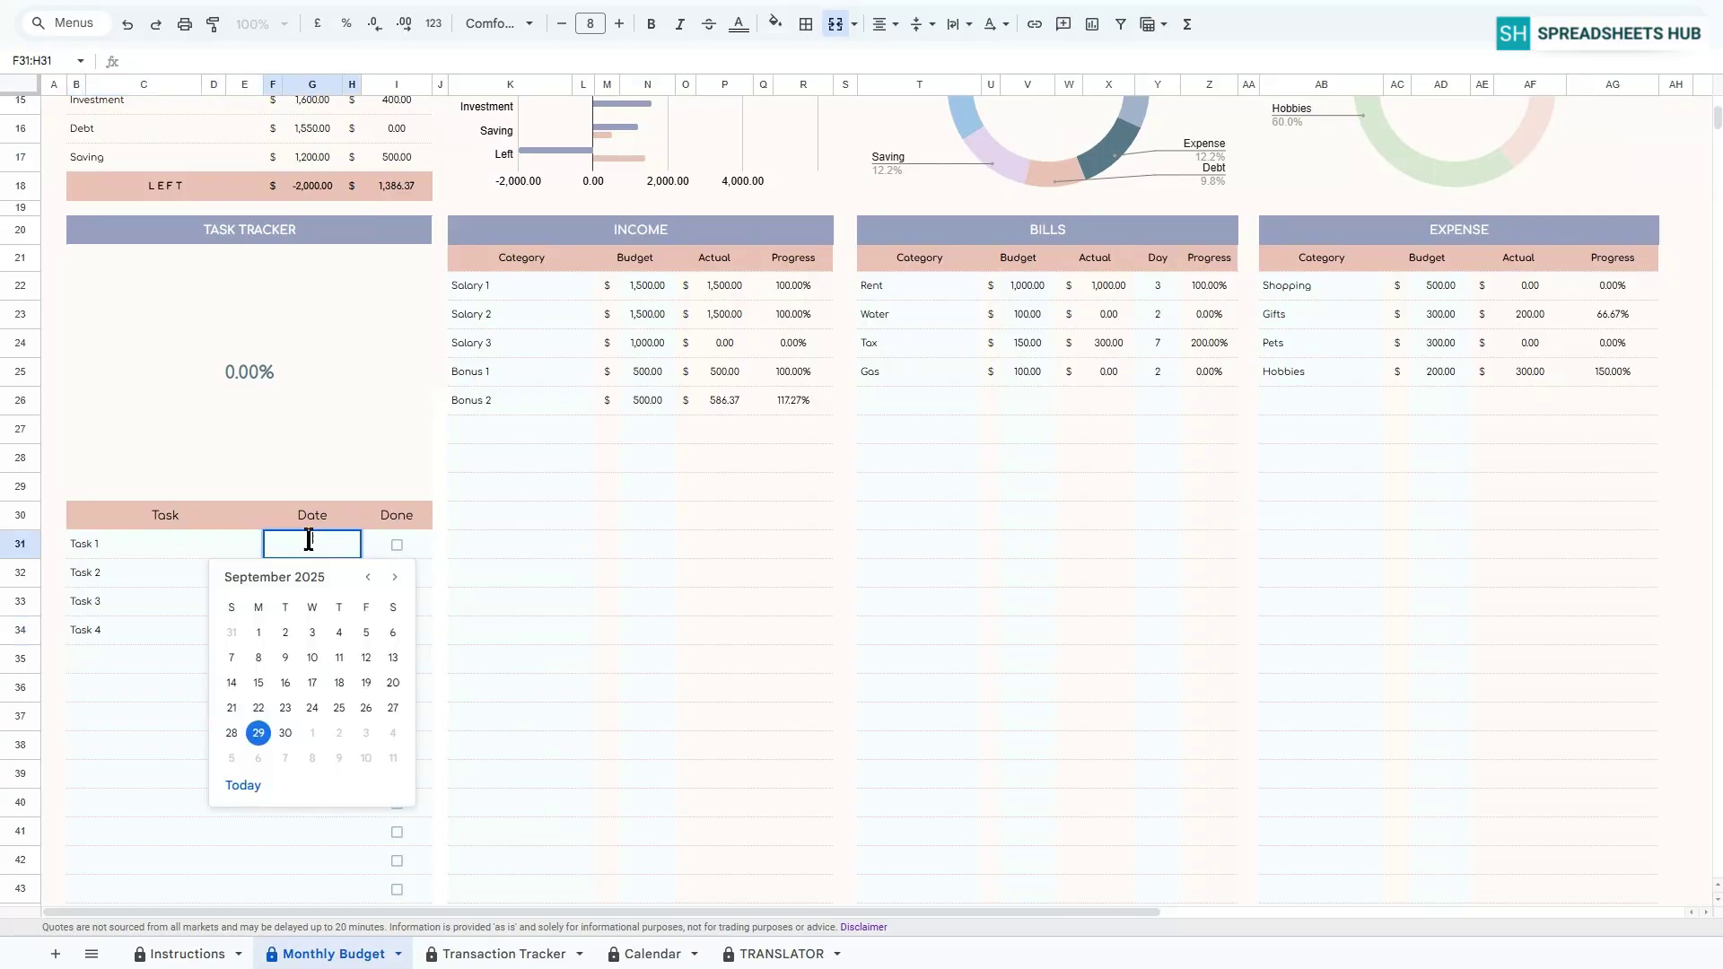
left_click(259, 632)
double_click(296, 573)
left_click(286, 687)
double_click(307, 599)
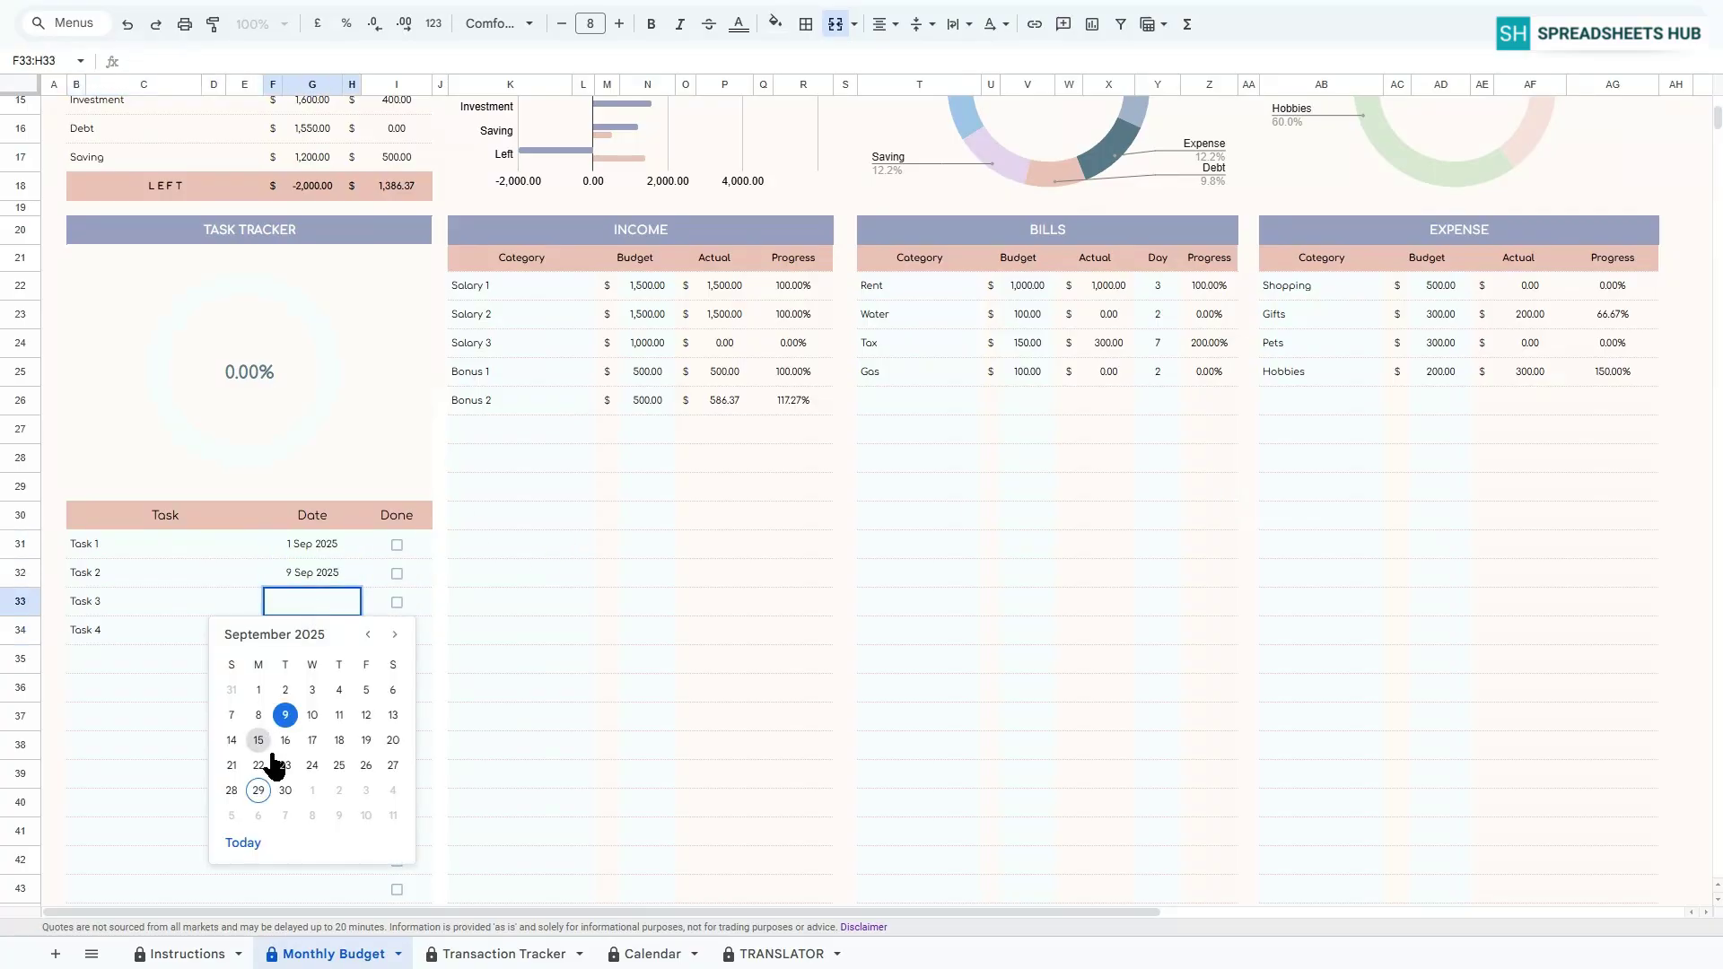
left_click(286, 765)
double_click(310, 630)
left_click(285, 818)
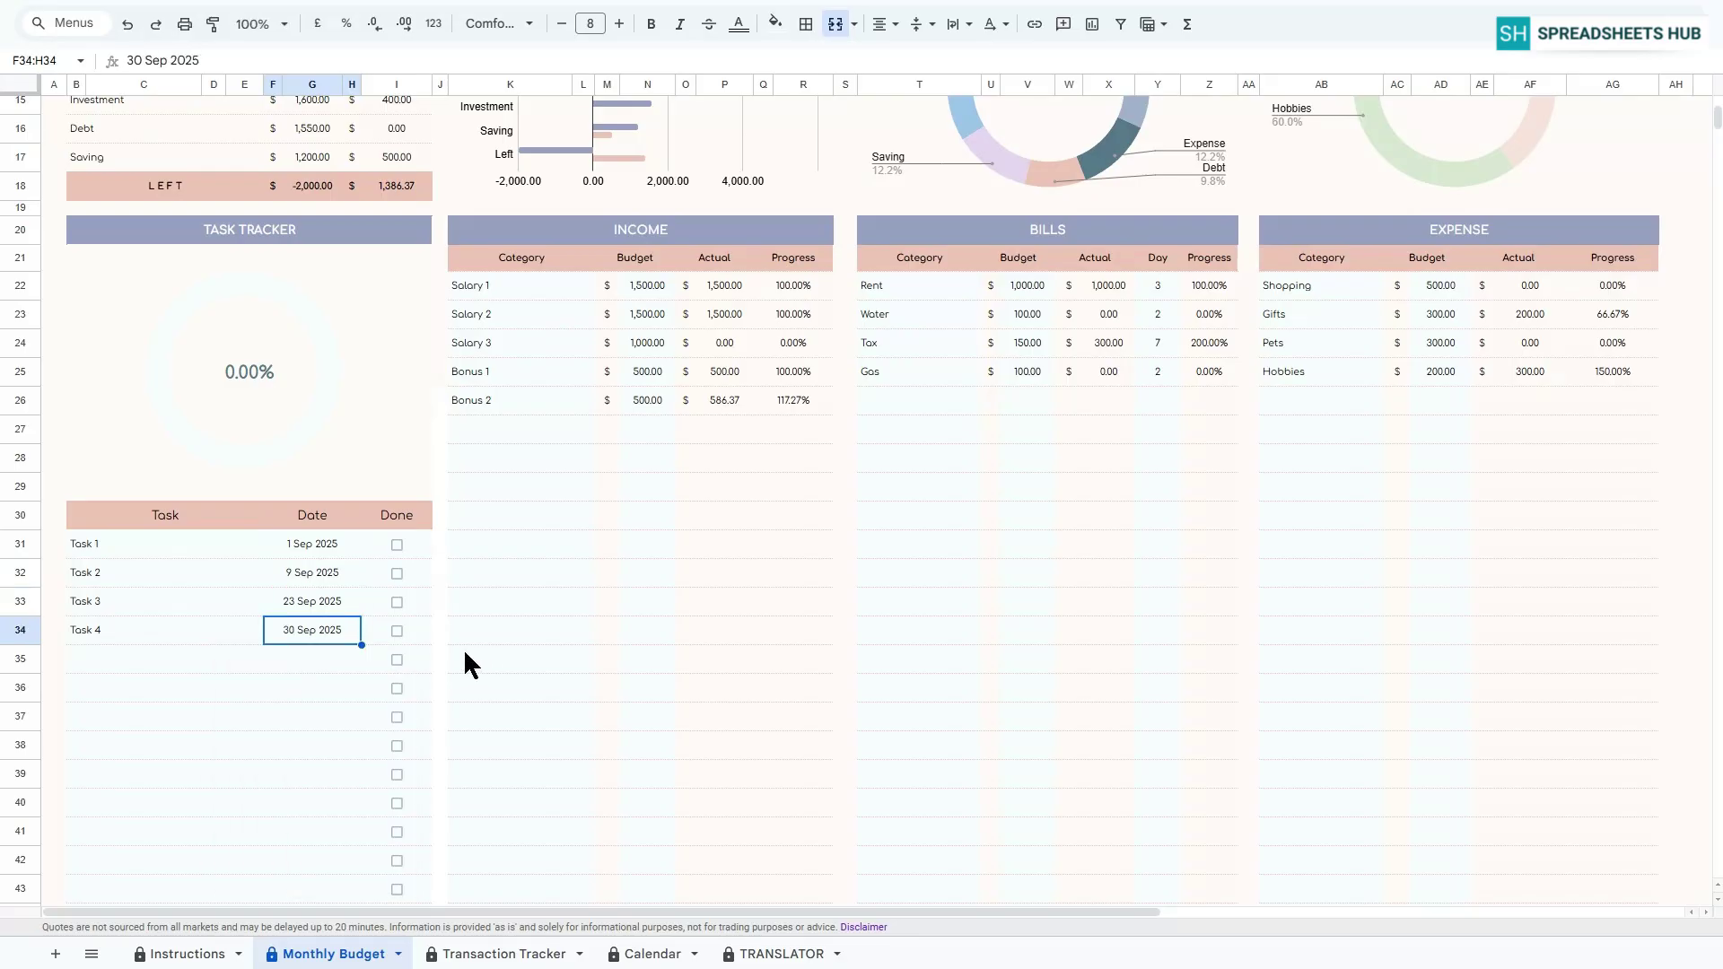
Mark Task 1, Task 2 and Task 3 as done in the Task Tracker.
left_click(397, 545)
left_click(396, 573)
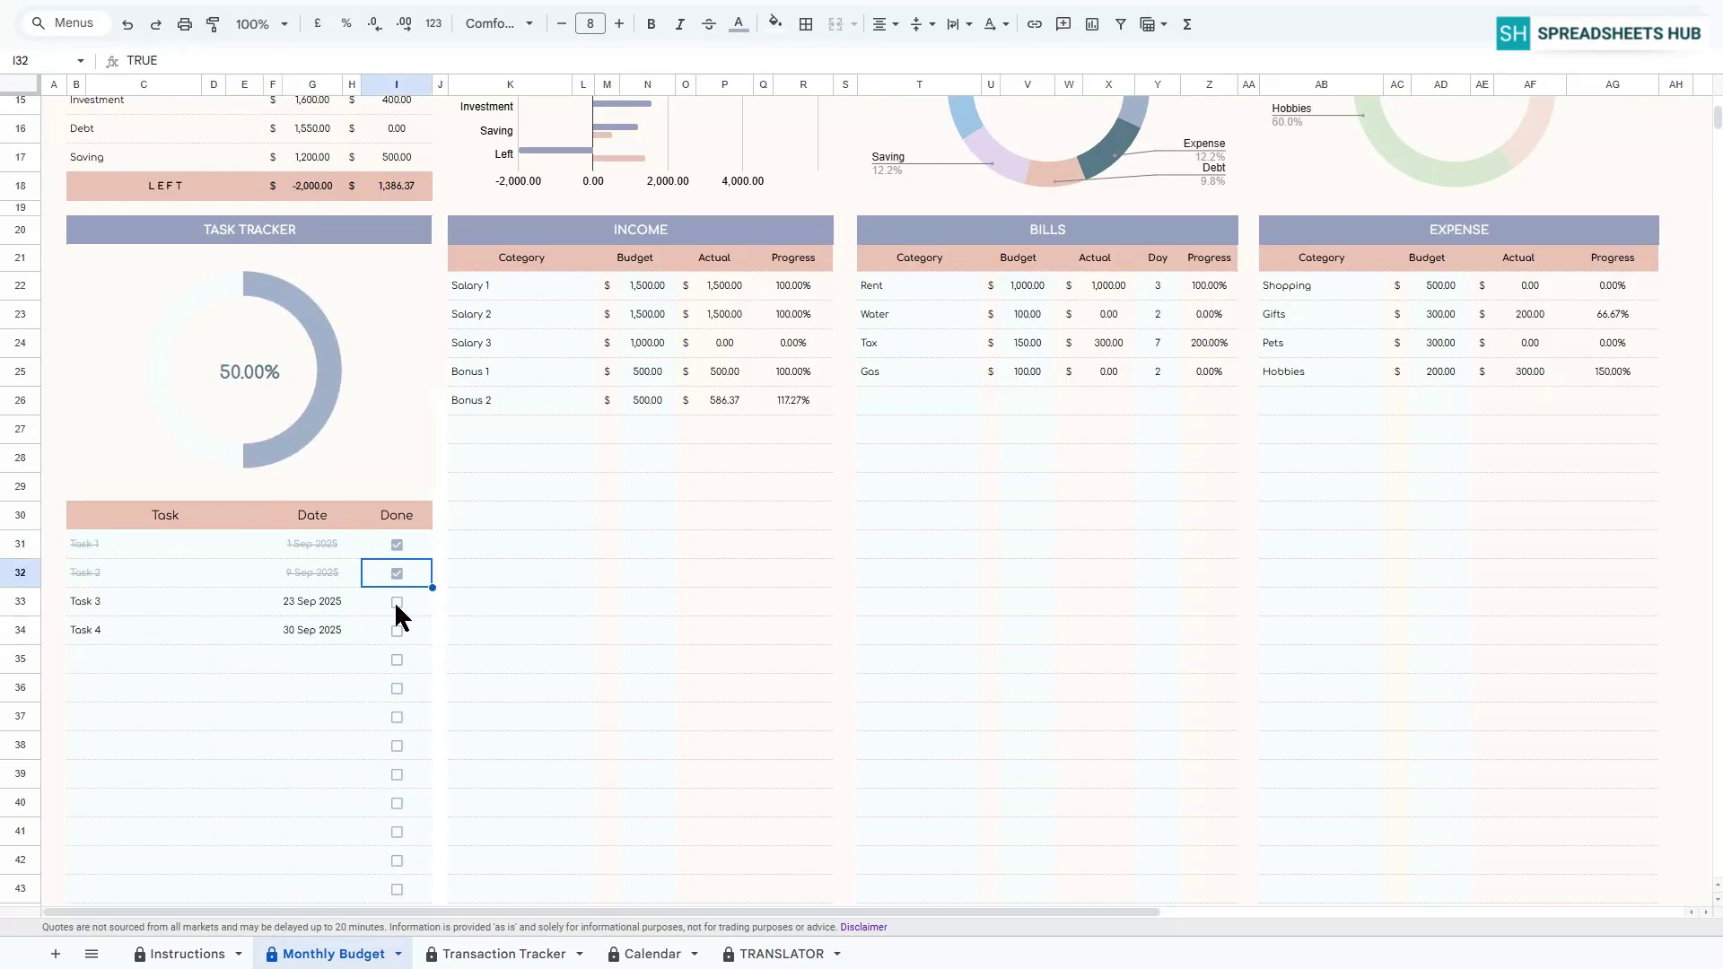
left_click(397, 602)
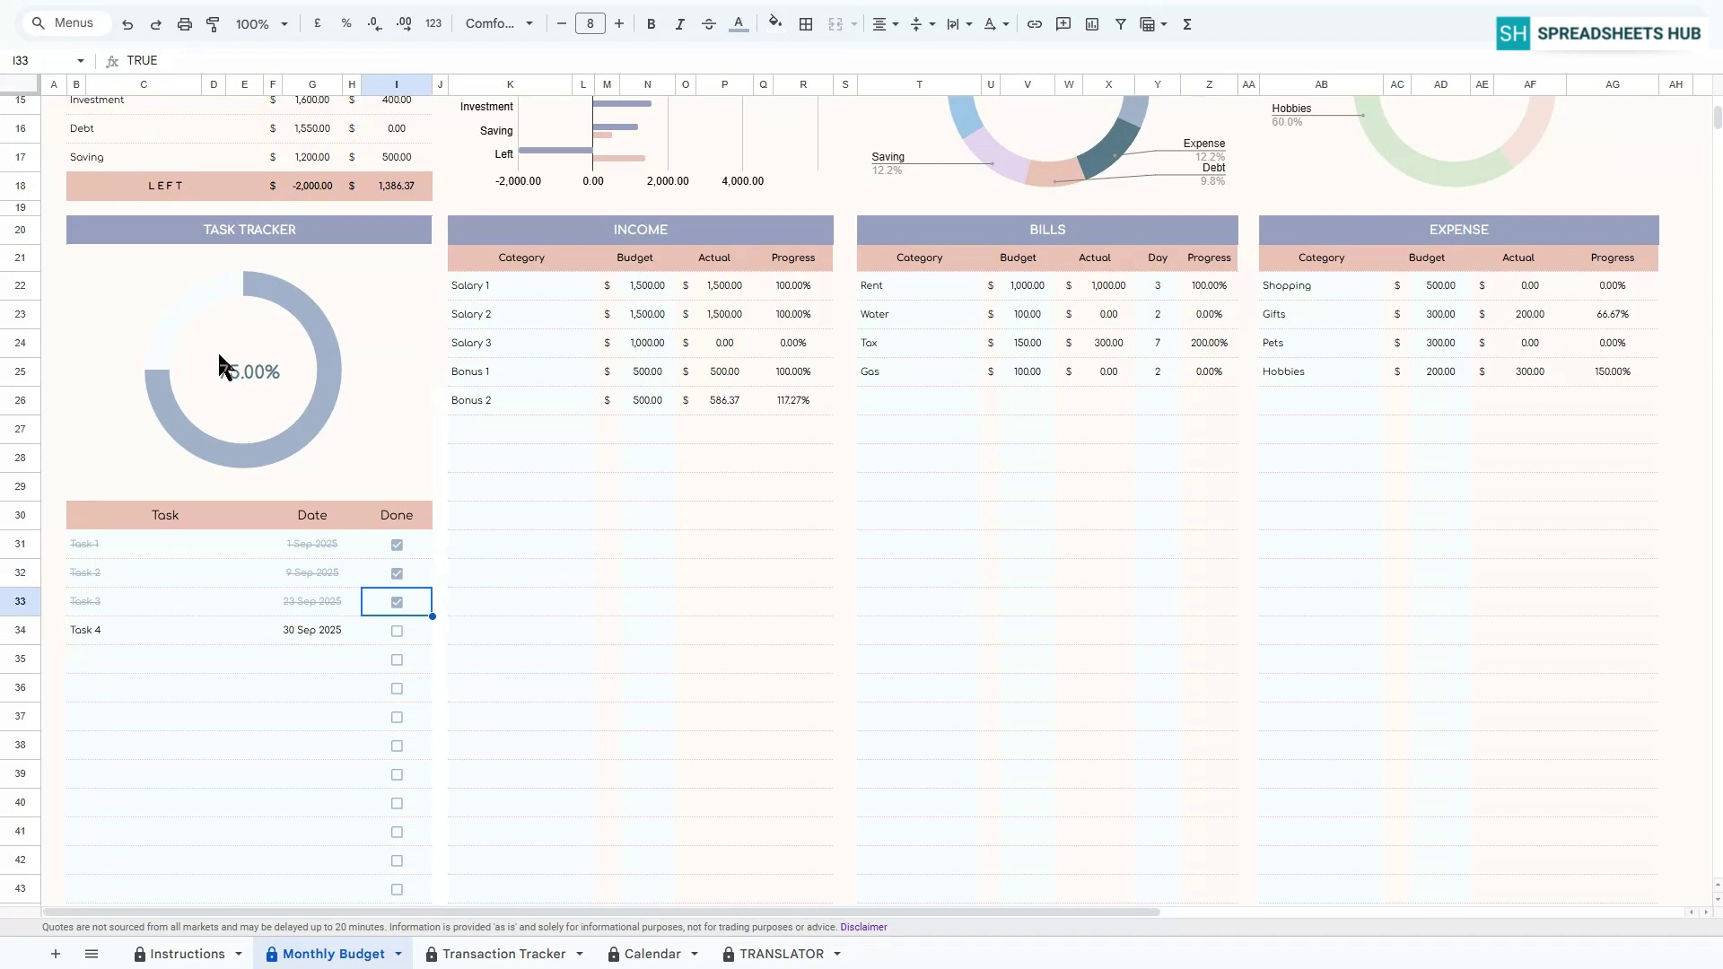
scroll(1660, 655, "down", 2)
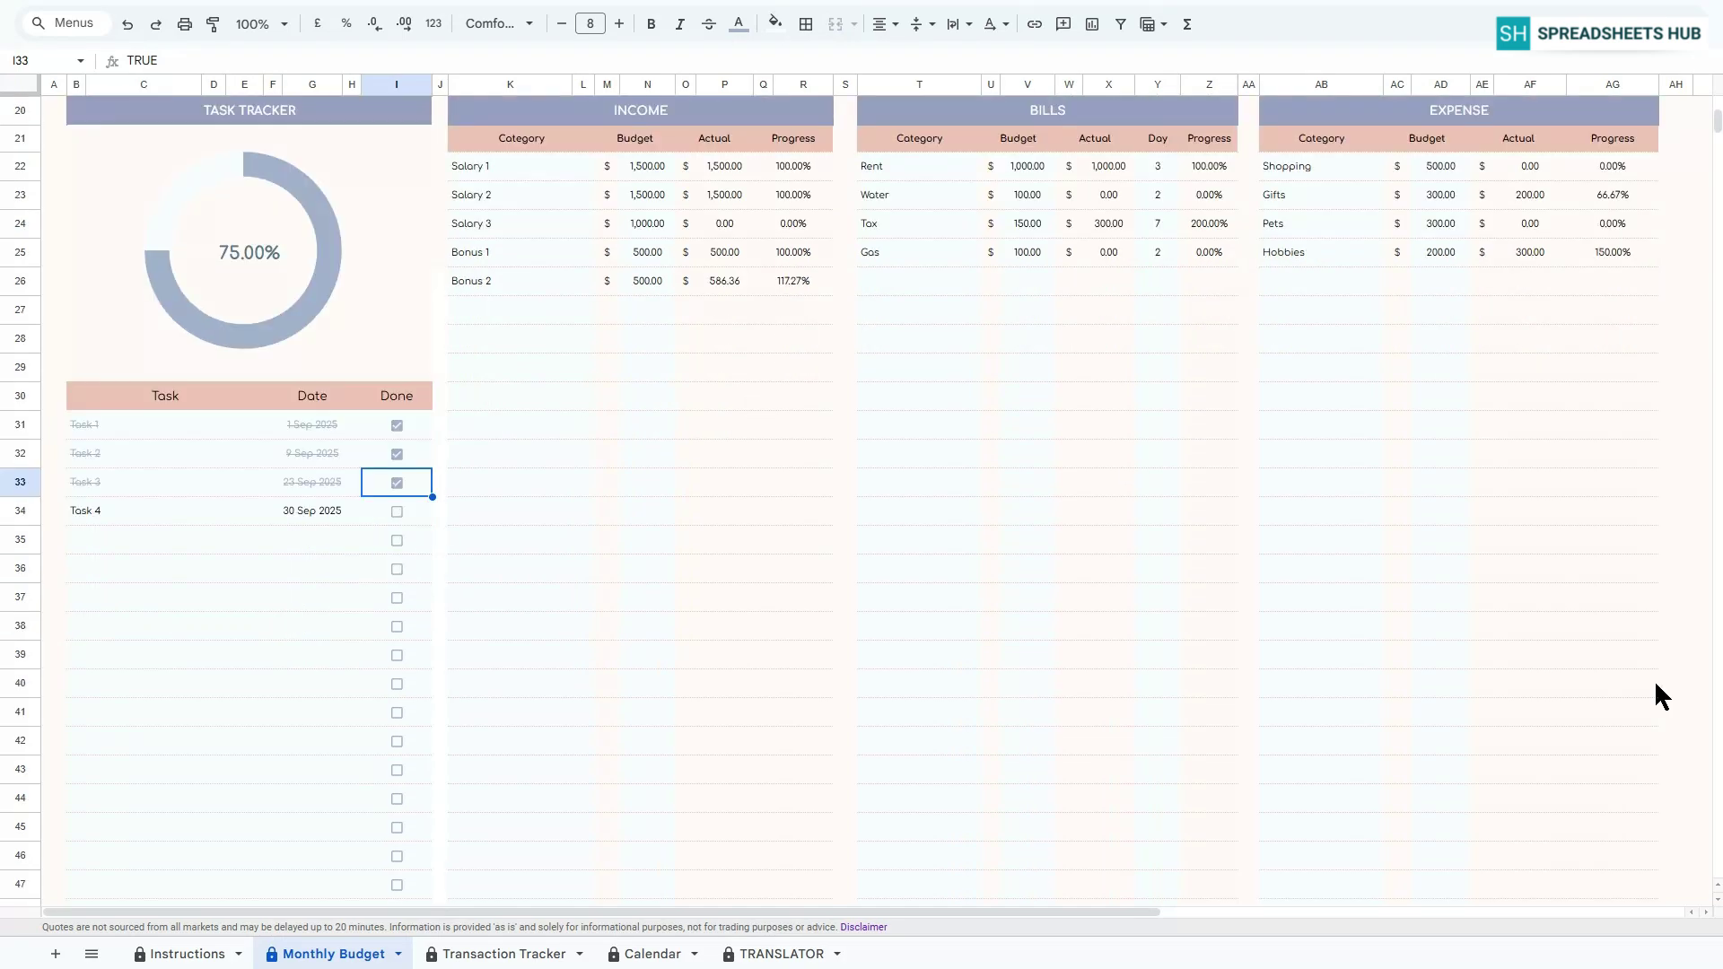
Set the month of the Smart Calendar on the Calendar sheet to September.
left_click(644, 954)
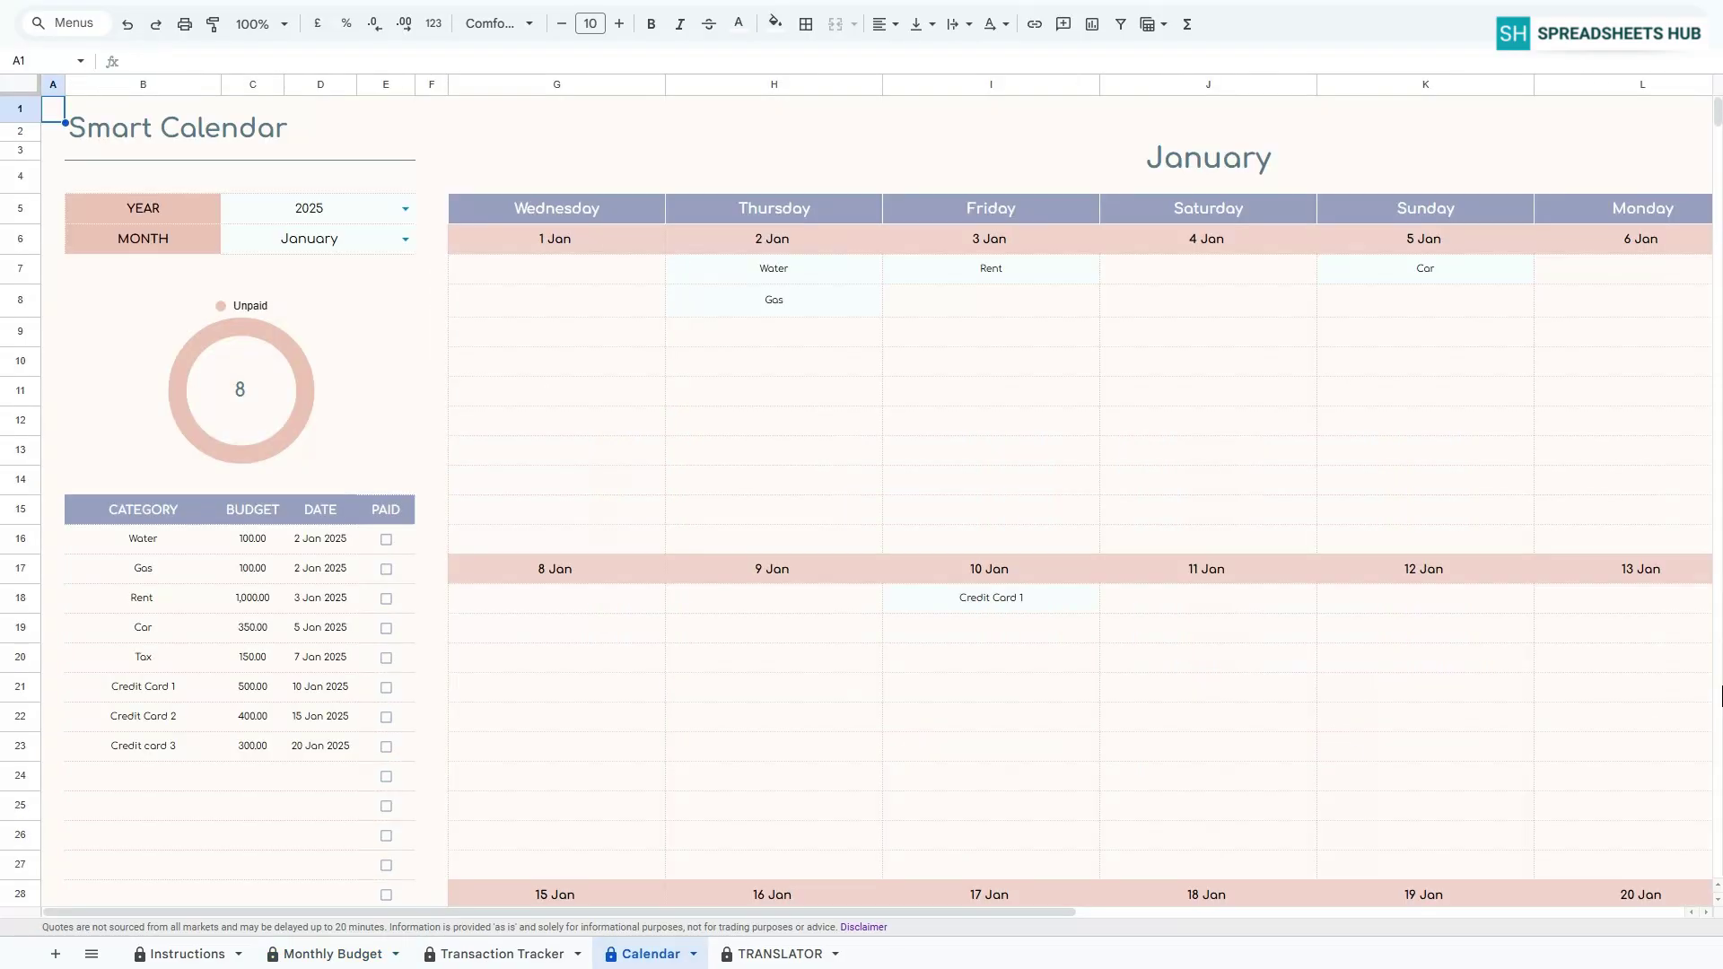
mouse_move(708, 919)
left_mouse_down()
mouse_move(876, 920)
mouse_move(675, 913)
left_mouse_up()
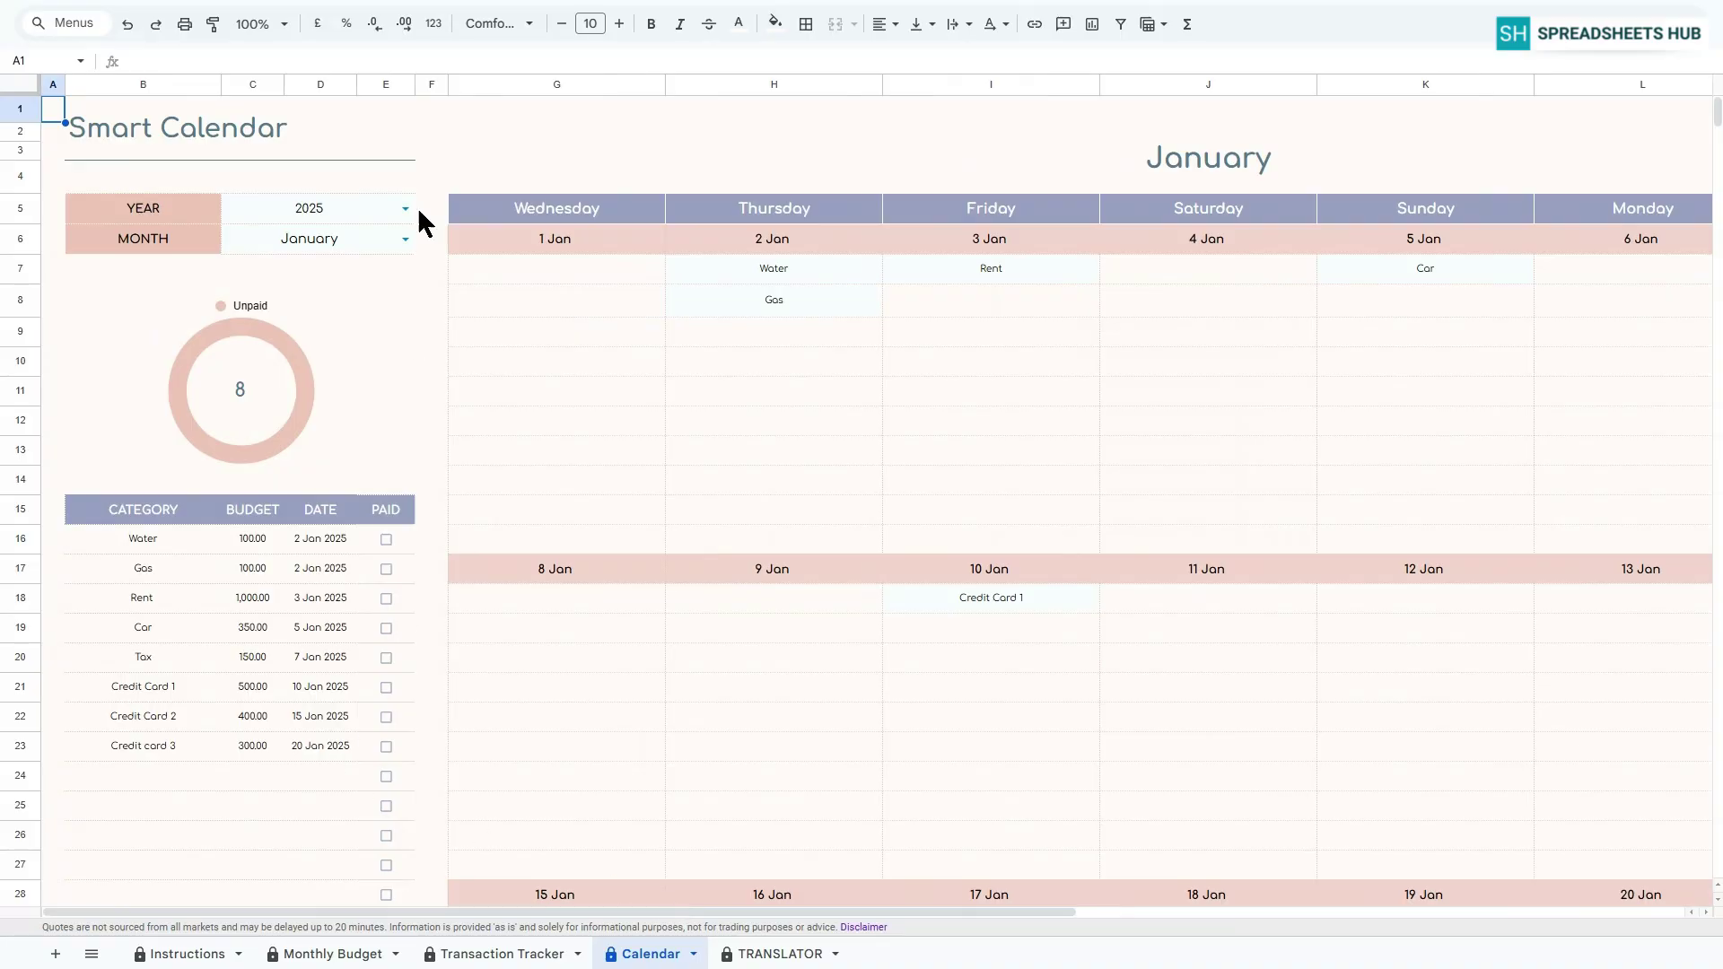
left_click(406, 239)
left_click(272, 467)
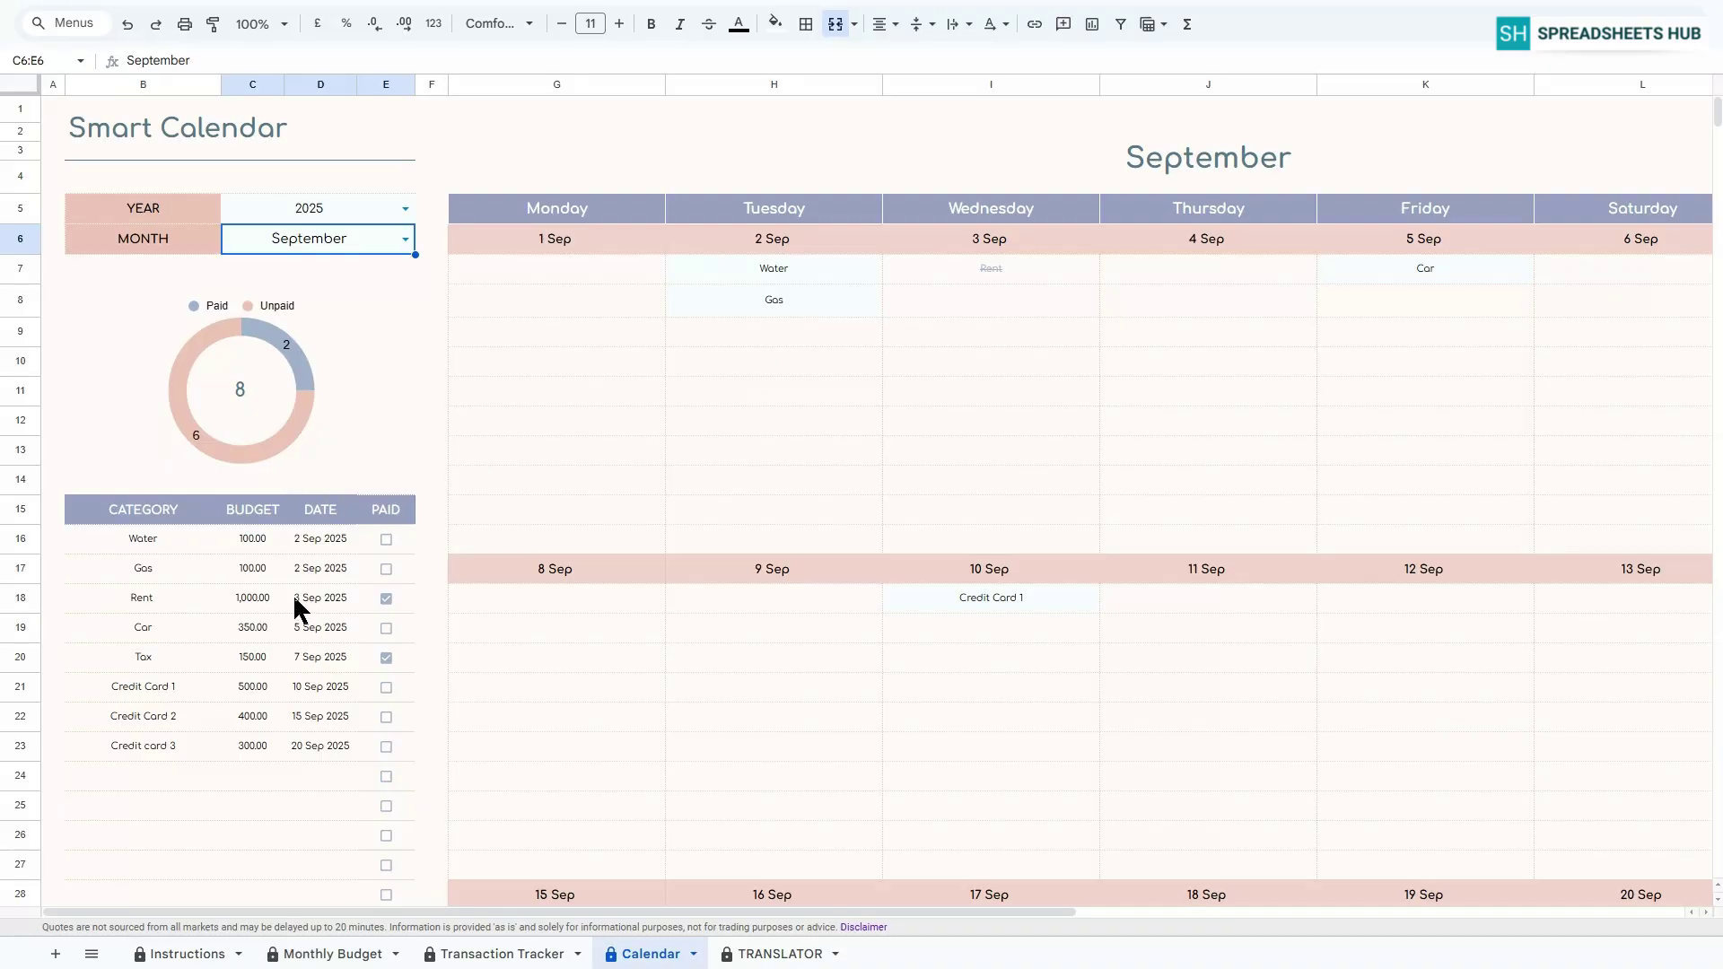
Compare the due days in the Monthly Budget's Bills and Debt tables with the entries on the September calendar.
left_click(334, 955)
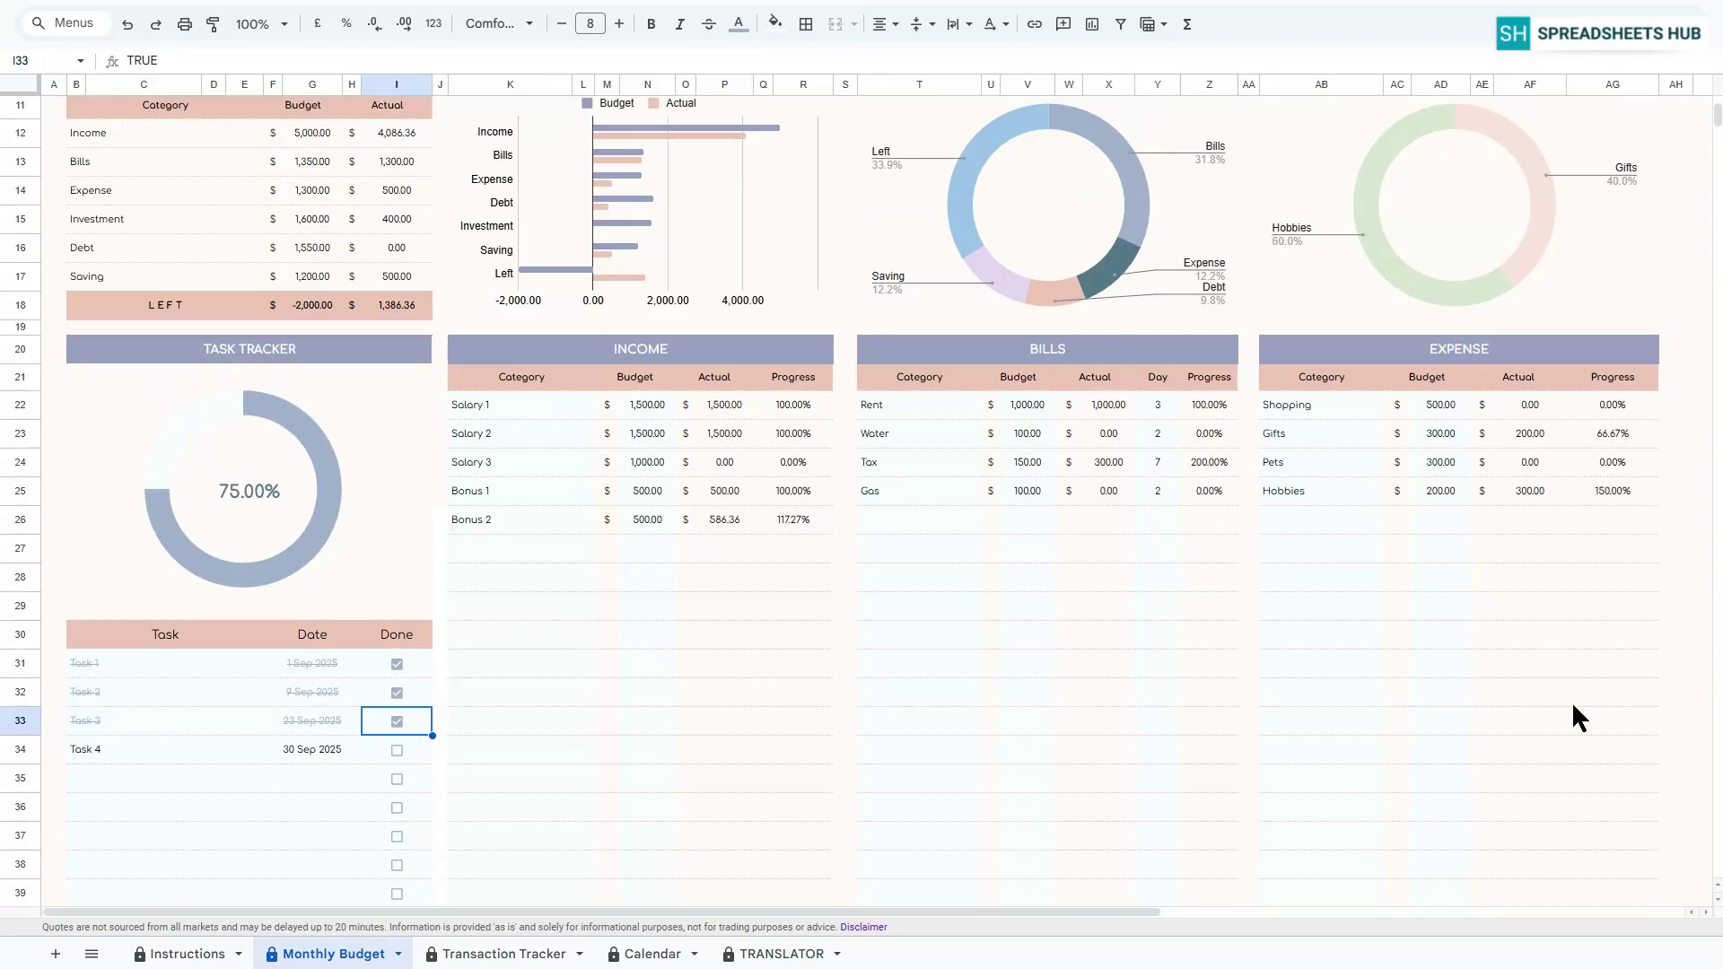
left_click(1167, 353)
scroll(1357, 525, "down", 16)
left_click(1152, 471)
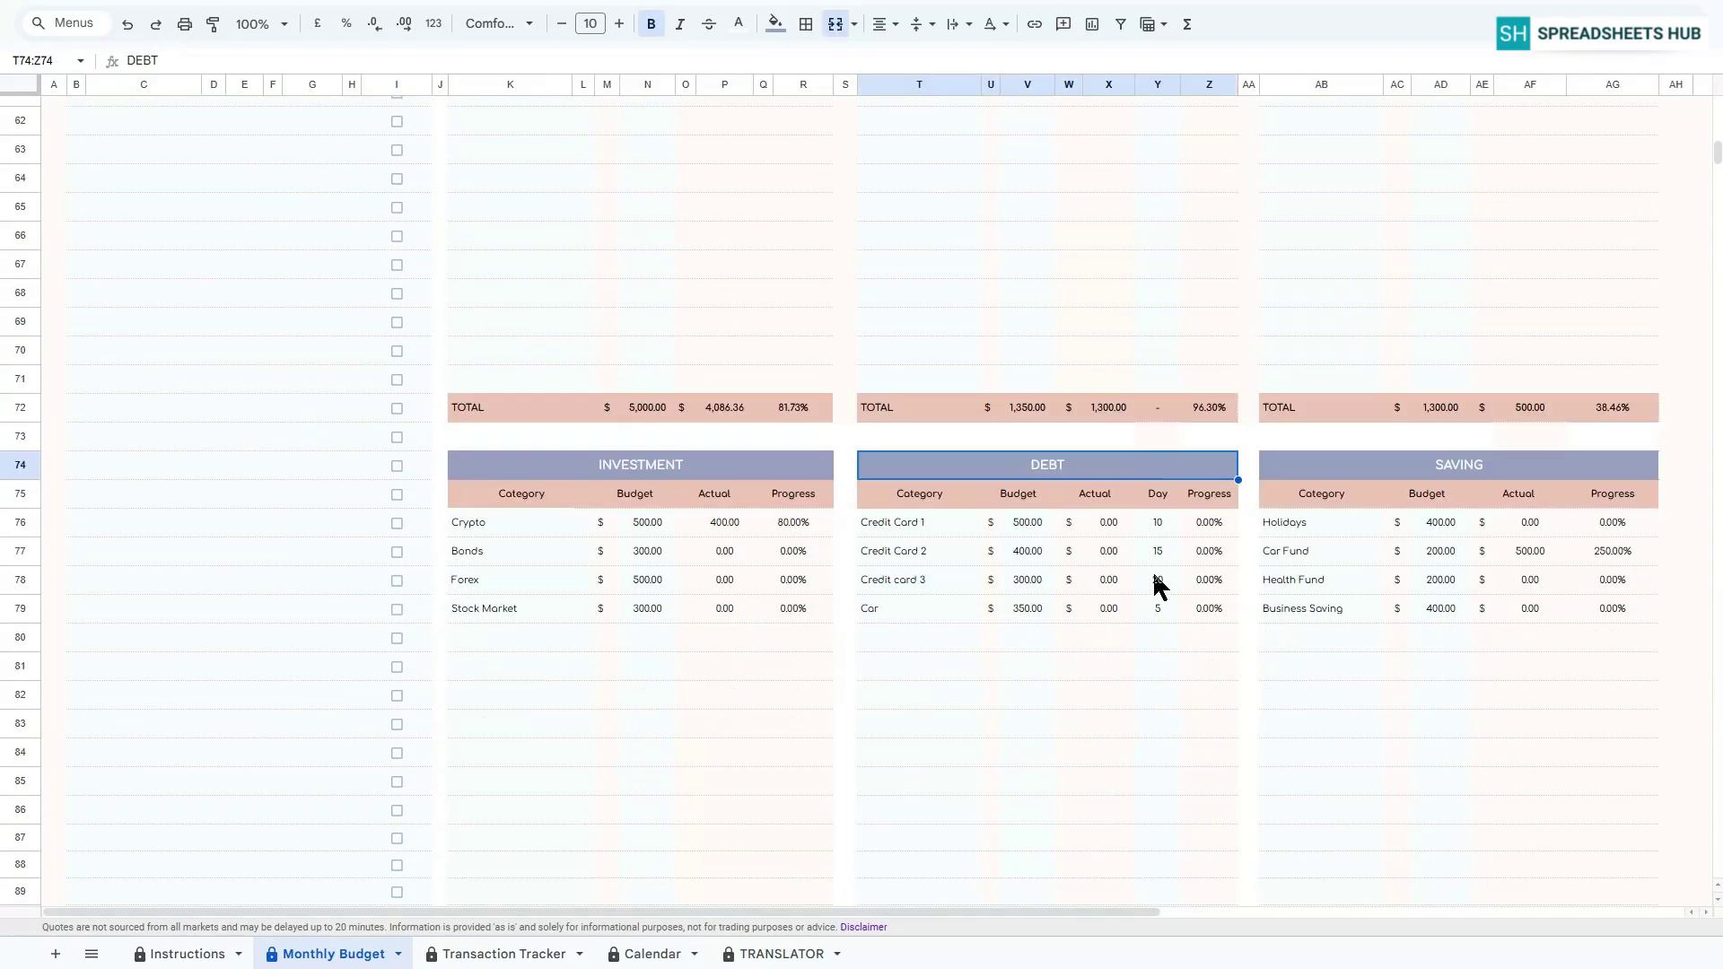
left_click(662, 955)
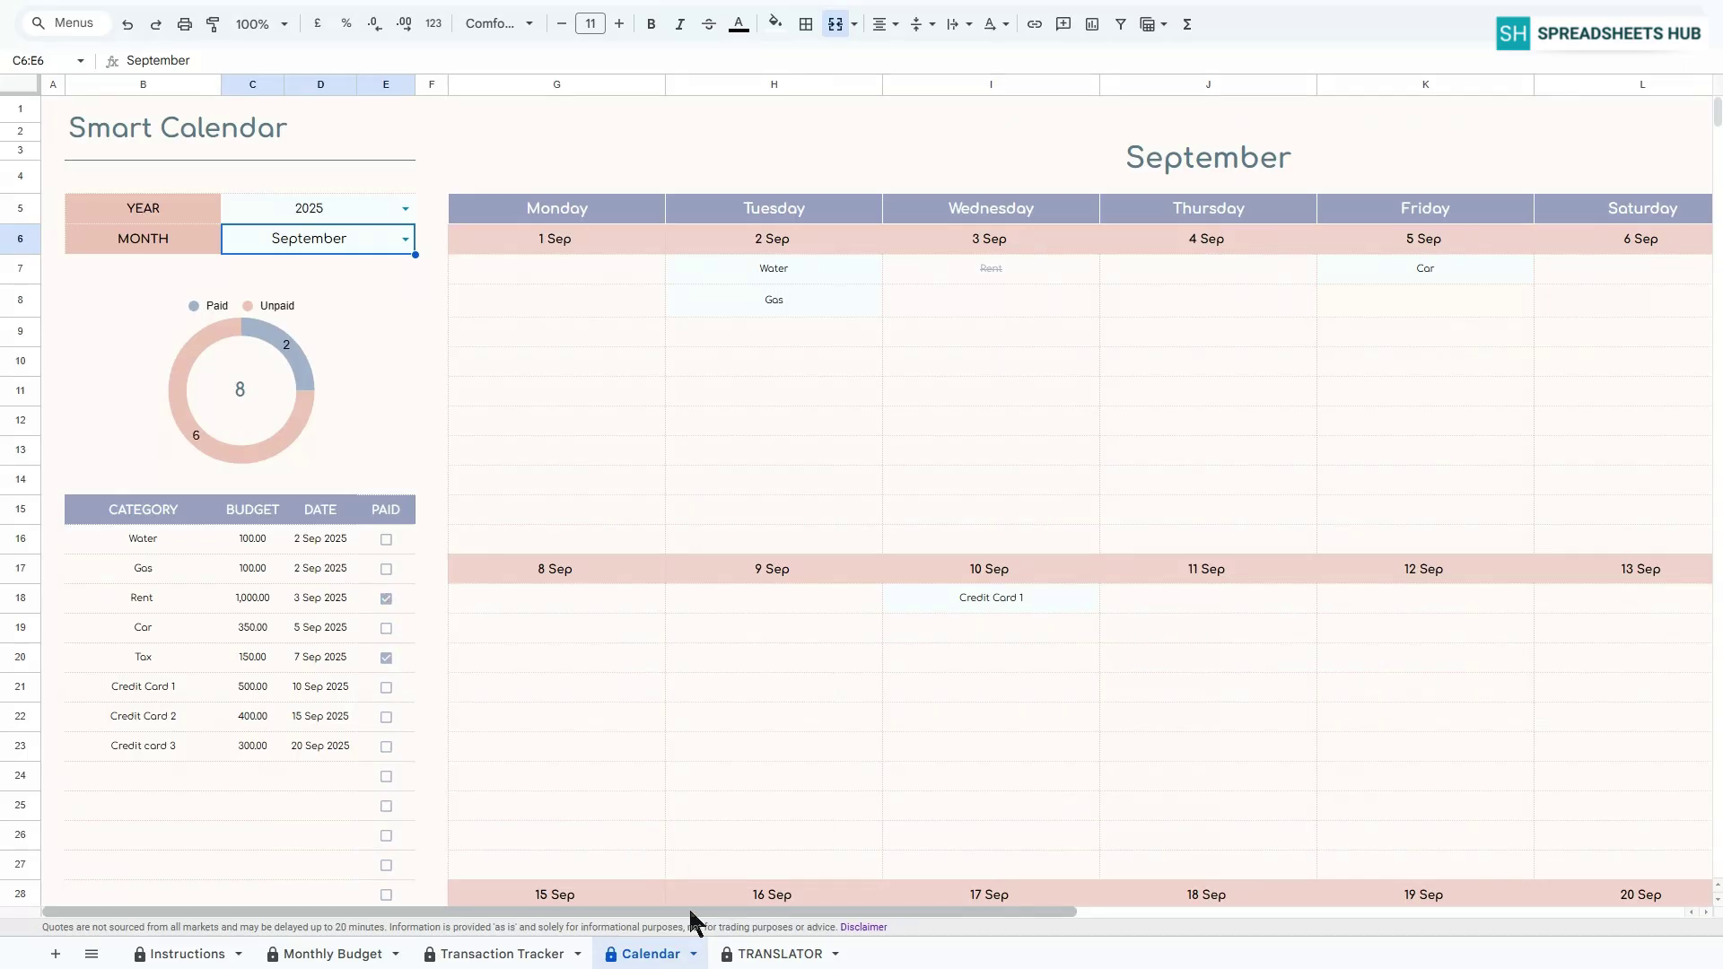
mouse_move(690, 910)
left_mouse_down()
mouse_move(811, 914)
mouse_move(690, 902)
left_mouse_up()
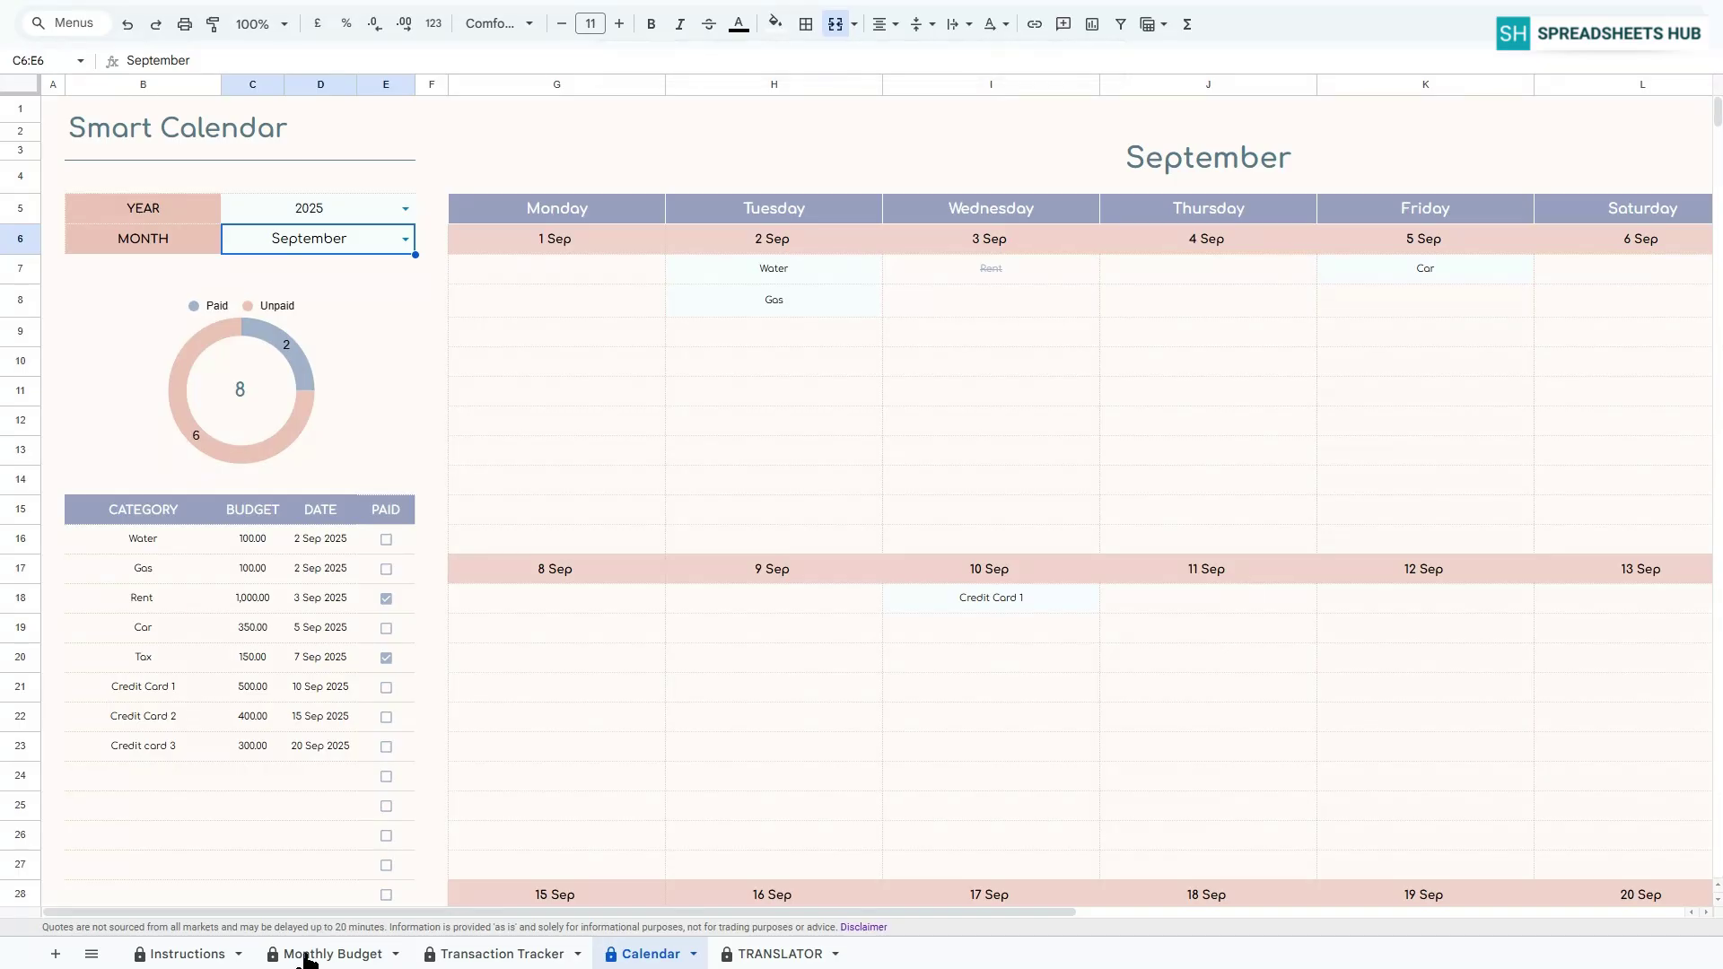
Return to the Monthly Budget sheet and review the September overview with its summary and charts.
left_click(341, 955)
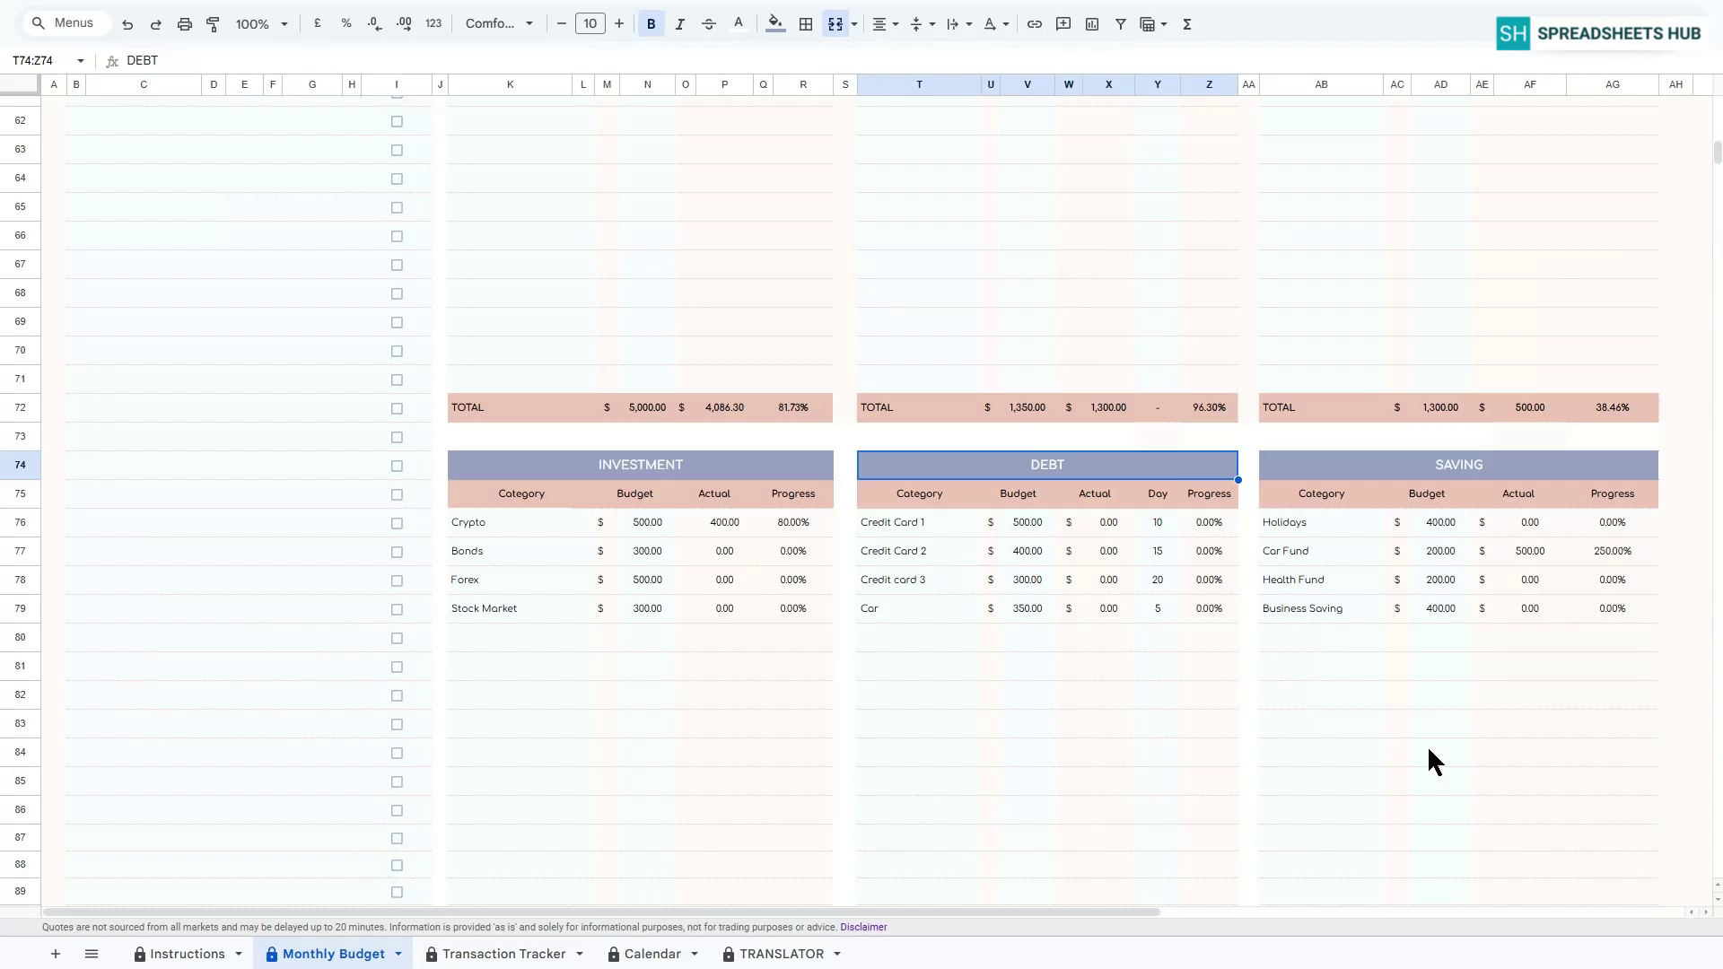
scroll(1431, 746, "up", 14)
scroll(1431, 759, "up", 6)
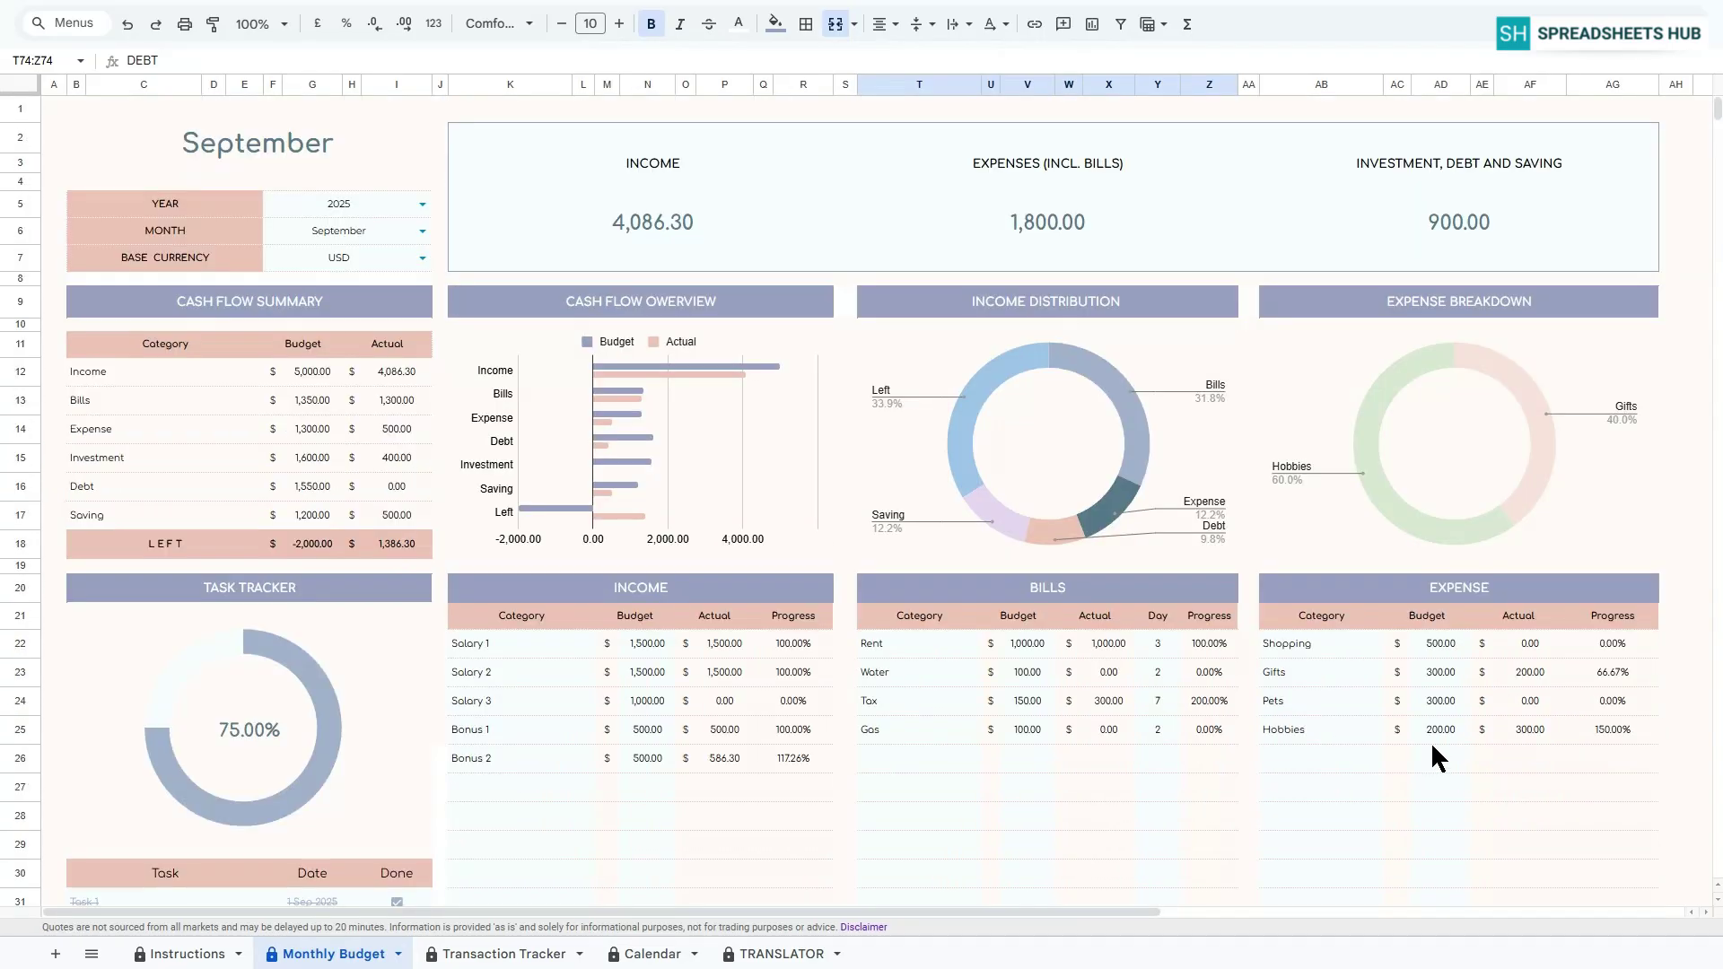